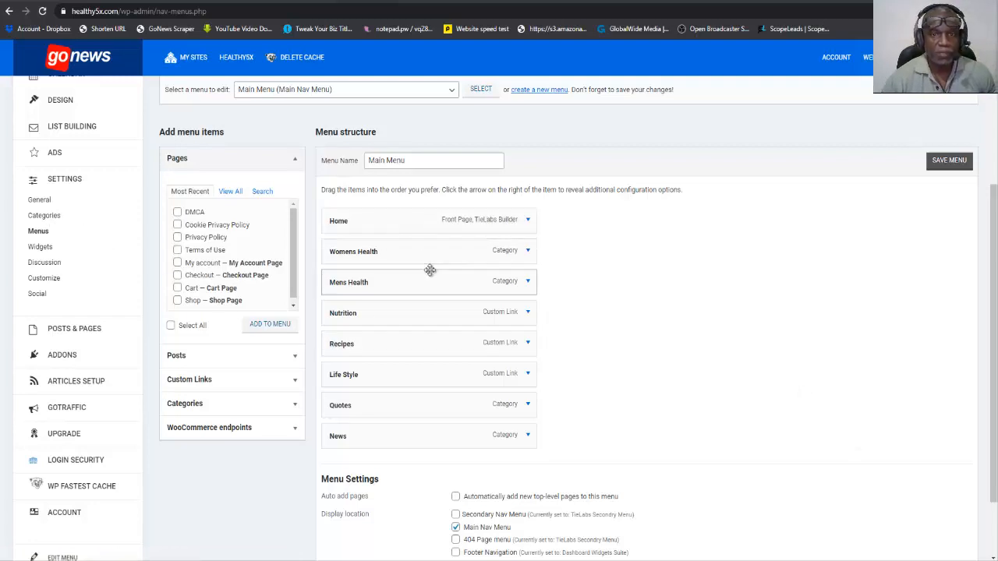
Expand the Womens Health item in the Main Menu structure, review its configuration options and collapse it again.
left_click(527, 253)
left_click(528, 252)
left_click(527, 252)
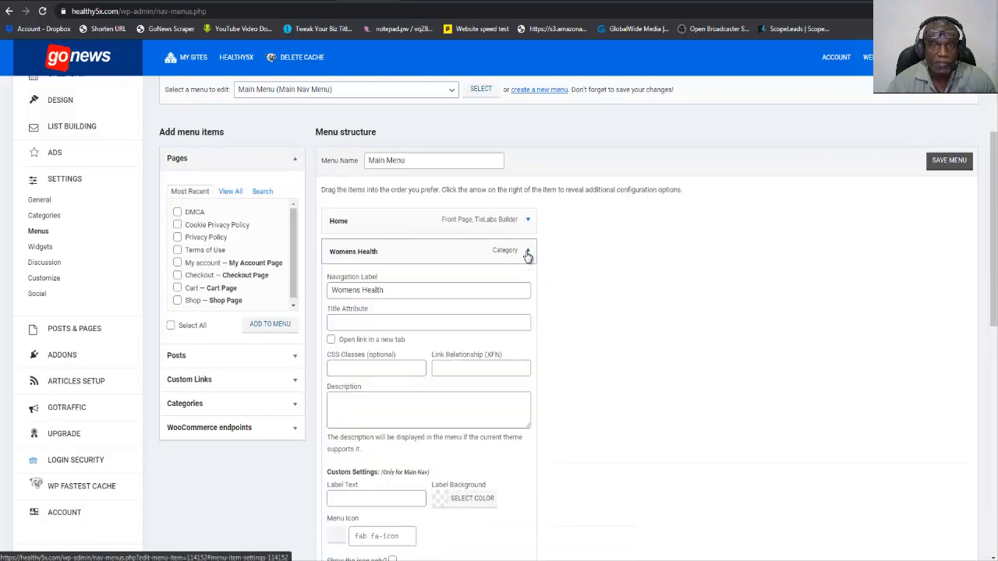
scroll(440, 346, "down", 4)
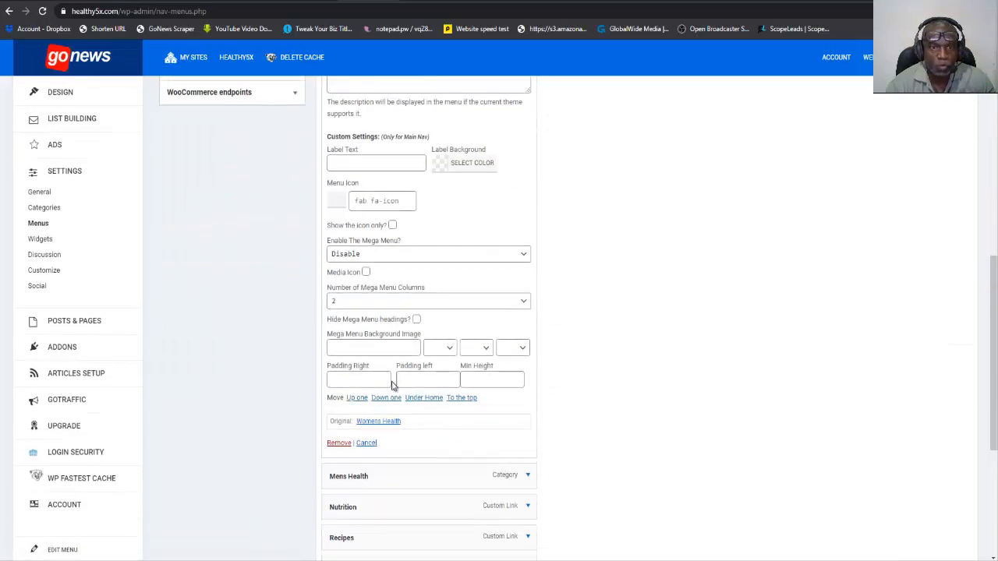
scroll(466, 234, "up", 3)
left_click(528, 141)
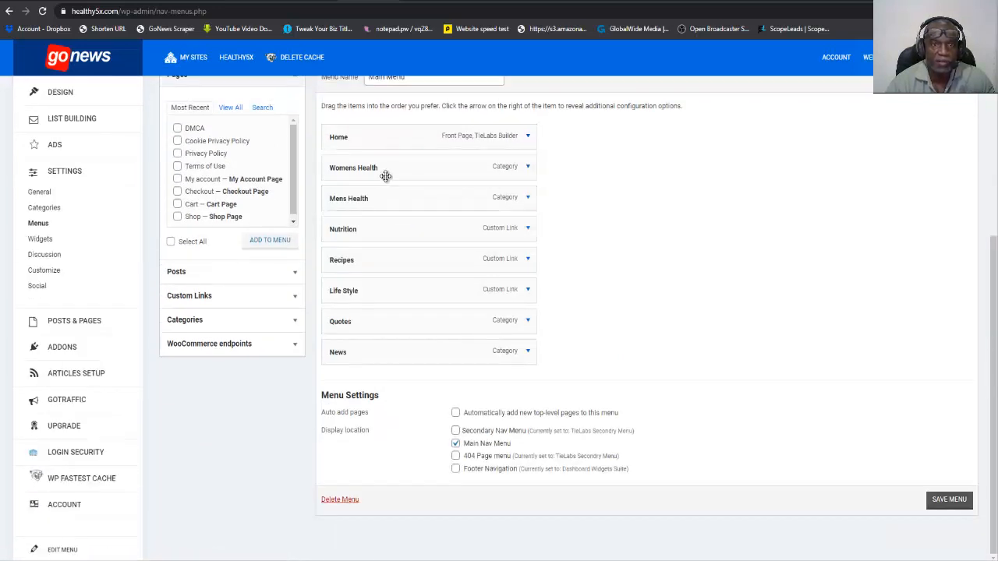
Expand the Mens Health menu item, look through its custom and mega menu settings, and collapse it.
left_click(528, 199)
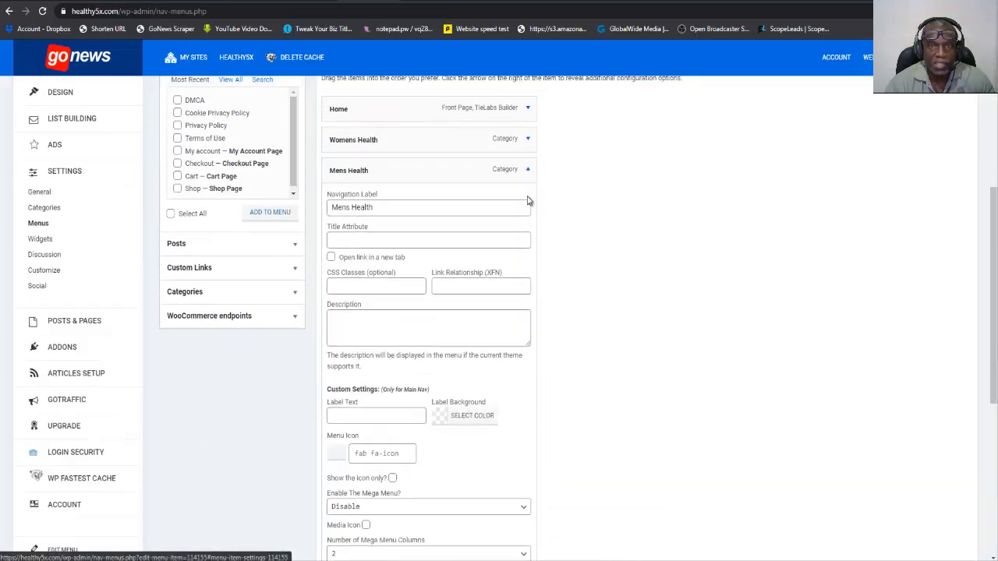
scroll(475, 288, "down", 5)
scroll(475, 287, "down", 3)
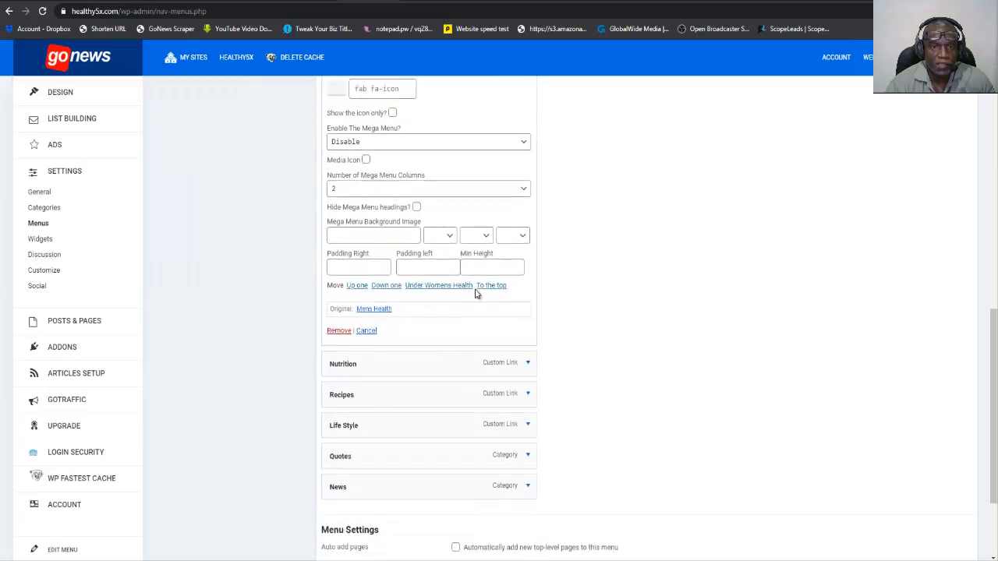
scroll(537, 283, "up", 8)
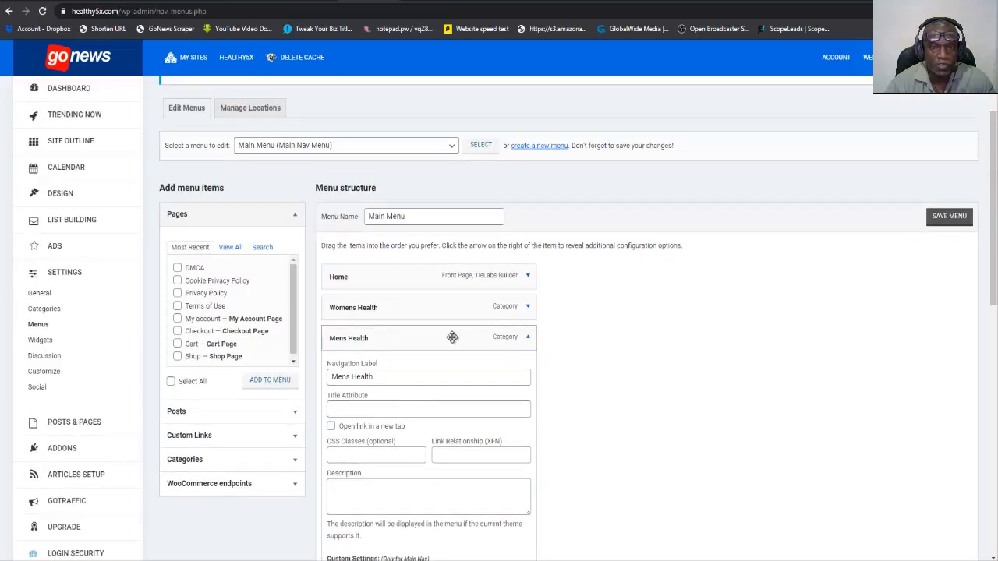
left_click(526, 340)
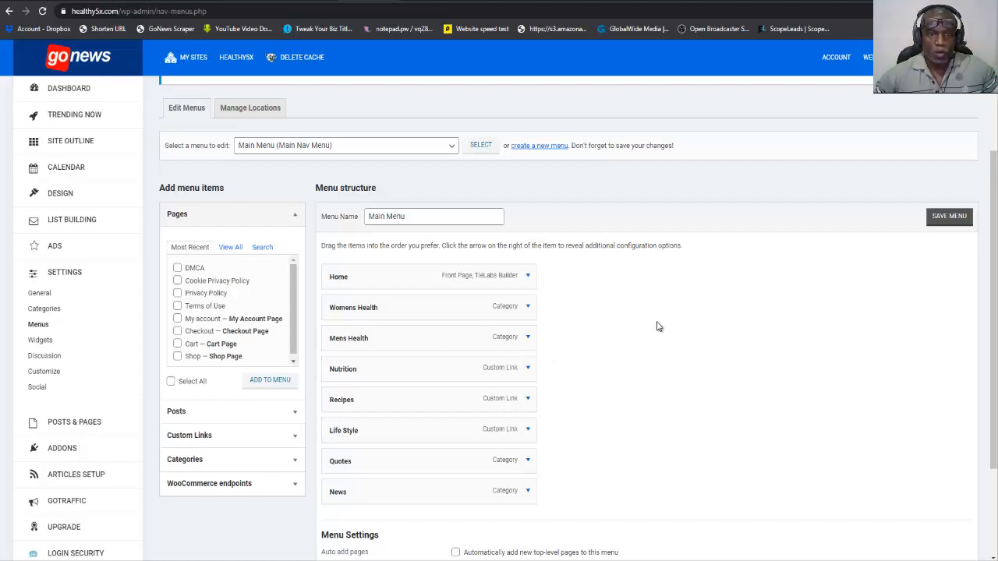
Check the mega menu column choices of the Mens Health item, pick 2 columns, and collapse the item.
left_click(527, 341)
scroll(507, 397, "down", 5)
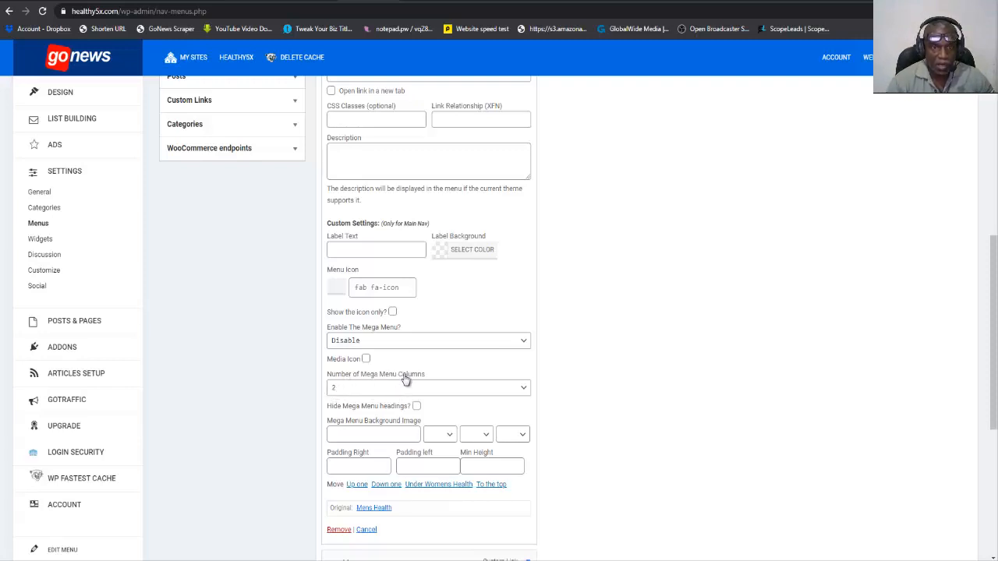
left_click(348, 392)
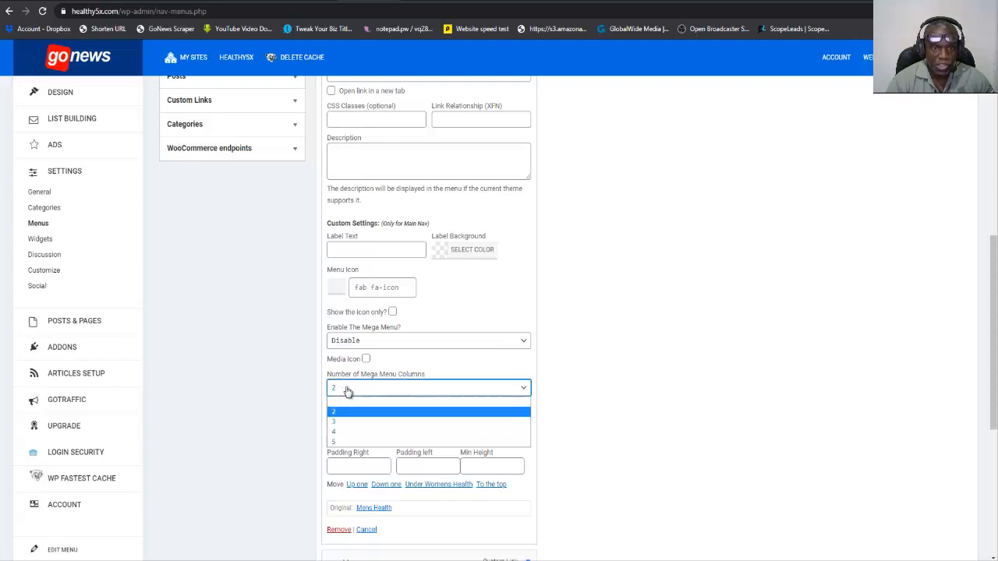
left_click(335, 412)
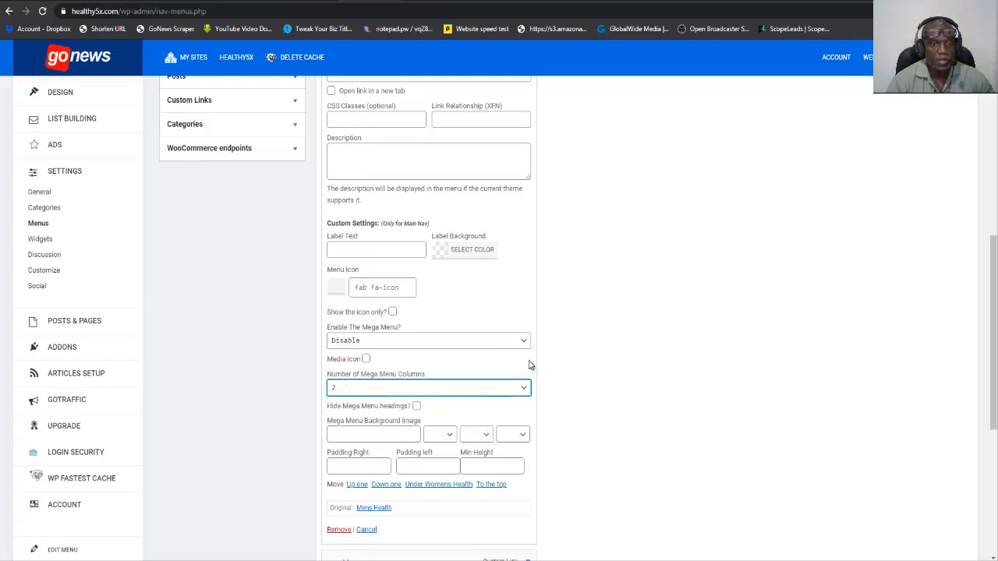
scroll(630, 383, "up", 3)
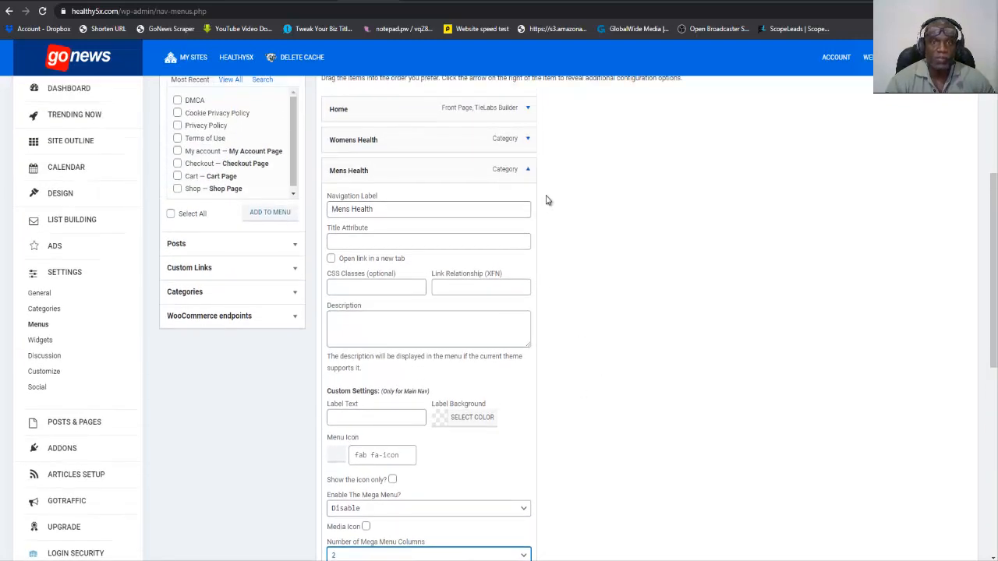
left_click(528, 169)
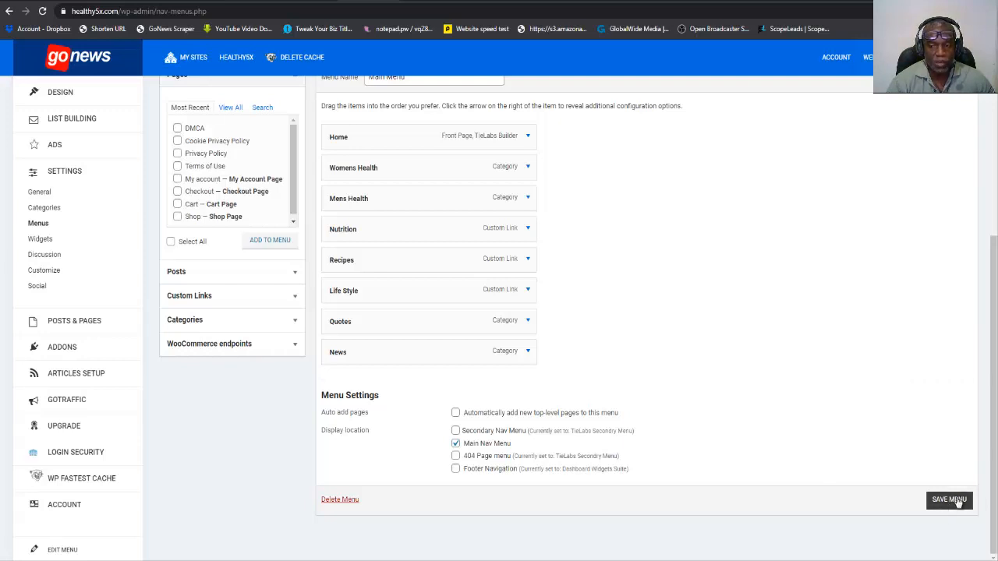
scroll(741, 368, "up", 2)
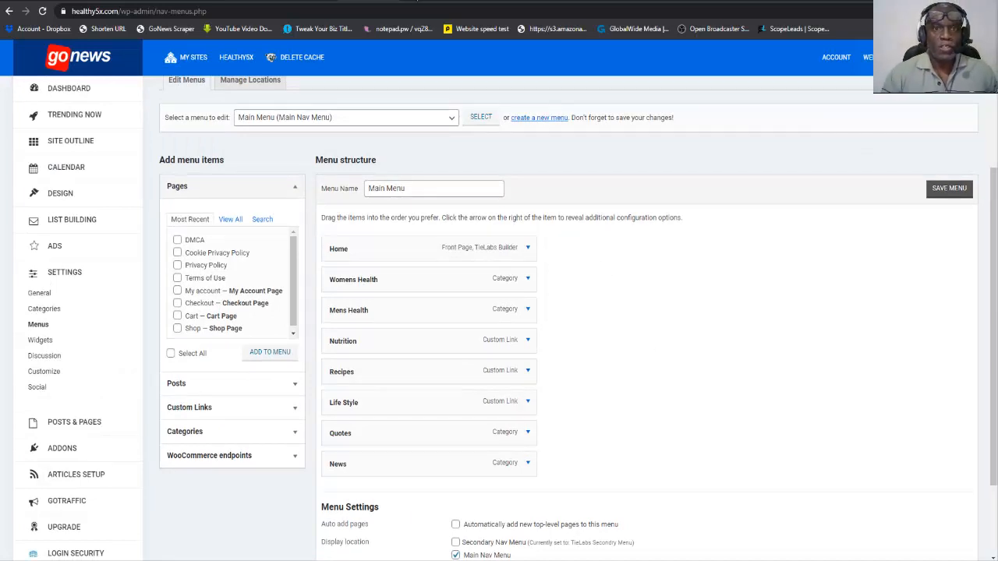
View the live healthy5x.com front page, examining its navigation menu and the Sports, Tech and LifeStyle sections.
left_click(405, 0)
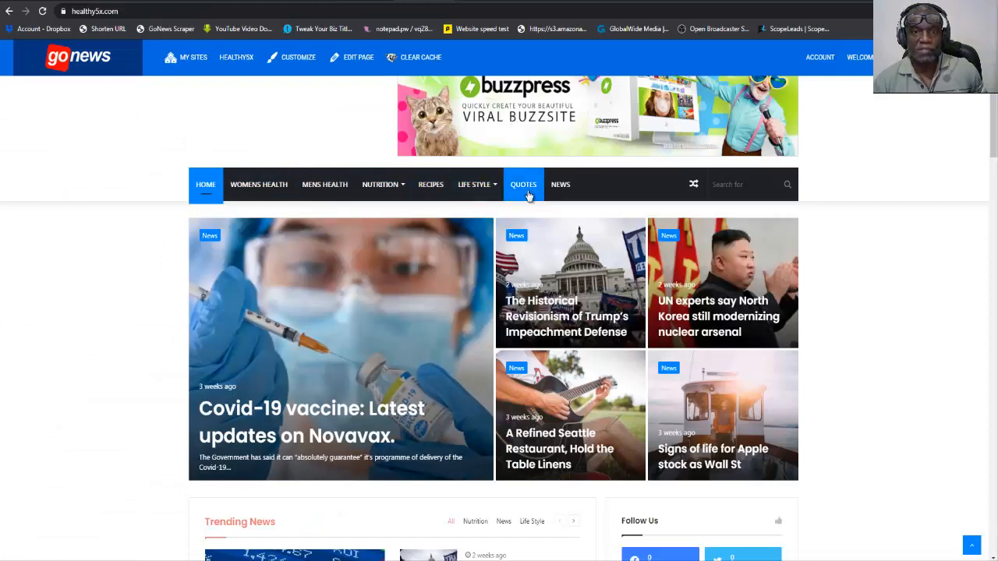
scroll(325, 284, "down", 10)
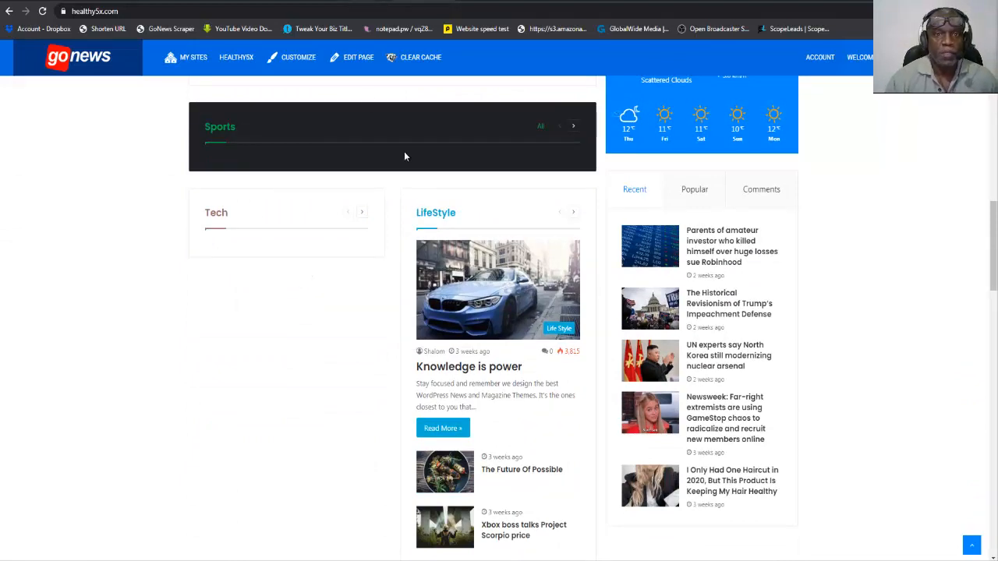
scroll(405, 155, "up", 3)
scroll(405, 157, "up", 5)
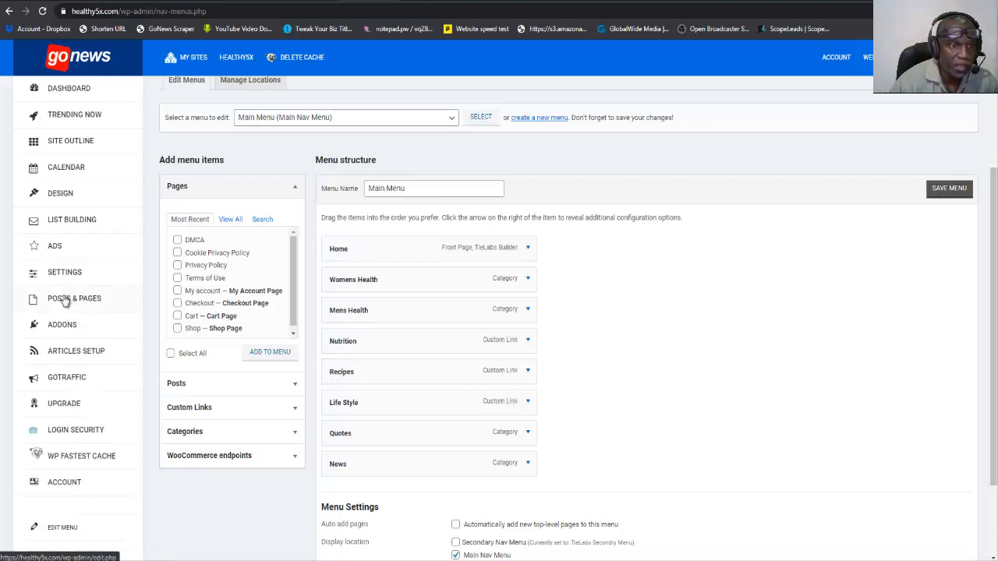
Open the Home page for editing from the list of all pages and go to its TieLabs Builder sections.
mouse_move(65, 302)
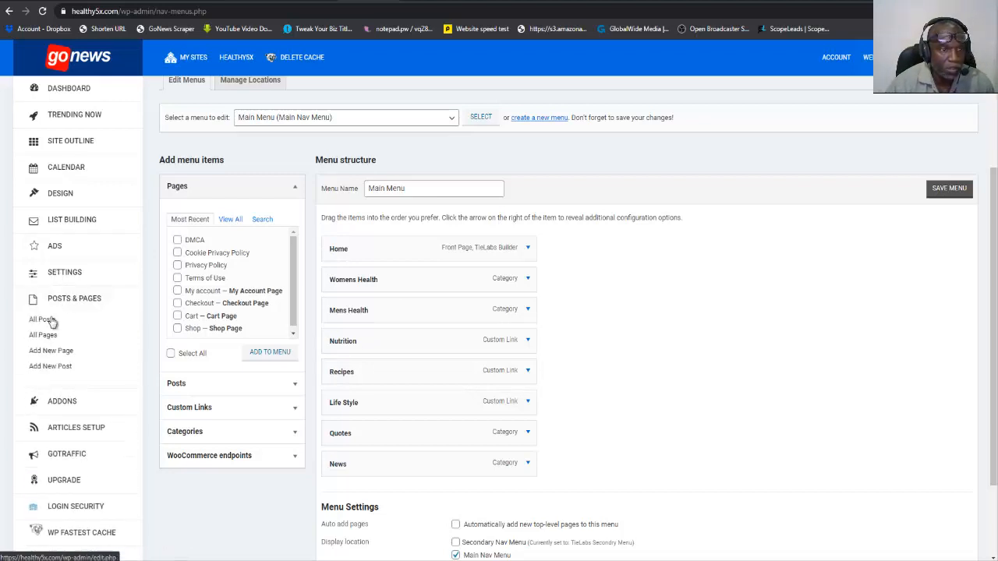
left_click(43, 336)
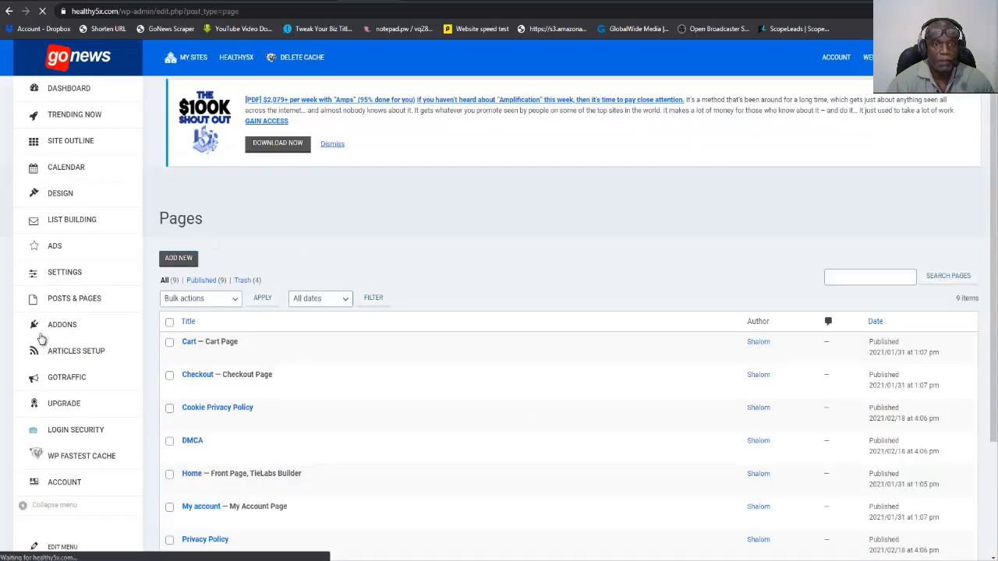
scroll(335, 370, "down", 3)
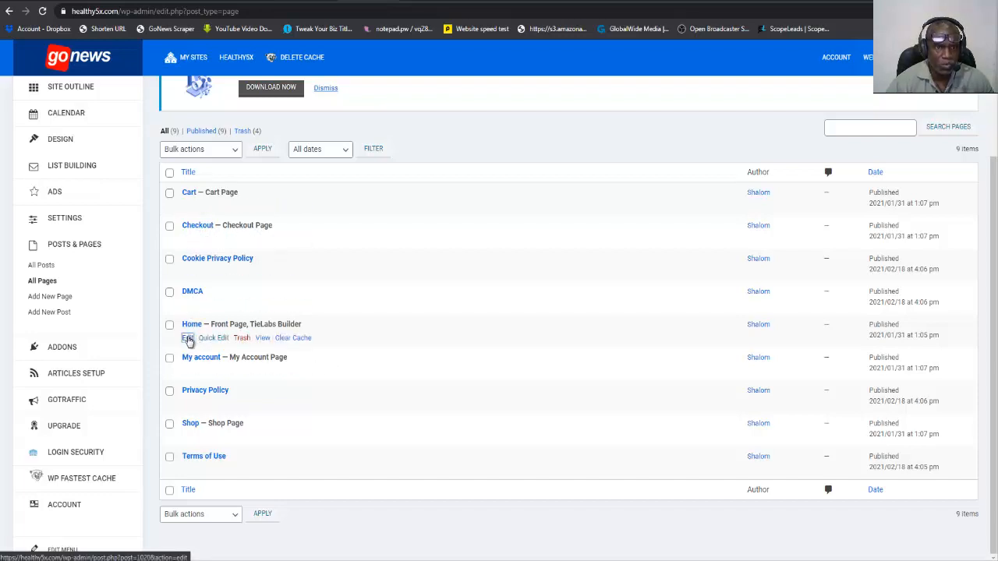
left_click(188, 340)
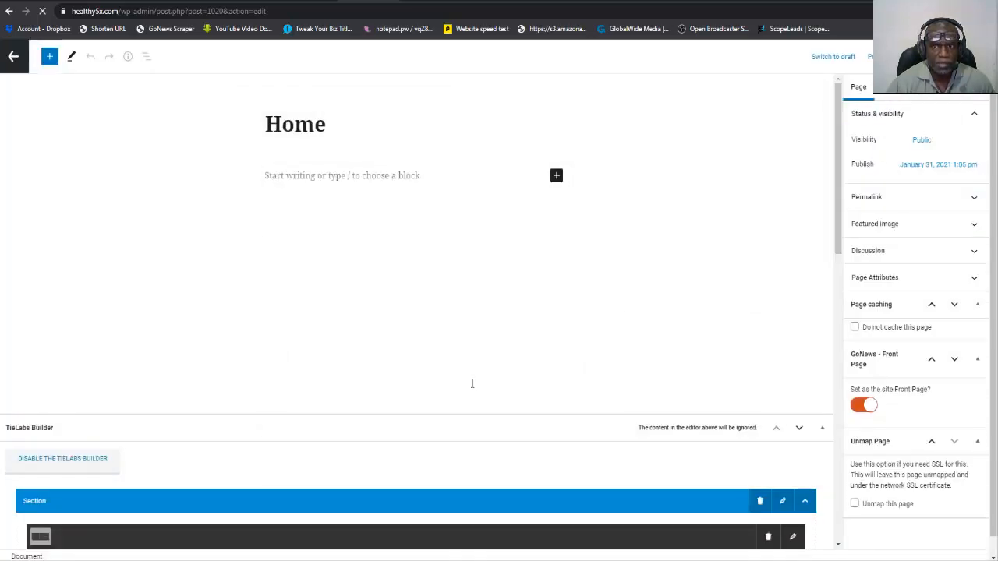
scroll(472, 378, "down", 3)
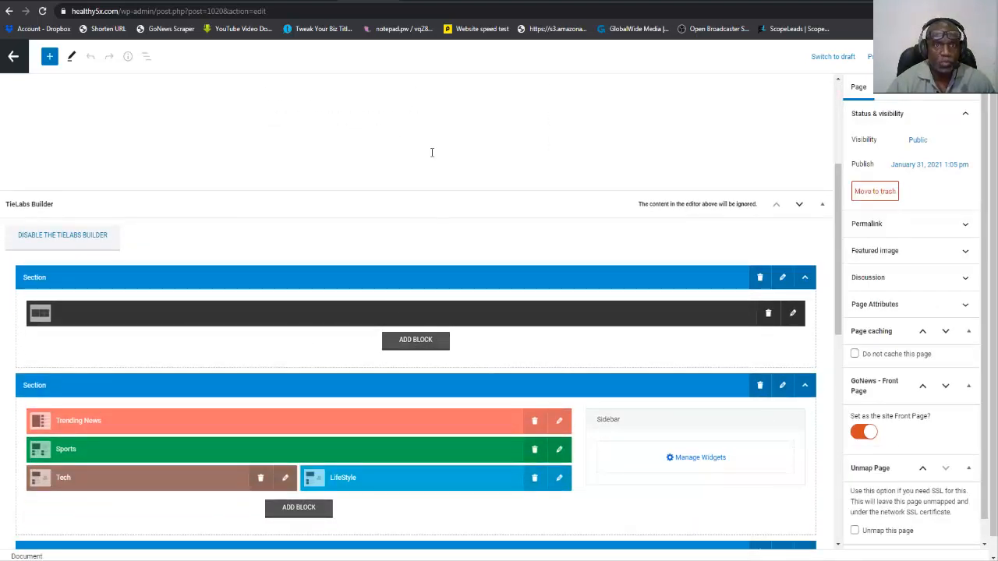
Compare the builder with the live front page, and add a new block to the first section.
left_click(371, 2)
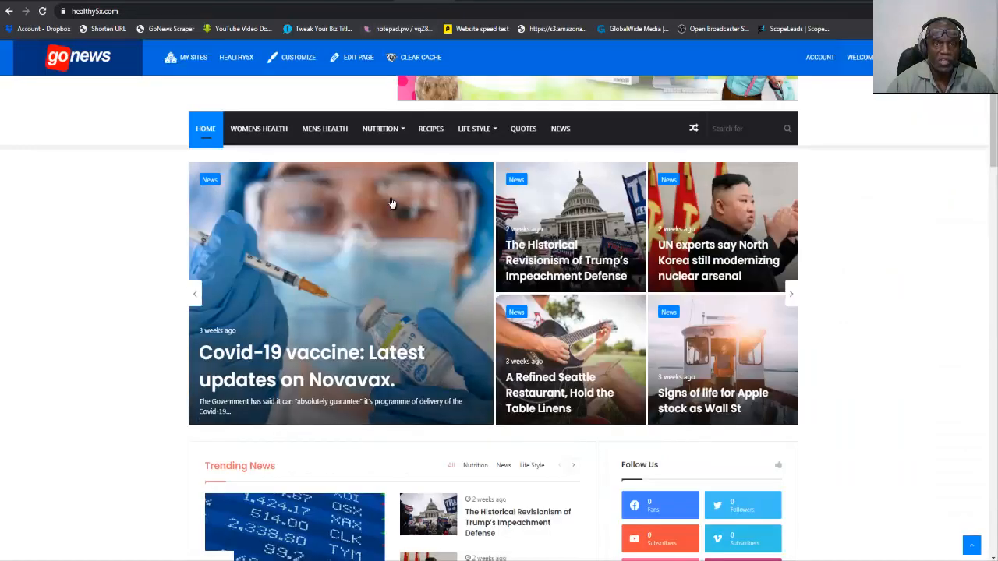
left_click(372, 1)
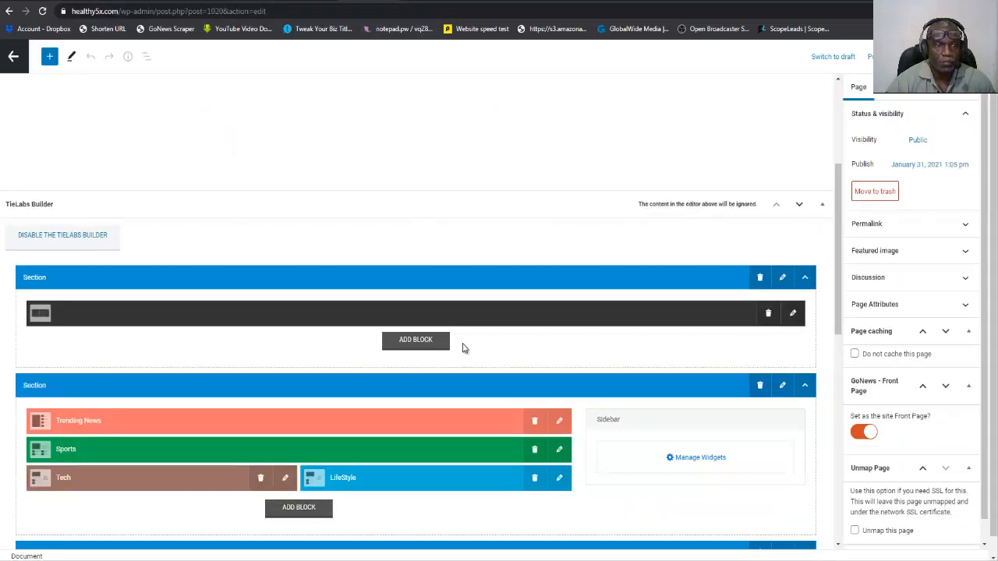
left_click(430, 350)
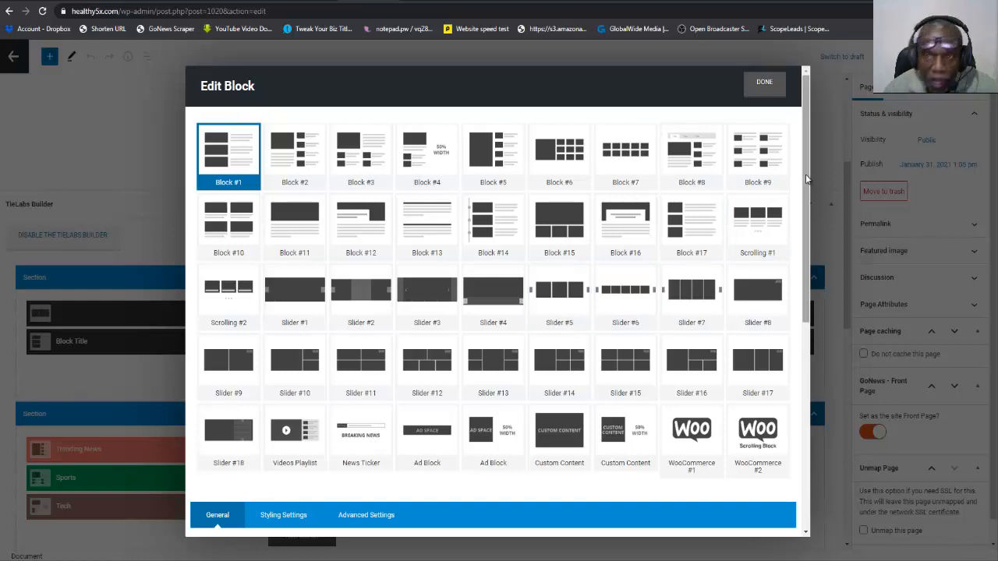
left_click_drag(806, 174, 806, 213)
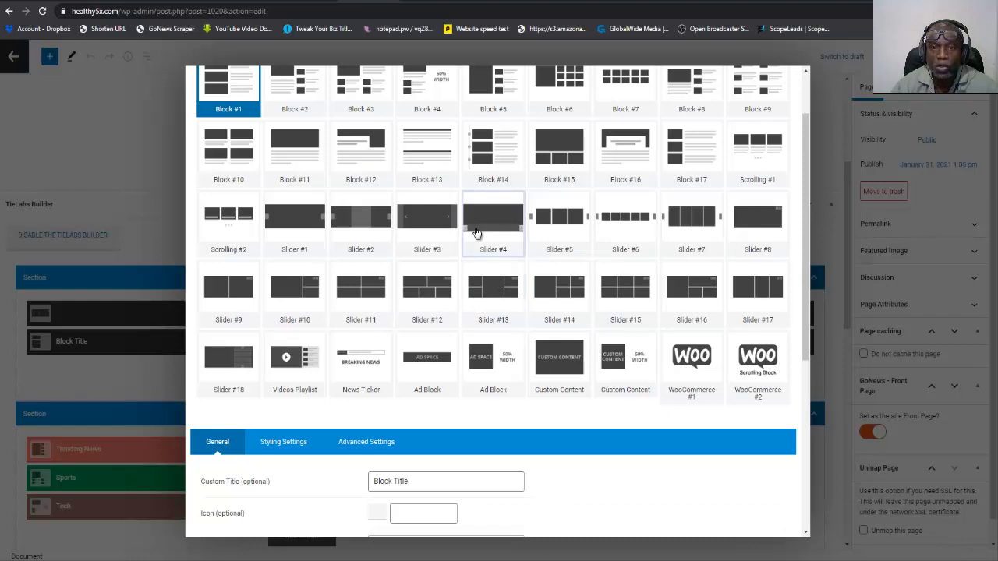
Examine the top story layouts on the healthy5x.com and mysoccerbuzz.com front pages, and return to the block editor.
left_click(369, 0)
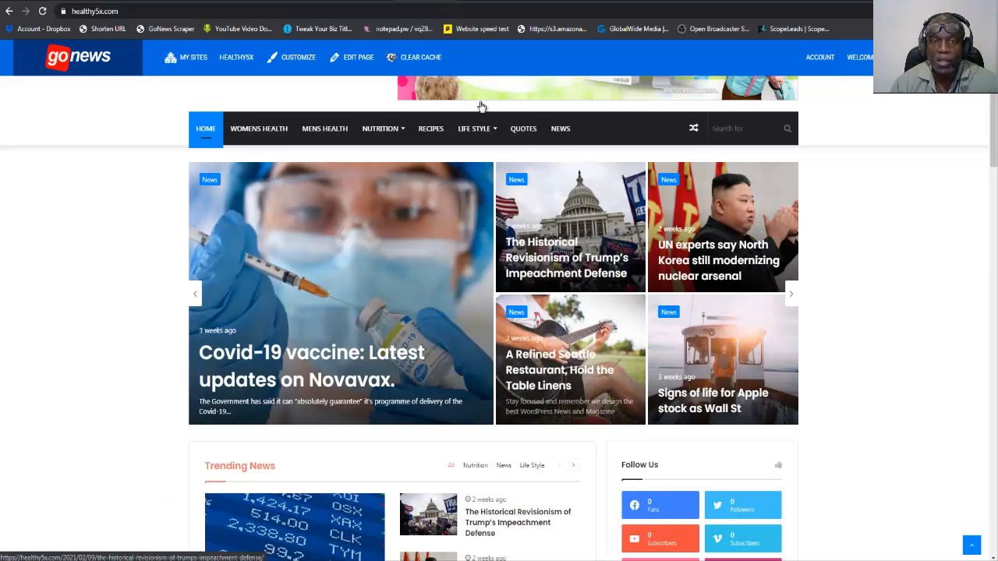
left_click(485, 1)
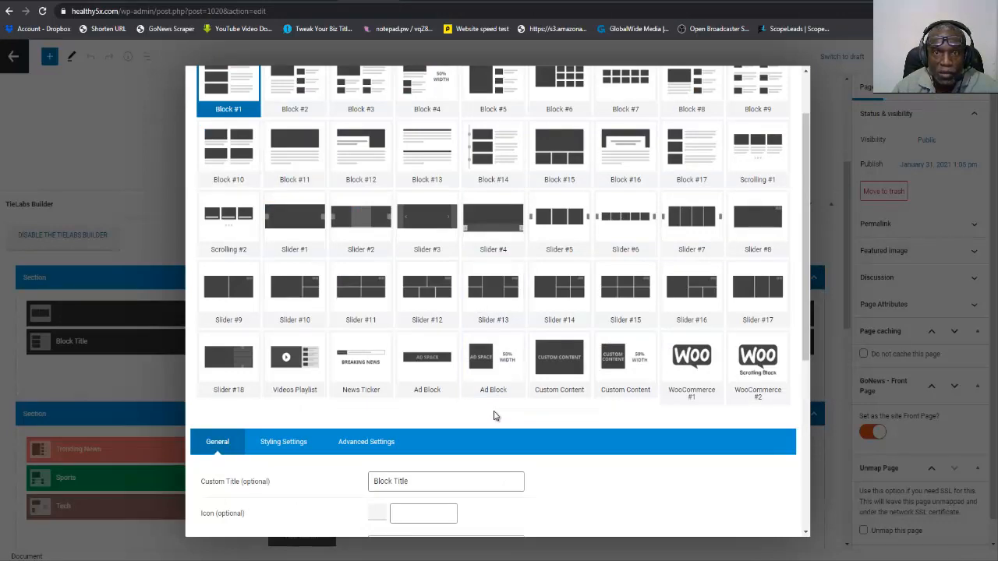
left_click(390, 1)
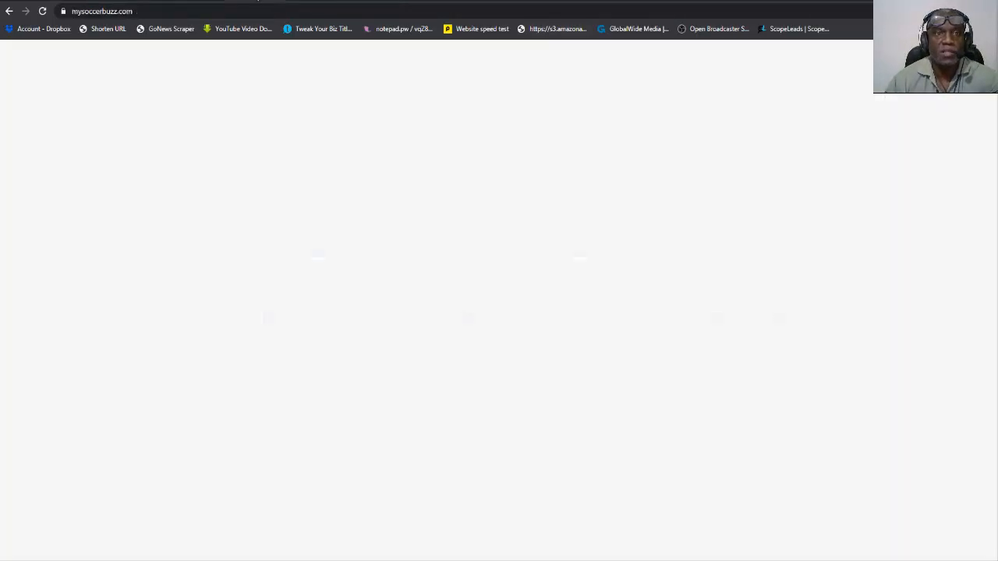
scroll(439, 201, "down", 4)
scroll(439, 201, "down", 4)
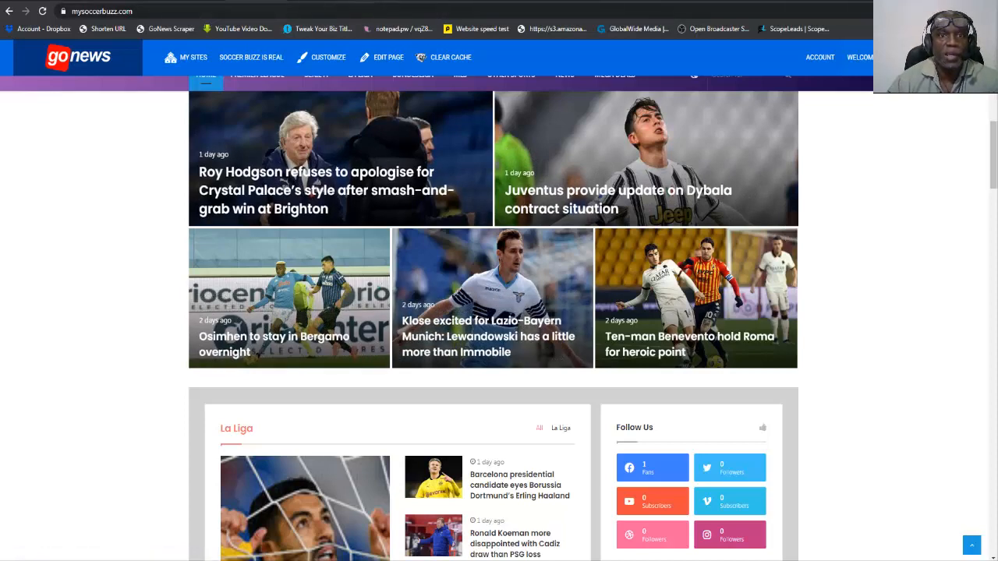
left_click(368, 1)
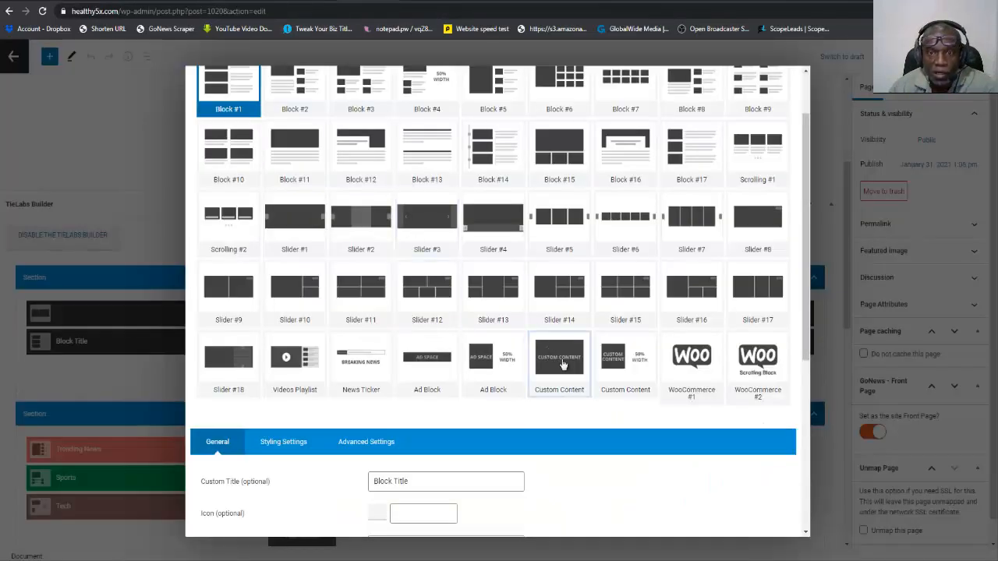
Set the new block's layout to Slider #12 and review its general settings.
left_click(430, 294)
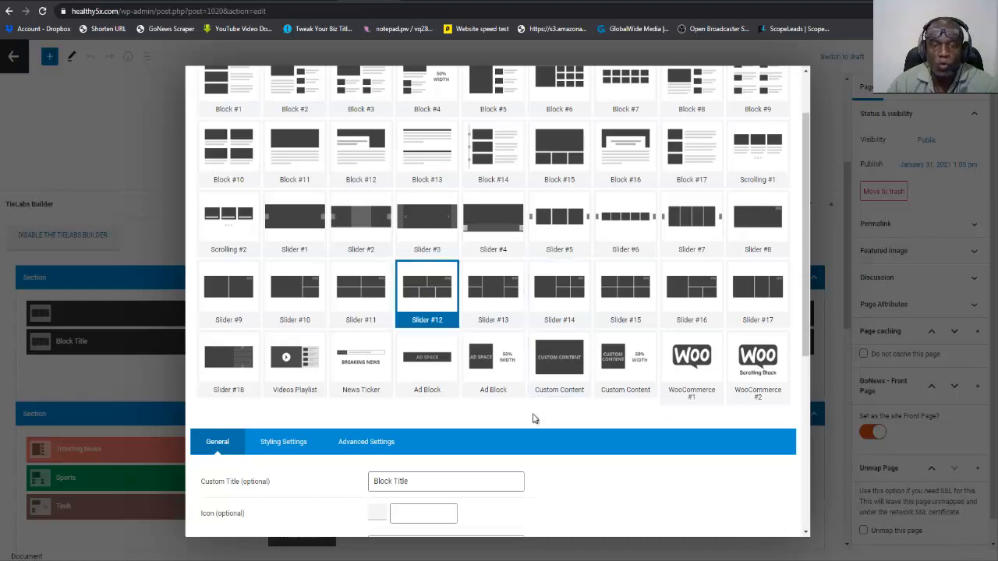
scroll(565, 394, "down", 5)
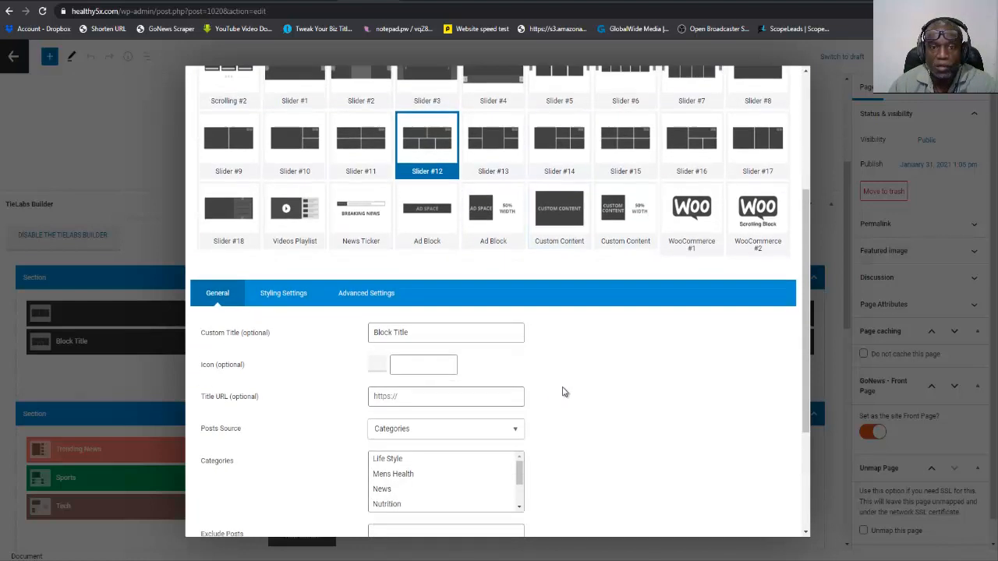
scroll(567, 400, "down", 1)
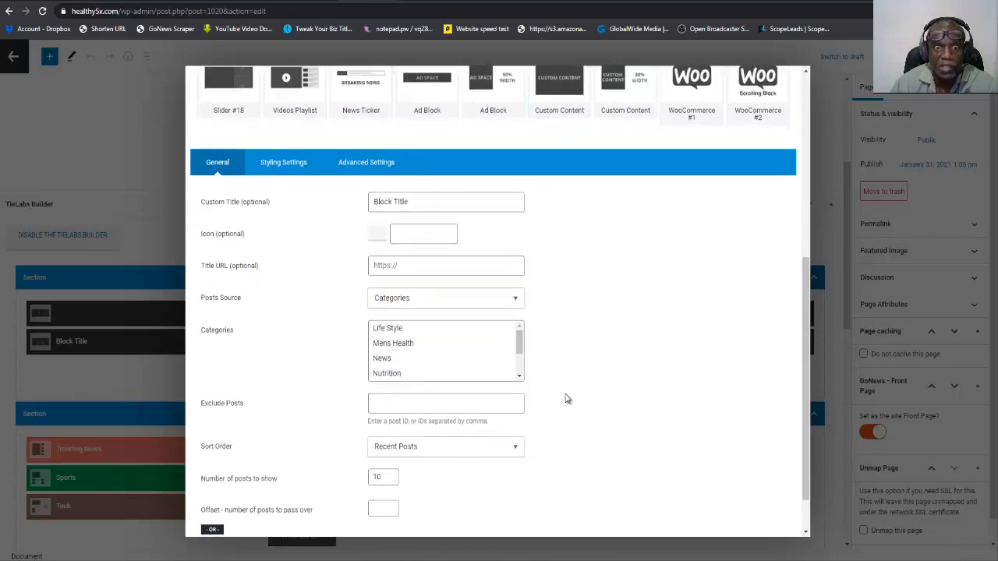
scroll(567, 399, "down", 1)
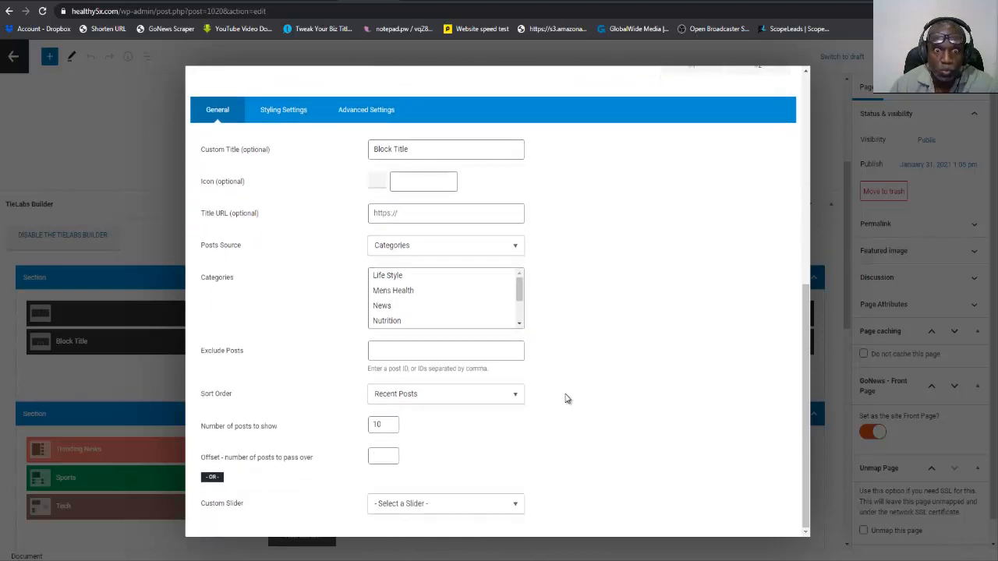
scroll(567, 399, "up", 2)
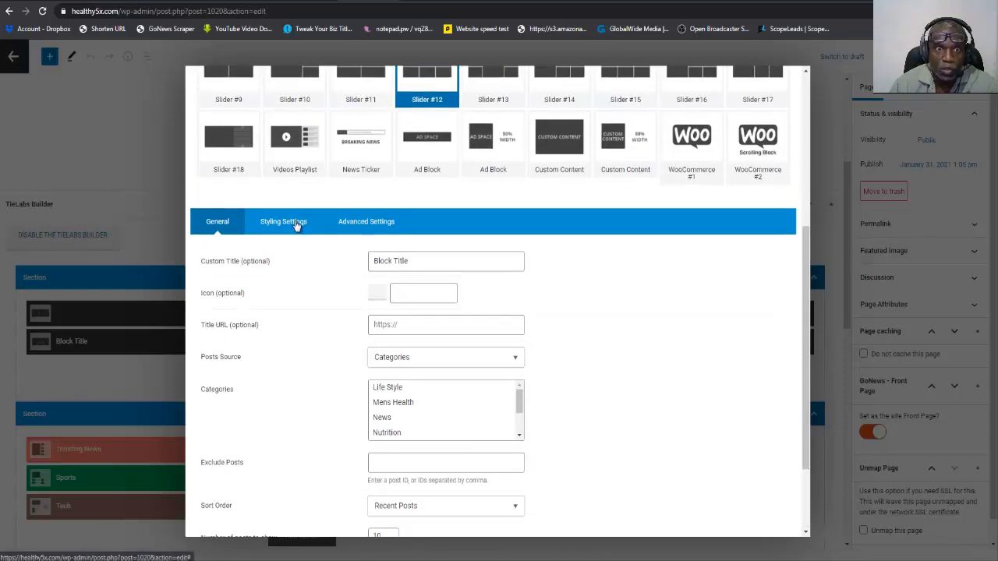
Check the new slider block's advanced settings, and set its custom title to Mens Health.
left_click(344, 224)
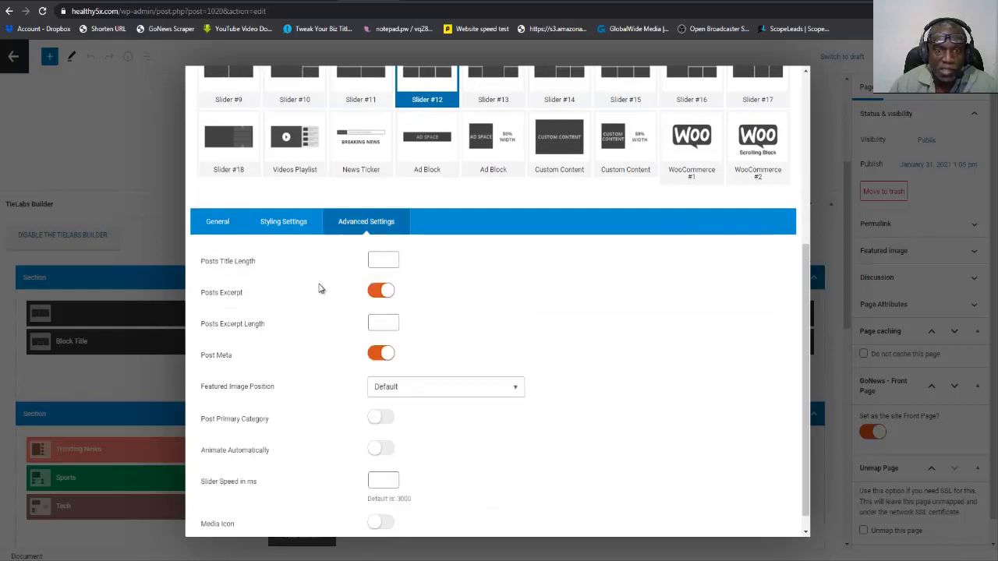
scroll(321, 281, "down", 1)
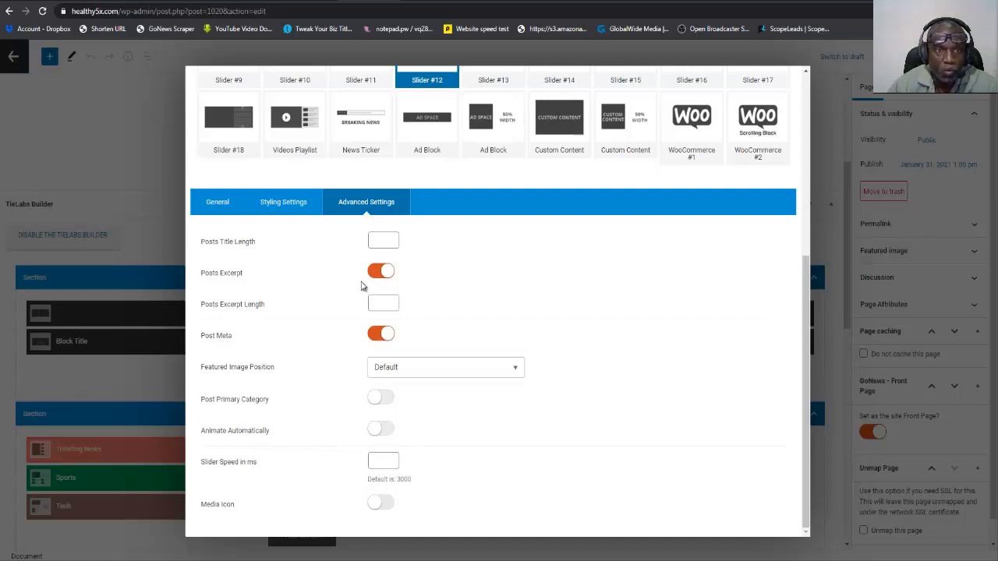
left_click(217, 203)
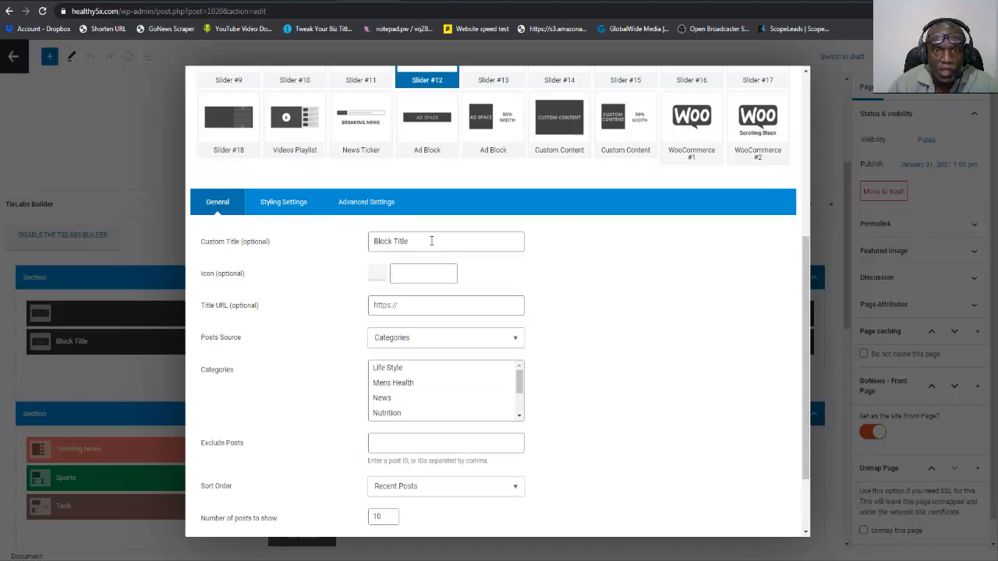
left_click_drag(418, 242, 374, 240)
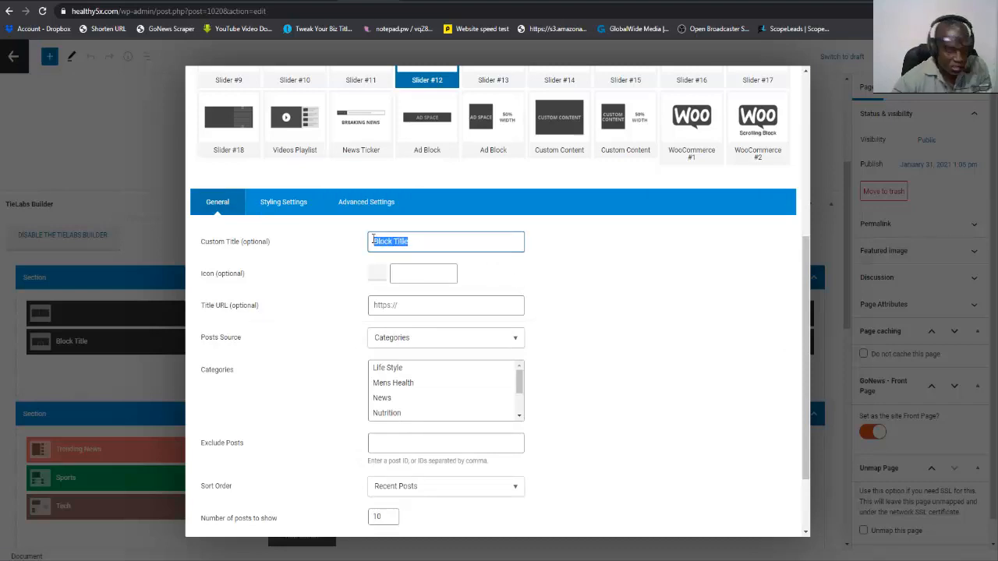
type("Men")
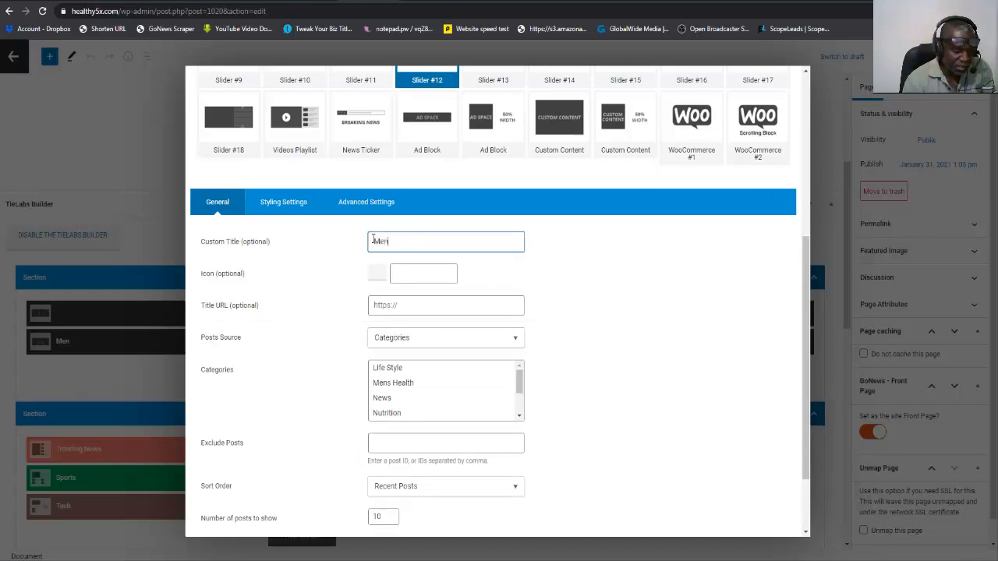
type("s Health")
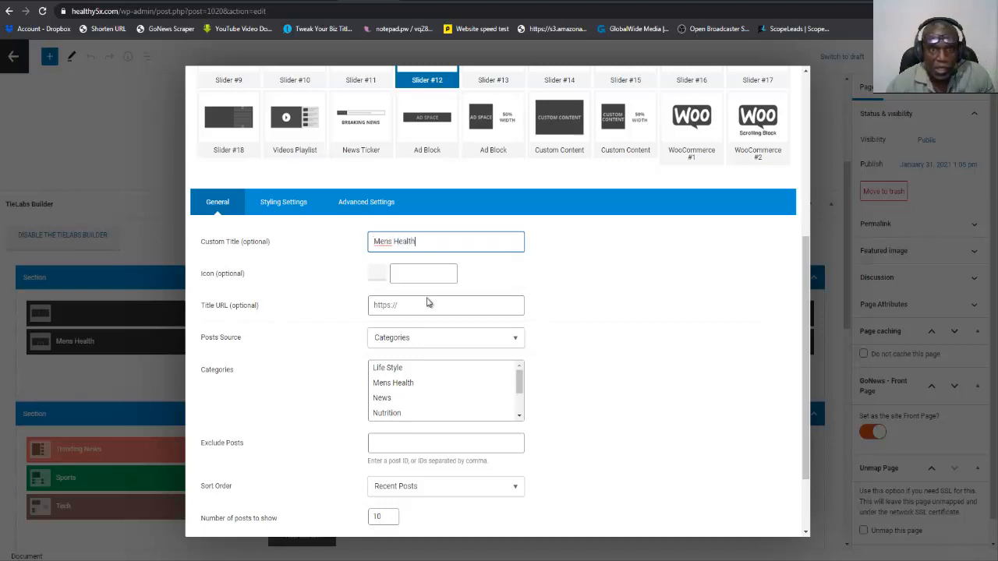
Assign the Mens Health category as the new block's post source and finish editing the block.
left_click(406, 385)
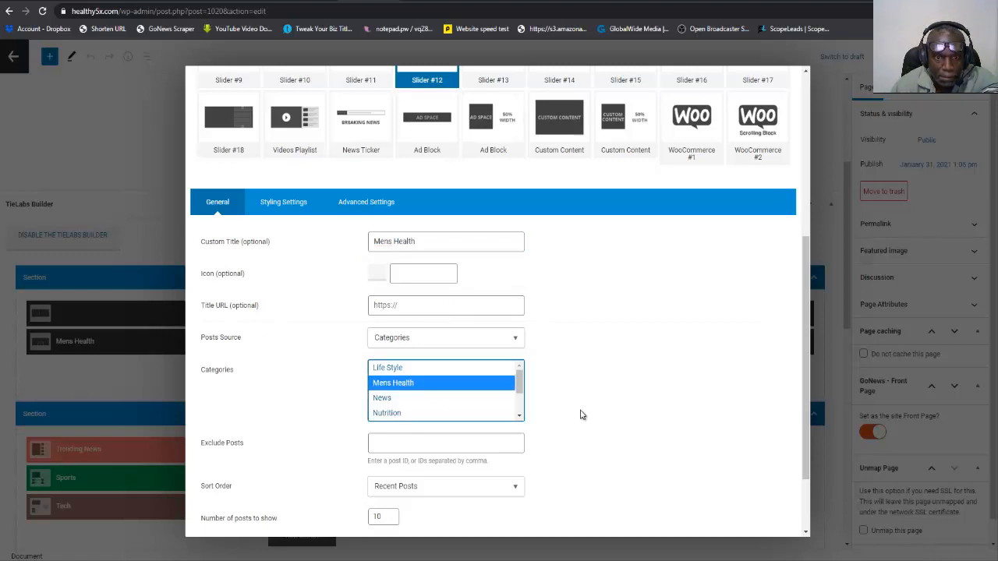
scroll(580, 415, "down", 2)
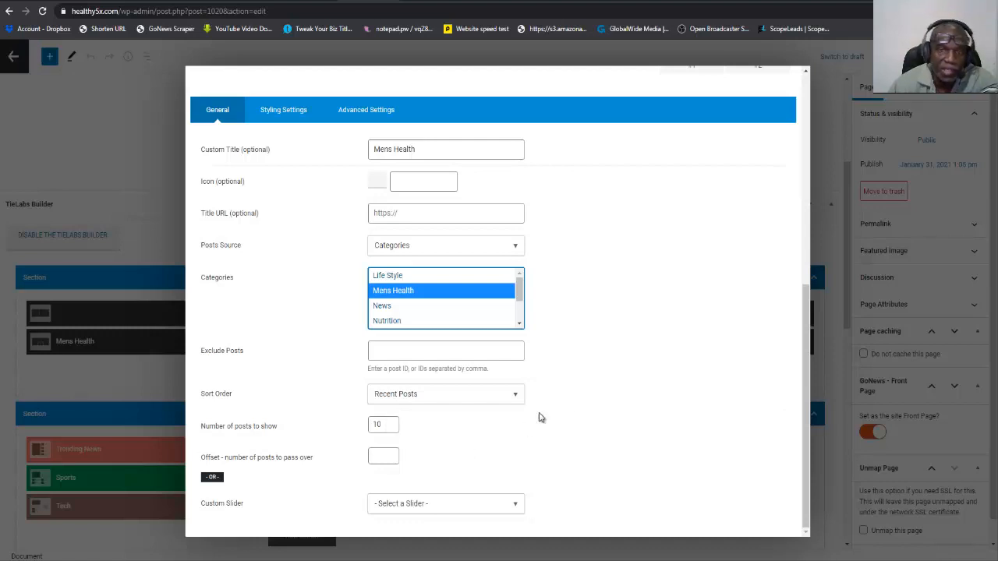
scroll(536, 421, "up", 5)
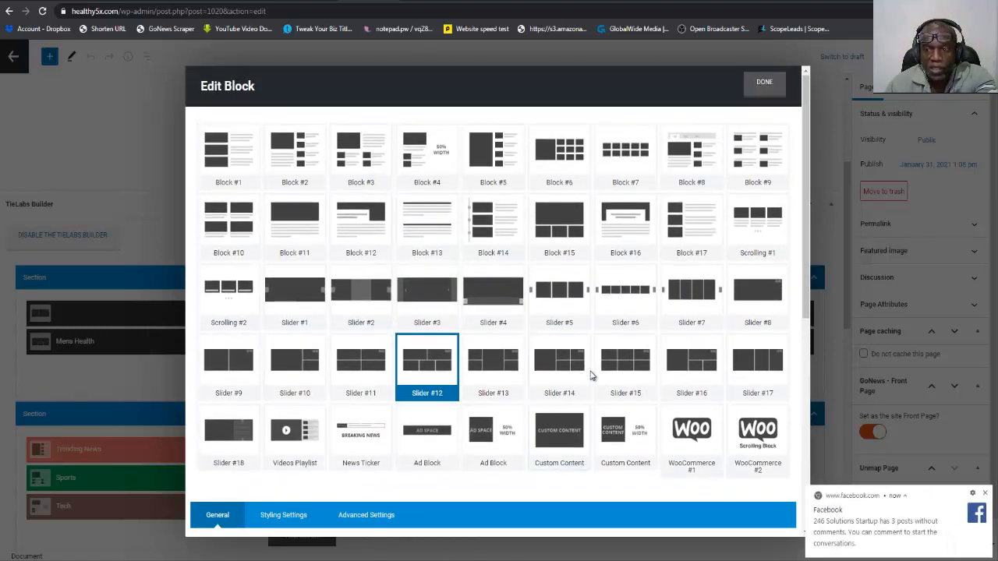
left_click(766, 82)
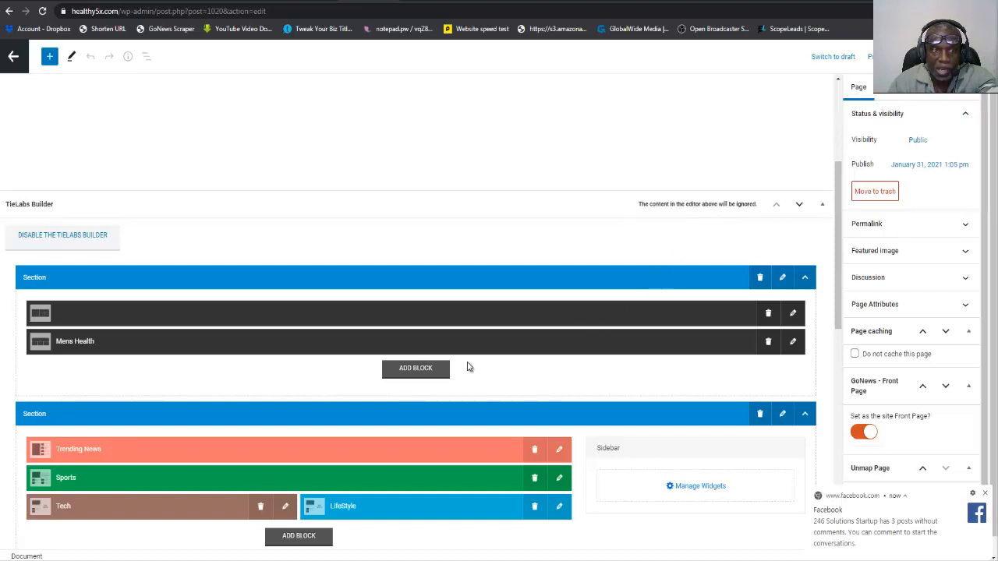
Change the untitled first block's layout to Slider #13 and set its custom title to Womens Health.
left_click(794, 314)
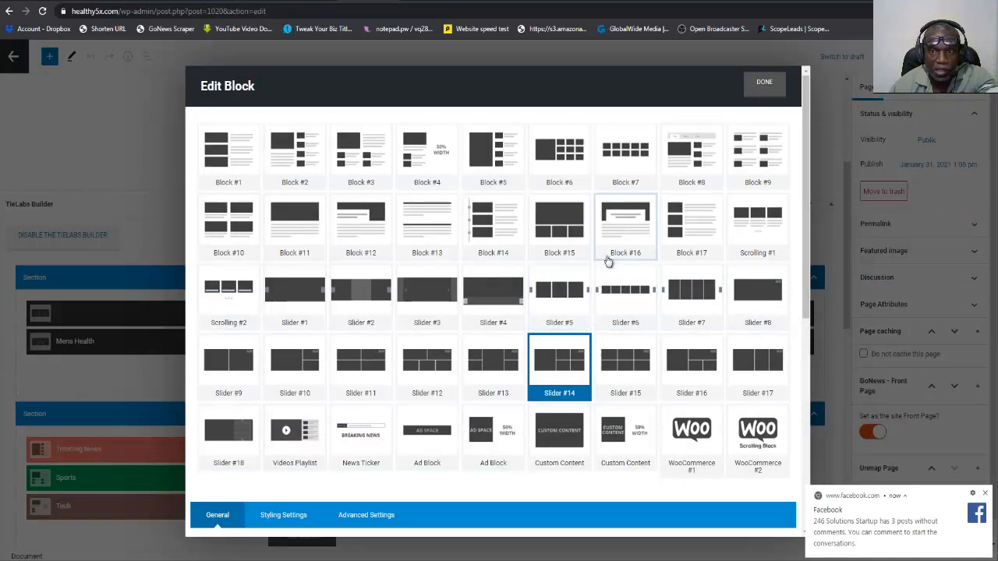
left_click(499, 365)
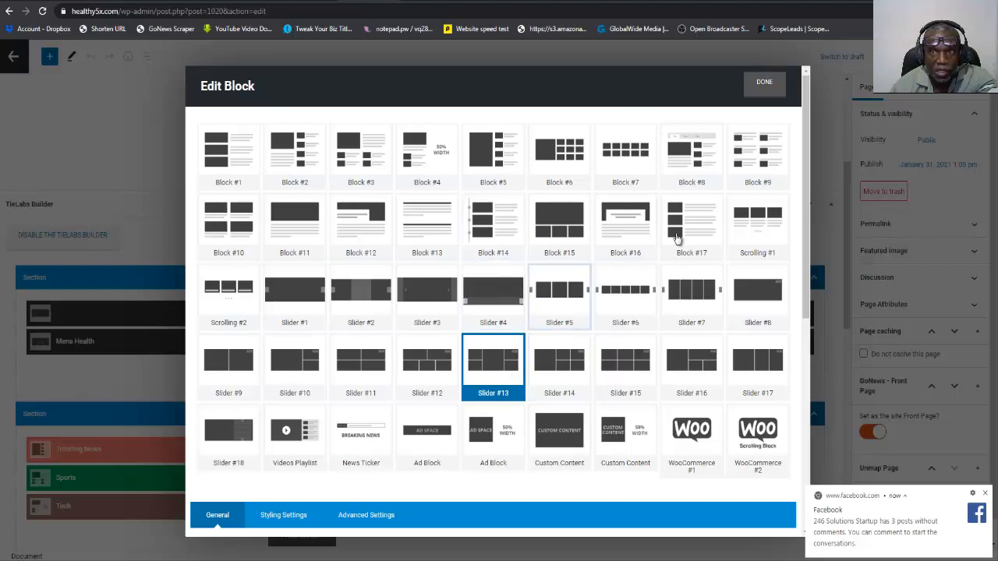
scroll(591, 352, "down", 3)
scroll(591, 353, "down", 2)
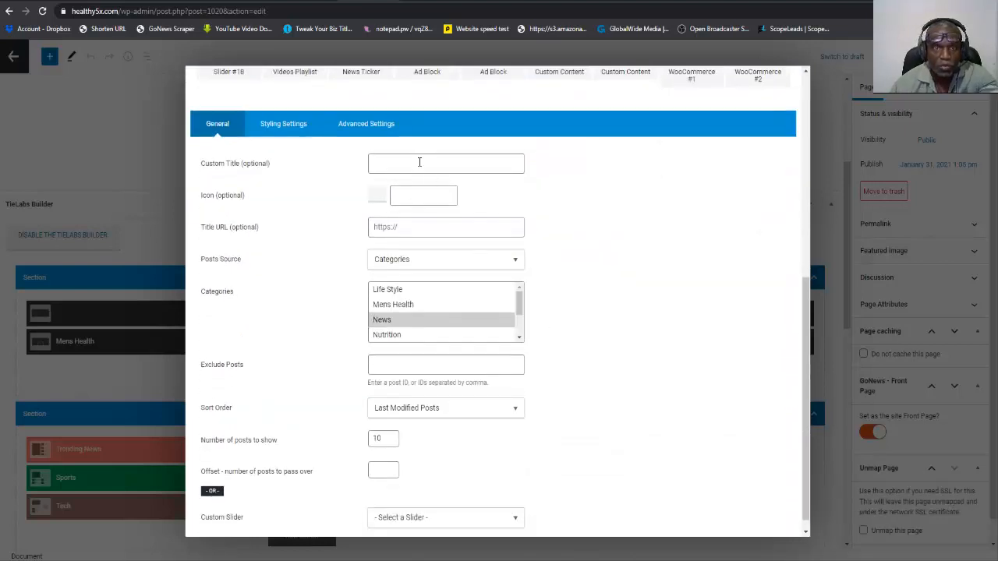
left_click(419, 162)
type("Wo")
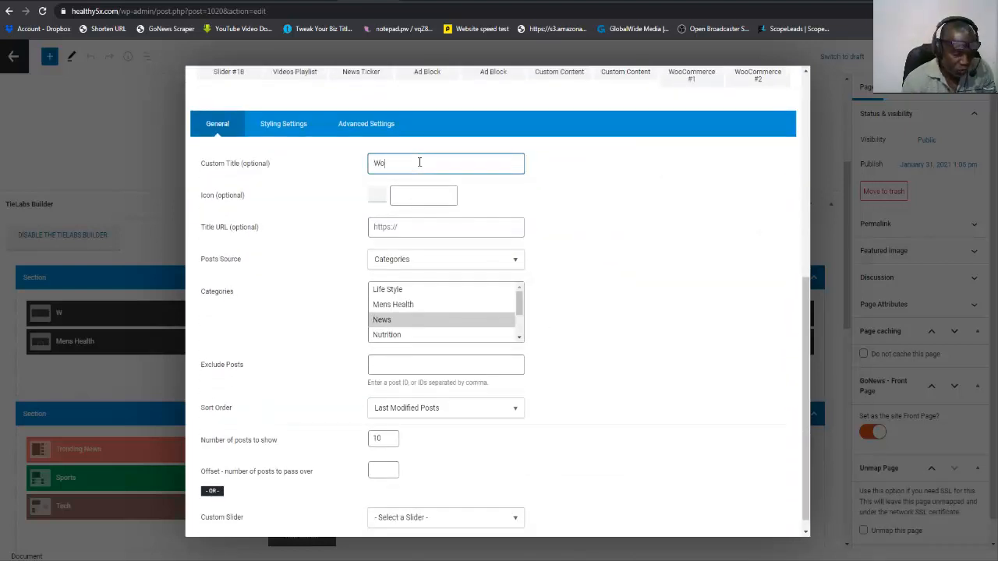
type("mens Hea")
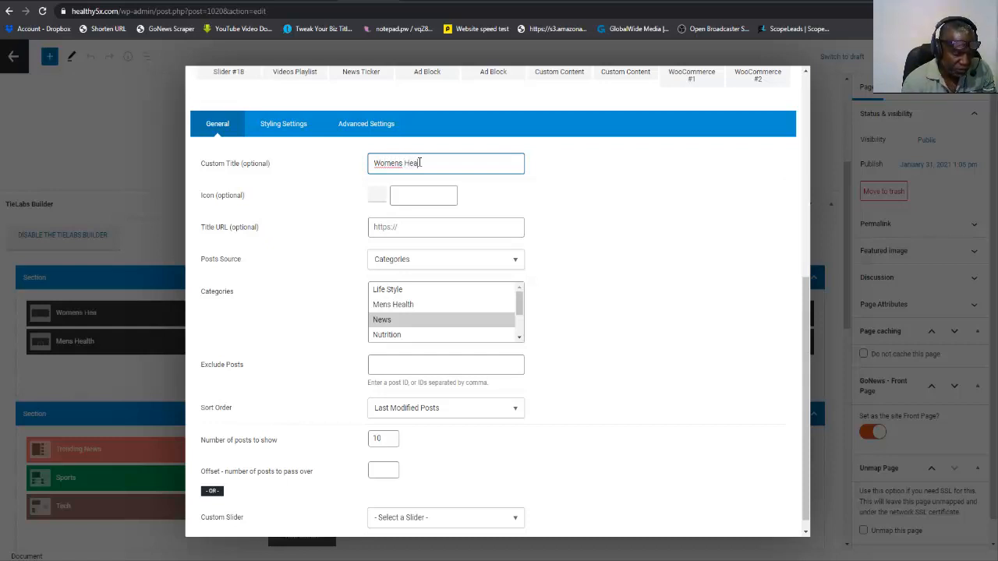
type("lth")
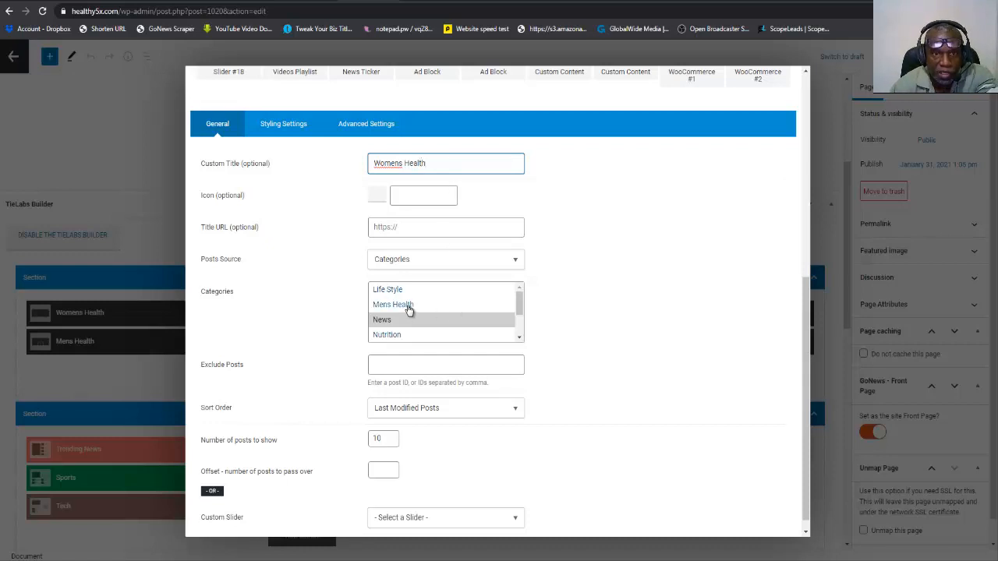
Replace the first block's News category with Womens Health and finish editing the block.
left_click(521, 304)
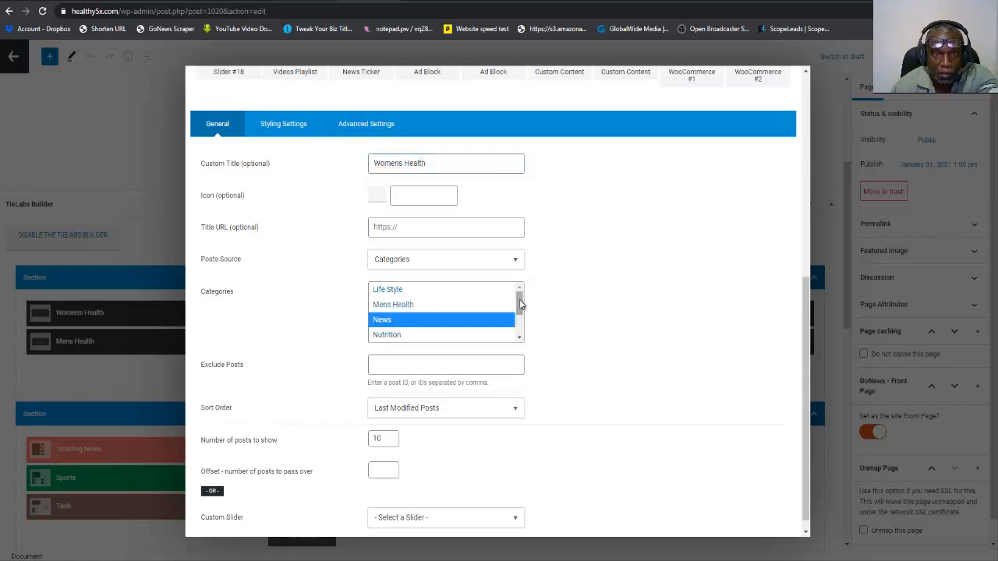
left_click_drag(521, 304, 519, 321)
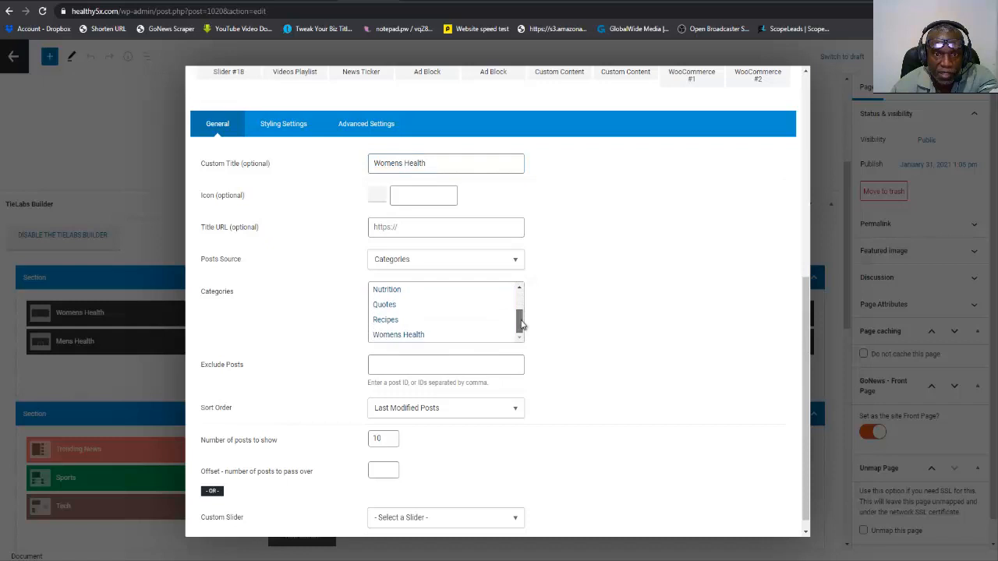
left_click(423, 335)
scroll(558, 330, "down", 1)
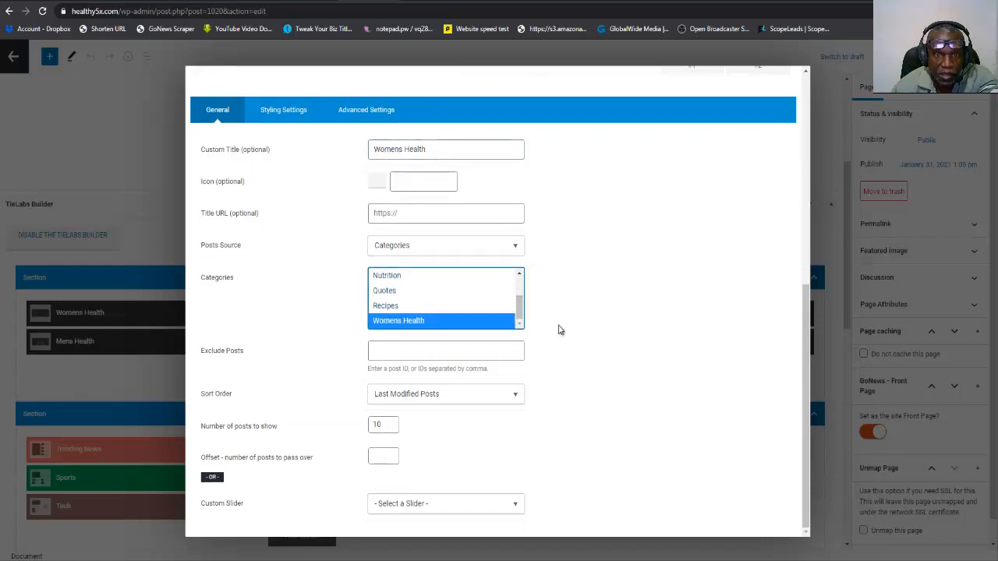
scroll(558, 330, "up", 5)
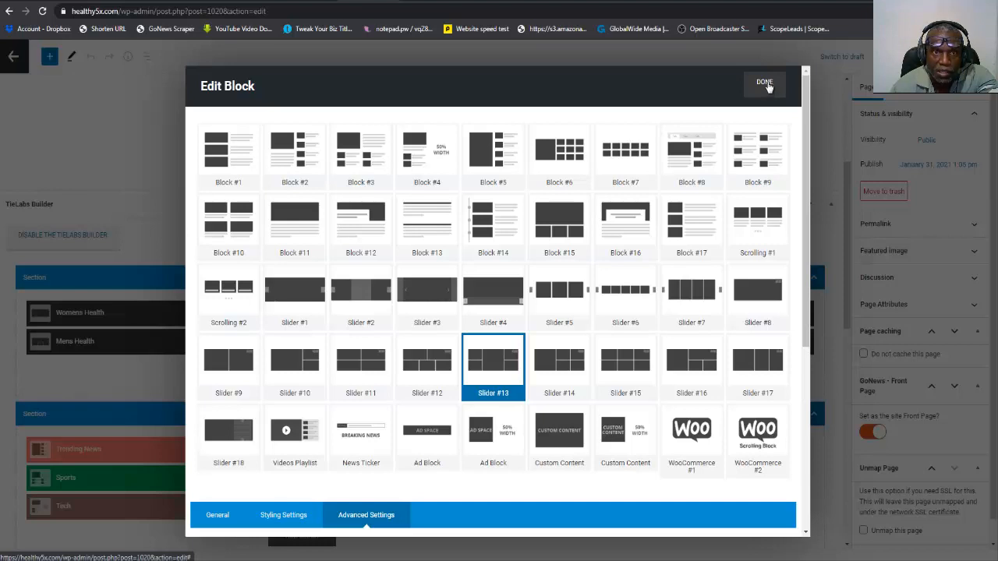
left_click(767, 84)
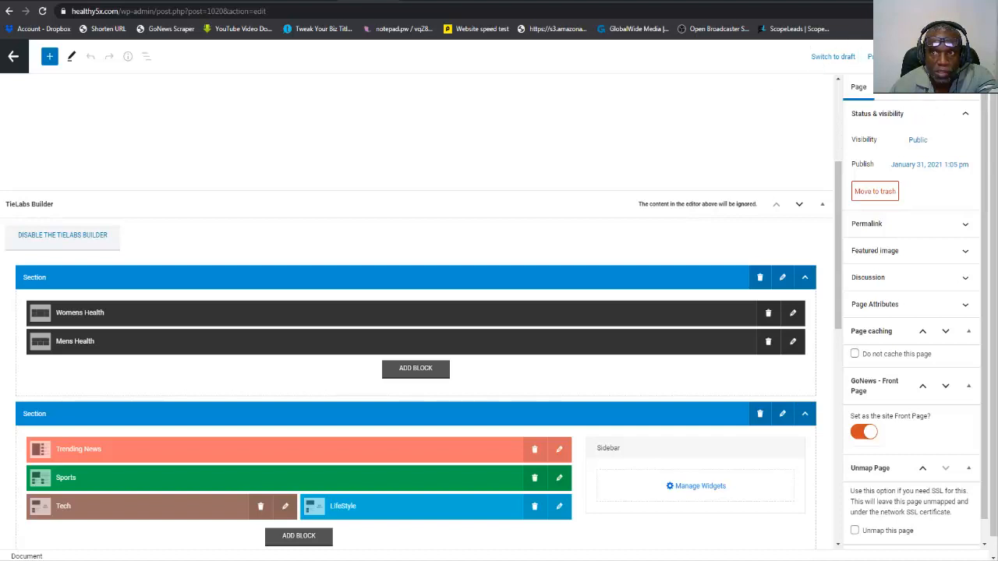
Update the Home page, and reload the healthy5x.com front page to check the Womens Health and Mens Health blocks.
left_click(918, 56)
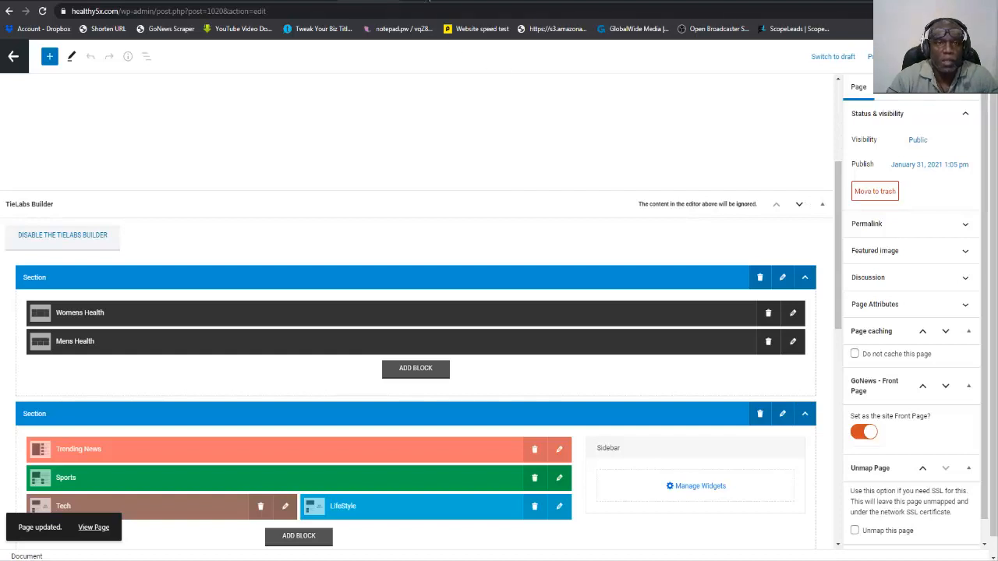
left_click(425, 1)
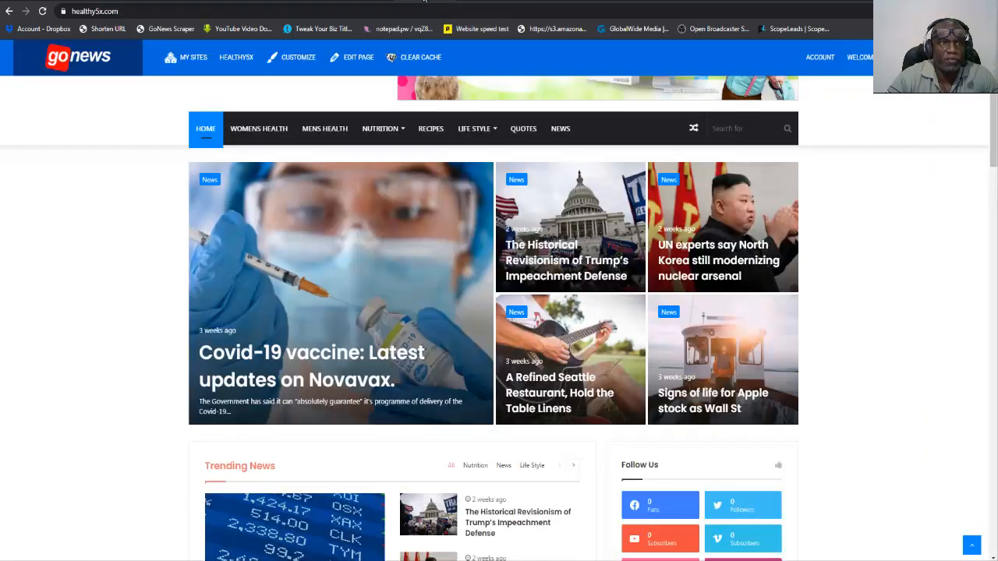
left_click(43, 11)
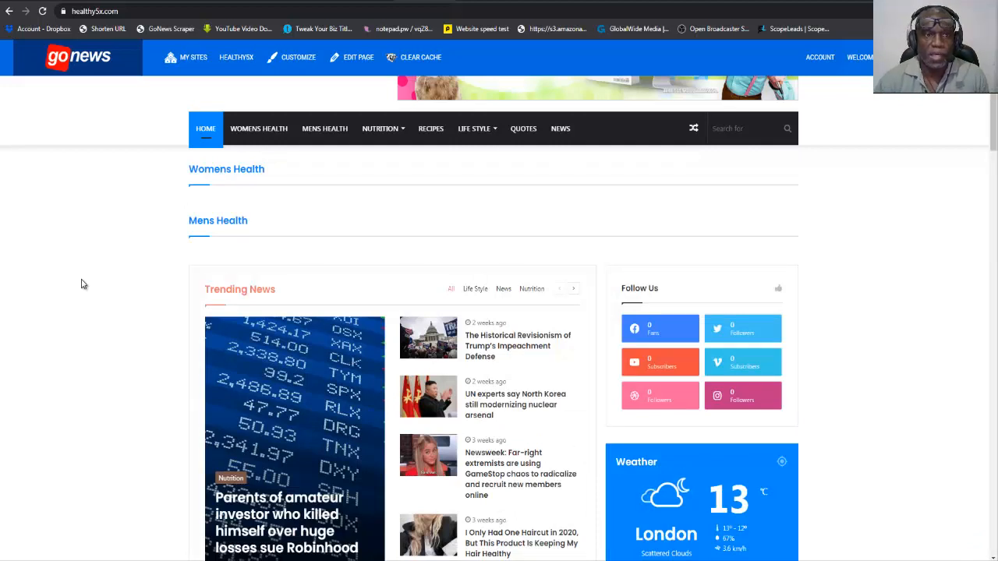
scroll(81, 284, "up", 2)
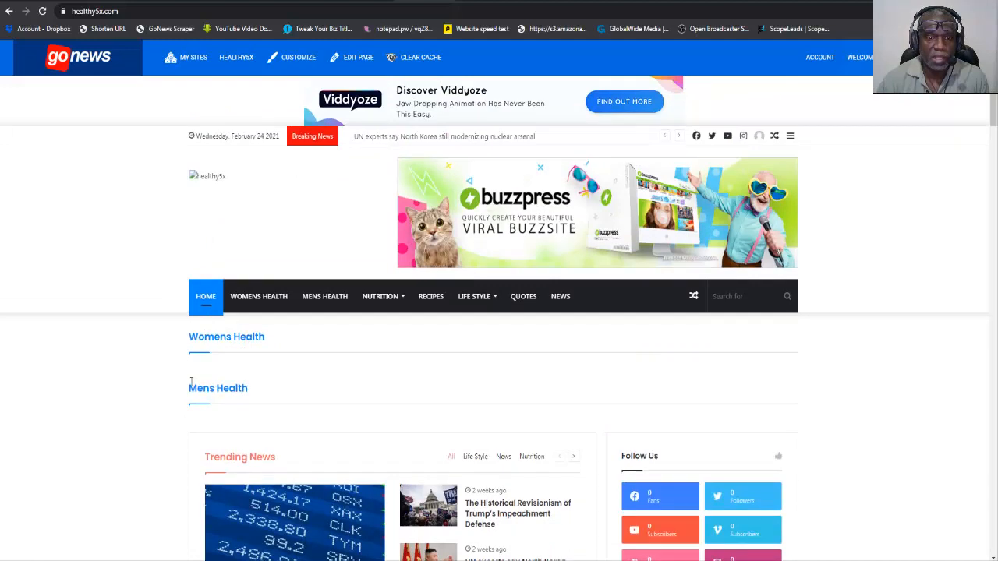
left_click_drag(191, 380, 248, 390)
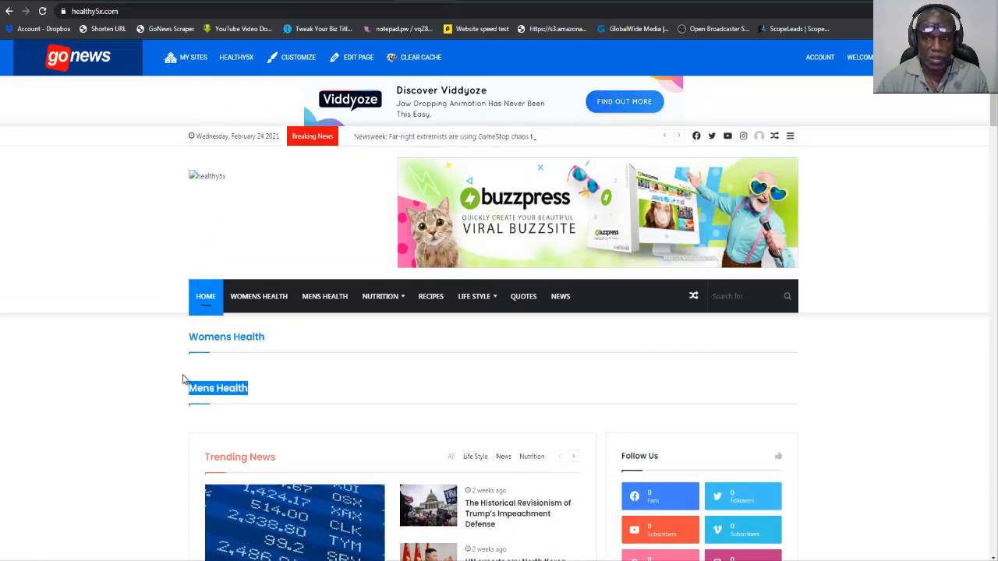
scroll(185, 379, "down", 4)
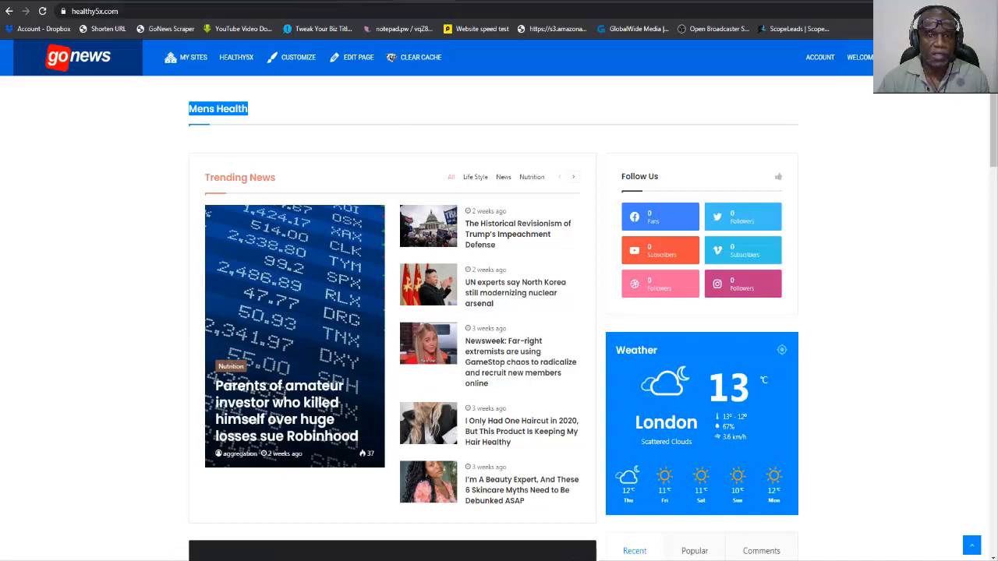
Compare the remaining builder sections with the live front page and its main menu categories.
left_click(360, 1)
scroll(312, 302, "down", 4)
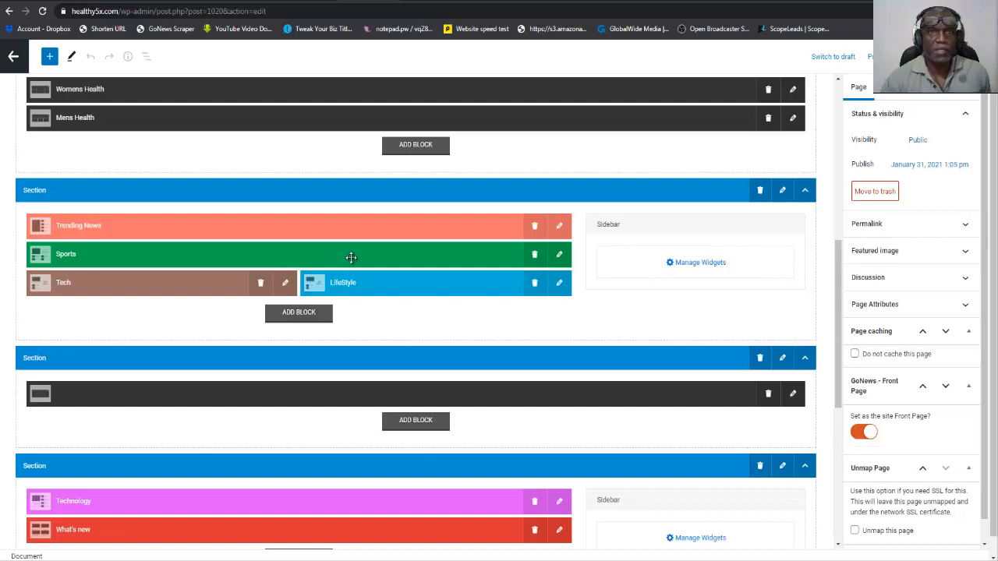
left_click(415, 1)
scroll(366, 156, "up", 3)
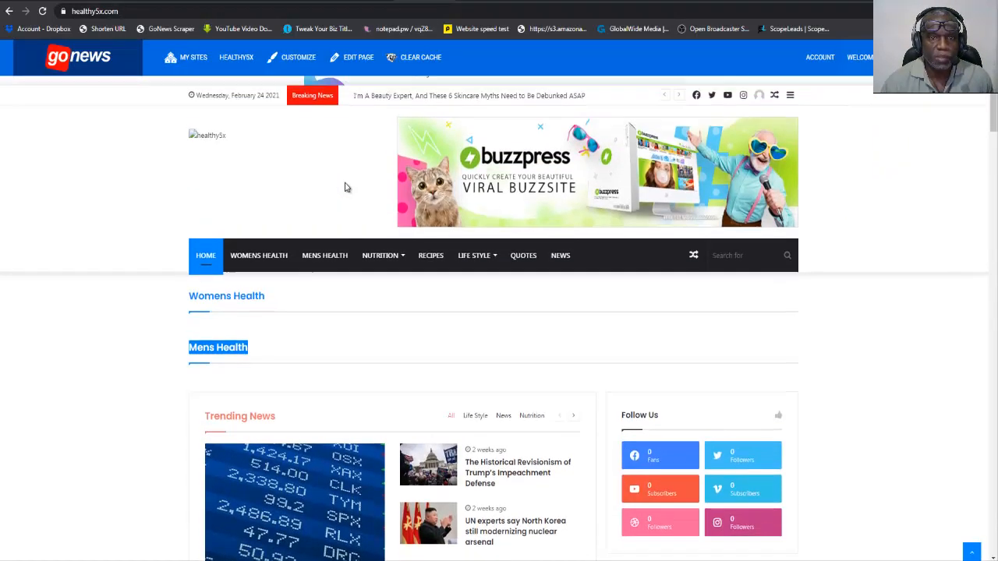
mouse_move(380, 296)
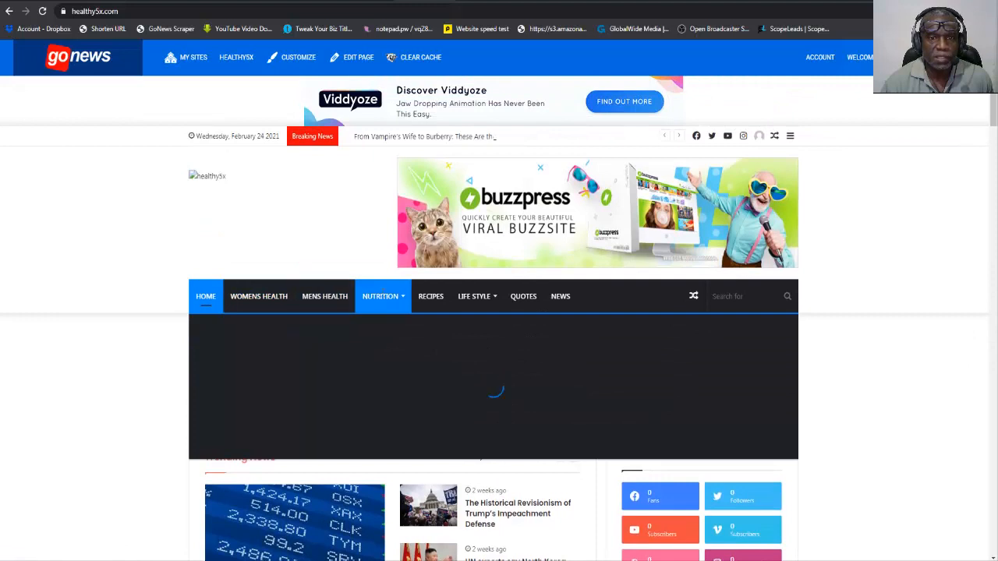
mouse_move(460, 295)
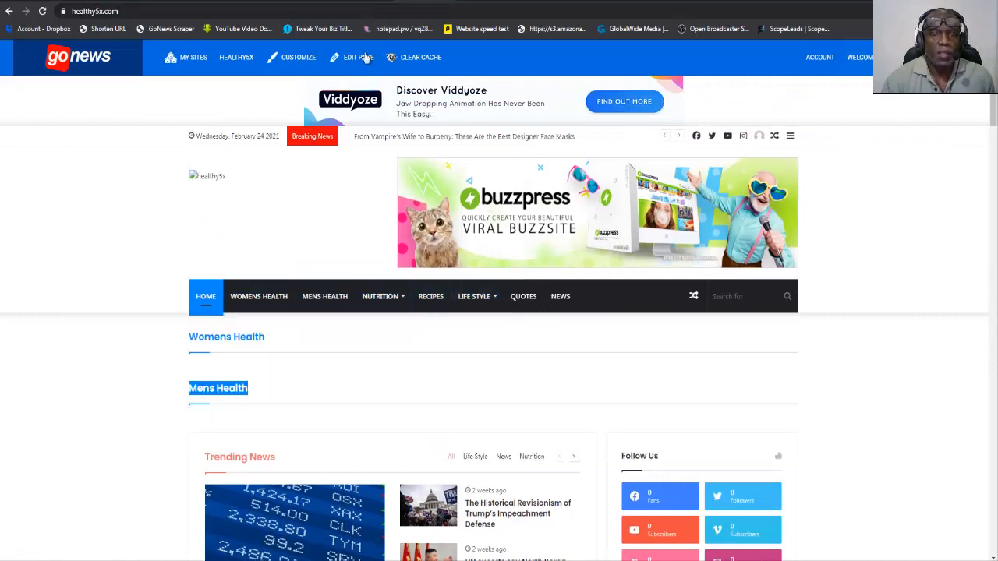
Delete the Tech block from the second builder section, and check the LifeStyle block's layout without changing it.
left_click(316, 2)
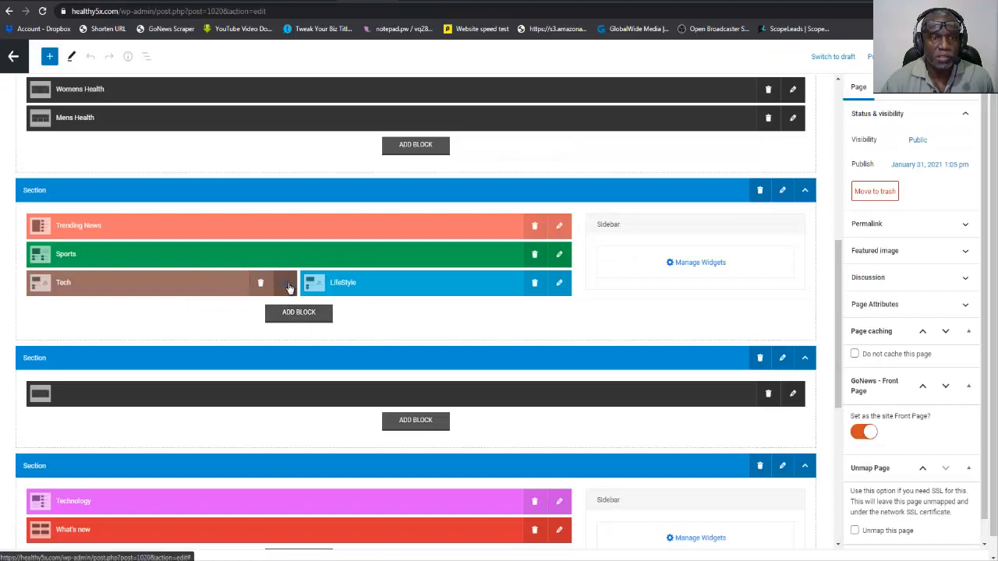
left_click_drag(263, 283, 309, 290)
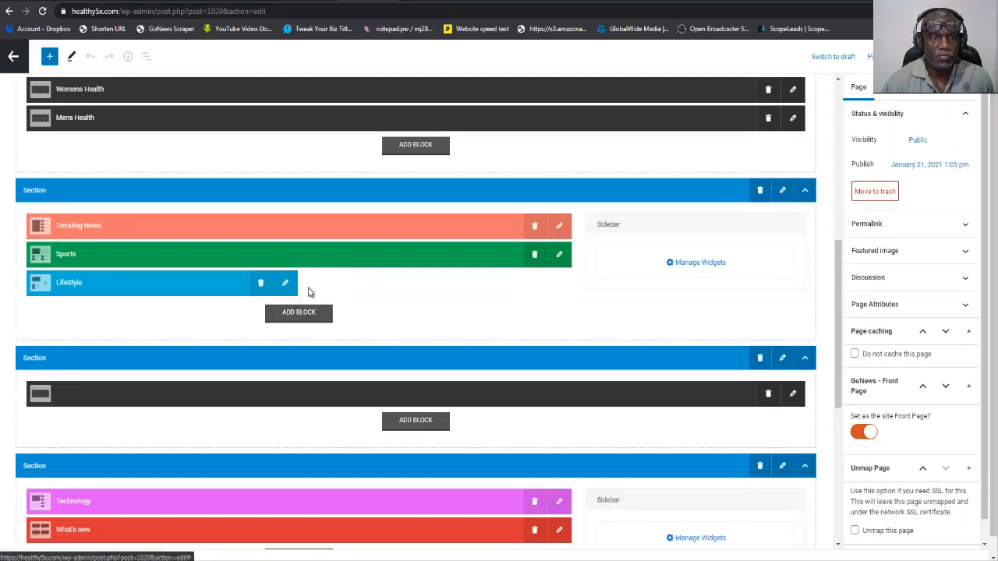
left_click(285, 285)
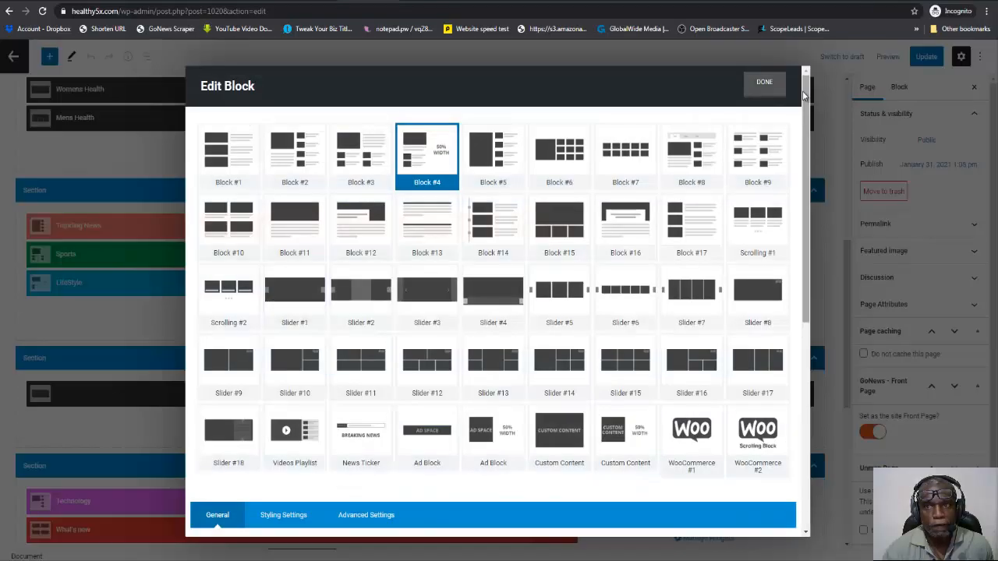
left_click(782, 54)
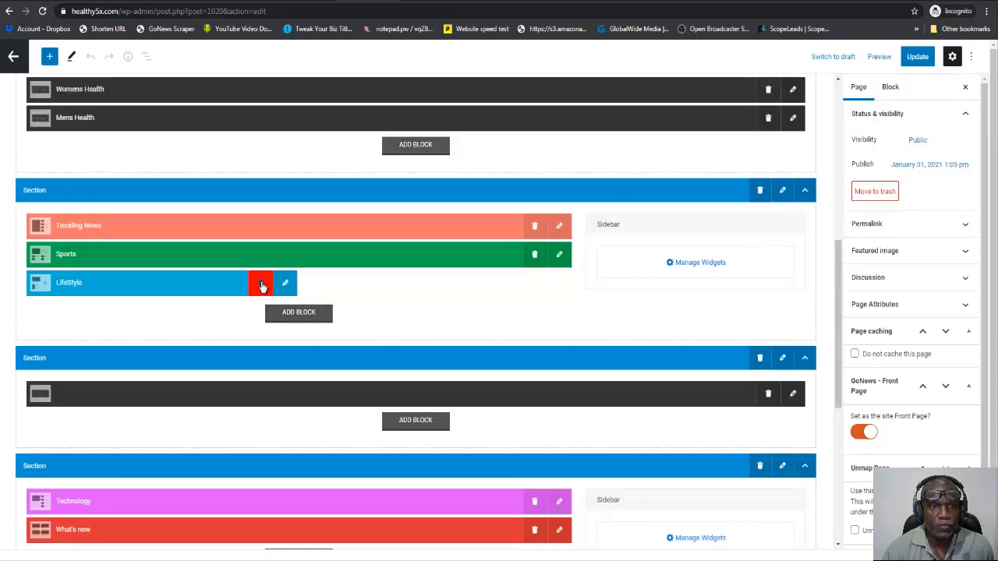
Delete the LifeStyle block from the second section and add a new block there with the Block #2 layout.
left_click(260, 285)
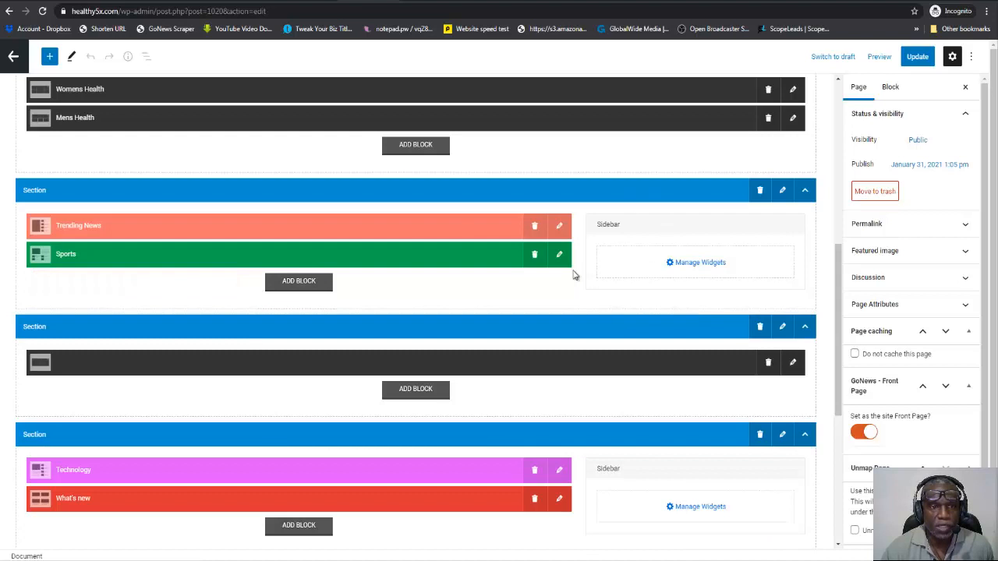
left_click(299, 284)
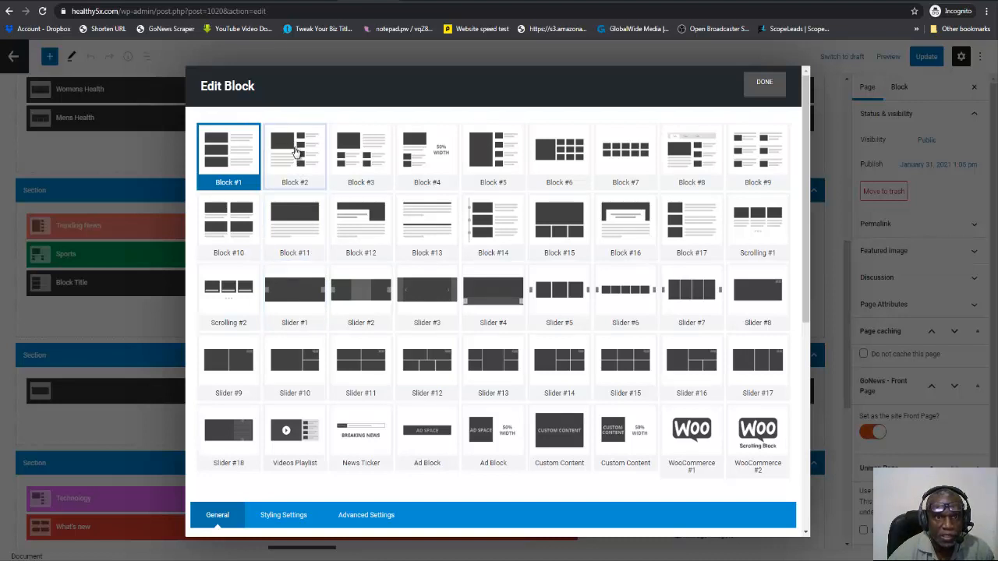
left_click(297, 152)
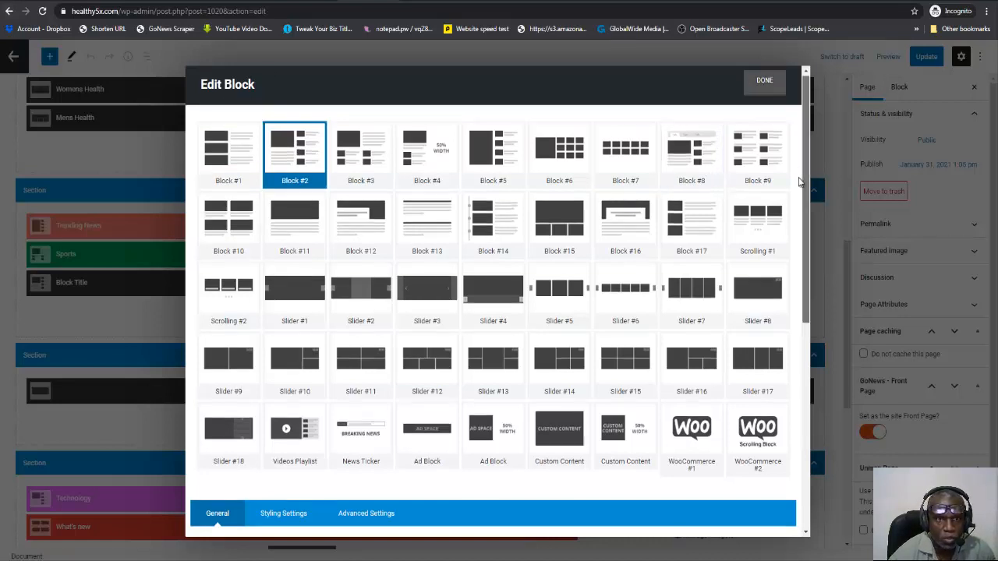
scroll(796, 283, "down", 4)
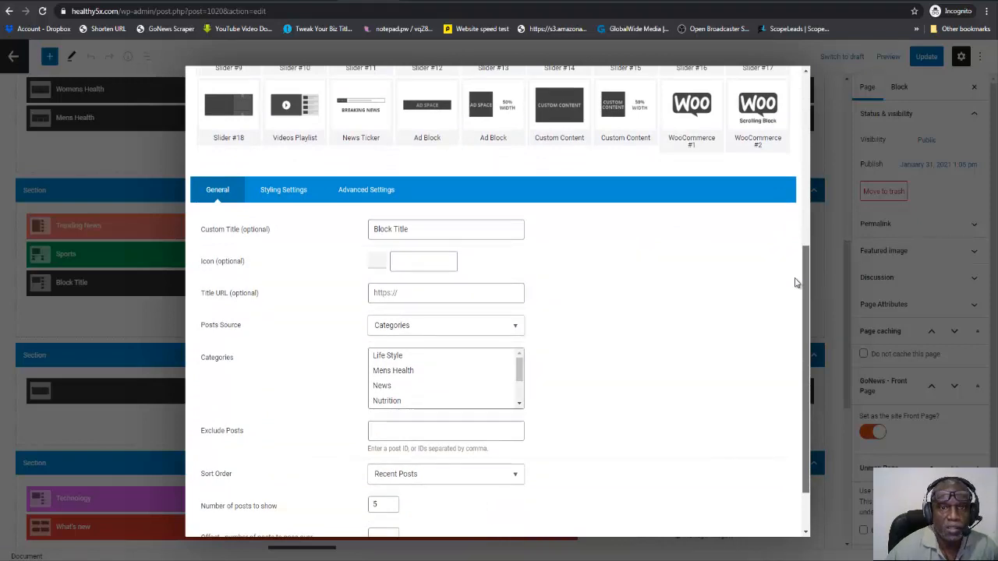
Check the live front page's menu categories, and give the new block the Life Style category and the title Lifestyle.
left_click(424, 2)
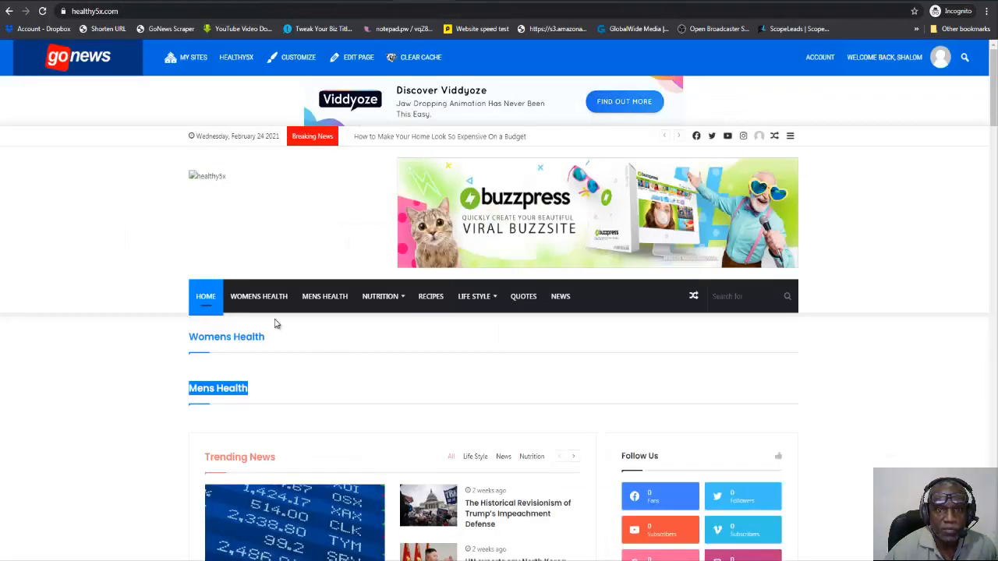
mouse_move(381, 297)
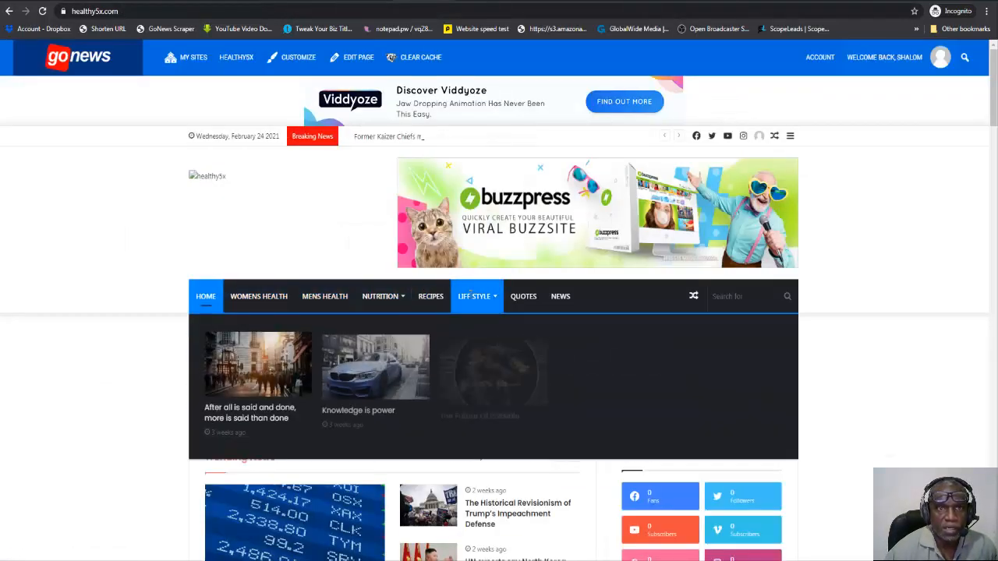
left_click(378, 3)
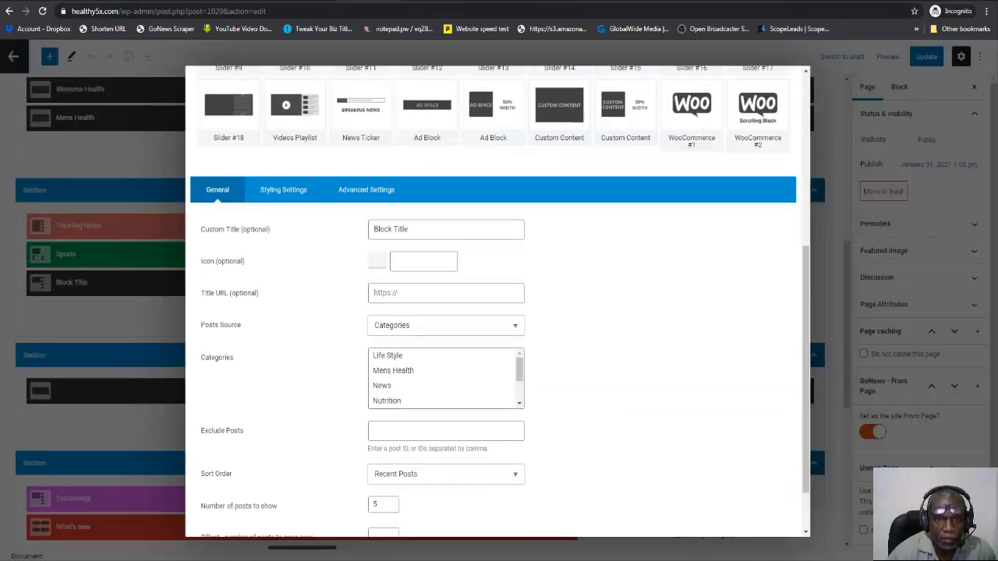
left_click(402, 356)
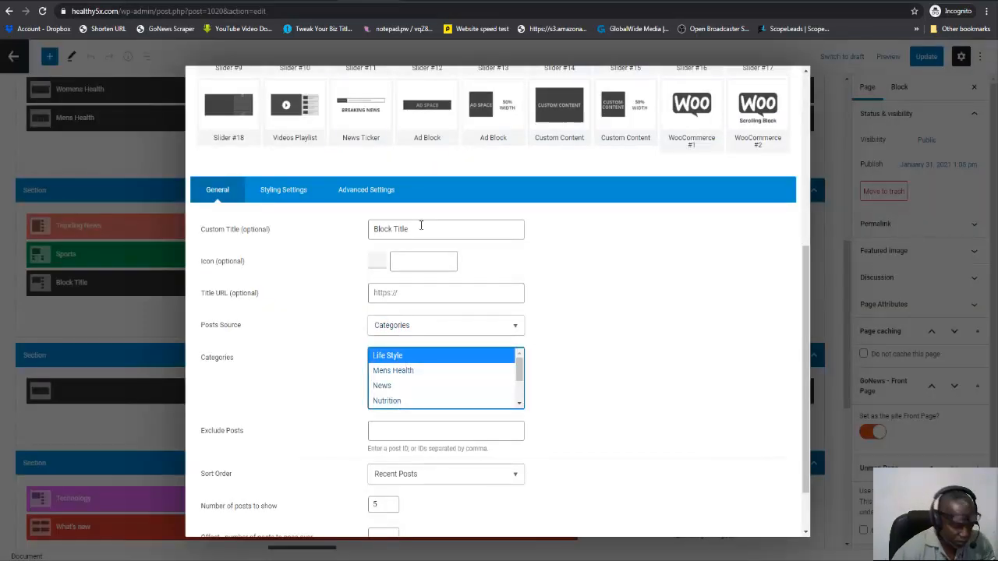
left_click_drag(417, 229, 381, 228)
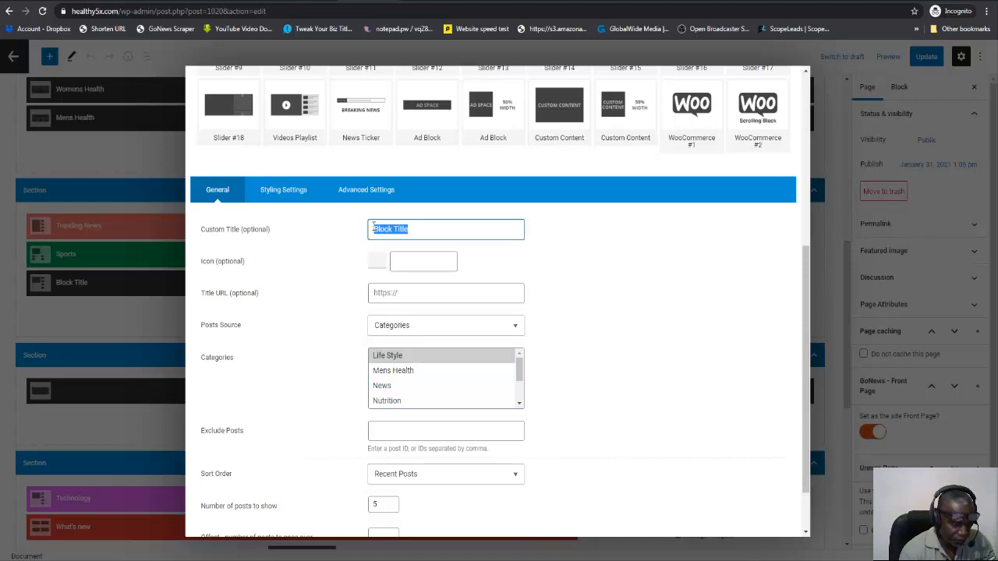
type("Lifes")
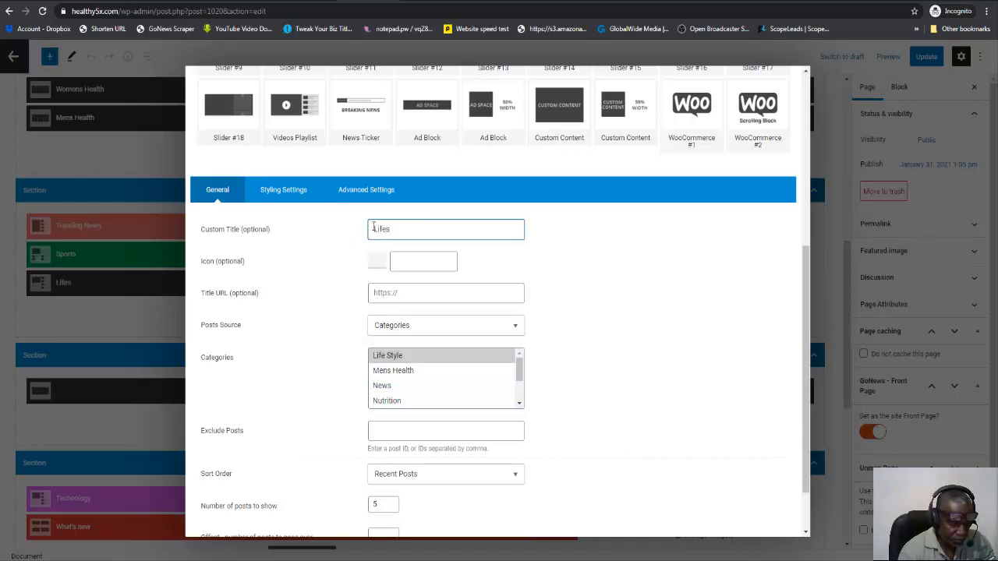
type("tyle")
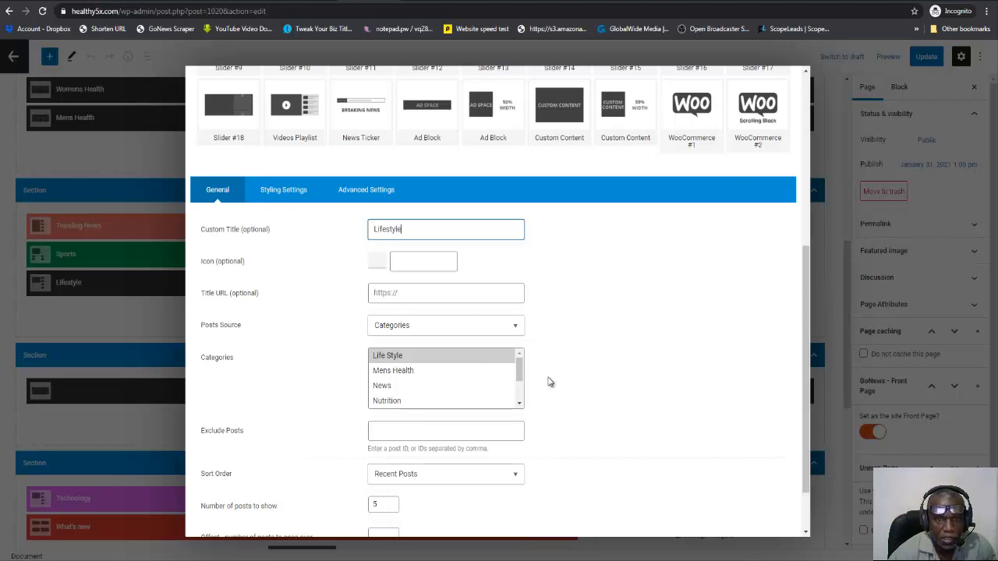
Set the Lifestyle block's number of posts to show to 6 and finish editing the block.
scroll(548, 382, "down", 1)
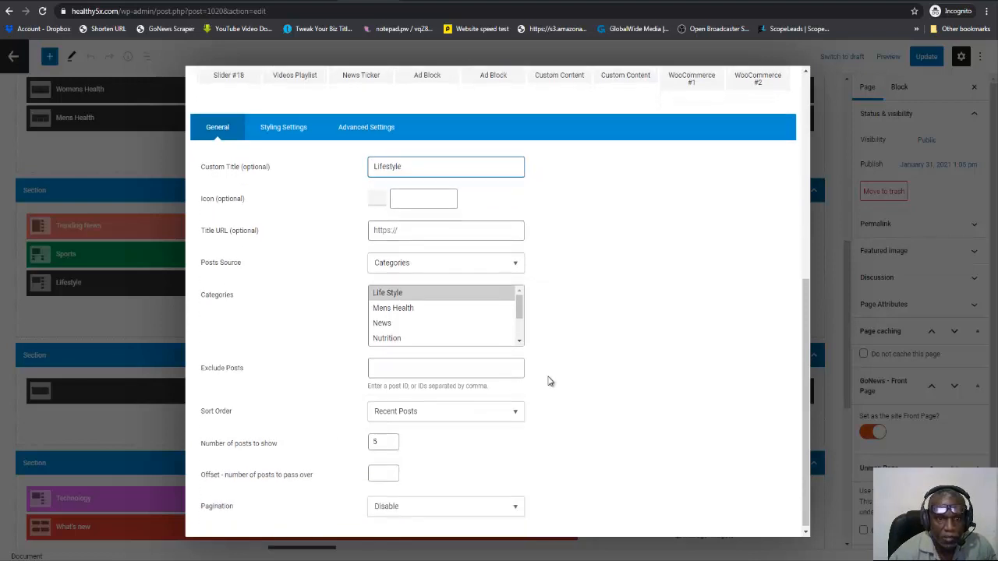
left_click(393, 439)
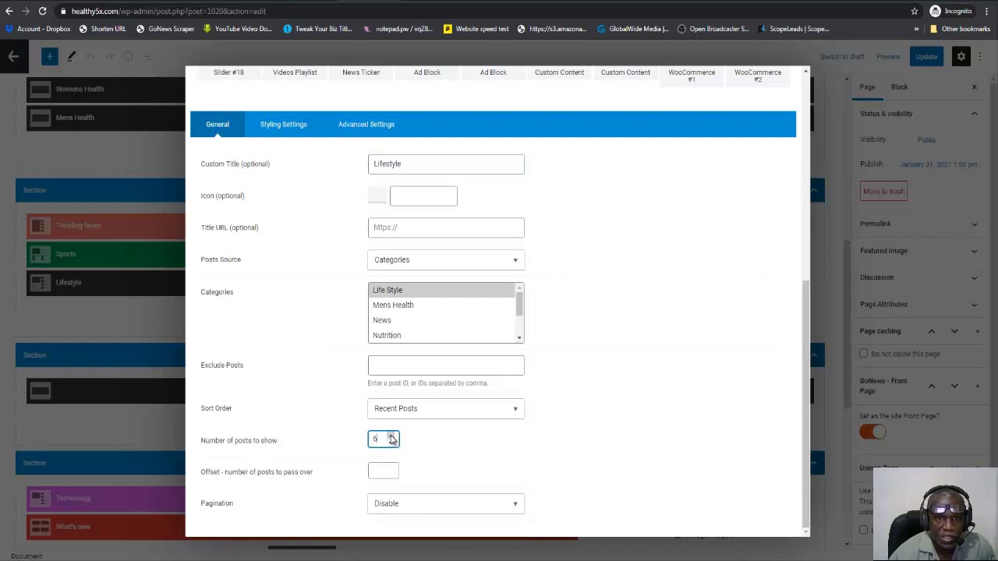
scroll(568, 356, "up", 5)
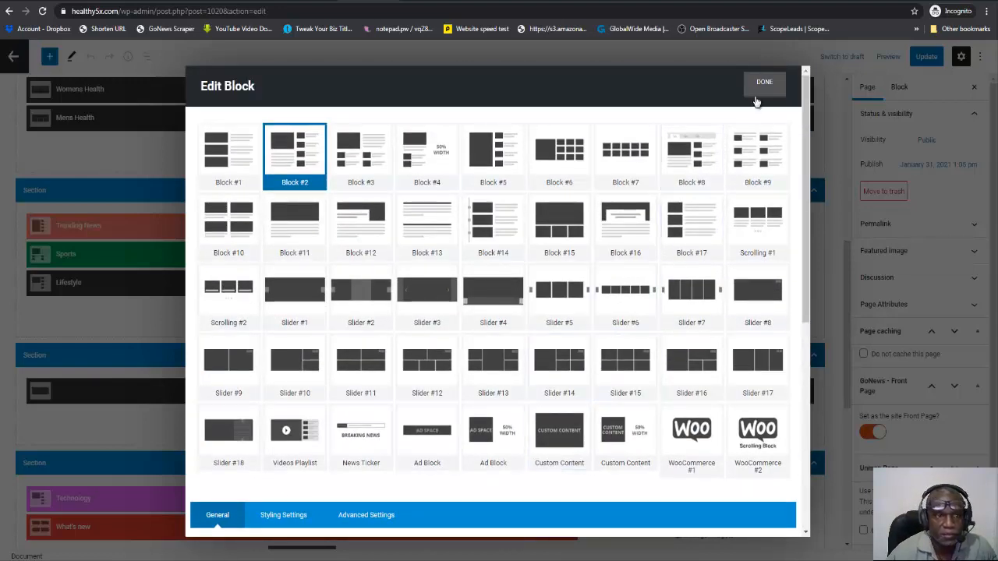
left_click(765, 84)
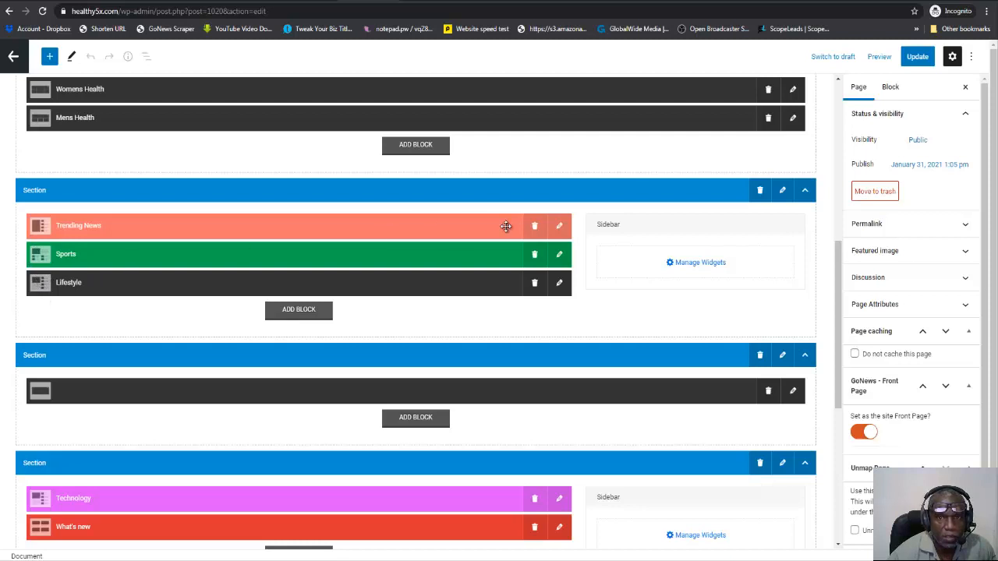
Open the Sports block for editing and change its layout to Block #2.
left_click(559, 258)
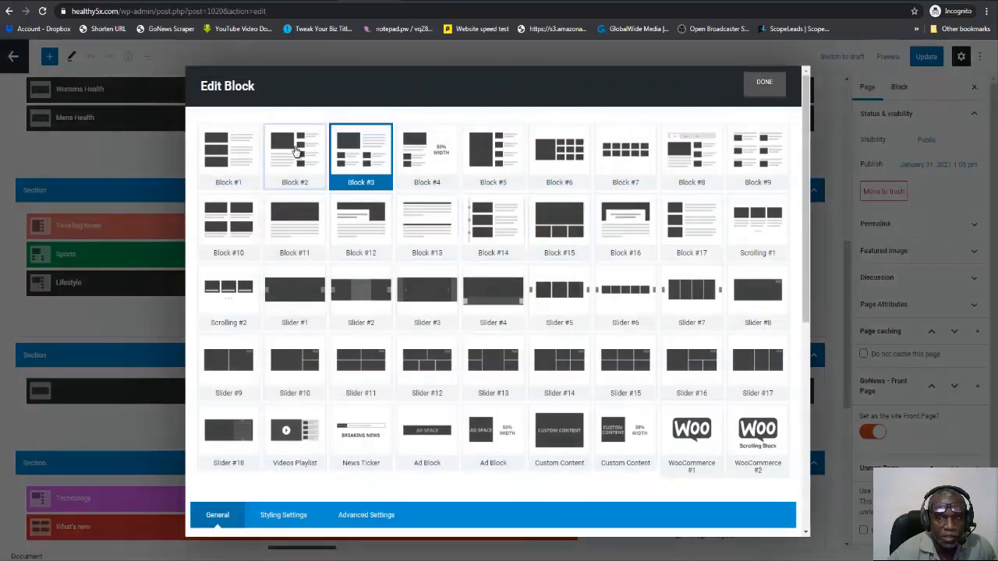
left_click(297, 151)
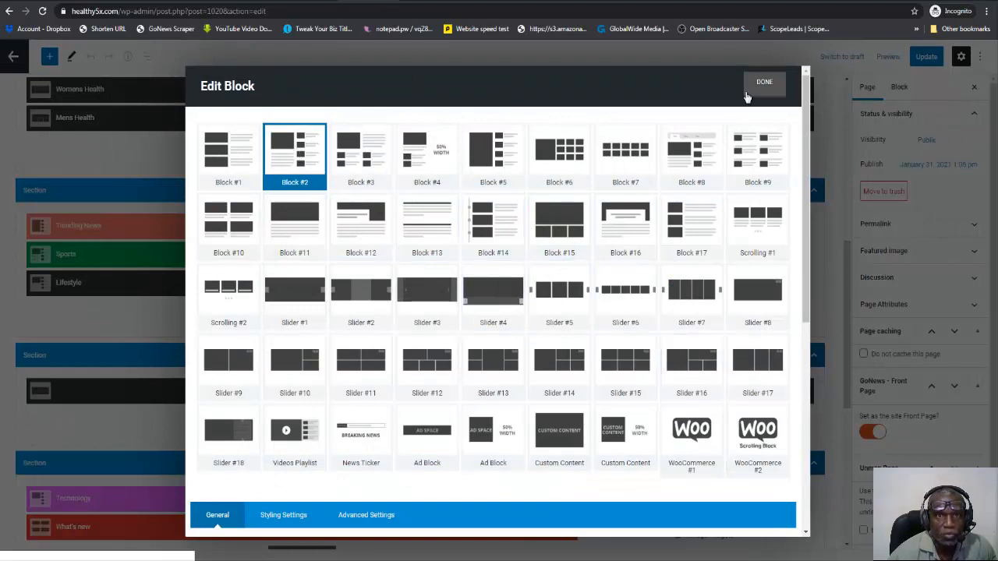
scroll(606, 301, "down", 5)
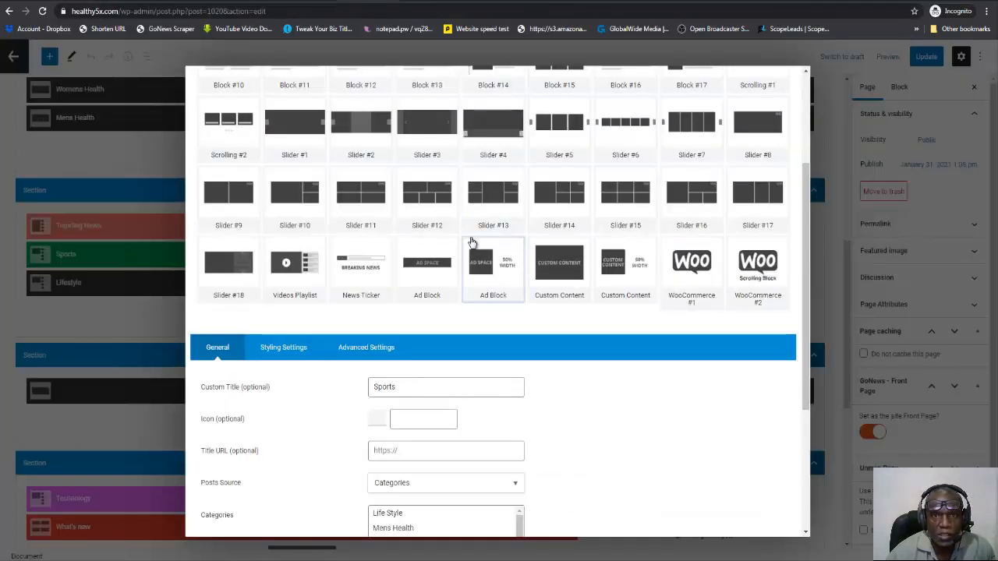
scroll(678, 297, "up", 3)
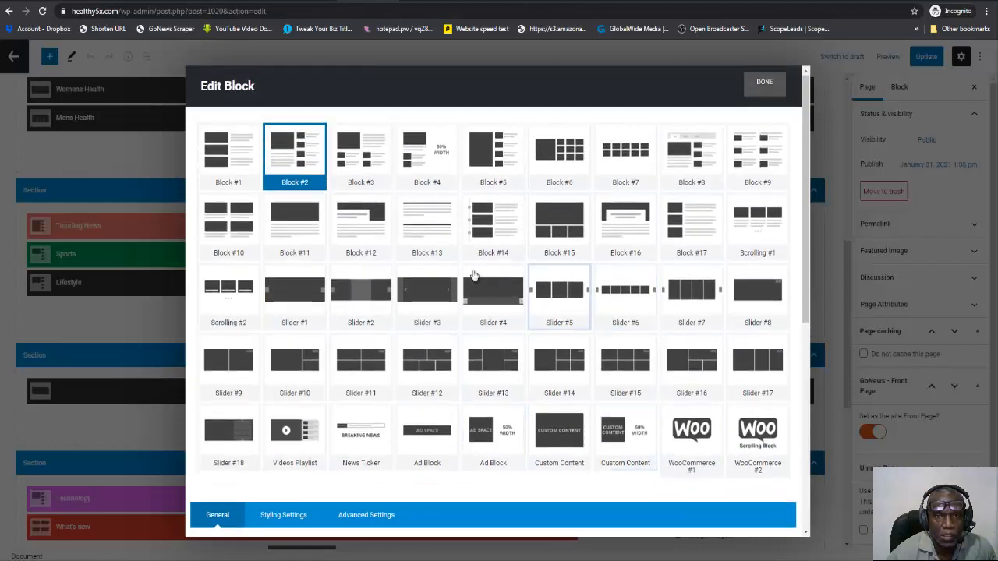
scroll(517, 383, "down", 5)
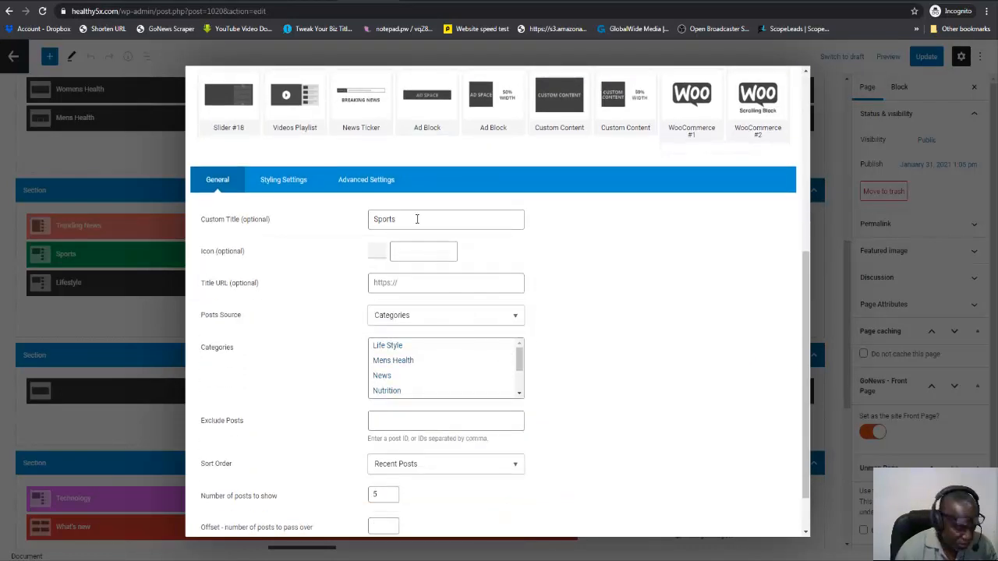
Retitle the Sports block Recipes, assign it the Recipes category, raise its number of posts, and finish editing it.
left_click_drag(417, 219, 378, 215)
type("Recipes")
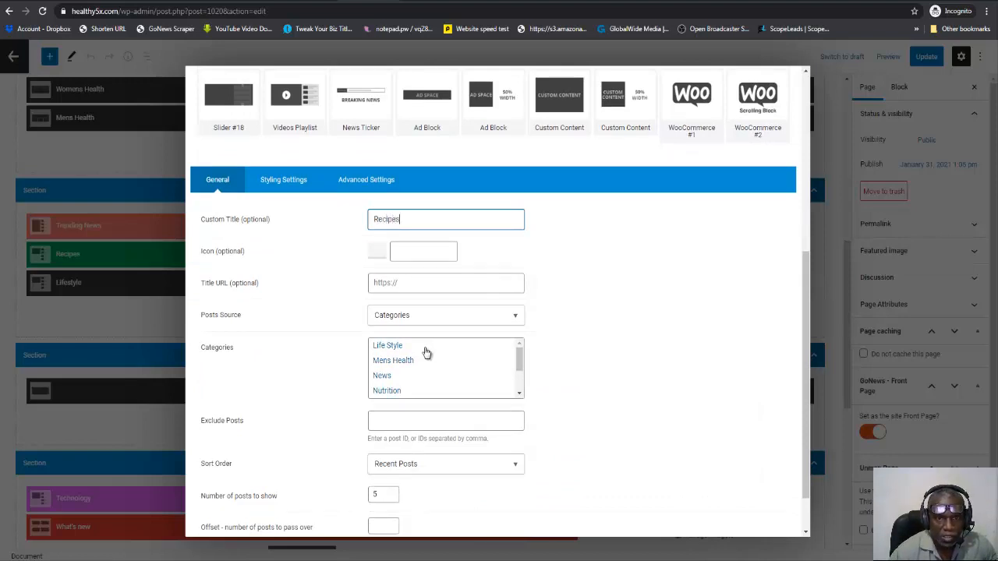
left_click_drag(519, 357, 521, 376)
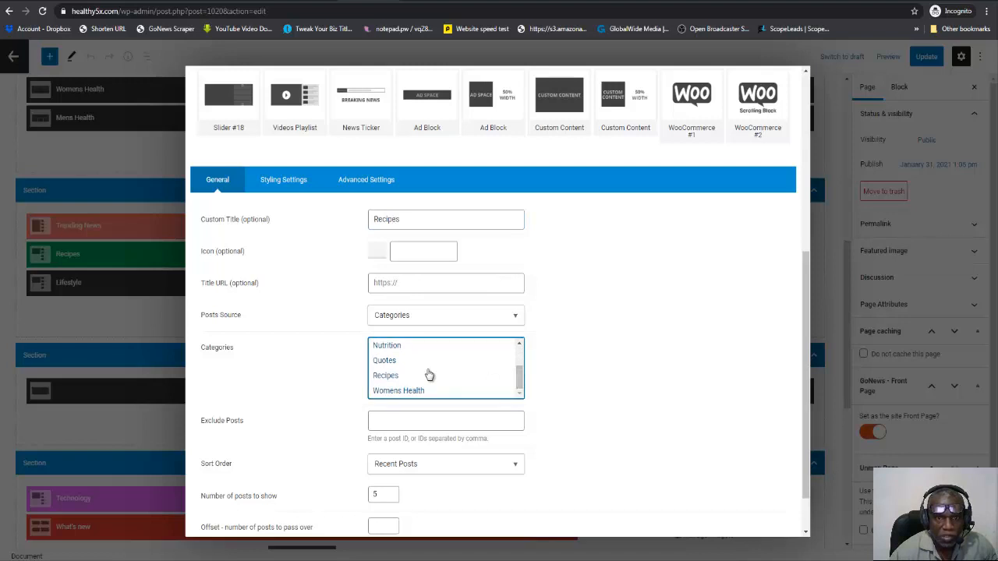
left_click(383, 376)
scroll(572, 353, "down", 1)
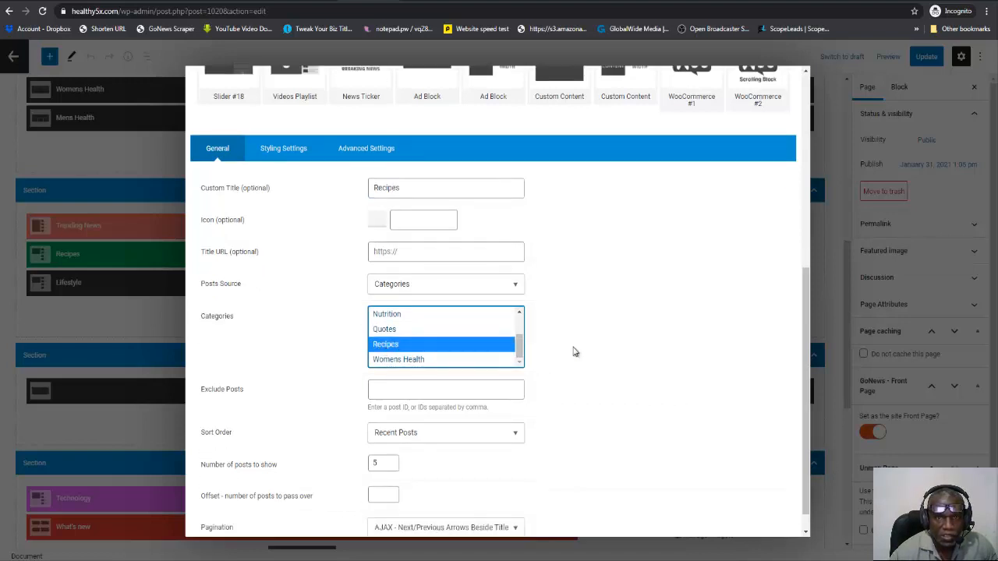
left_click(390, 436)
scroll(671, 296, "up", 6)
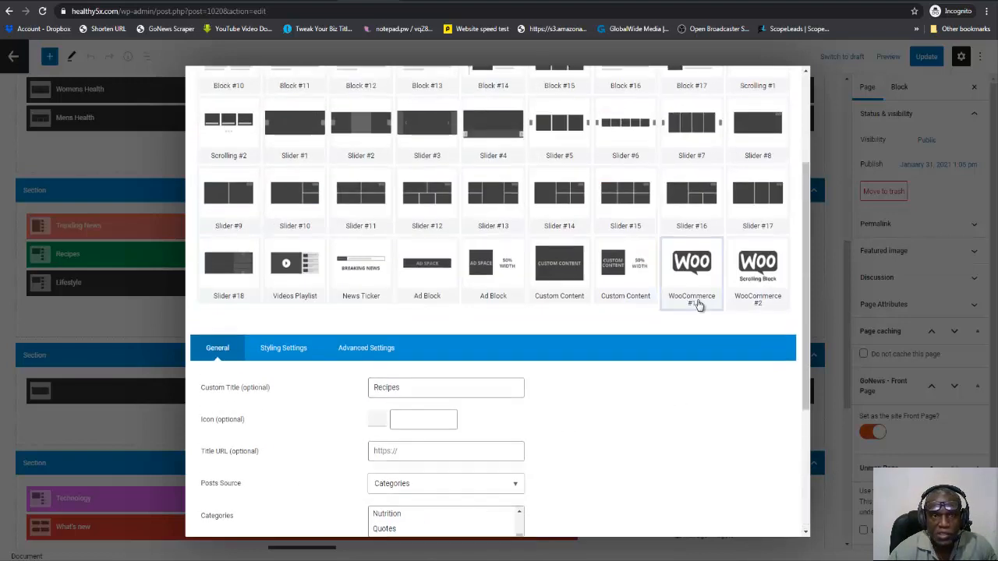
left_click(765, 84)
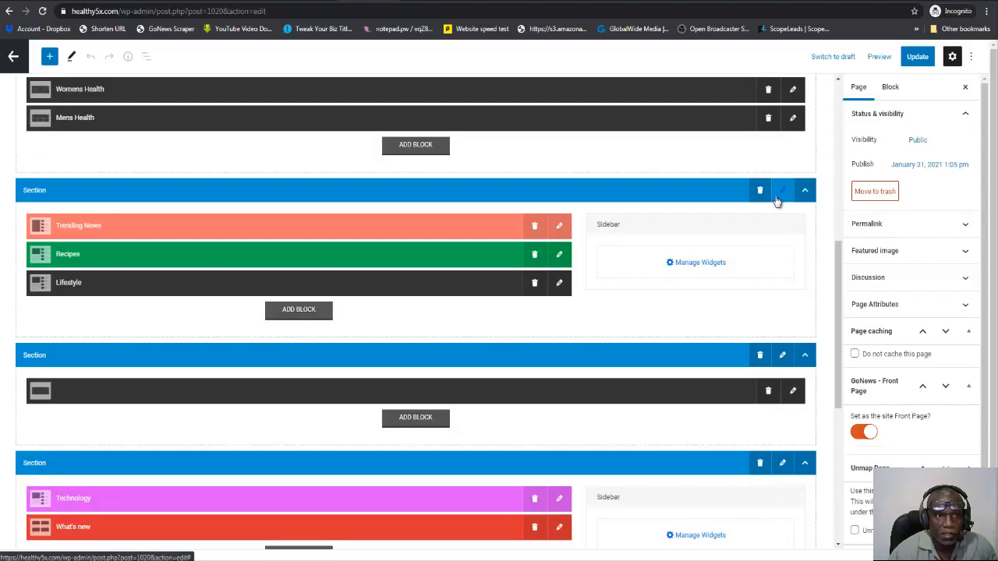
Retitle the Trending News block Nutrition and make Nutrition its only selected category.
left_click(562, 227)
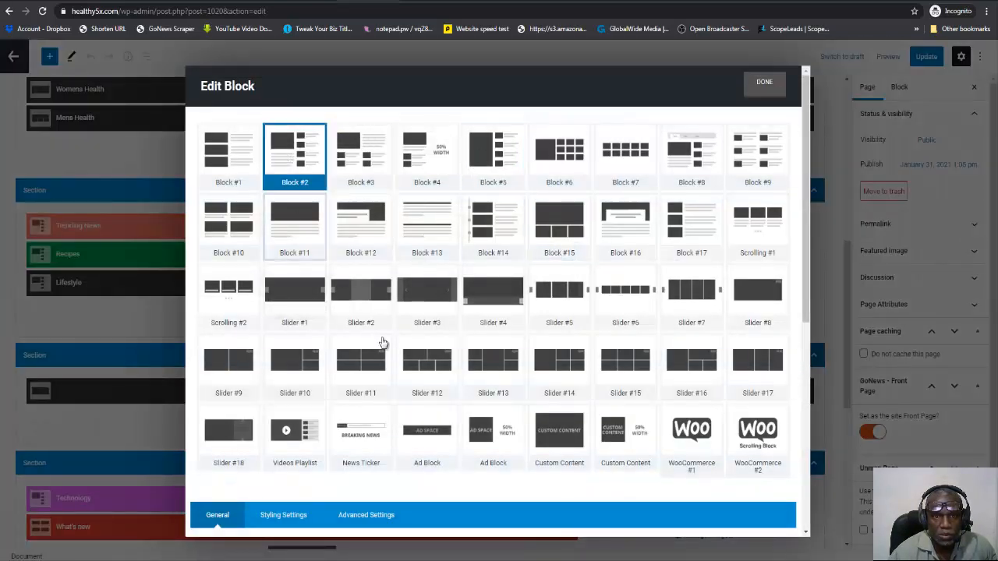
scroll(598, 374, "down", 3)
left_click_drag(425, 330, 368, 334)
type("Nutrition")
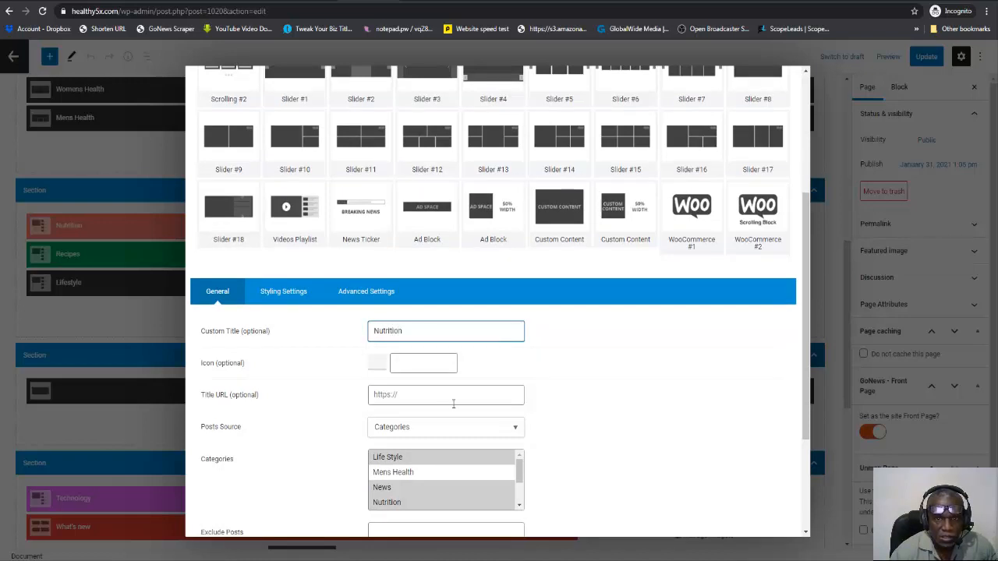
scroll(453, 403, "down", 3)
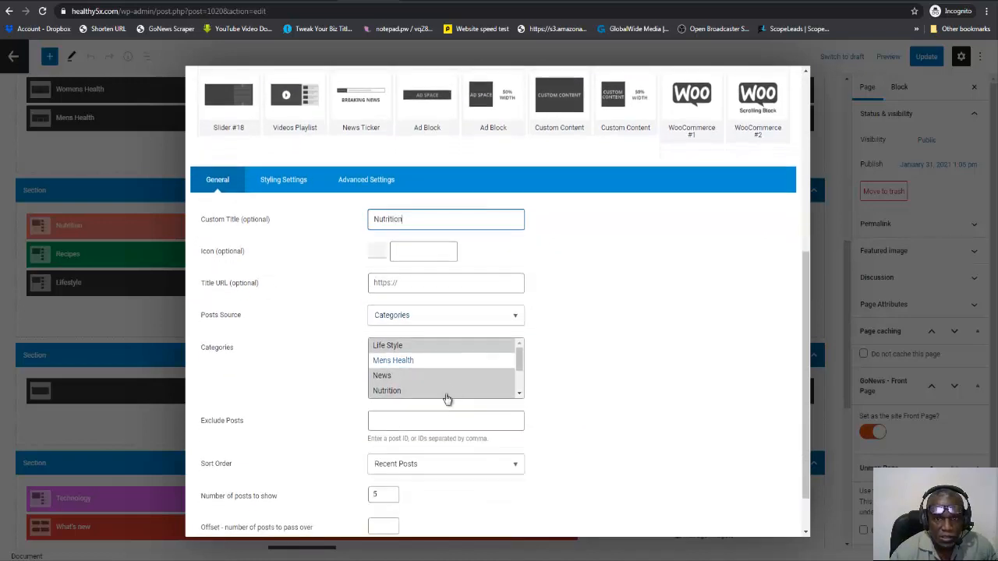
left_click(564, 366)
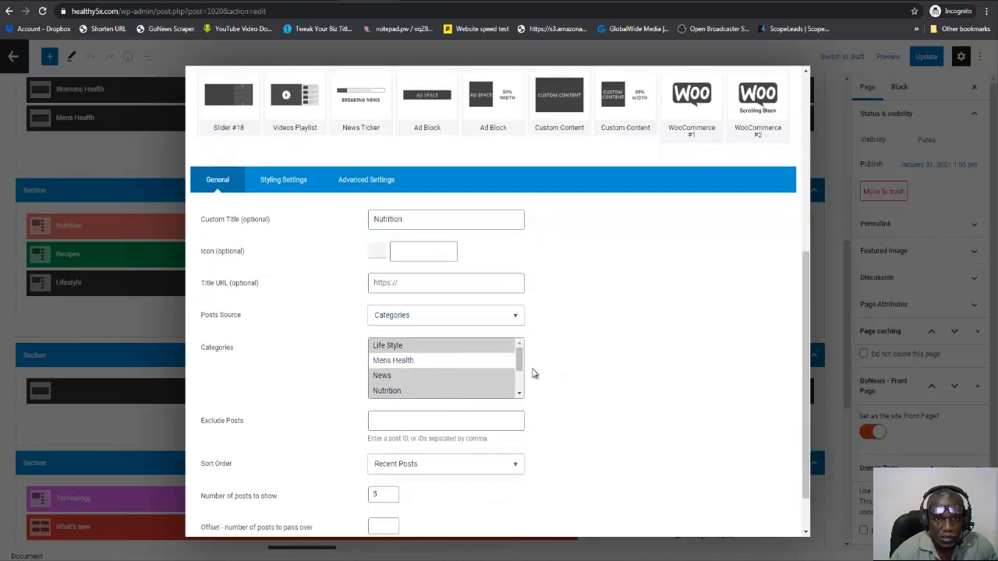
left_click(397, 392)
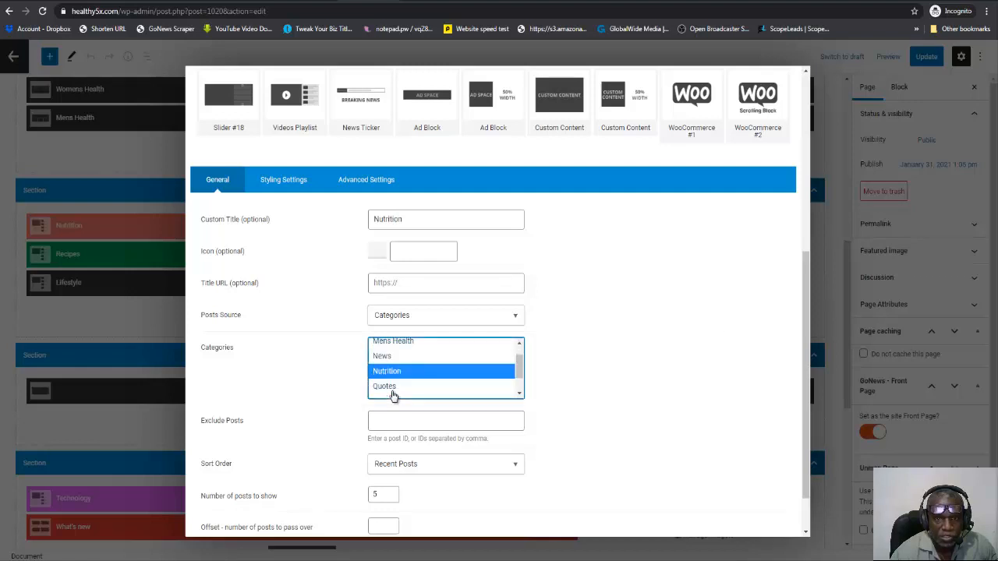
Set the Nutrition block to show 6 posts with AJAX - Load More pagination.
scroll(547, 404, "down", 2)
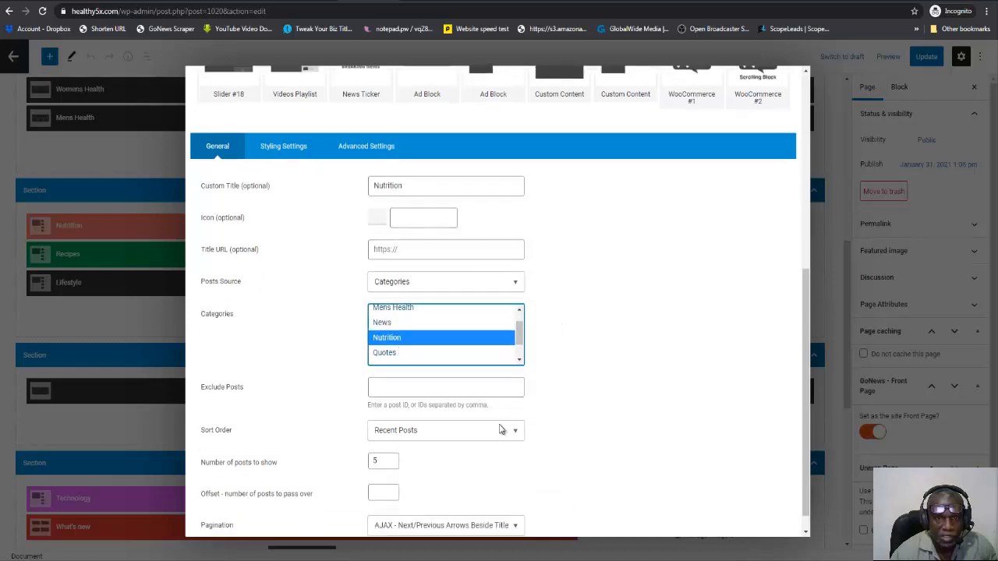
left_click(390, 436)
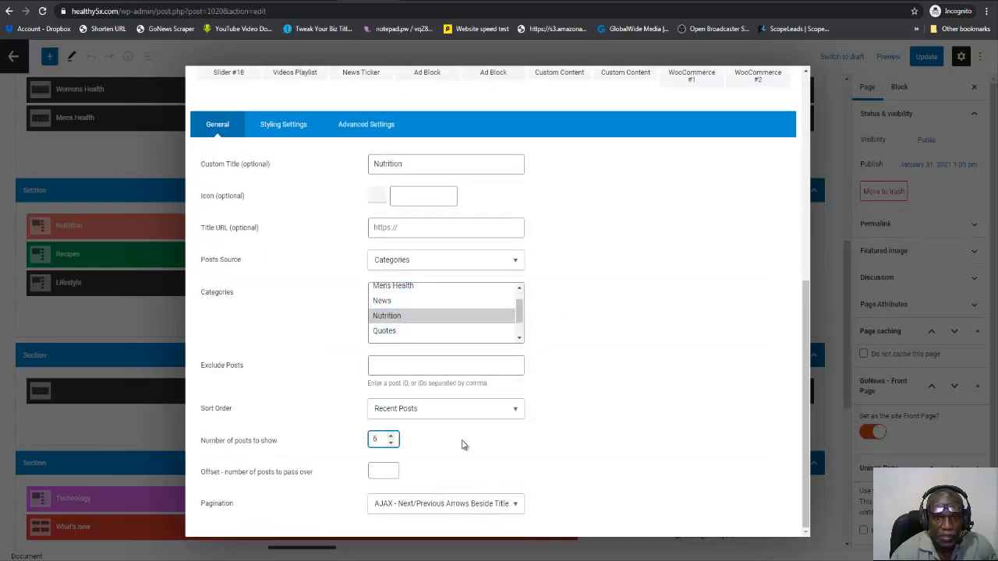
left_click(517, 508)
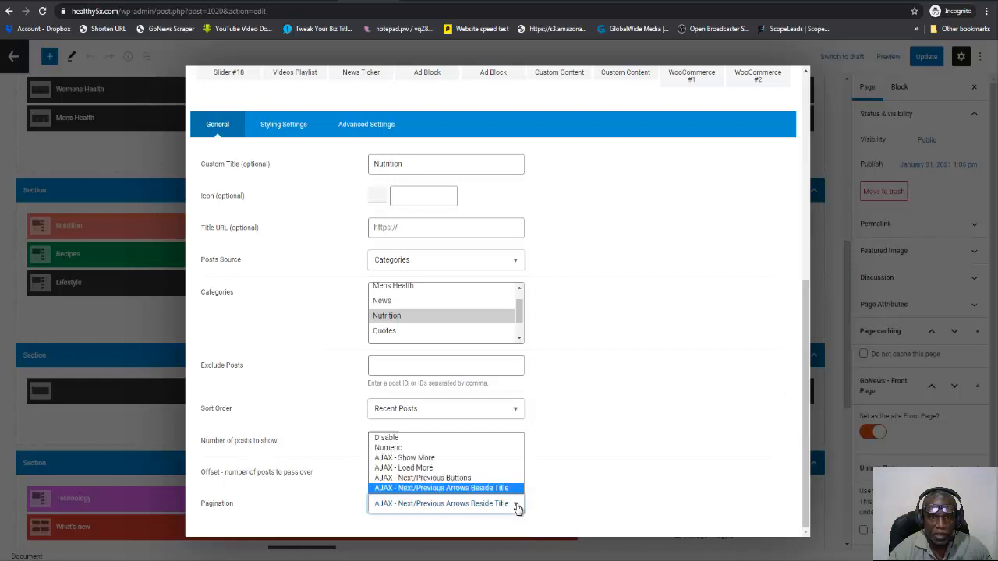
left_click(494, 468)
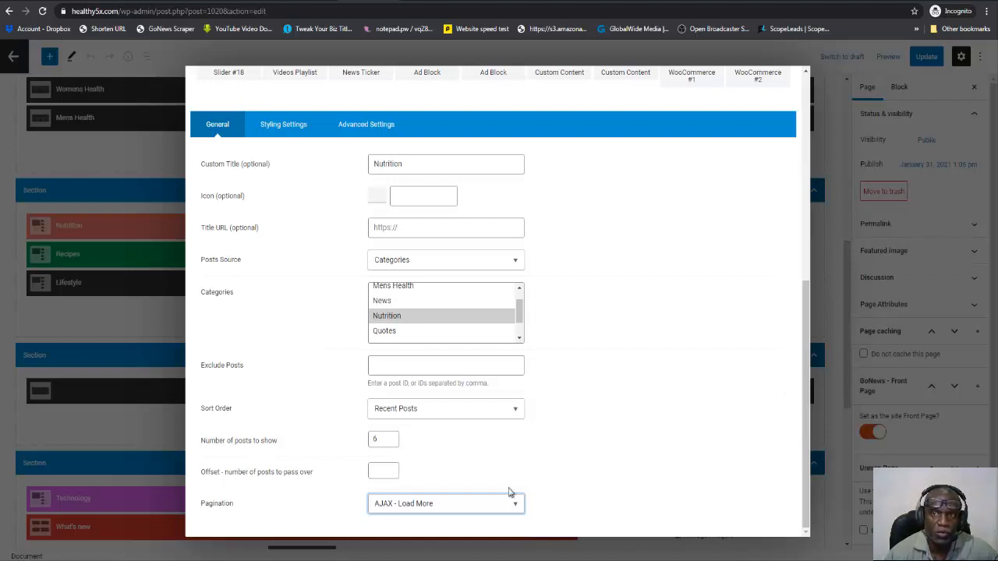
scroll(782, 265, "up", 5)
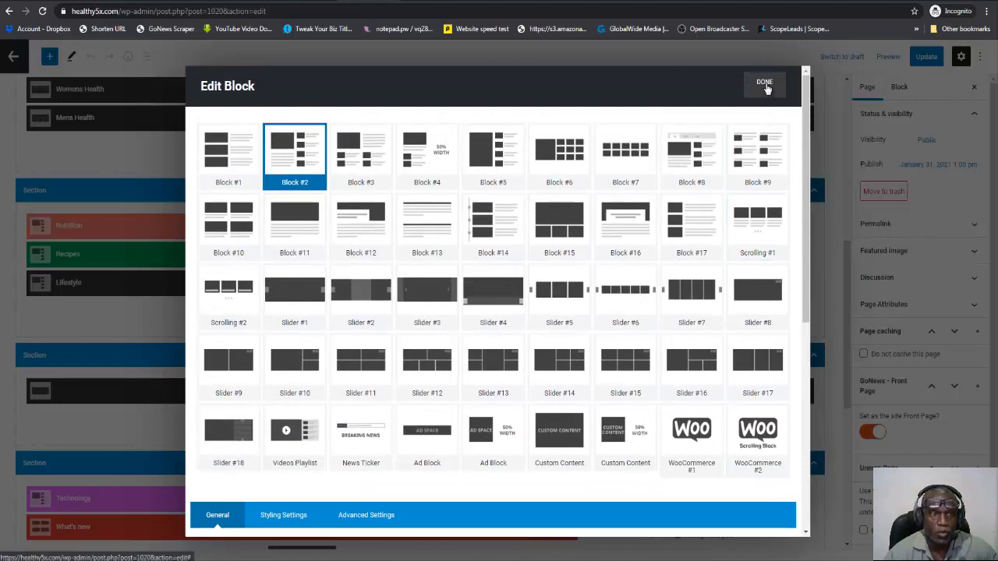
Finish editing the Nutrition block and set the Recipes block's pagination to AJAX - Load More.
left_click(766, 86)
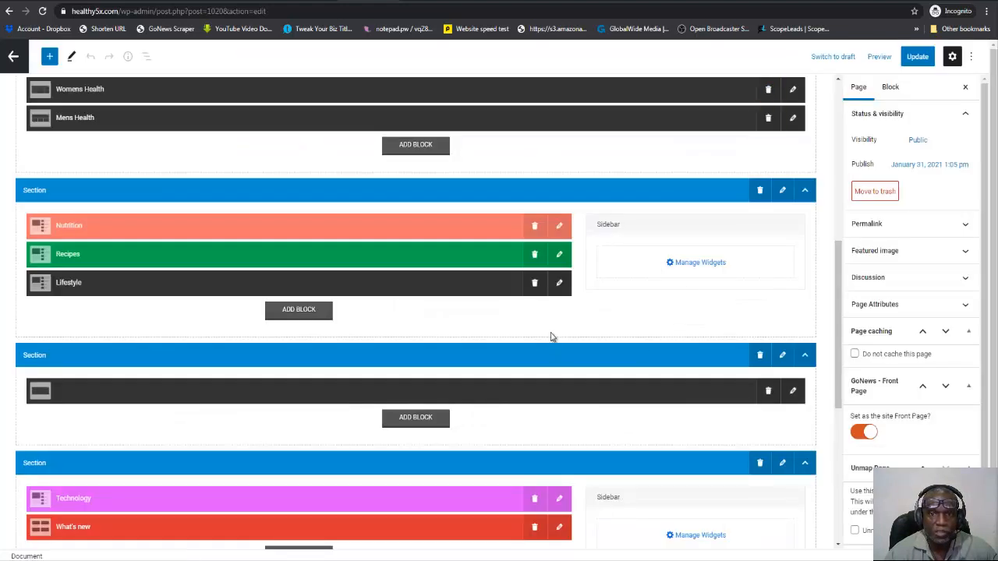
left_click(559, 261)
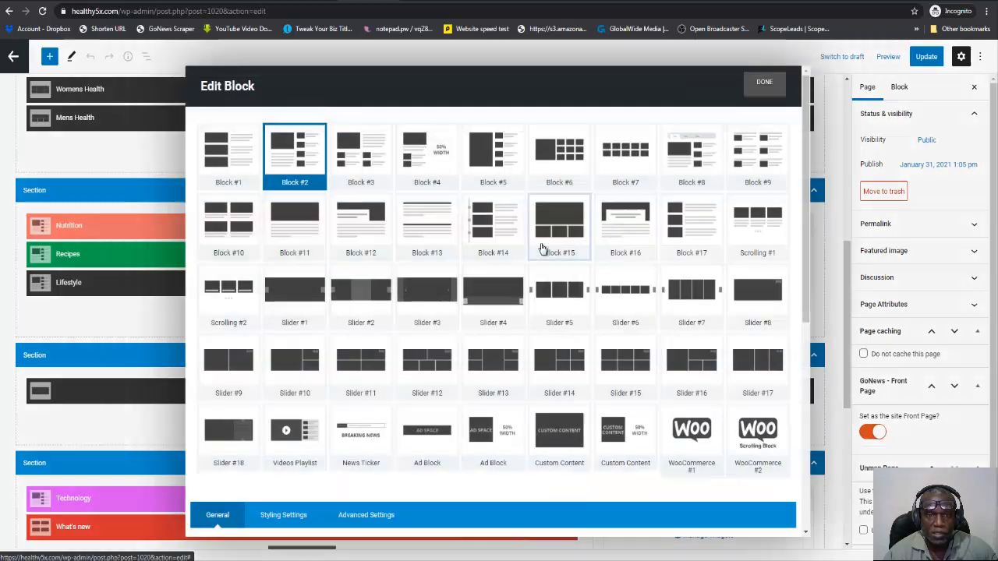
scroll(600, 278, "down", 5)
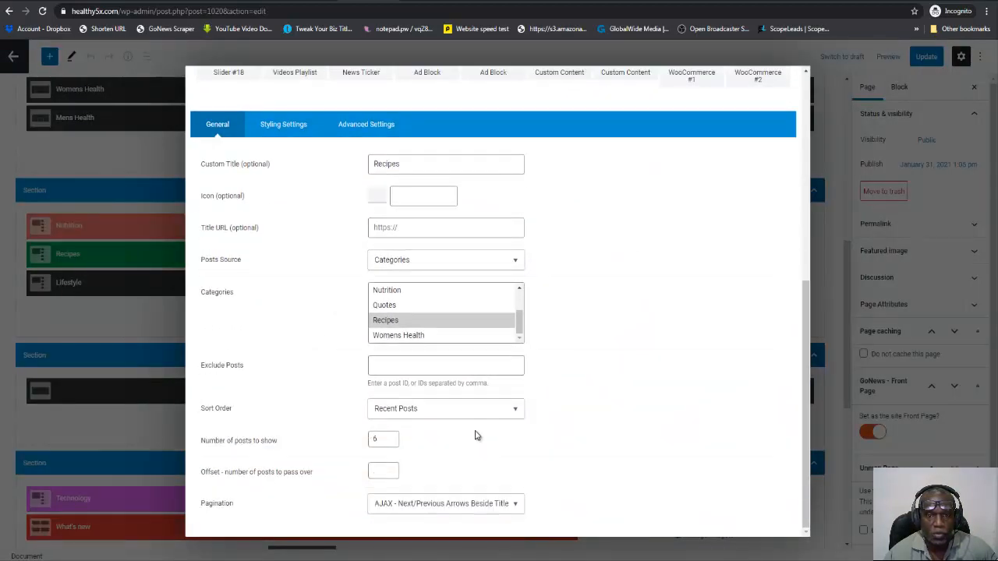
left_click(506, 501)
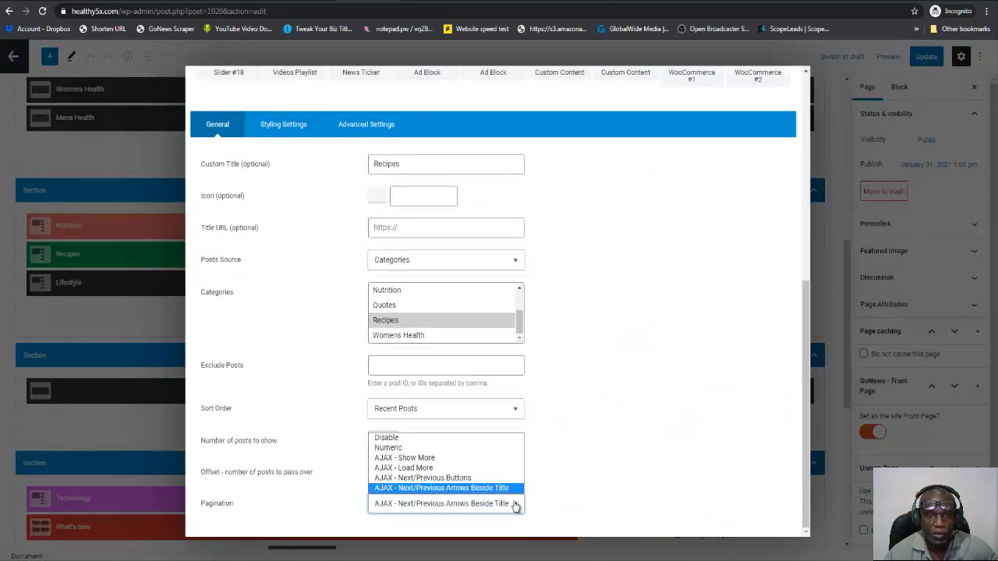
left_click(465, 468)
scroll(679, 318, "up", 5)
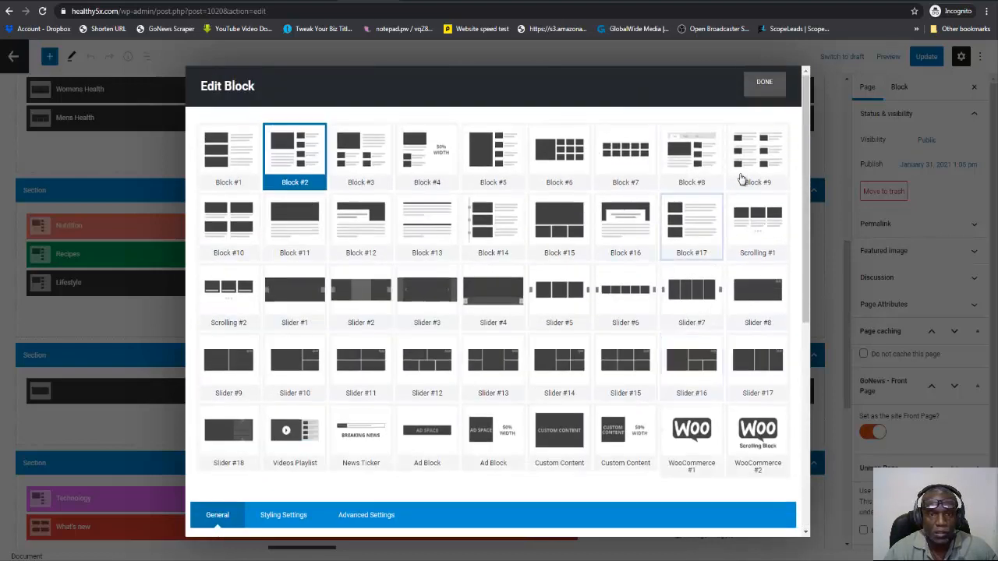
left_click(765, 82)
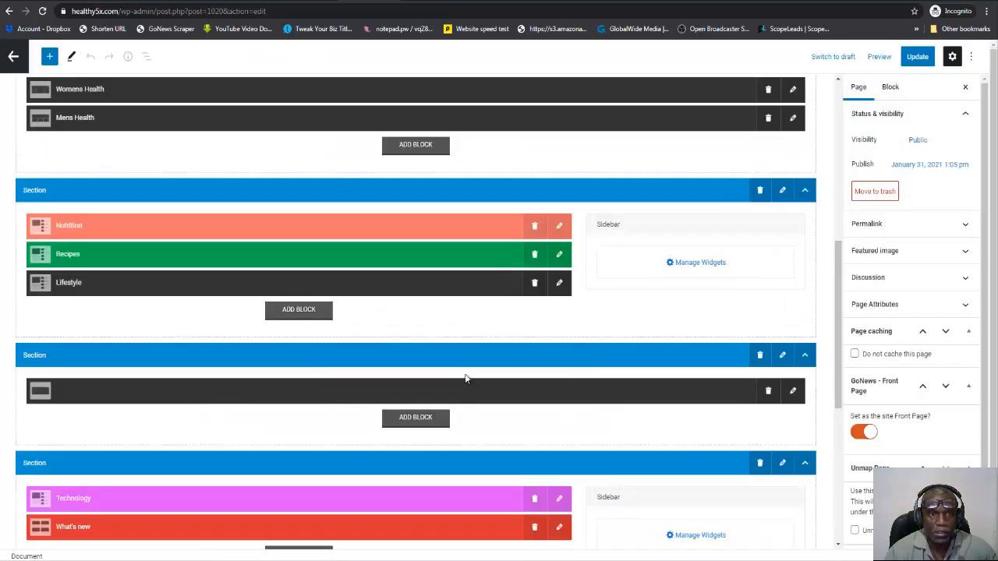
Set the Lifestyle block's pagination to AJAX - Load More and update the page.
left_click(560, 286)
scroll(434, 439, "down", 5)
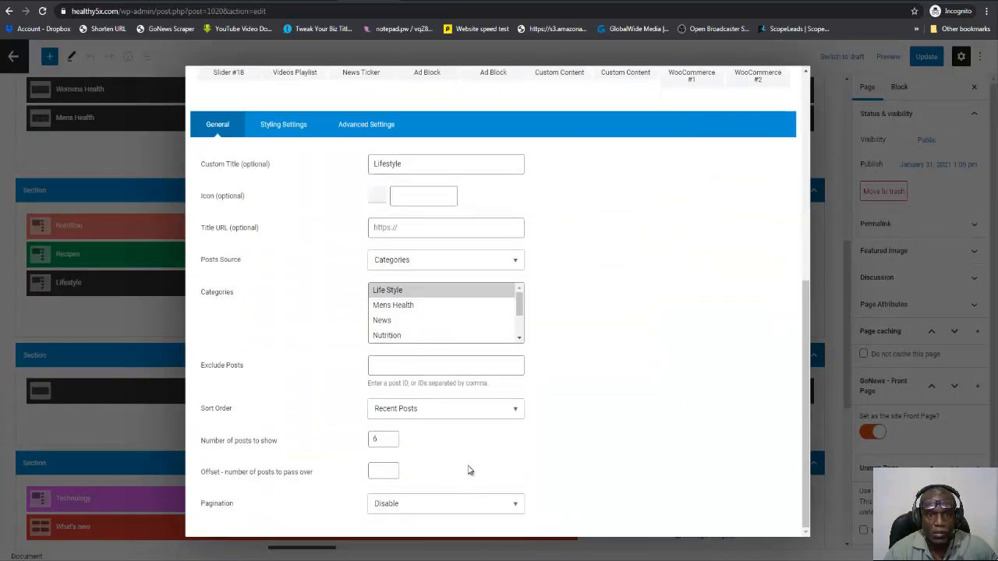
scroll(526, 432, "up", 3)
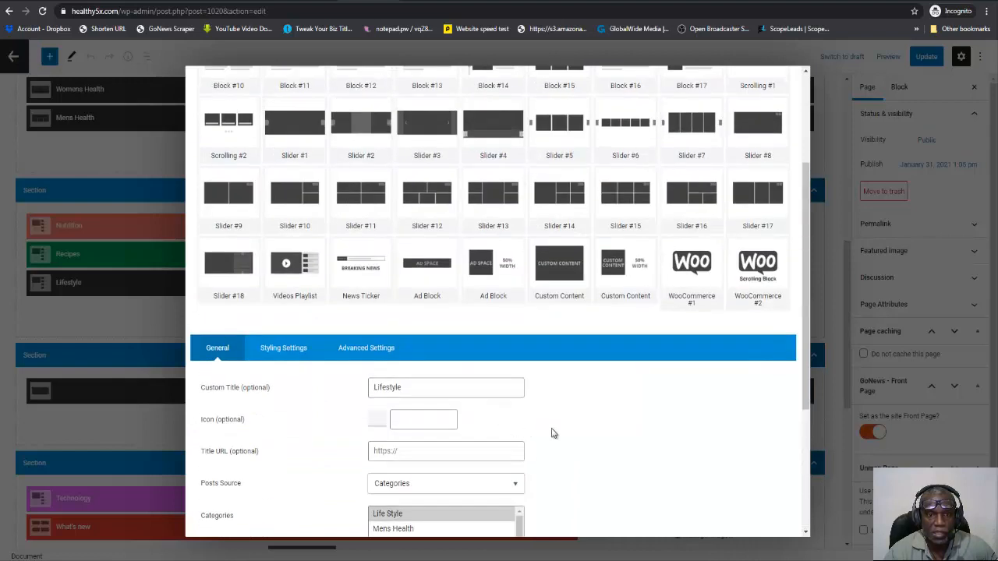
scroll(553, 434, "down", 3)
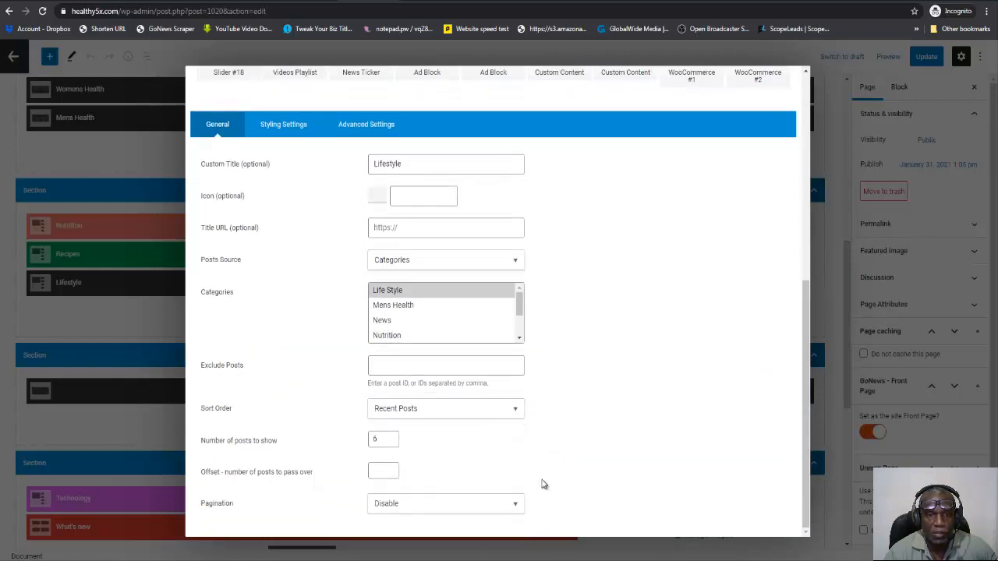
left_click(516, 505)
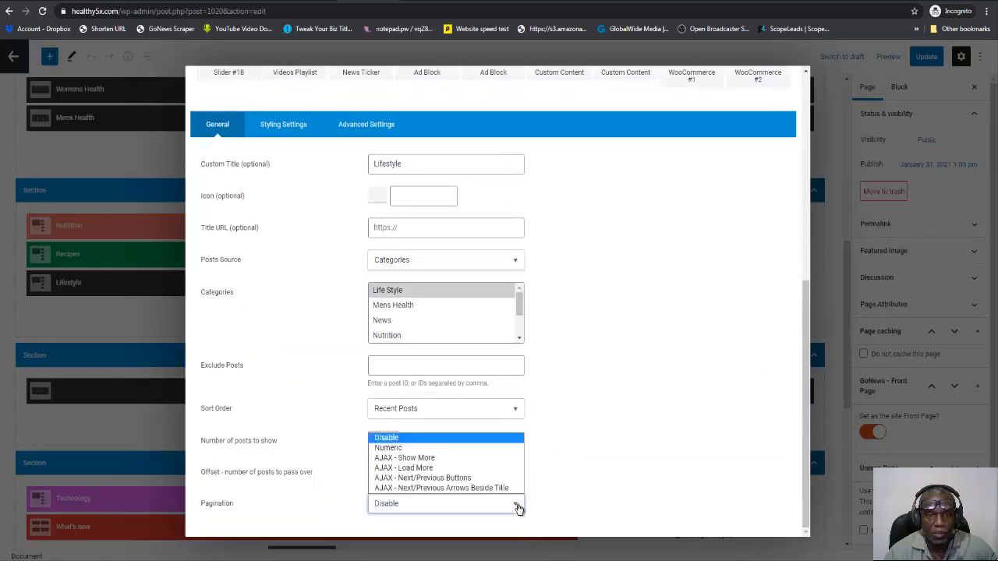
left_click(450, 469)
scroll(606, 382, "up", 5)
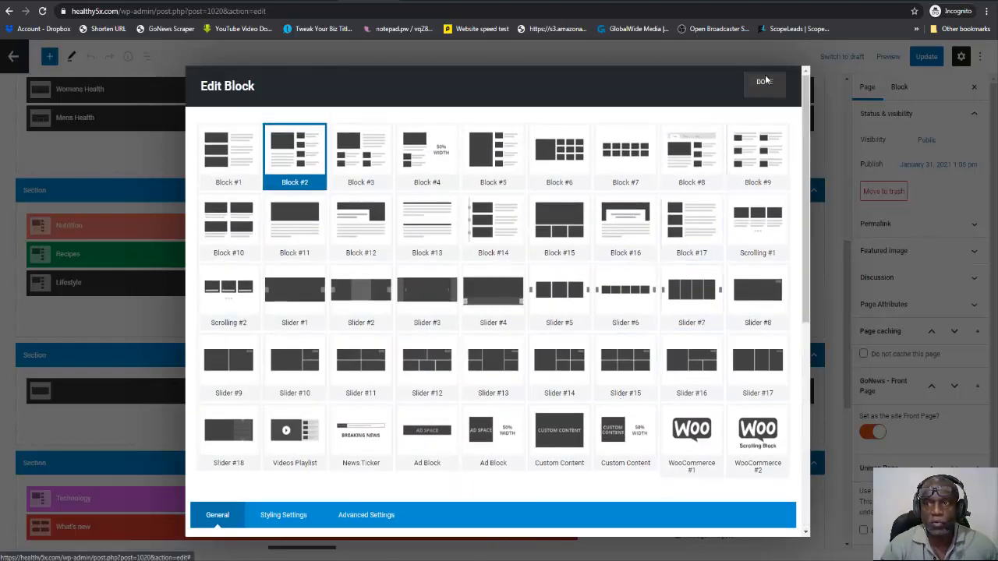
left_click(764, 79)
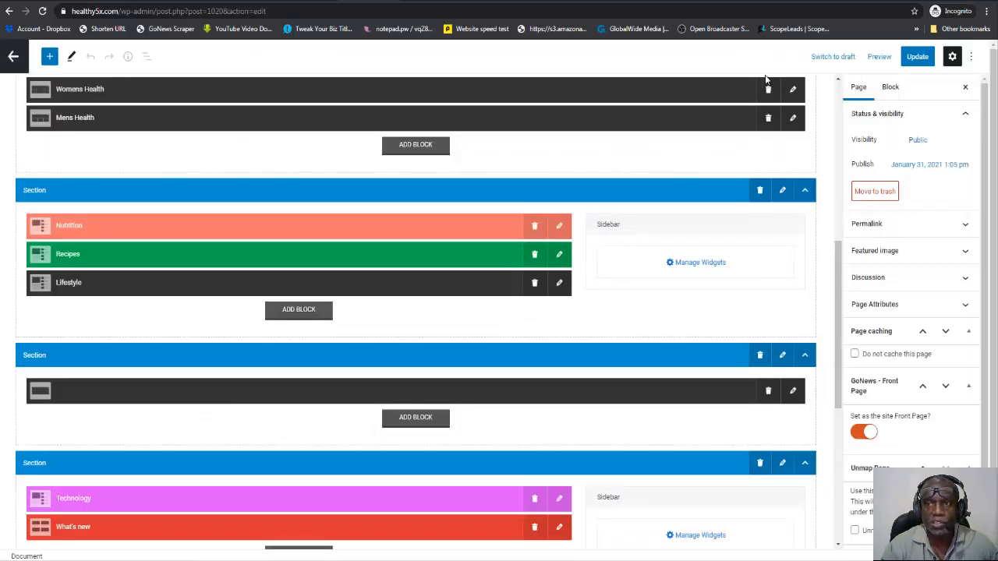
left_click(913, 59)
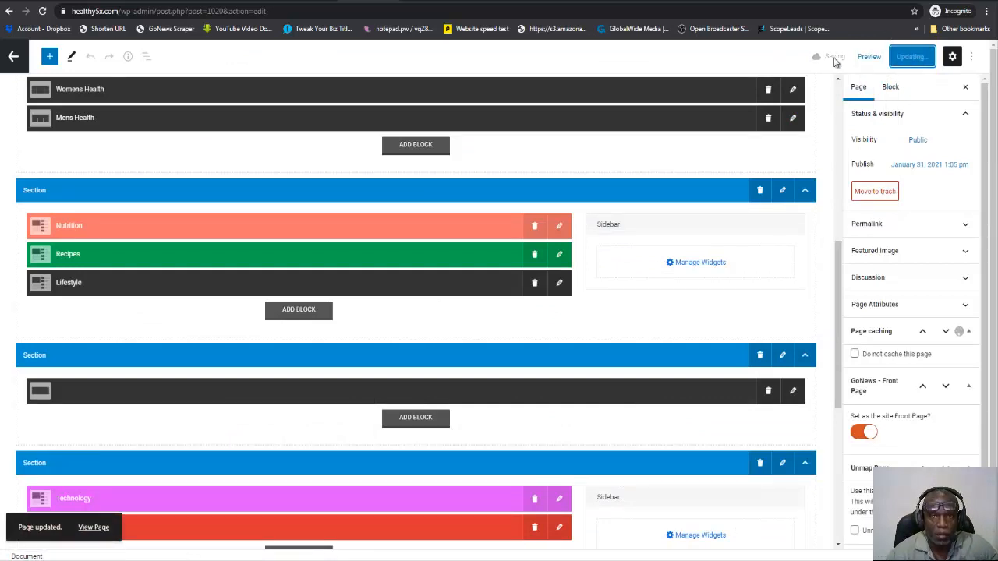
Check the settings of the section holding only the untitled block, and delete that section.
scroll(639, 187, "down", 3)
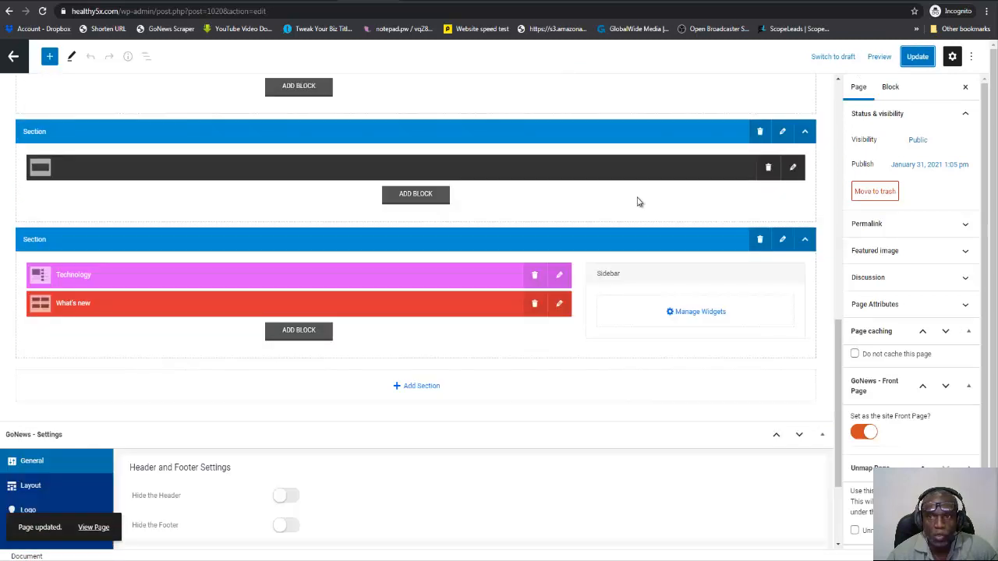
scroll(634, 196, "up", 1)
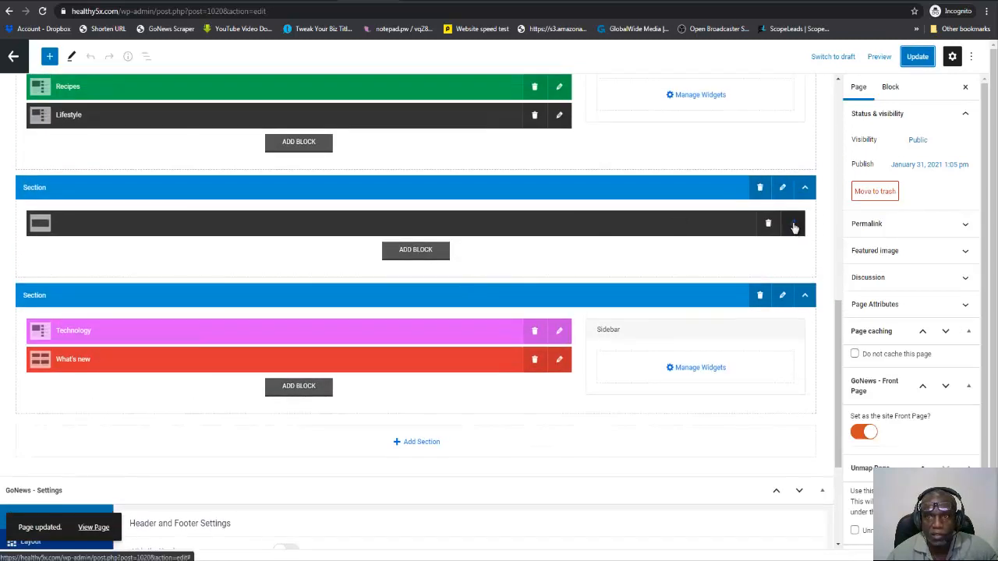
left_click(782, 188)
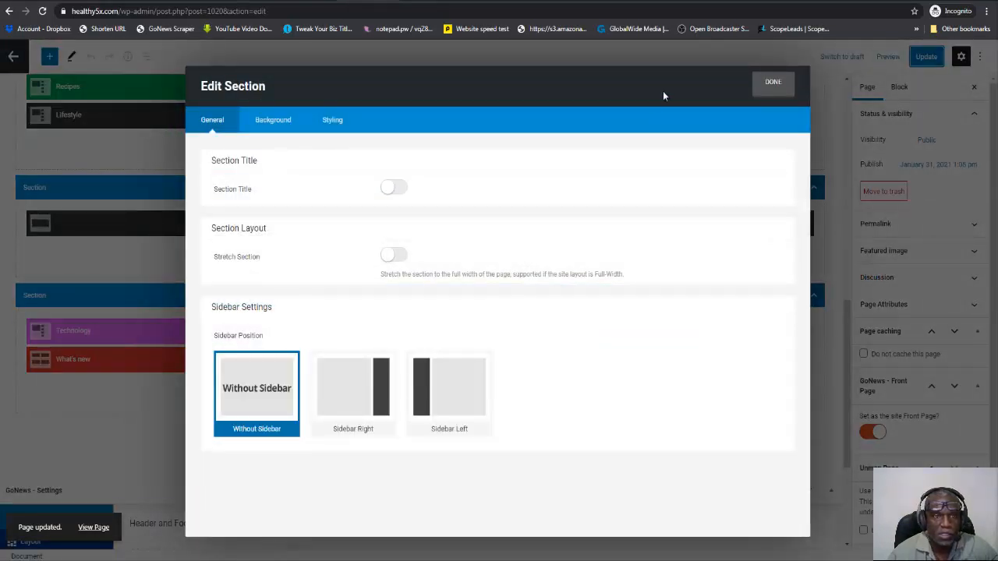
left_click(774, 83)
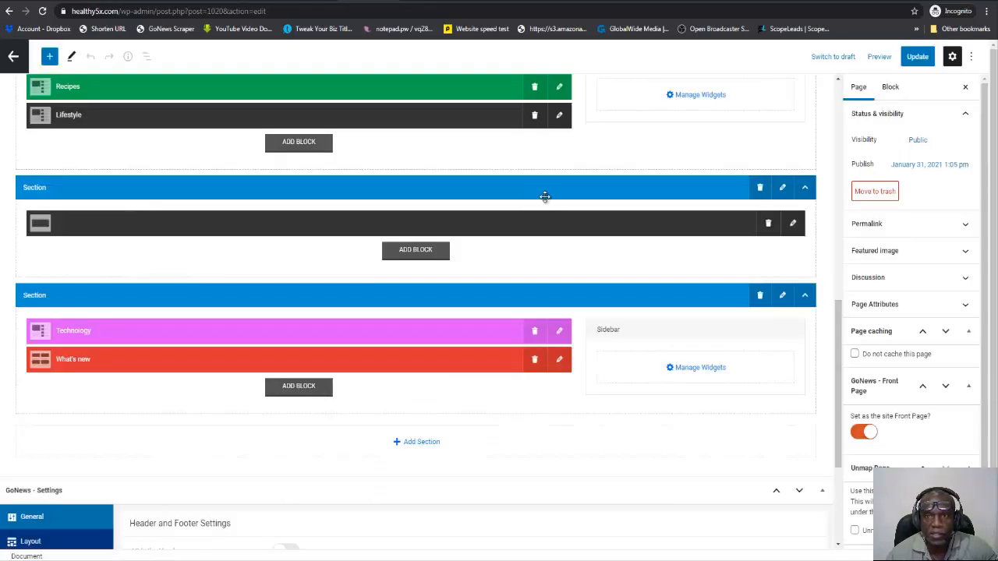
left_click(759, 188)
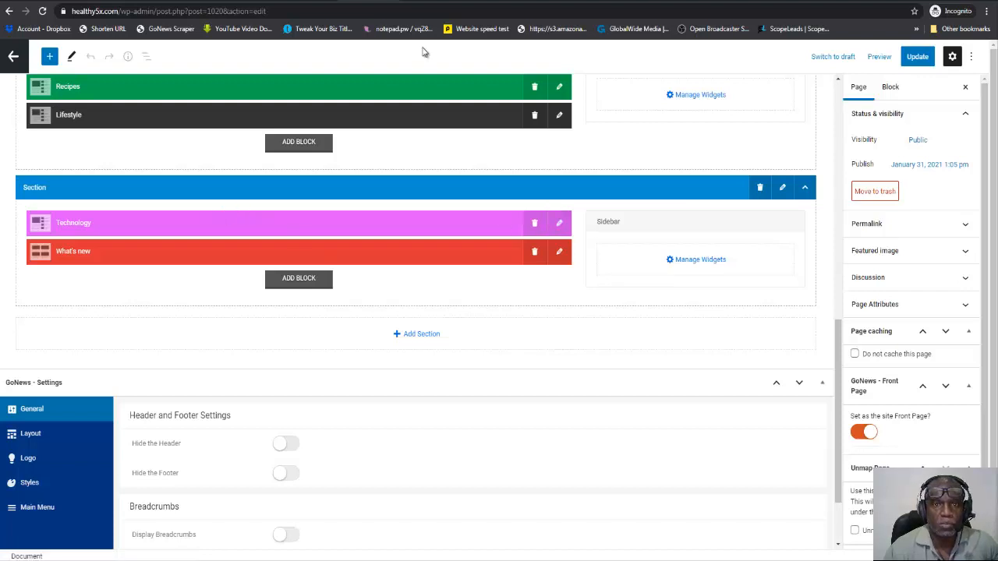
View the live healthy5x.com home page and return to the page editor.
left_click(417, 2)
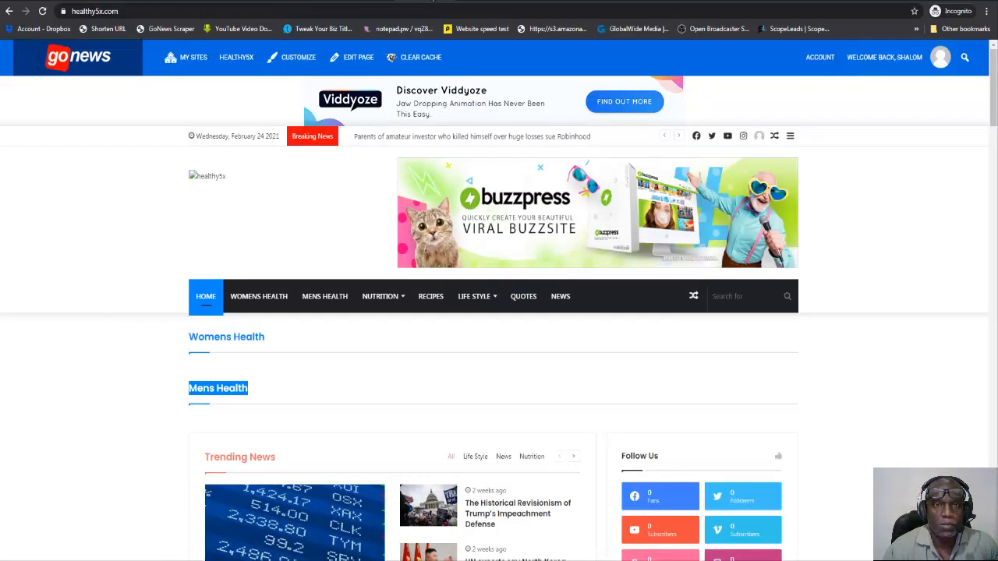
left_click(468, 4)
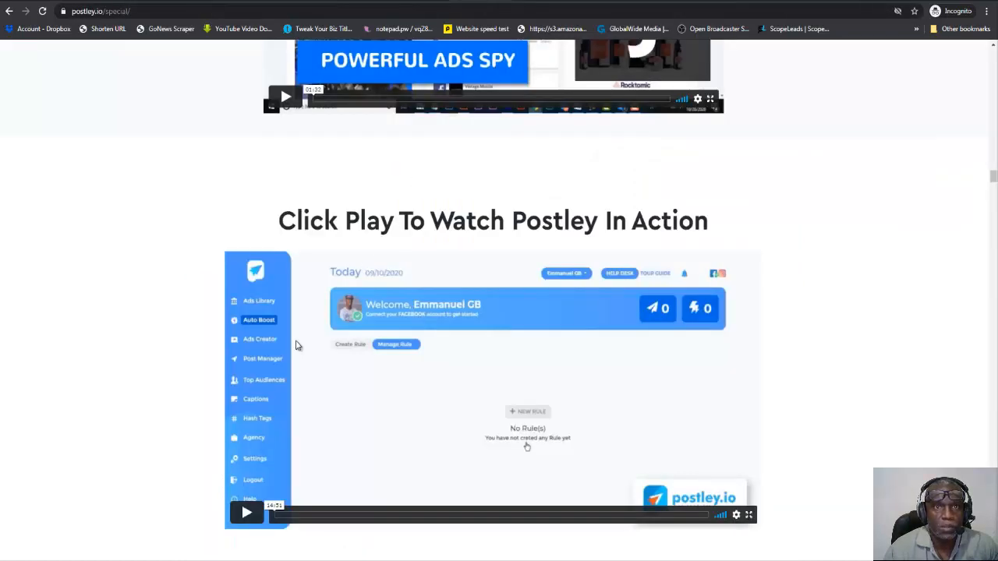
left_click(365, 1)
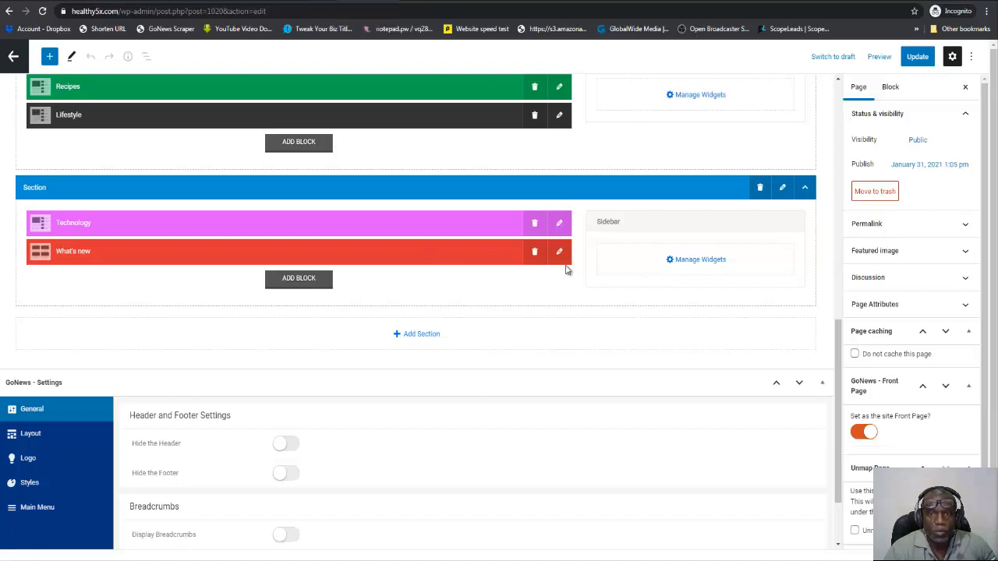
Change the Technology block's layout to Block #5 and select Quotes as its category.
left_click(560, 224)
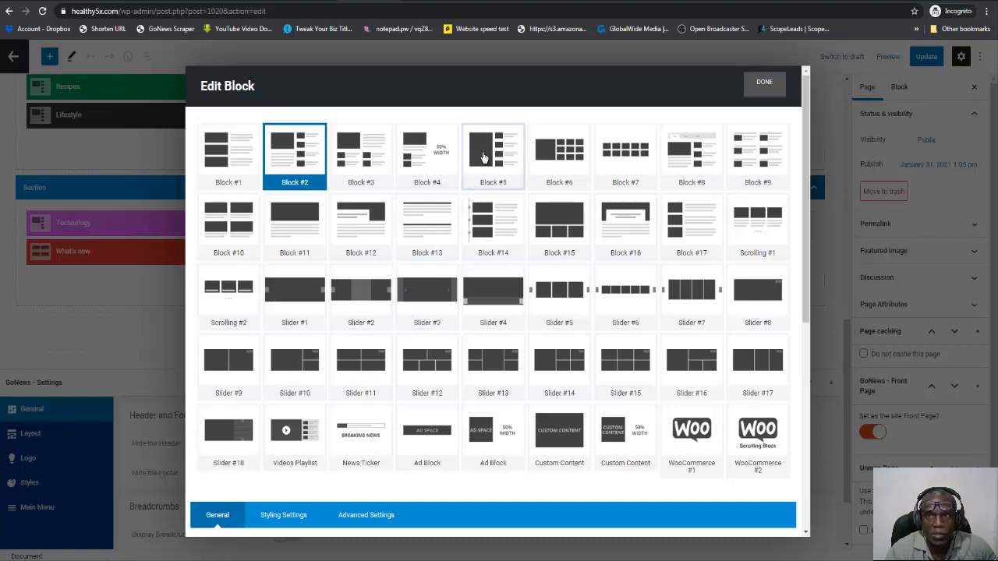
left_click(484, 163)
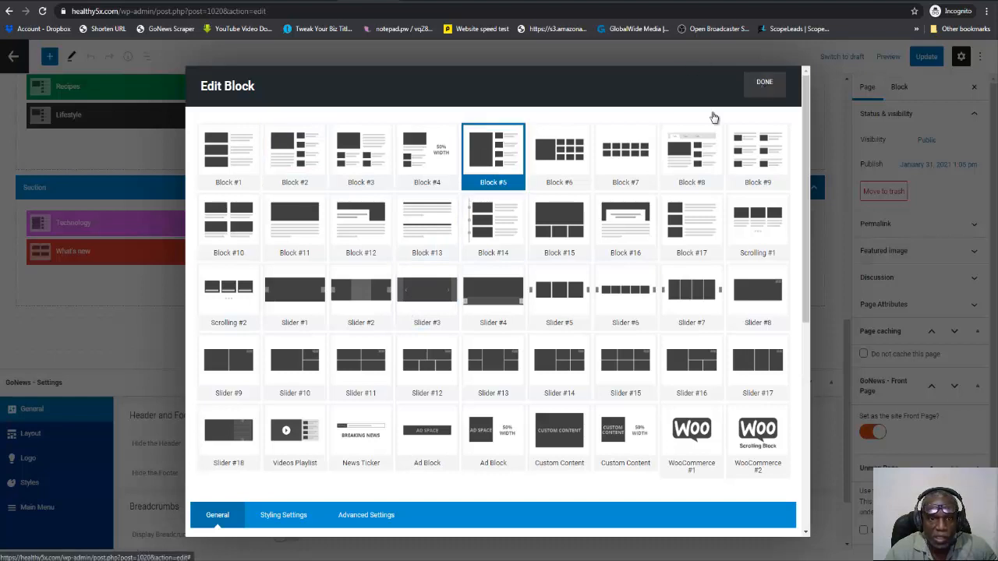
scroll(539, 319, "down", 5)
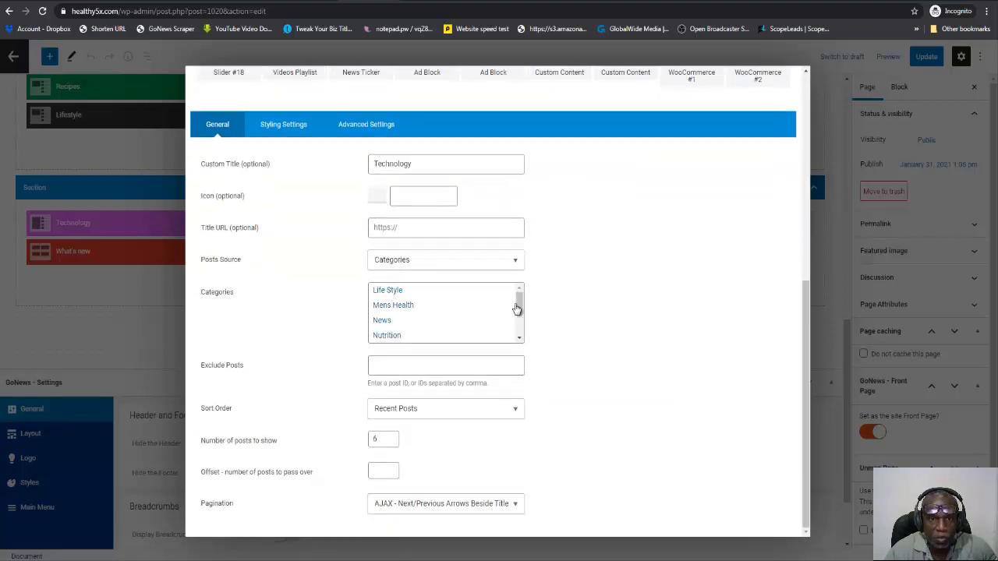
left_click_drag(514, 304, 518, 323)
left_click(392, 307)
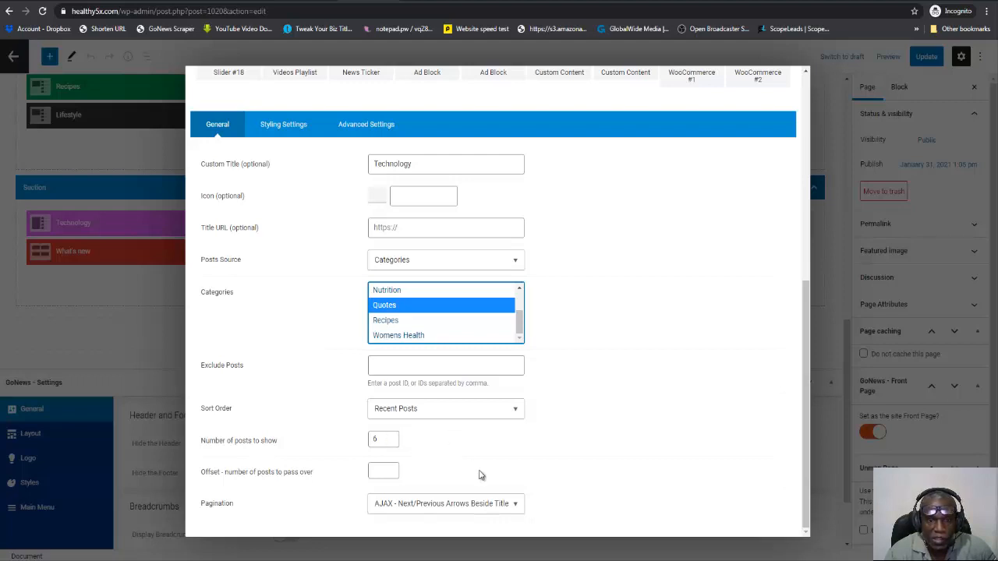
Set the Technology block's pagination to AJAX - Load More, retitle it Quotes, and finish editing it.
left_click(514, 505)
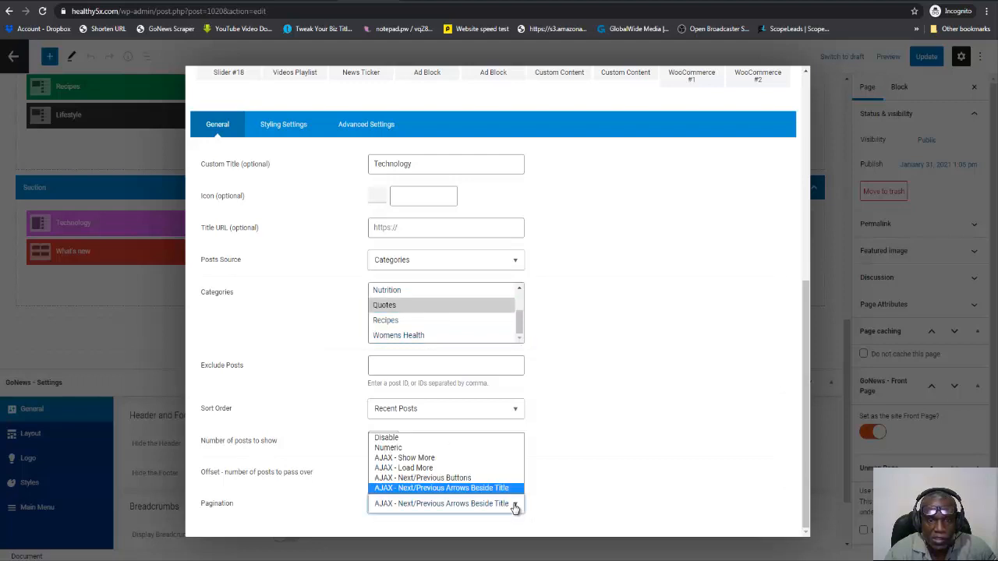
left_click(450, 468)
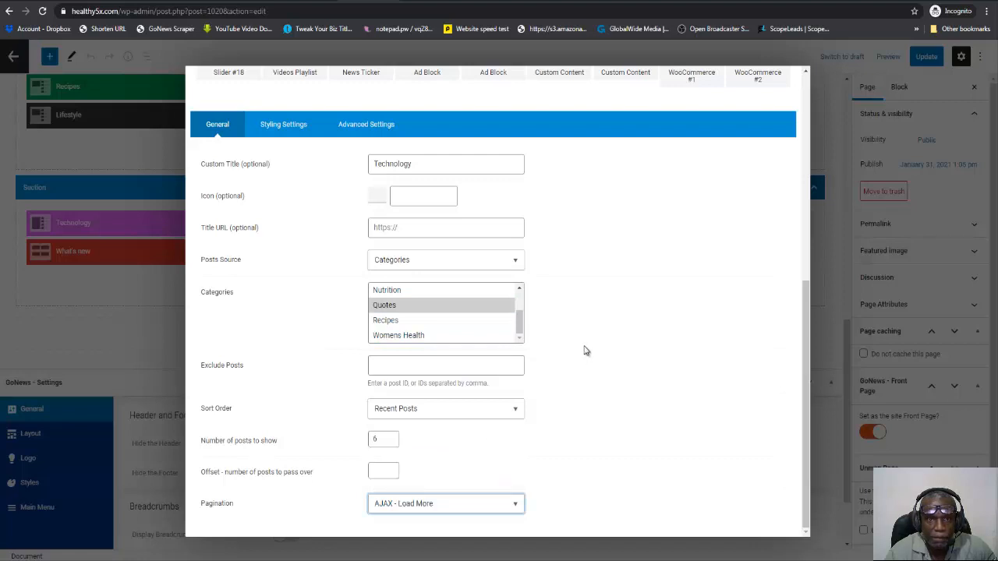
scroll(586, 351, "up", 5)
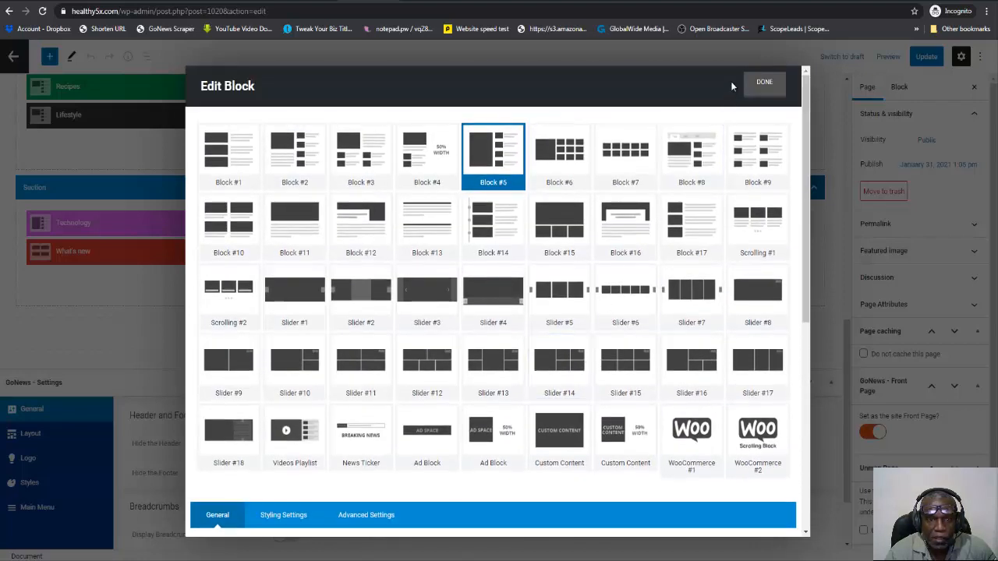
scroll(546, 223, "down", 5)
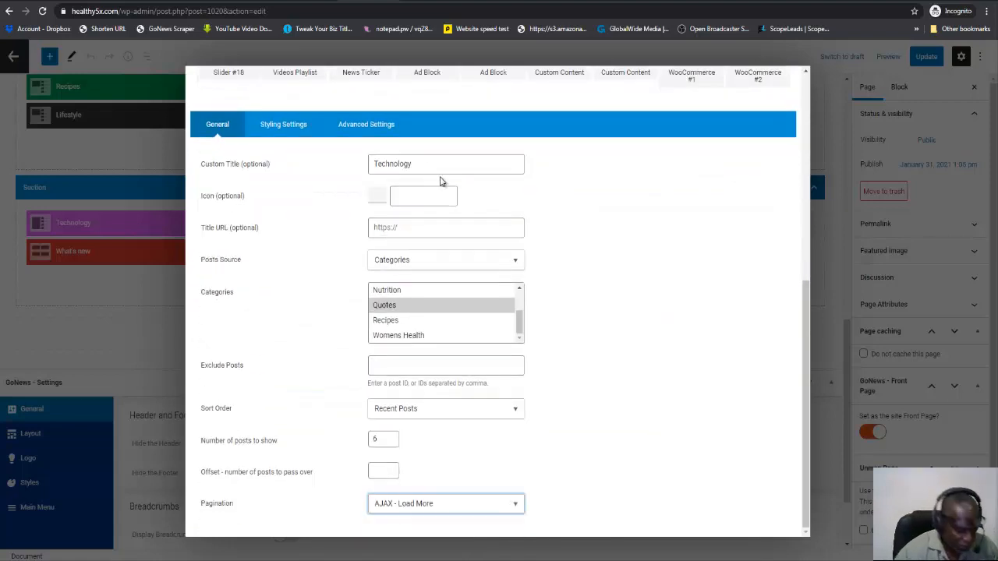
left_click_drag(414, 164, 371, 164)
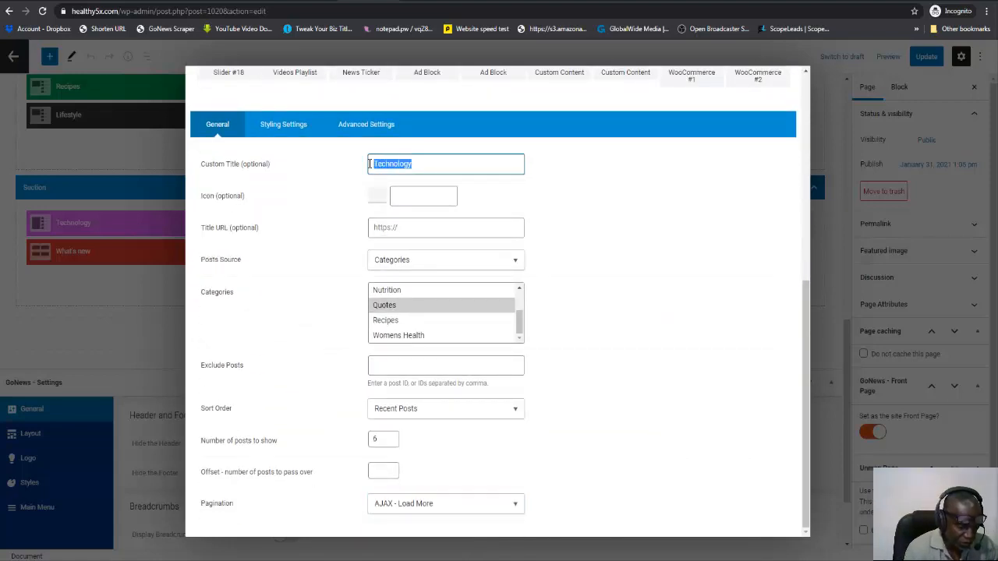
type("Quotes")
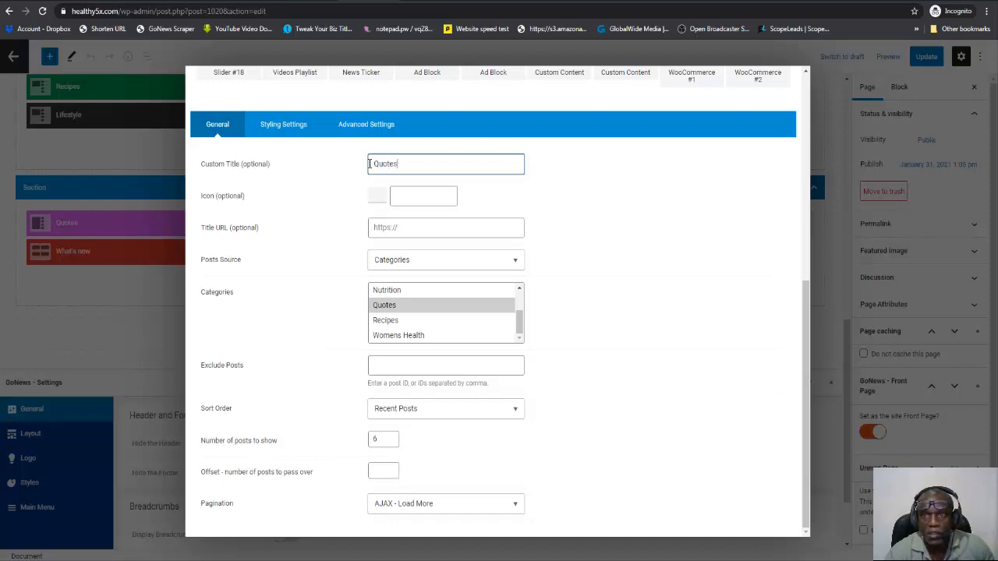
scroll(553, 201, "up", 5)
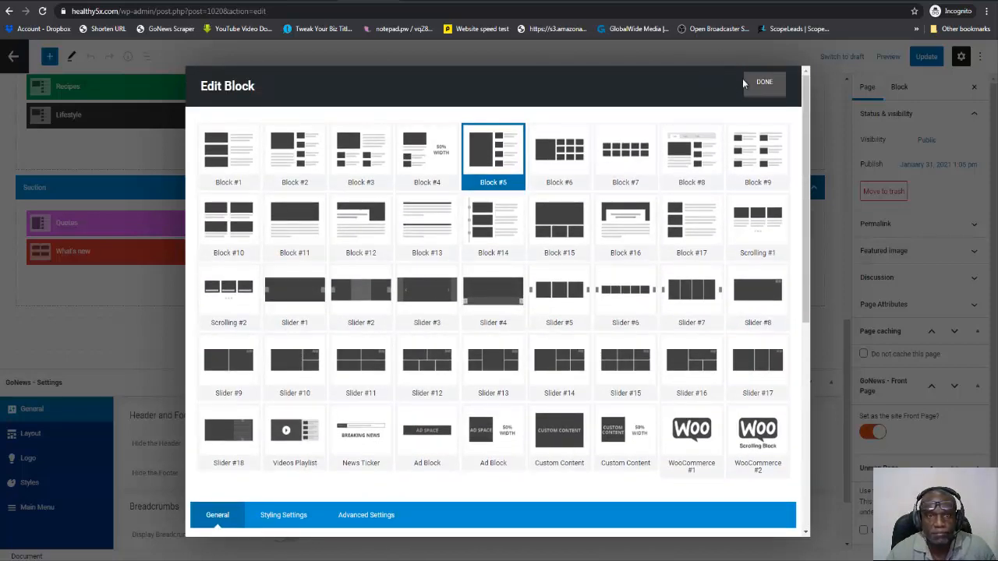
left_click(764, 83)
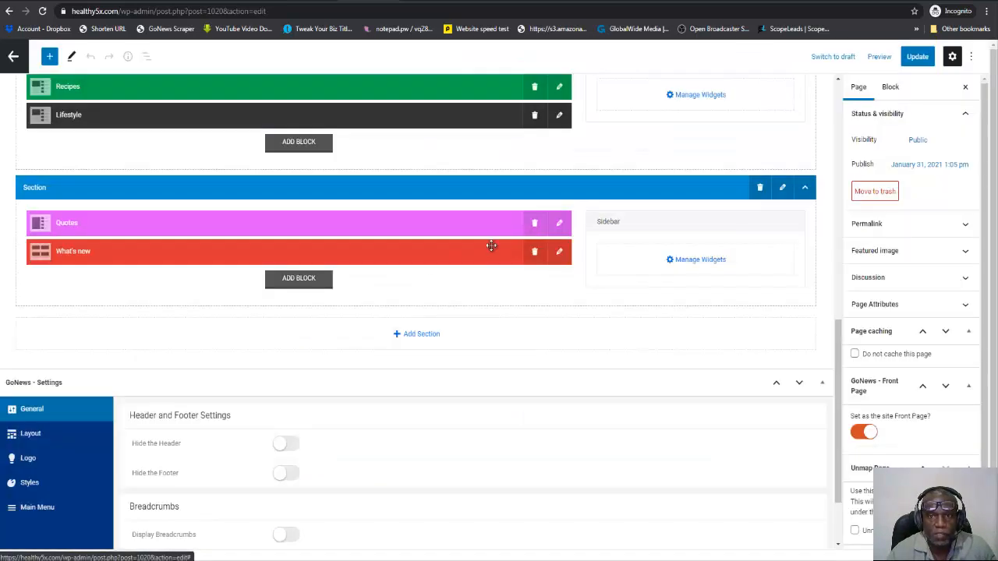
Change the What's new block's layout to Block #5 and retitle it Trending News.
left_click(561, 255)
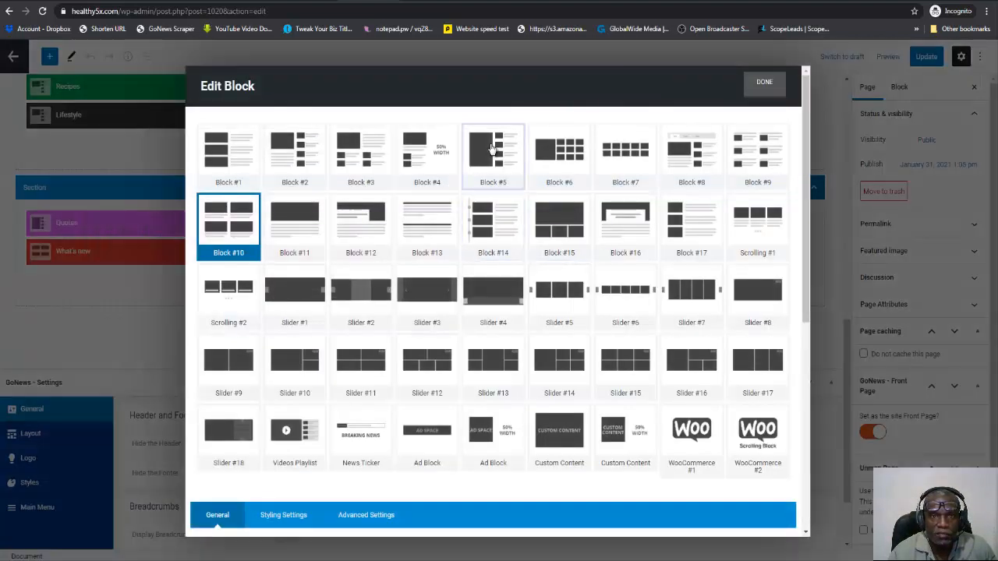
left_click(492, 149)
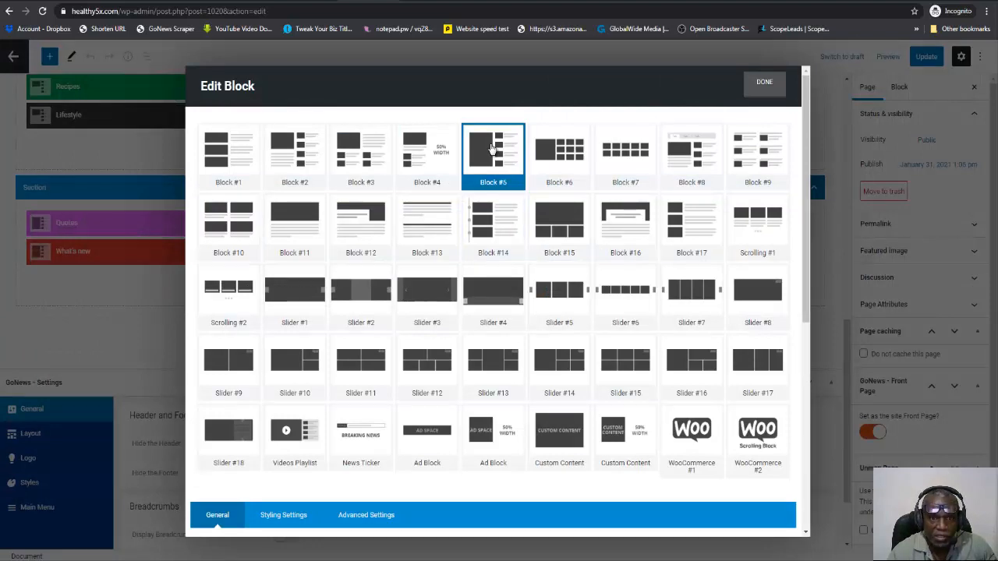
scroll(486, 245, "down", 5)
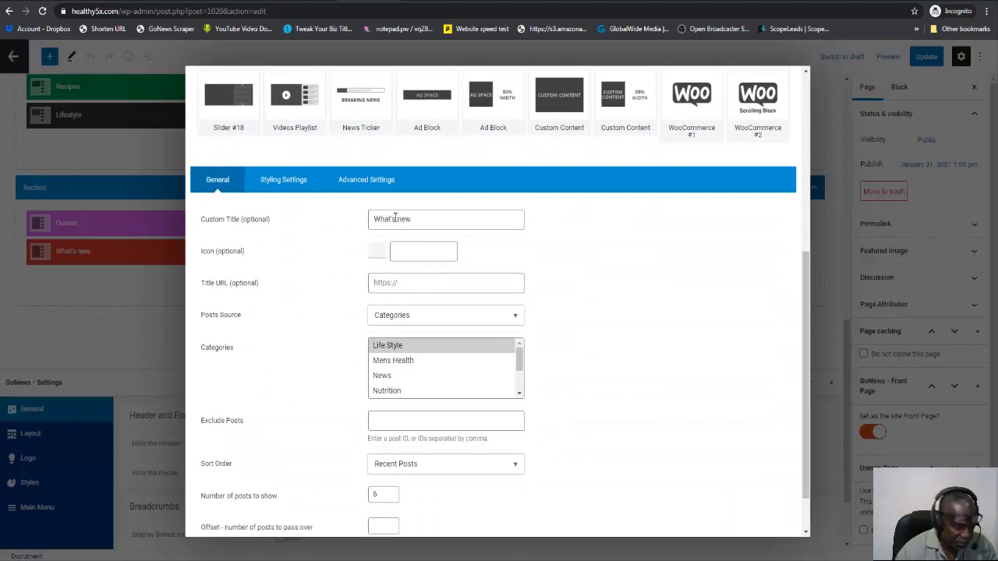
left_click_drag(395, 218, 376, 219)
type("Trending")
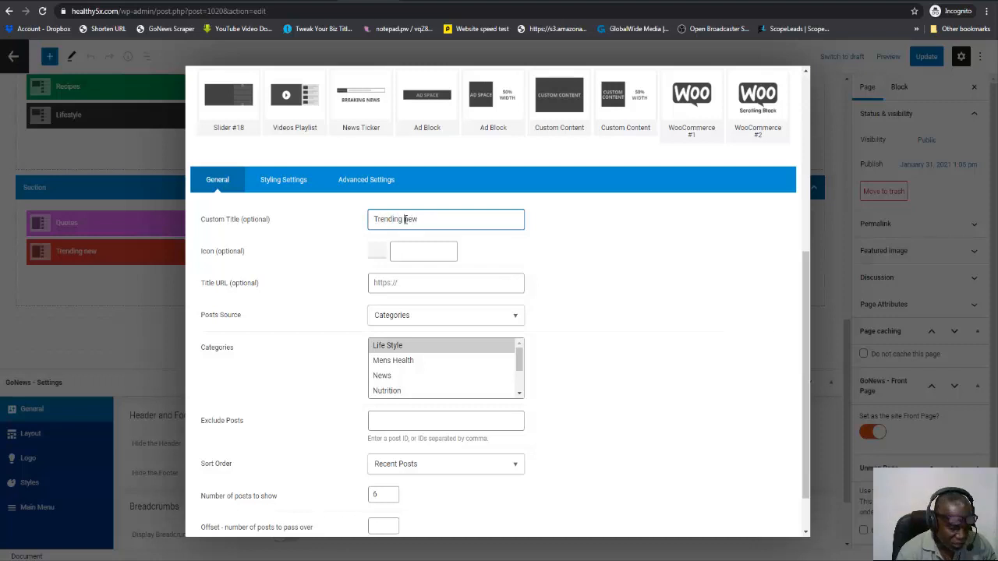
double_click(406, 219)
type("News")
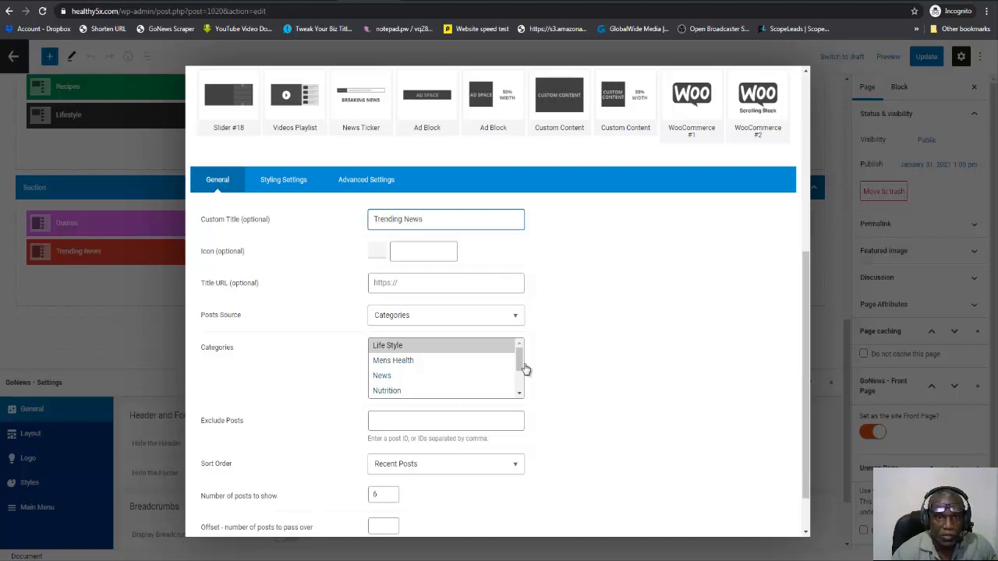
Select News as the Trending News block's category, keep its pagination at AJAX - Load More, and finish editing the block.
left_click_drag(517, 357, 519, 379)
scroll(519, 380, "up", 2)
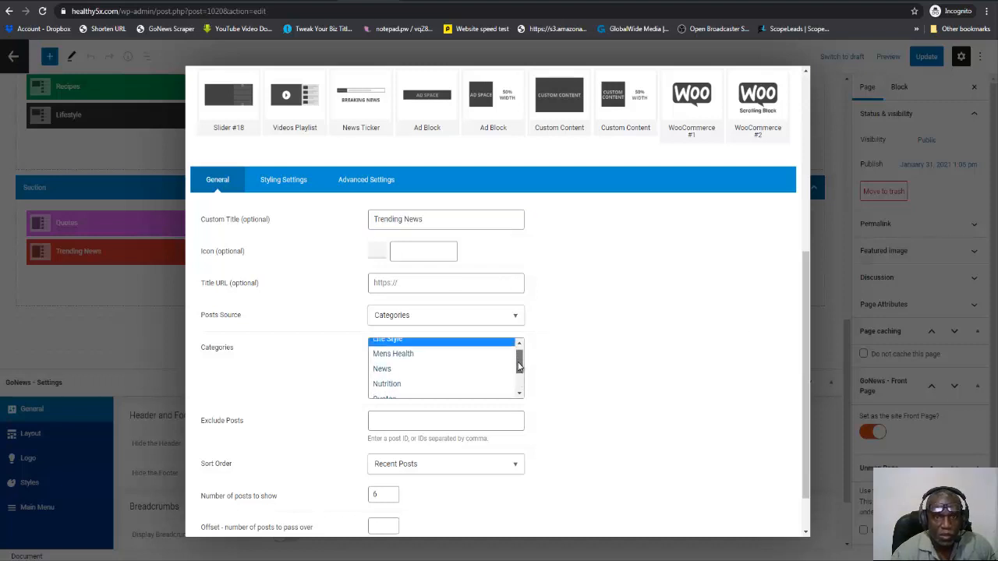
left_click(388, 371)
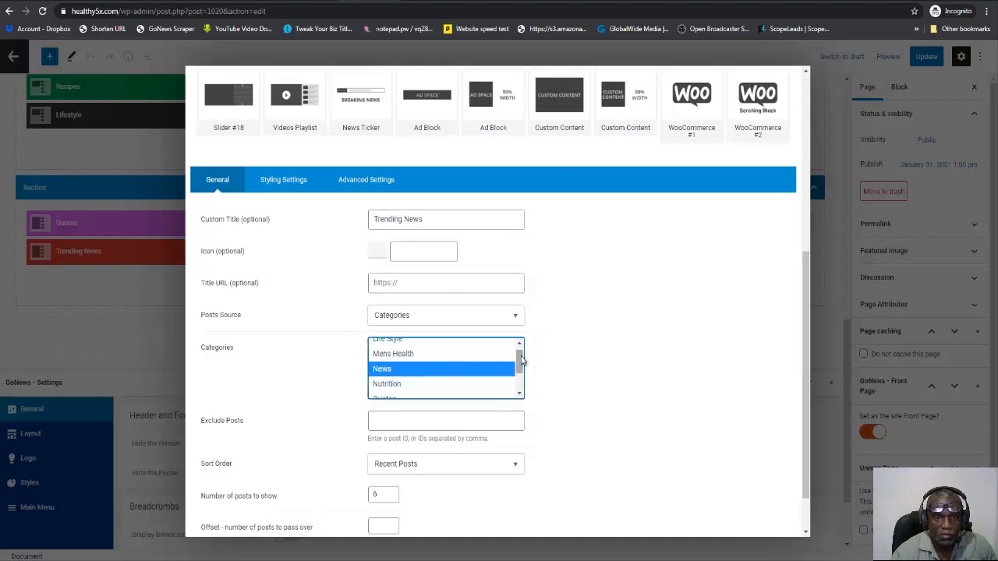
left_click_drag(519, 354, 520, 377)
scroll(546, 405, "down", 1)
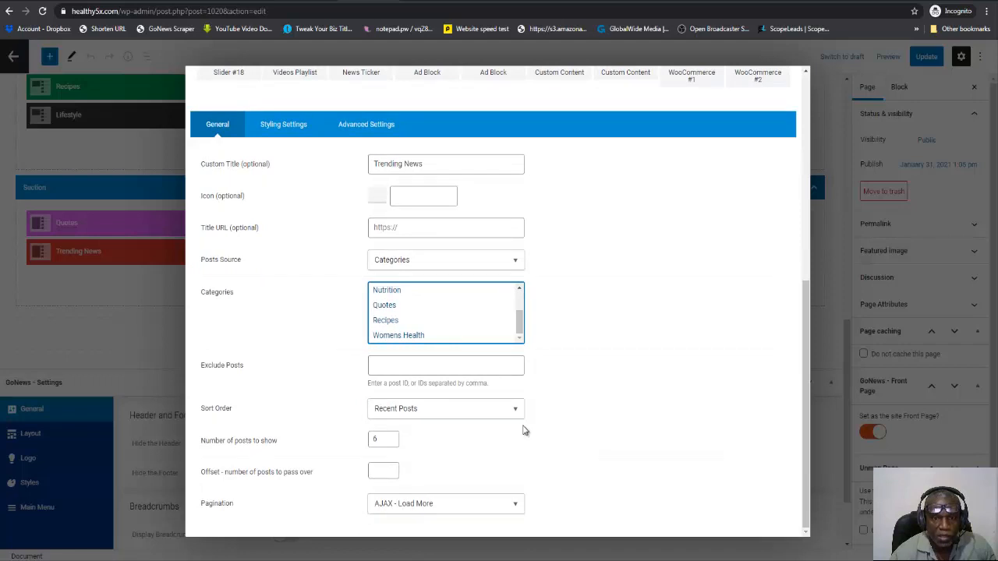
left_click(513, 507)
left_click(513, 511)
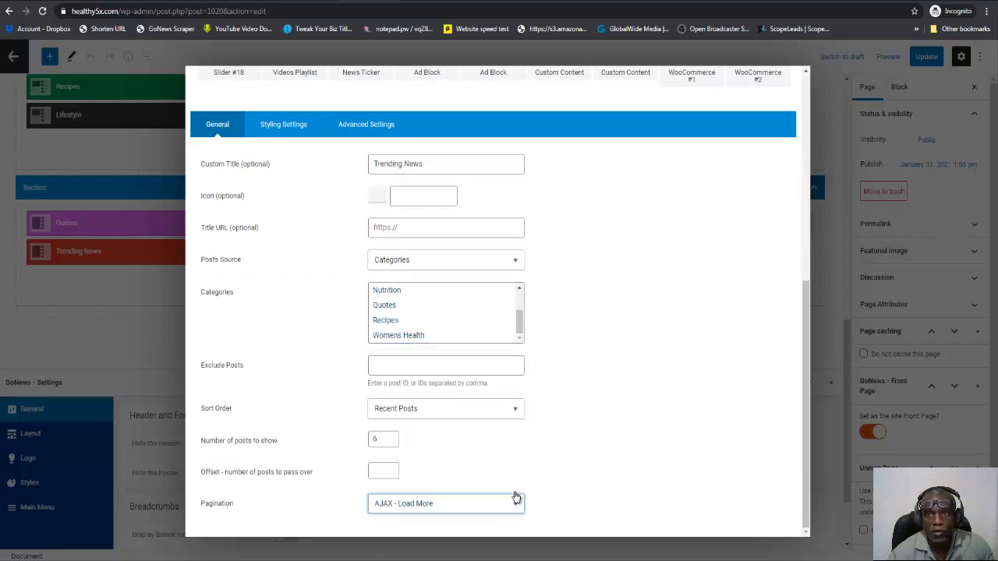
scroll(608, 413, "up", 5)
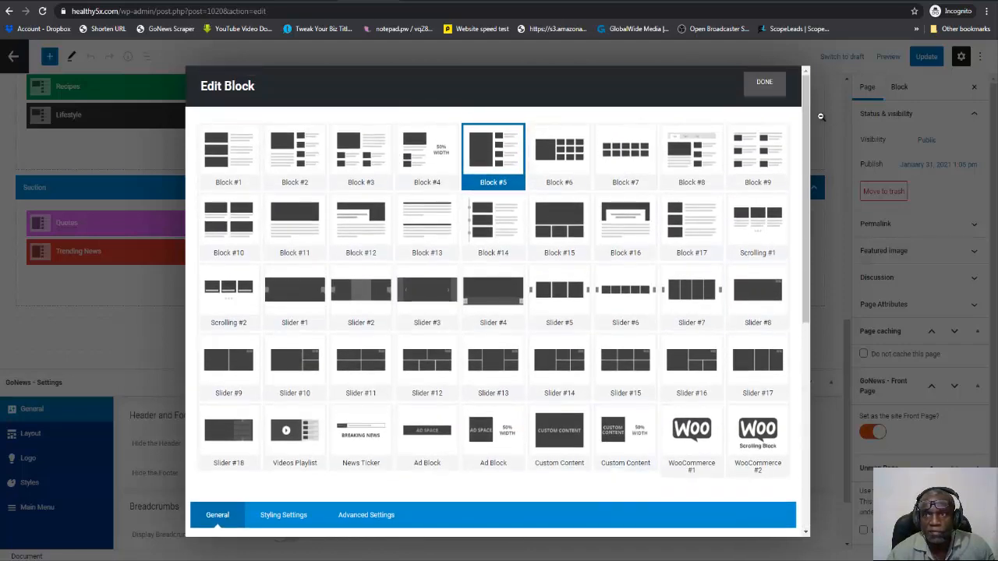
left_click(773, 84)
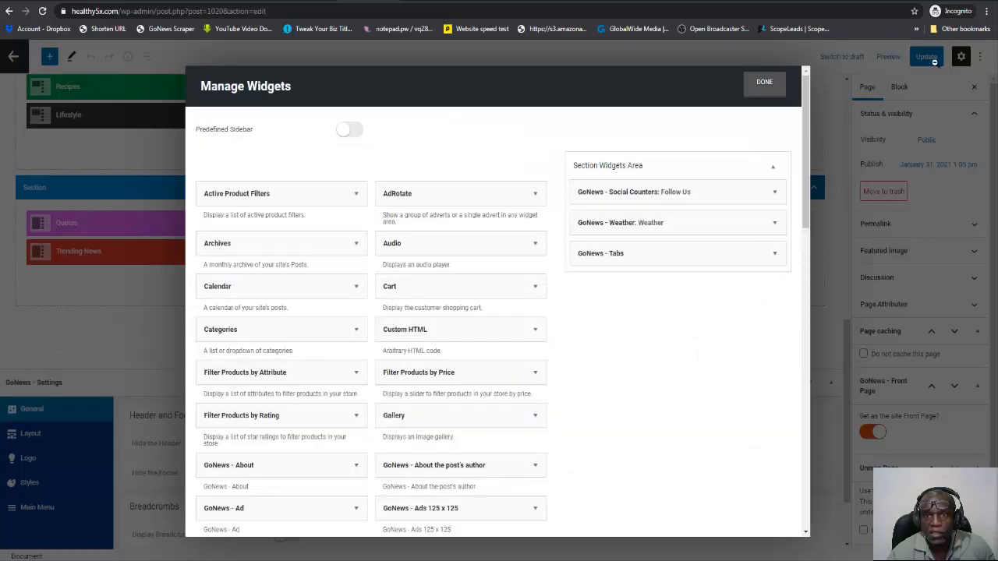
Close the widget manager without changes, update the Home page, and reload the live healthy5x.com site.
left_click(766, 86)
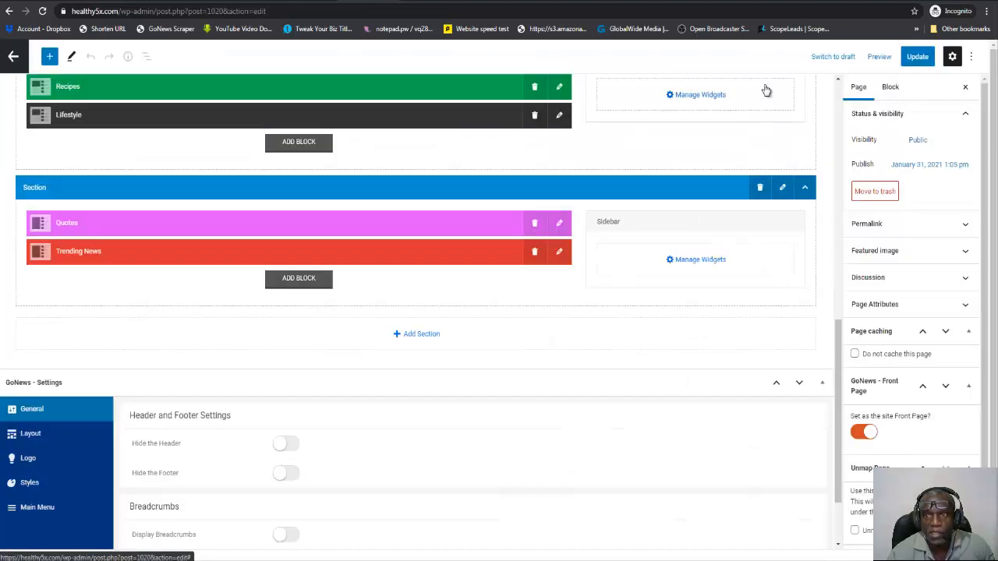
left_click(922, 57)
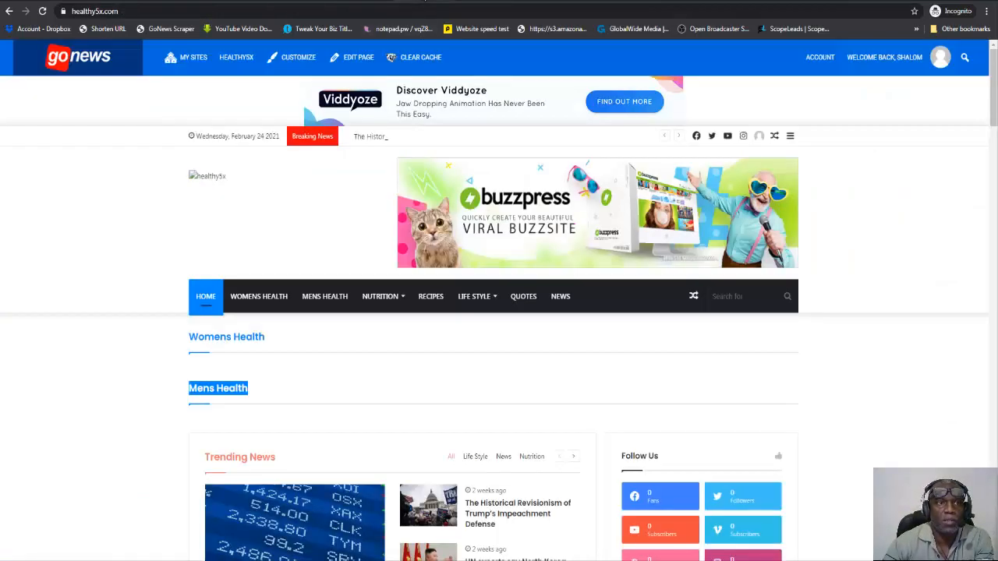
left_click(42, 10)
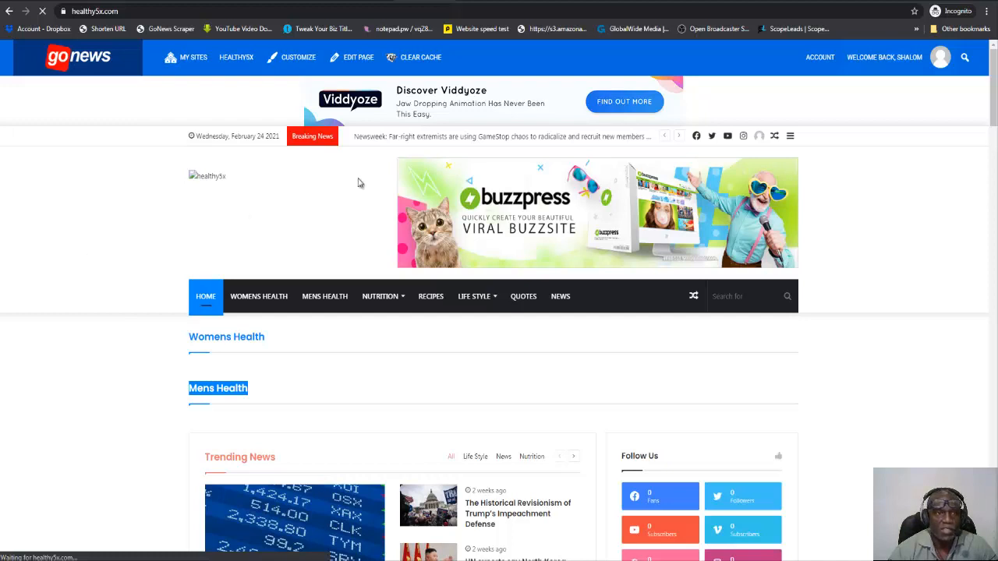
Return to the page editor, exit to the pages list, and open the site's design options.
left_click(343, 1)
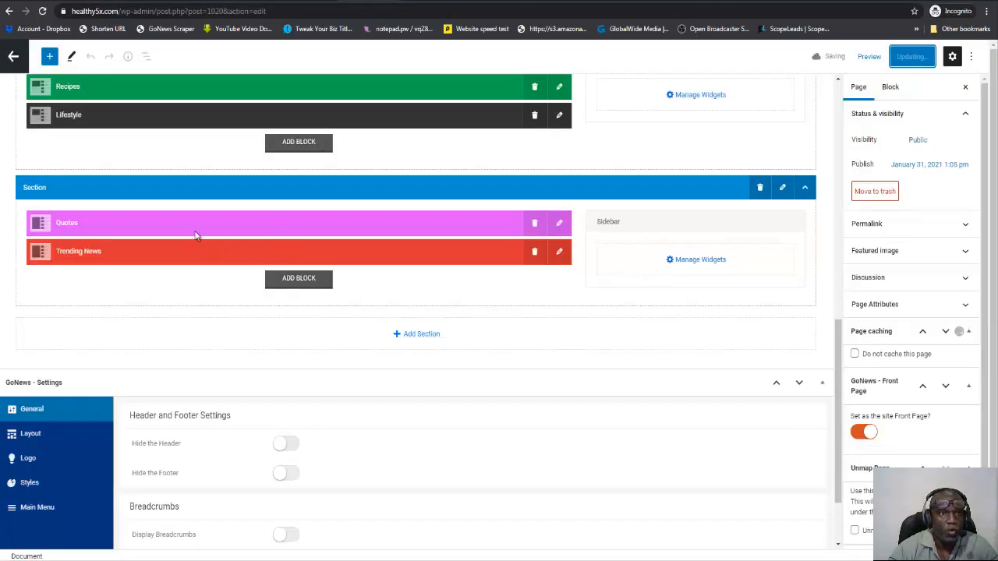
scroll(234, 258, "up", 3)
left_click(14, 57)
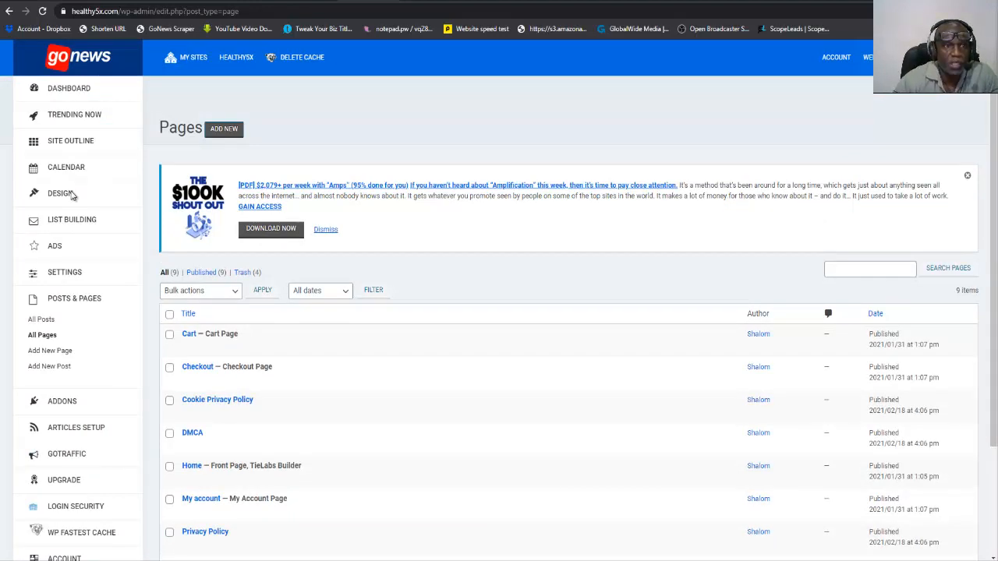
left_click(61, 195)
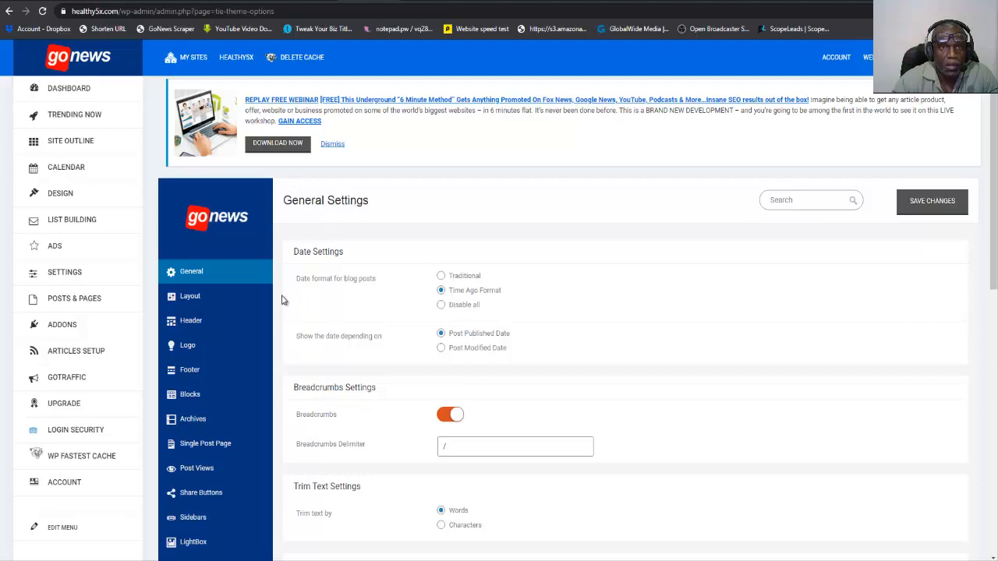
scroll(282, 301, "down", 1)
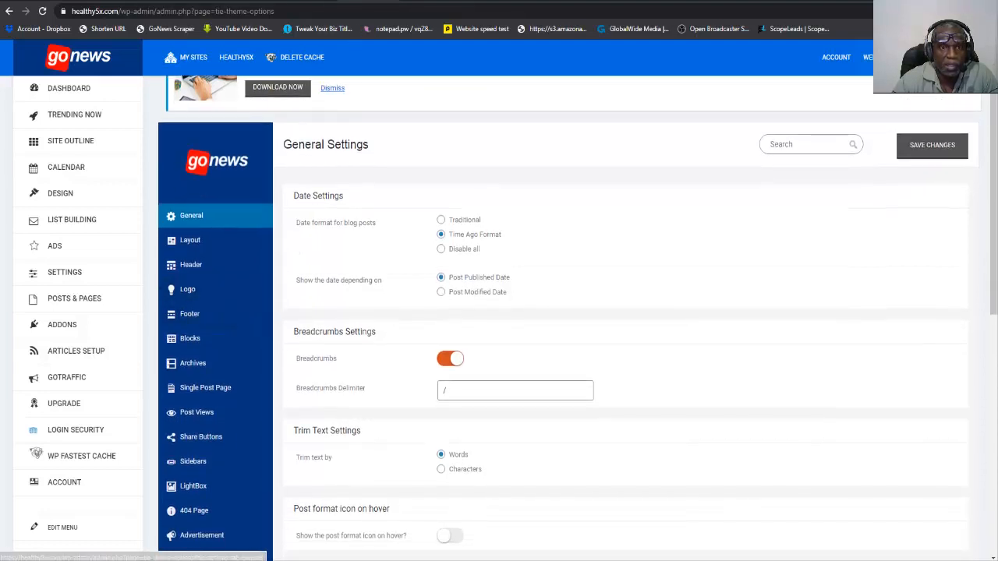
Check the logo area on the live healthy5x.com home page, and open the Logo settings in the design options.
left_click(425, 2)
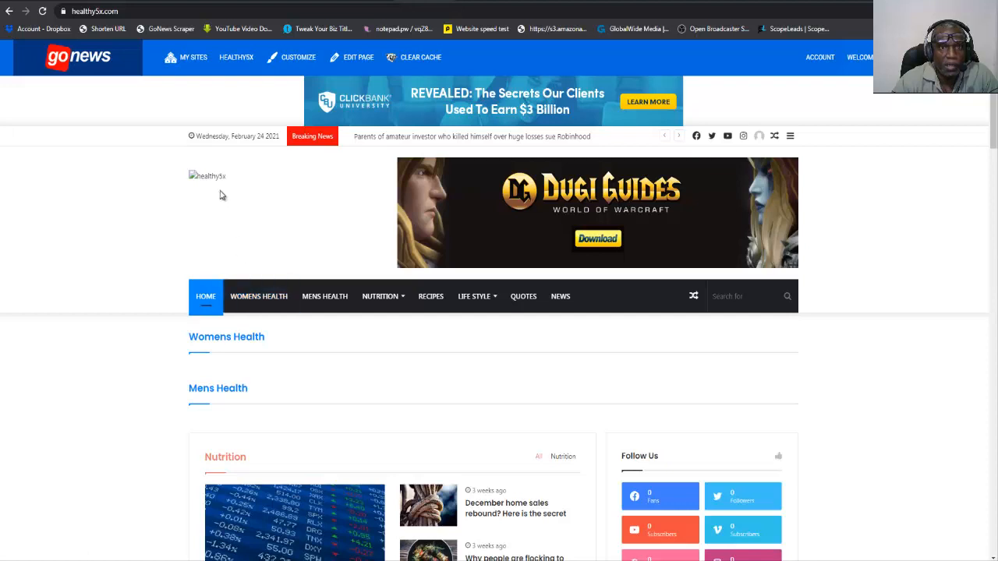
left_click(346, 60)
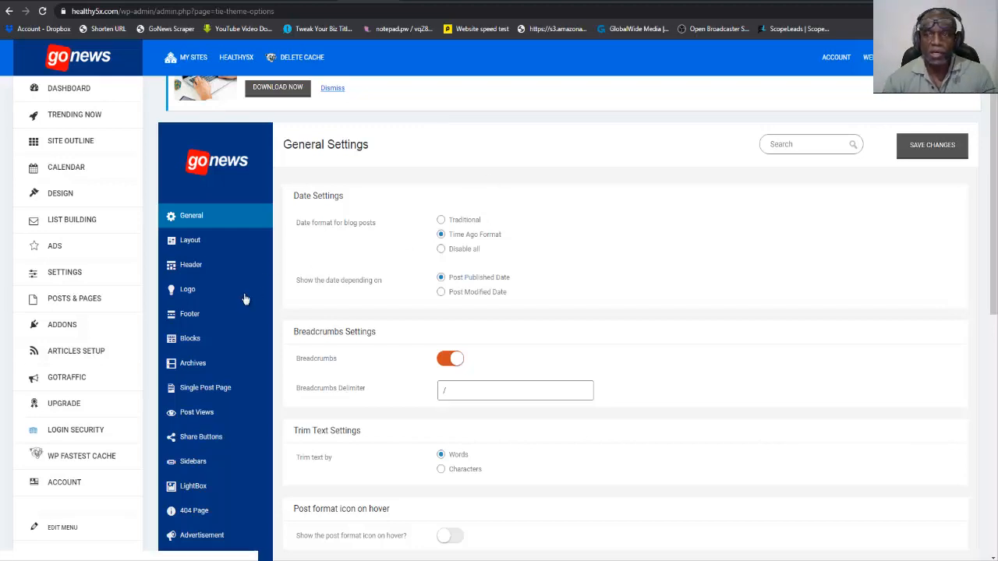
left_click(197, 299)
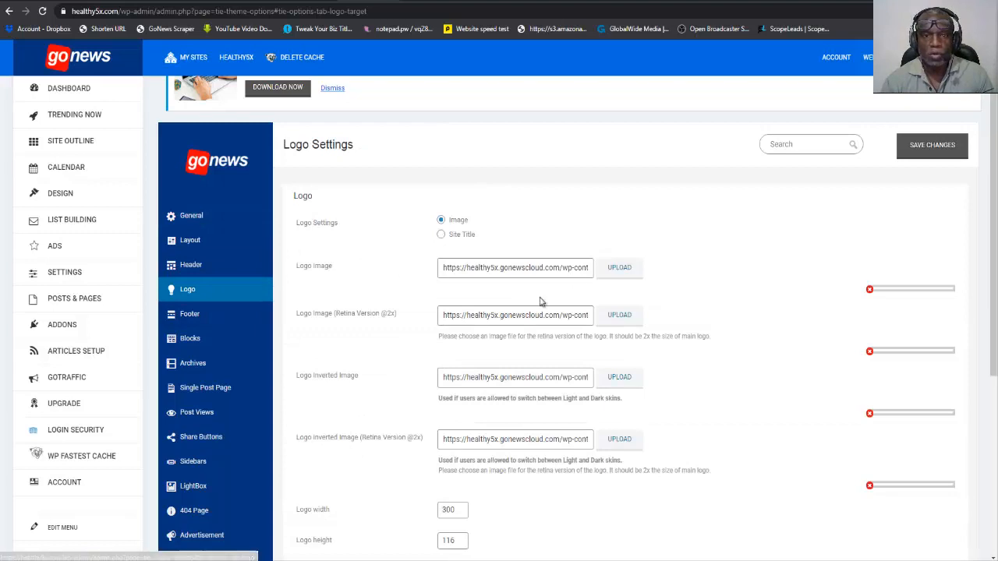
Upload the healthnew image from the Healthy 5x folder on the Desktop for the Logo Image setting.
left_click(626, 268)
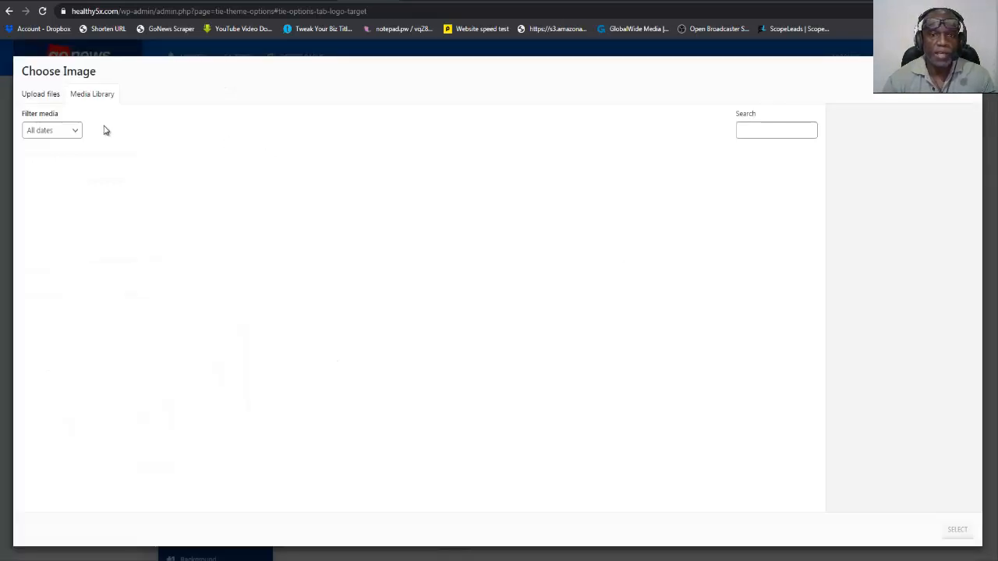
left_click(42, 94)
left_click(505, 285)
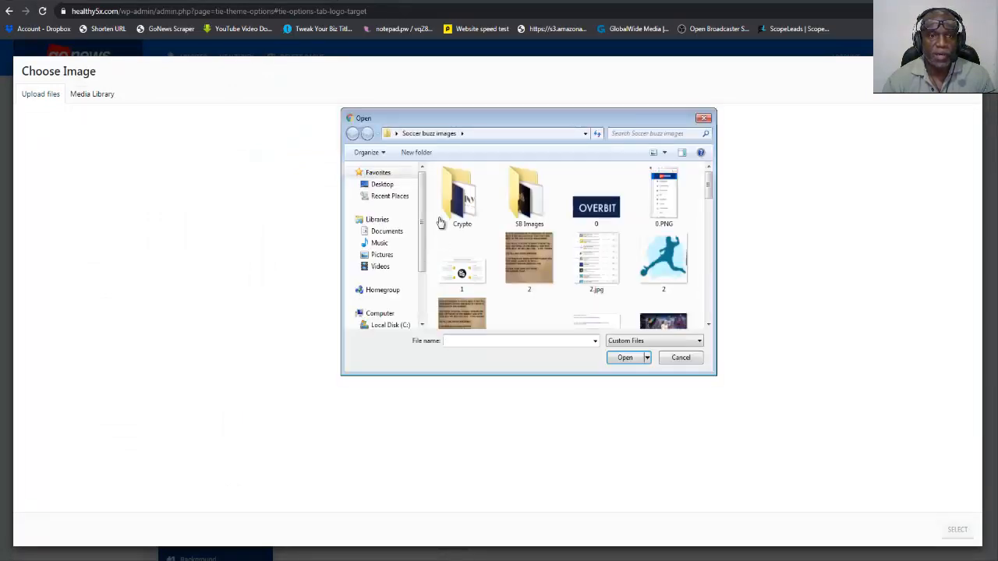
left_click(387, 188)
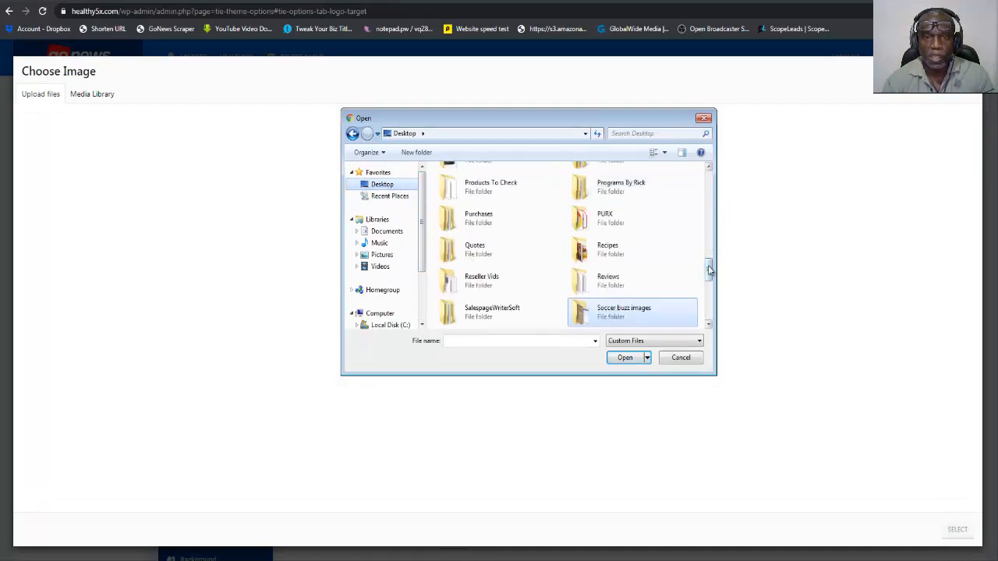
mouse_move(710, 271)
left_mouse_down()
mouse_move(710, 305)
mouse_move(710, 277)
left_mouse_up()
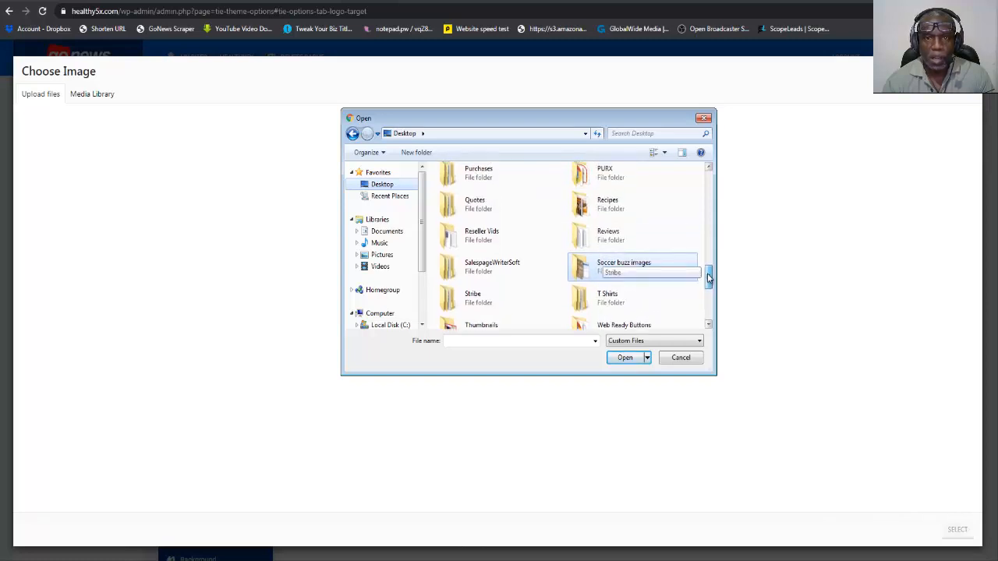
left_click_drag(709, 276, 709, 260)
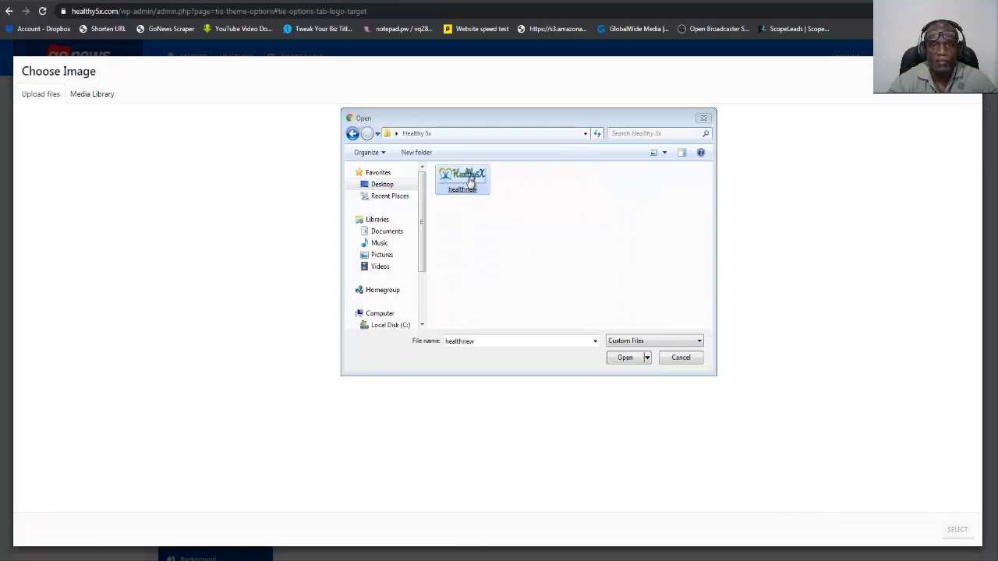
double_click(470, 179)
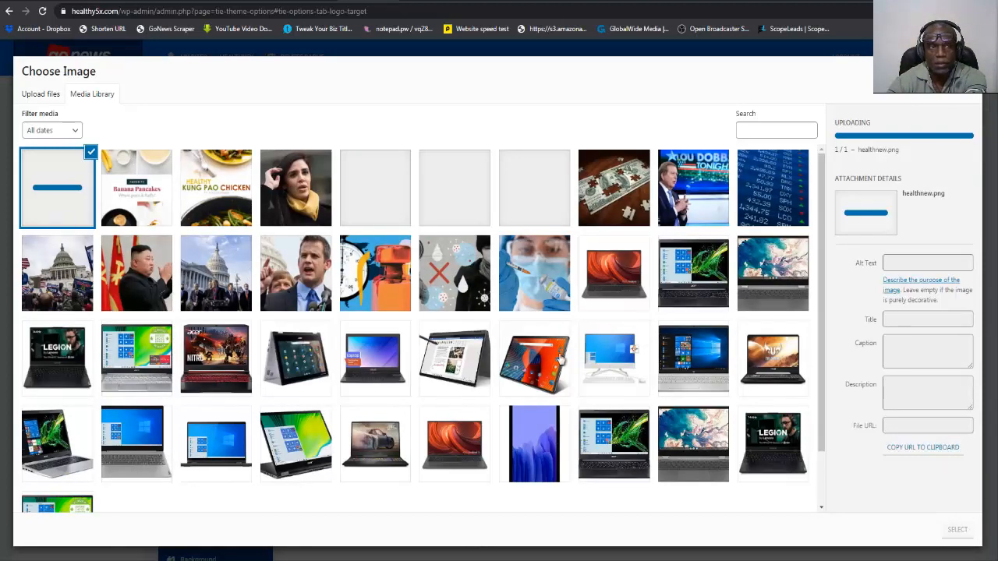
Select the uploaded healthnew.png in the media library as the Logo Image.
left_click(69, 192)
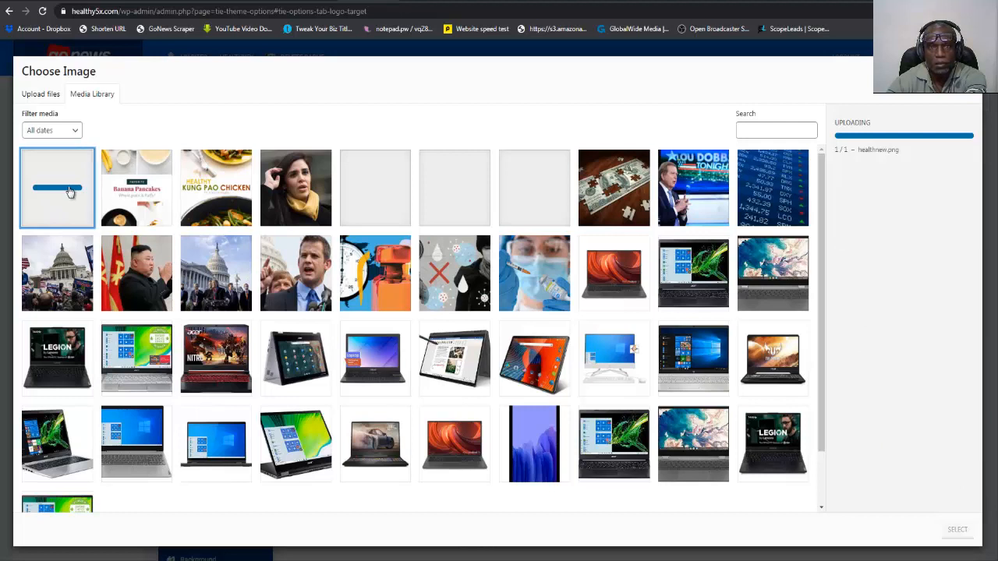
left_click(70, 192)
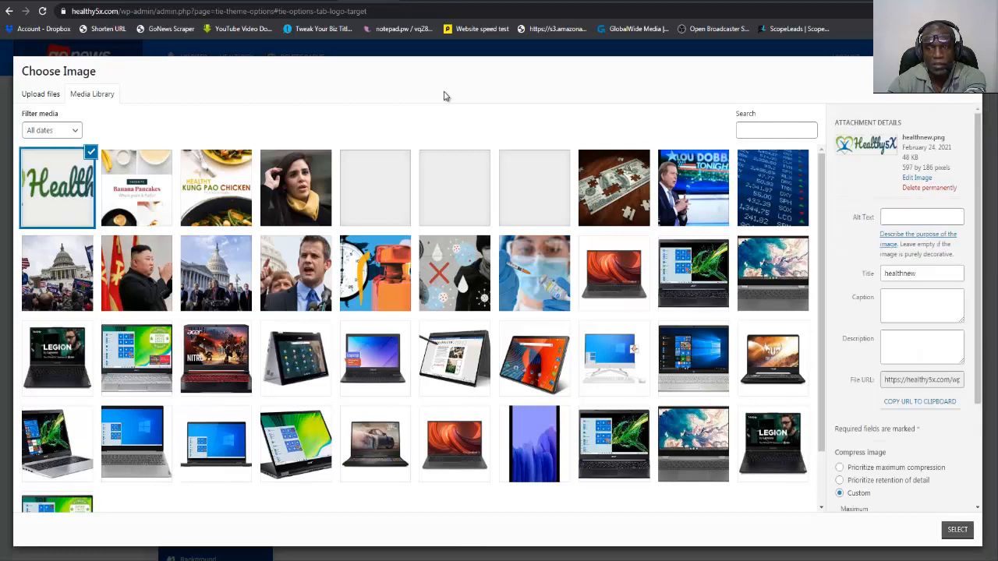
left_click(959, 530)
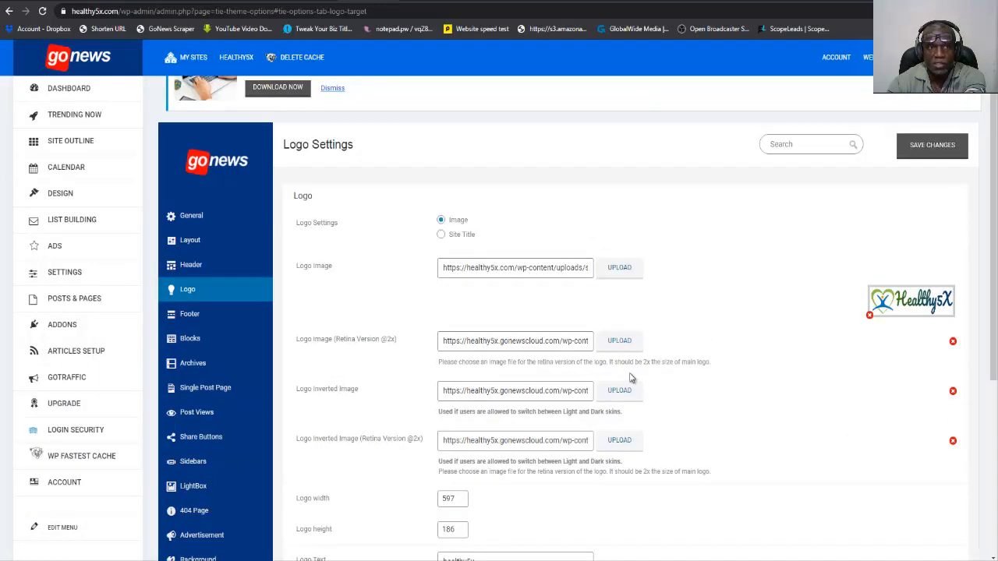
left_click(628, 348)
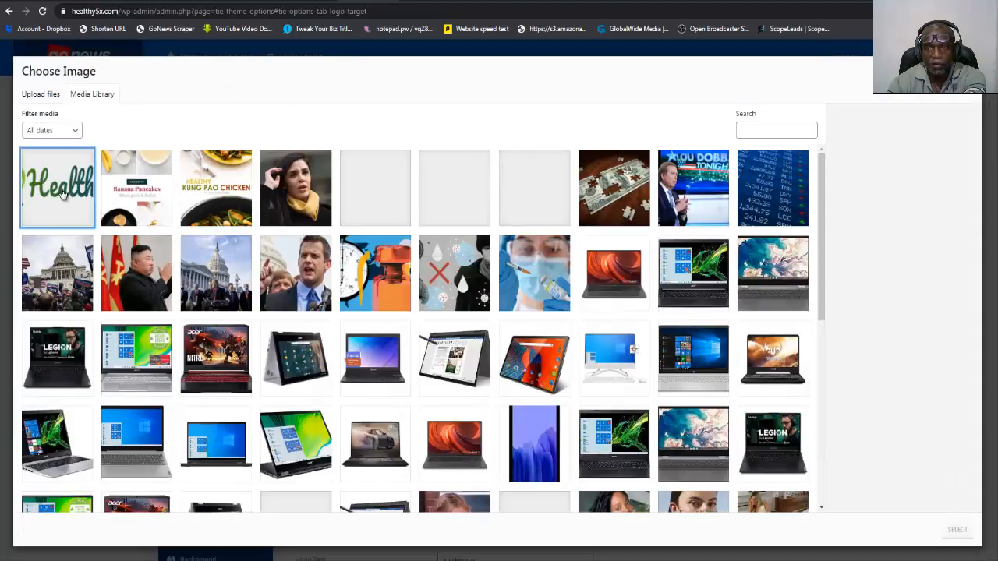
left_click(958, 531)
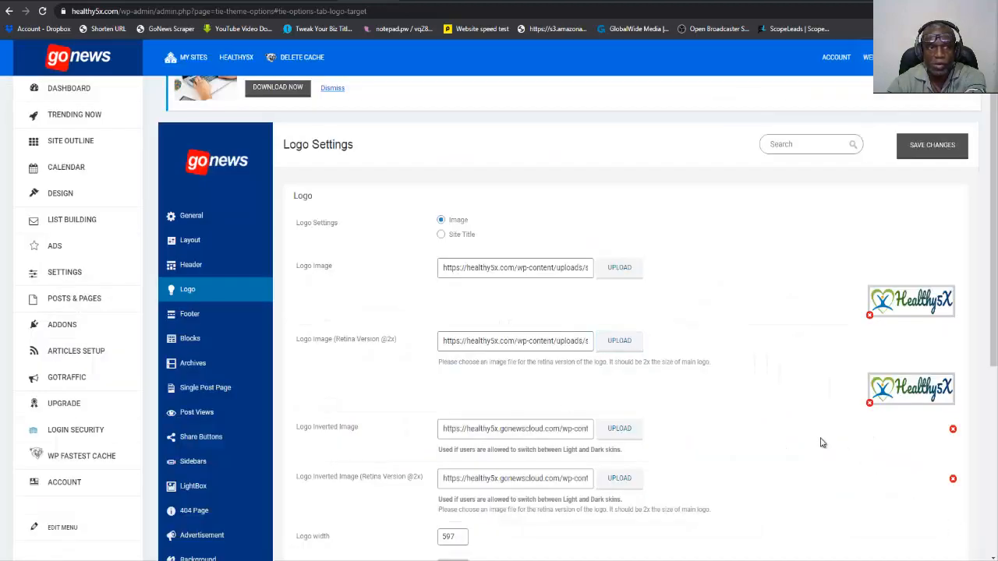
left_click(619, 429)
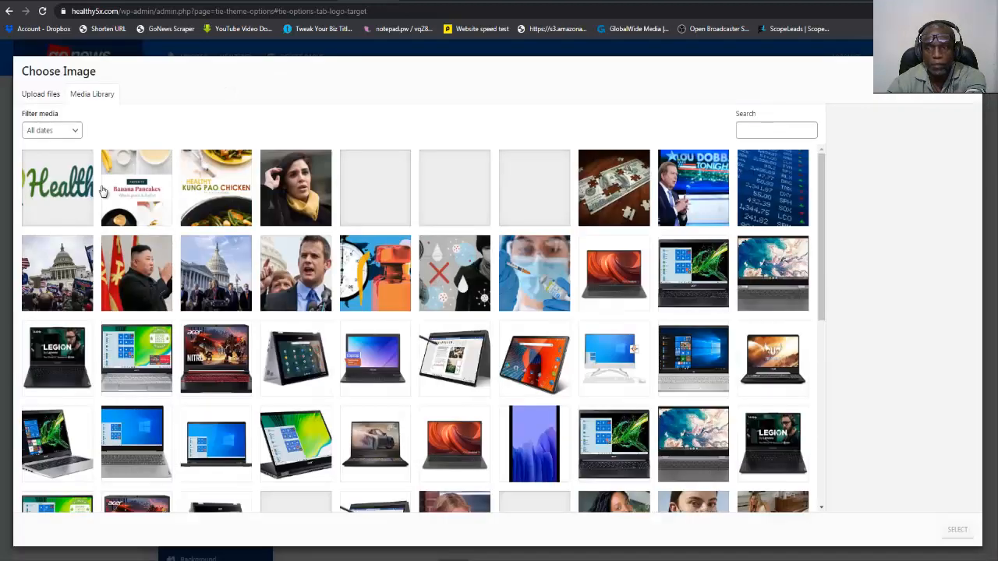
left_click(69, 192)
left_click(959, 531)
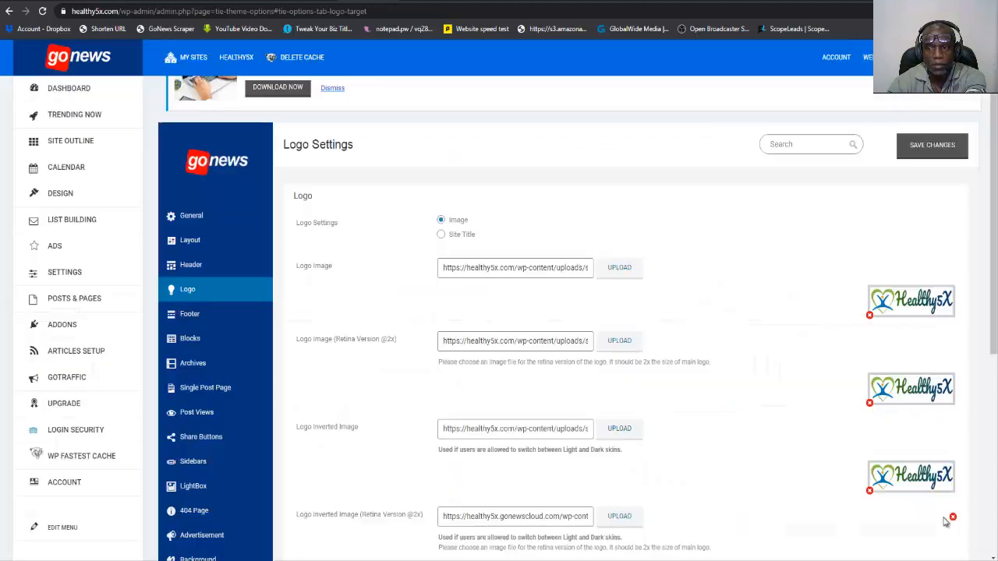
scroll(917, 476, "down", 3)
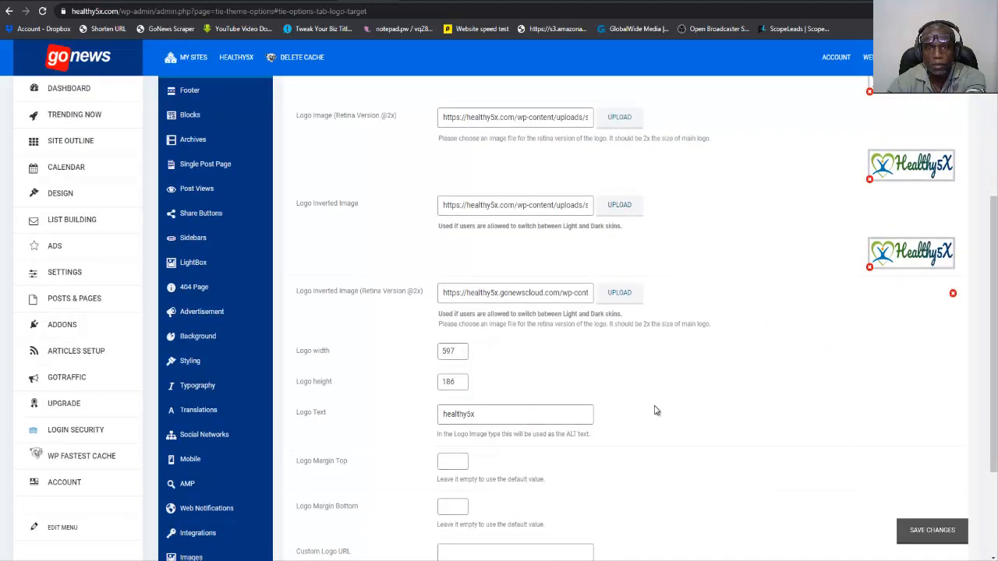
left_click(622, 294)
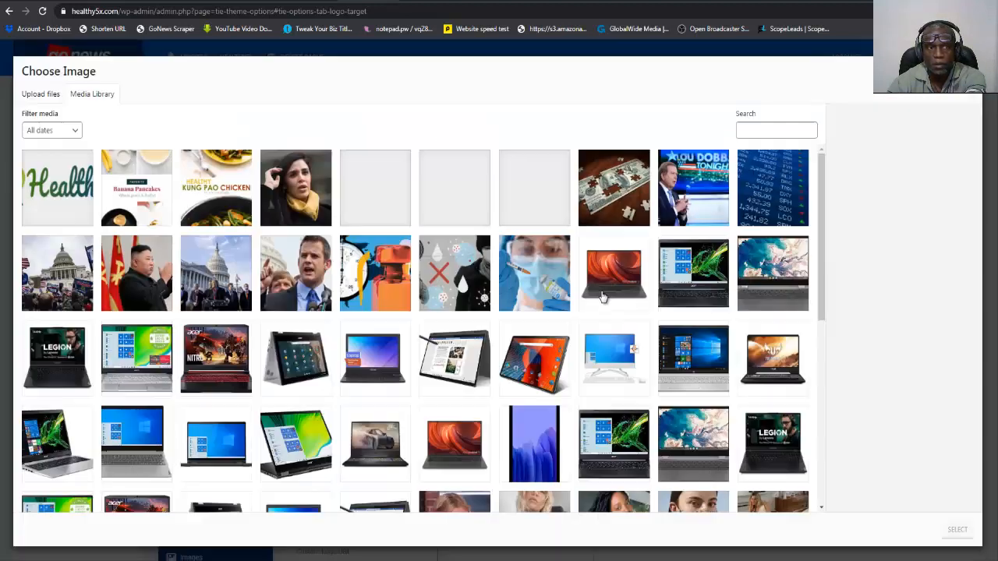
left_click(59, 195)
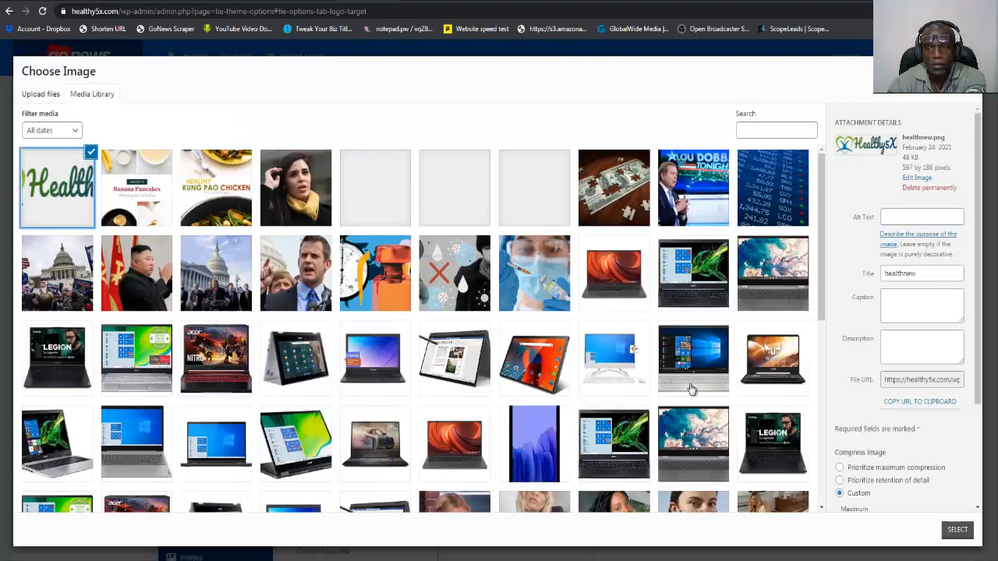
left_click(954, 530)
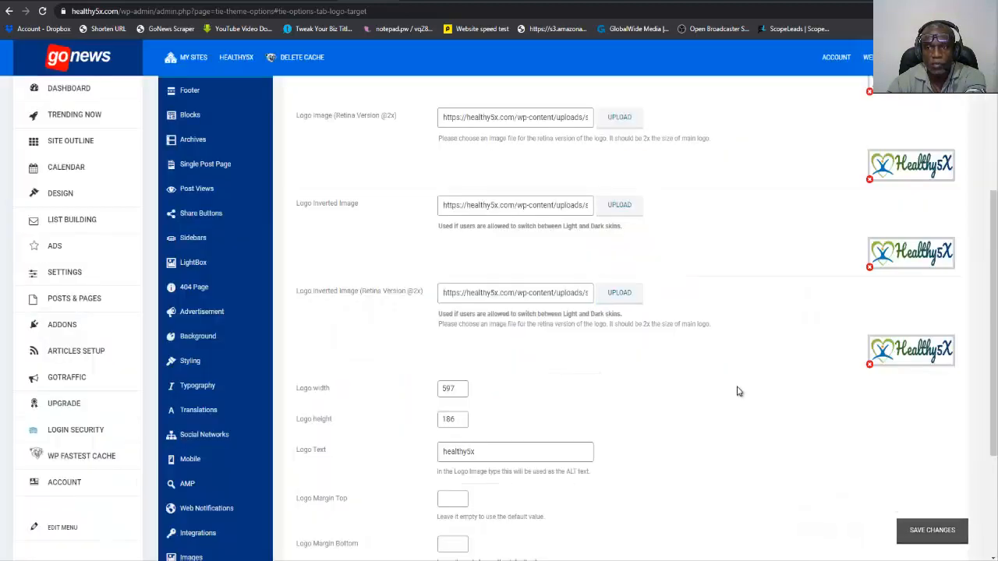
left_click(927, 531)
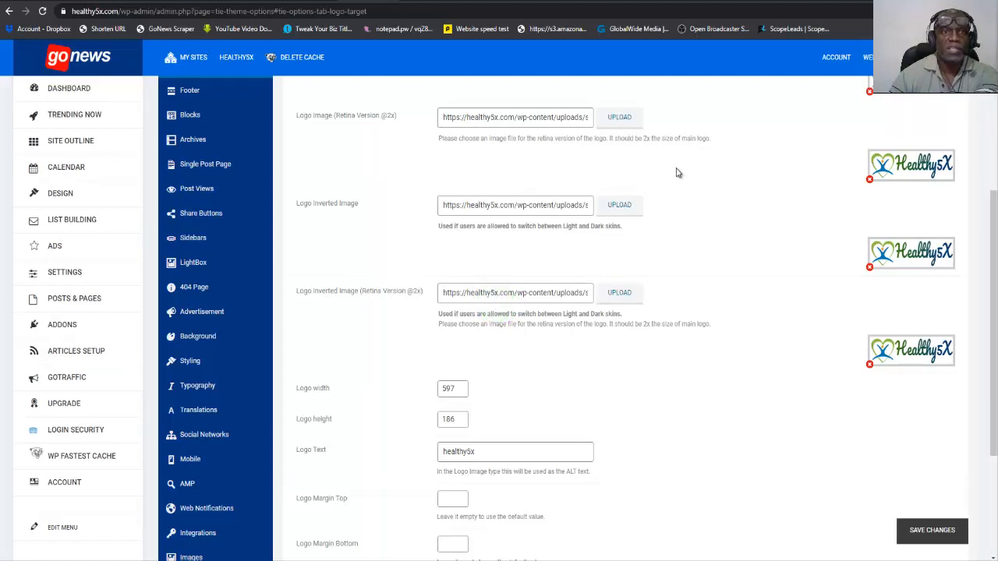
Reload the live healthy5x.com home page and check the logo and the category blocks down to Trending News.
left_click(403, 1)
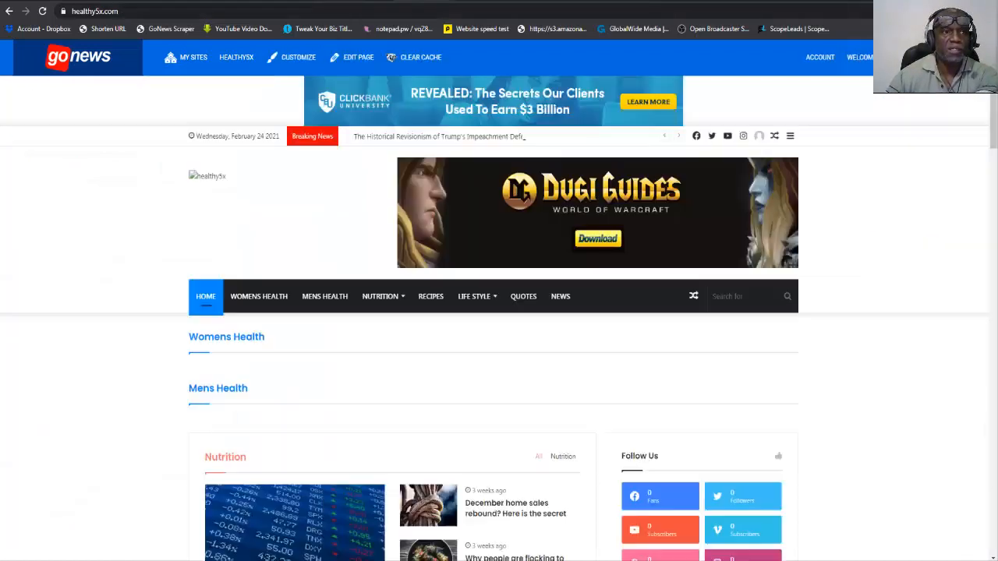
left_click(43, 10)
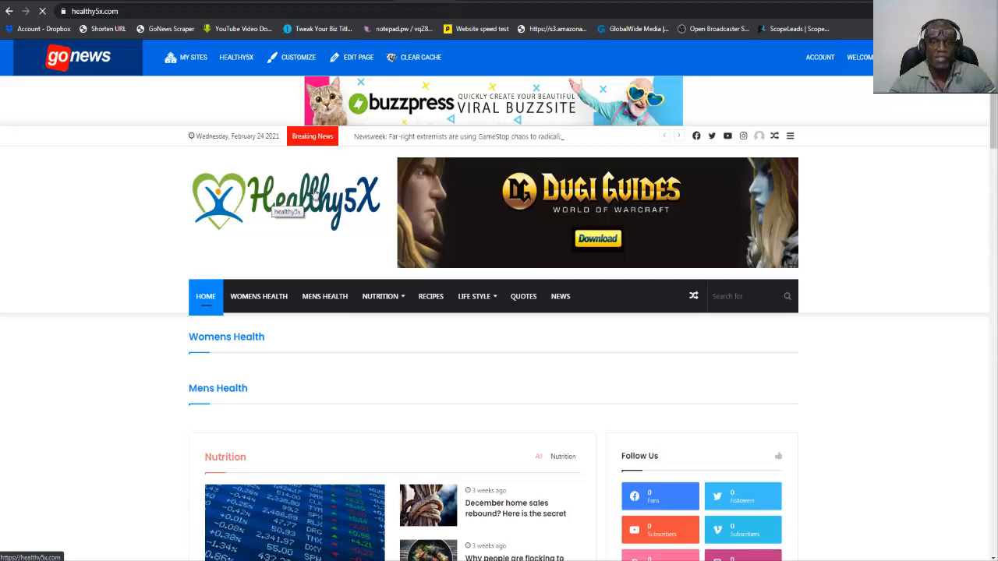
scroll(304, 238, "down", 2)
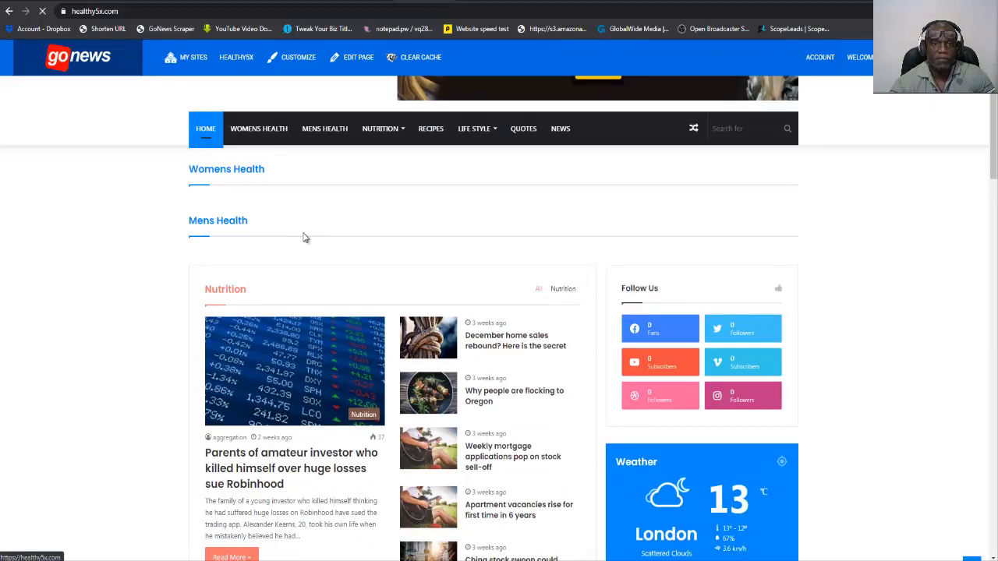
scroll(304, 238, "down", 4)
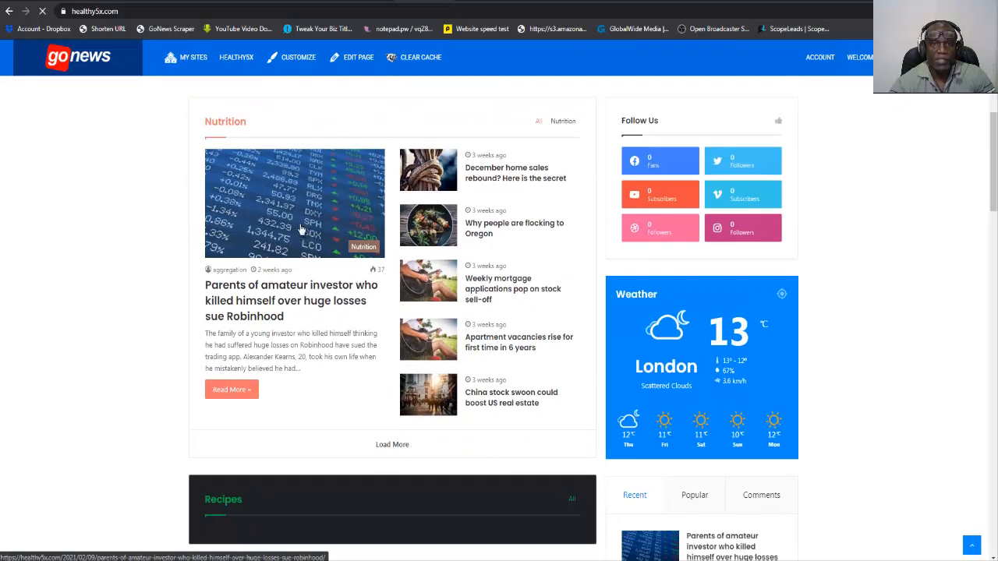
scroll(298, 228, "down", 2)
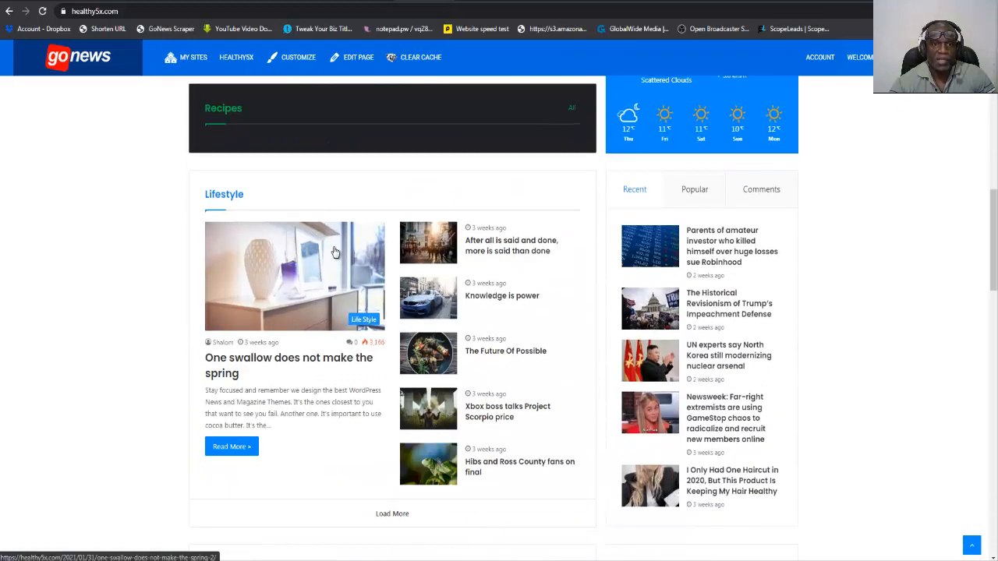
scroll(331, 264, "down", 1)
scroll(331, 263, "down", 2)
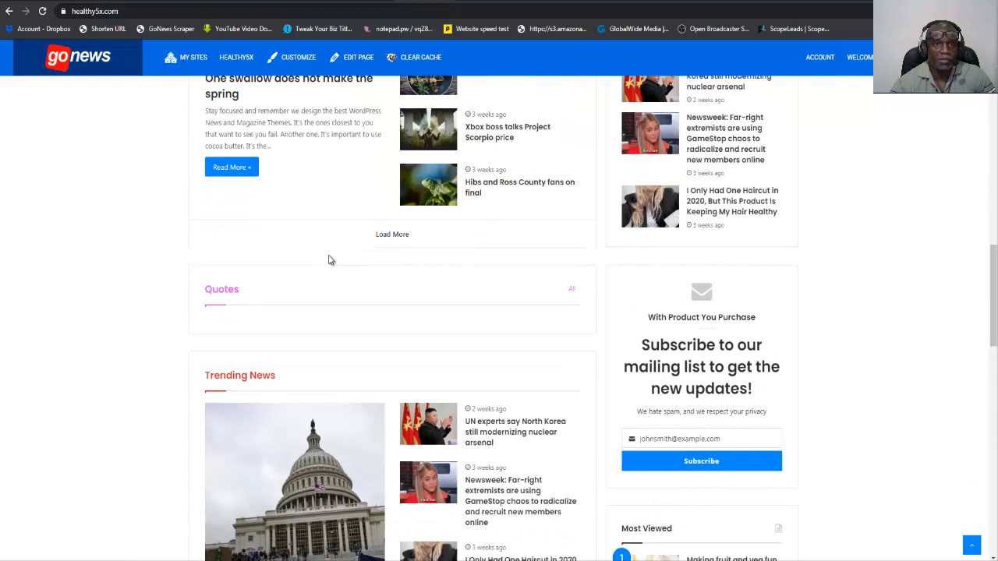
scroll(331, 262, "up", 3)
scroll(330, 262, "up", 1)
scroll(331, 261, "down", 7)
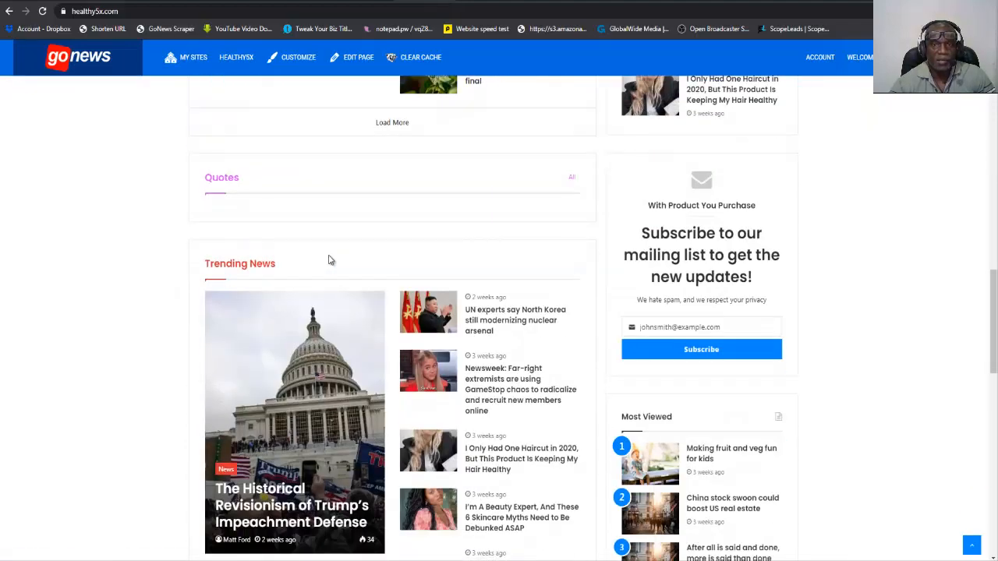
scroll(331, 261, "down", 2)
scroll(331, 261, "up", 4)
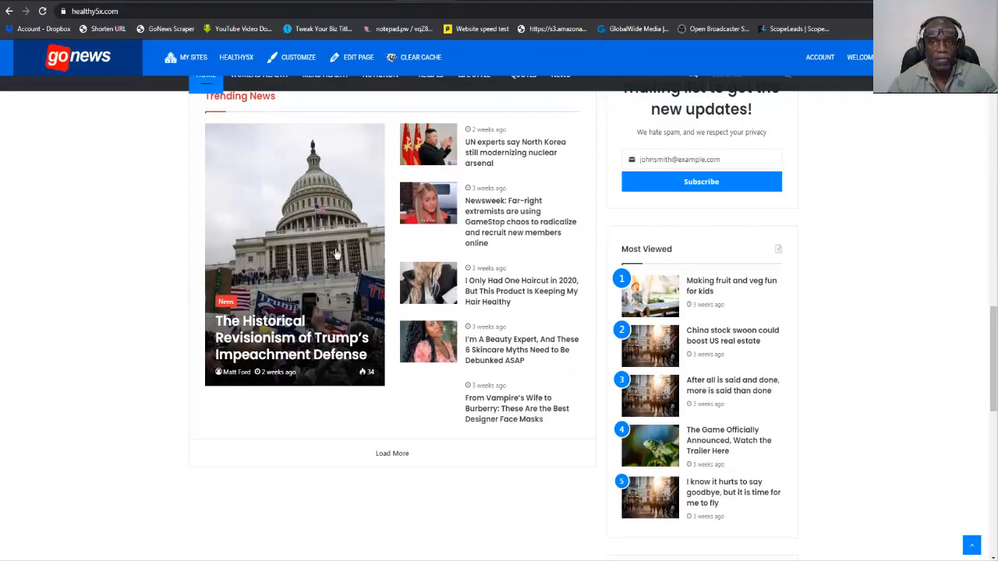
scroll(342, 272, "up", 15)
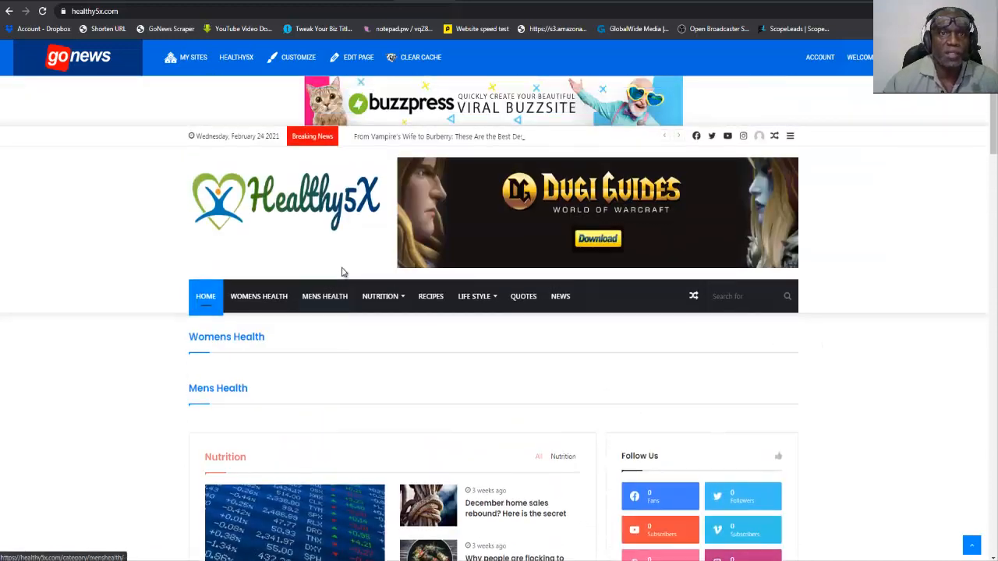
Open the Trending Now article feed and check the source categories and the posting categories offered for the first article.
left_click(370, 1)
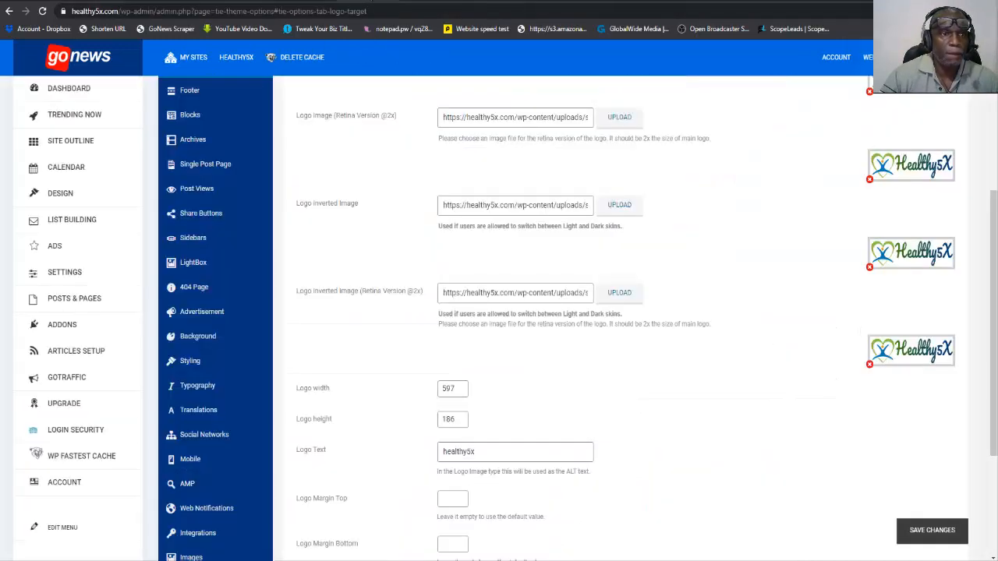
left_click(82, 121)
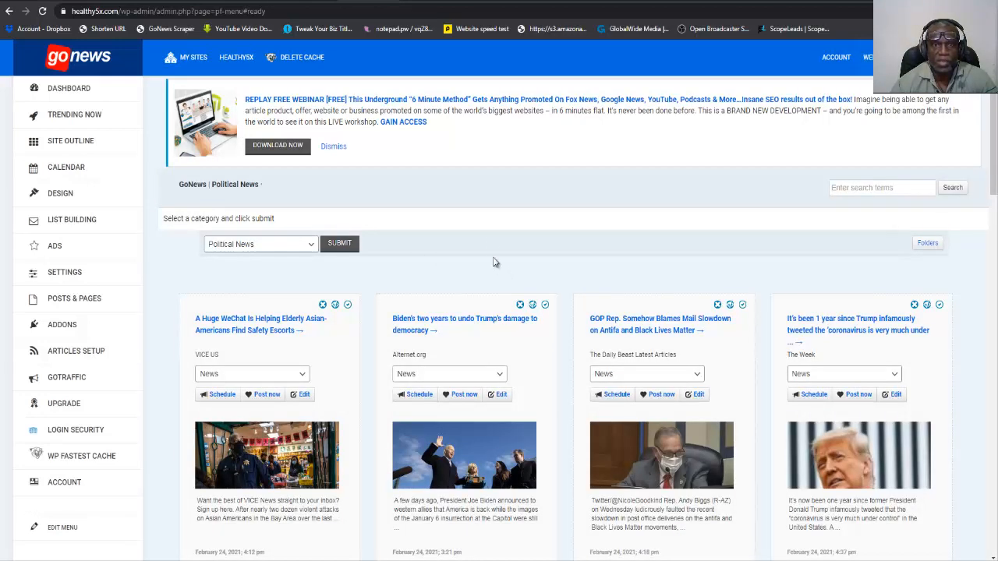
left_click(310, 244)
left_click(312, 246)
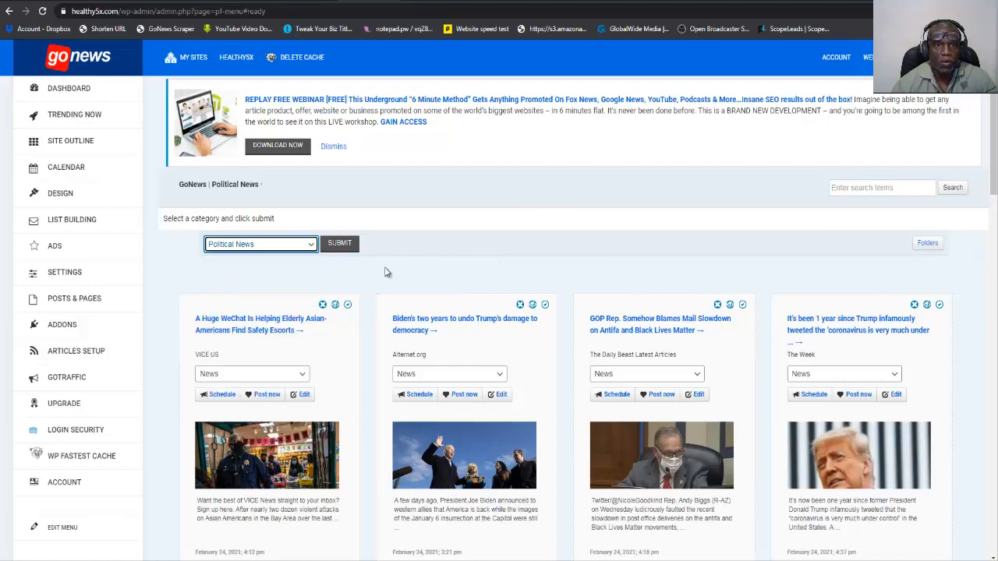
scroll(457, 279, "down", 2)
left_click(303, 199)
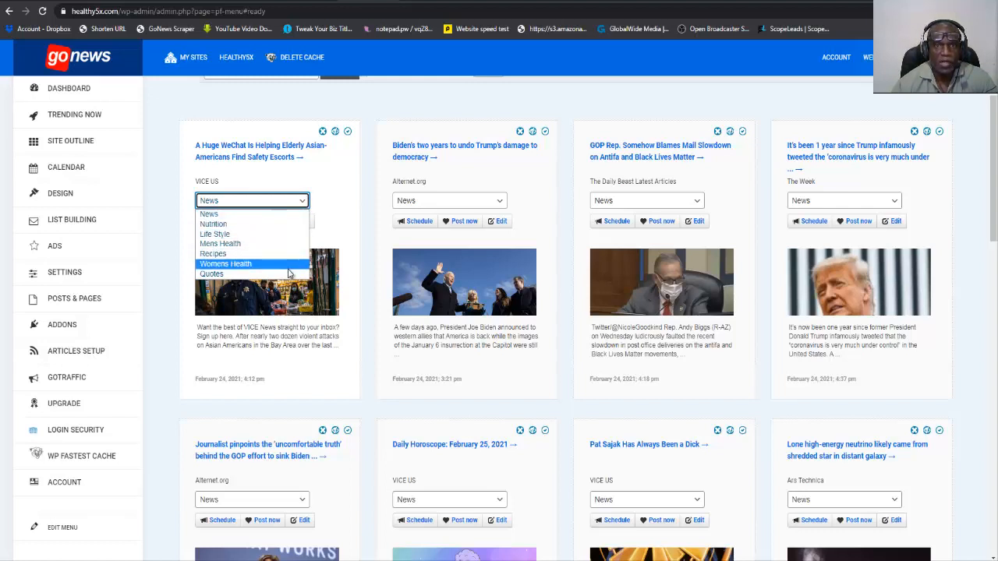
left_click(374, 110)
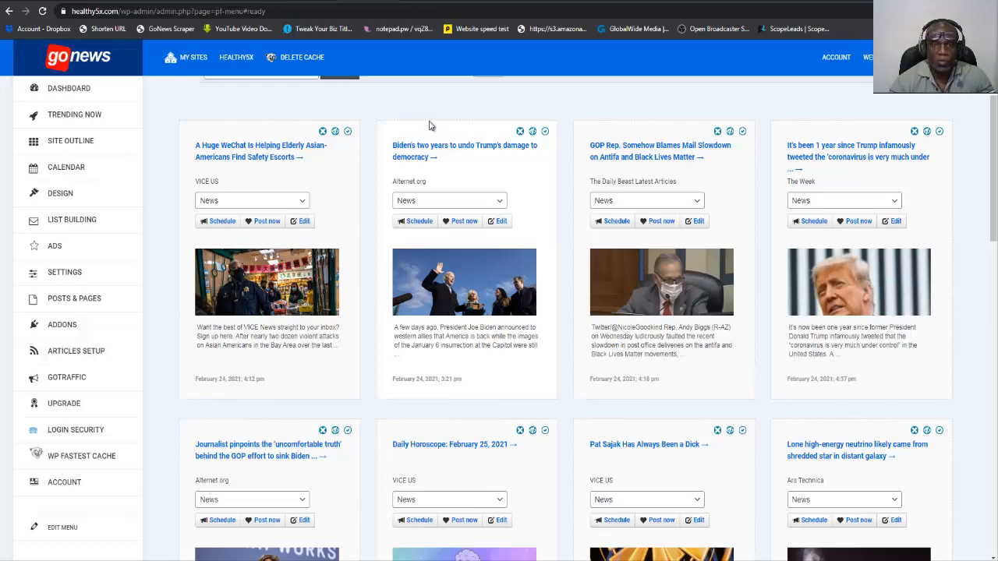
Look through the Political News articles in the Trending Now feed.
scroll(366, 210, "down", 3)
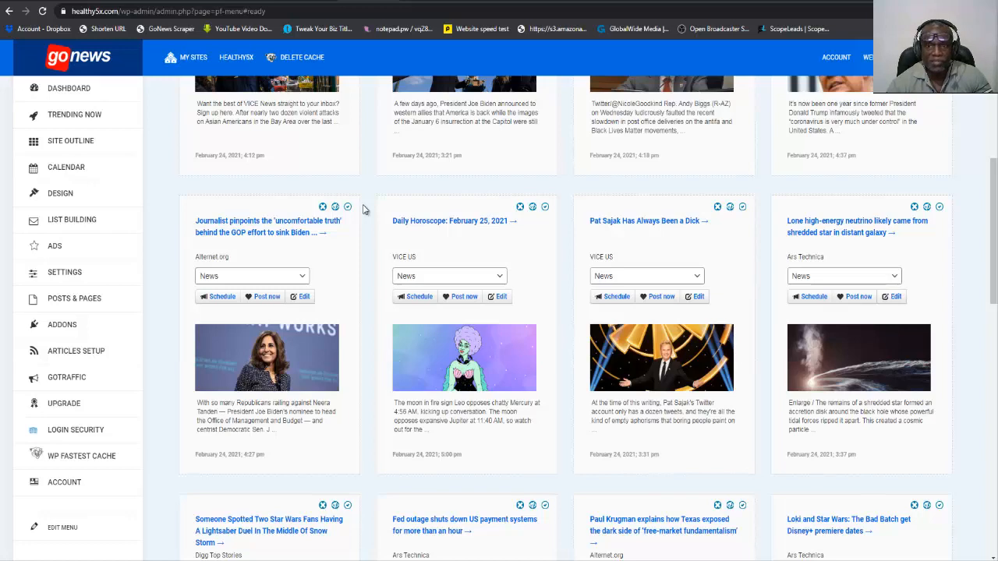
scroll(362, 209, "down", 2)
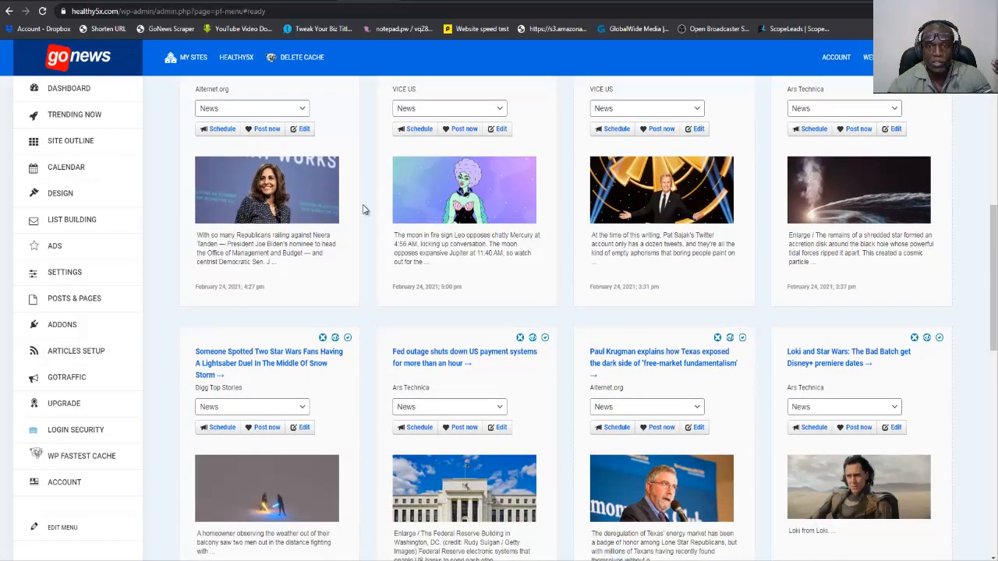
scroll(363, 209, "down", 4)
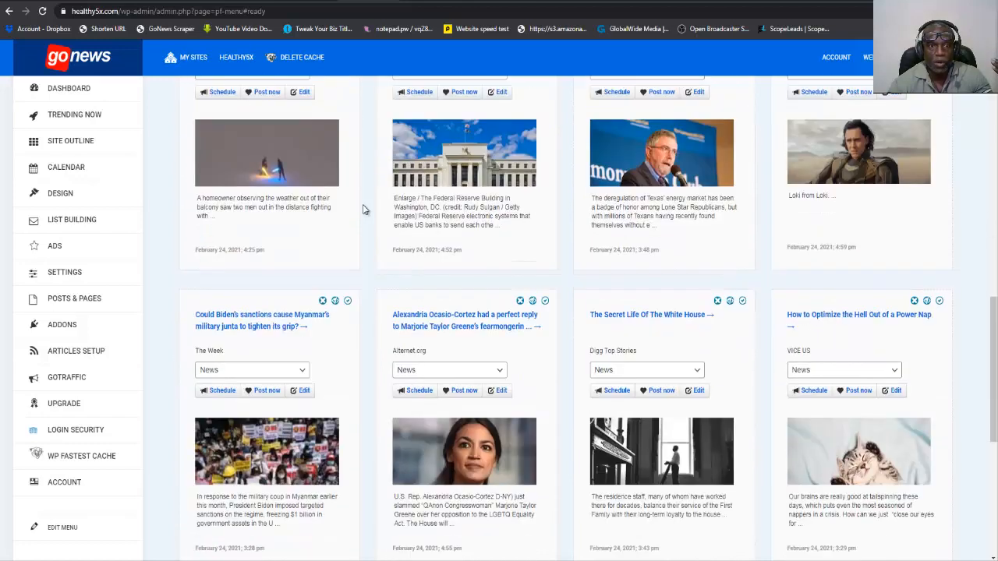
scroll(362, 209, "down", 1)
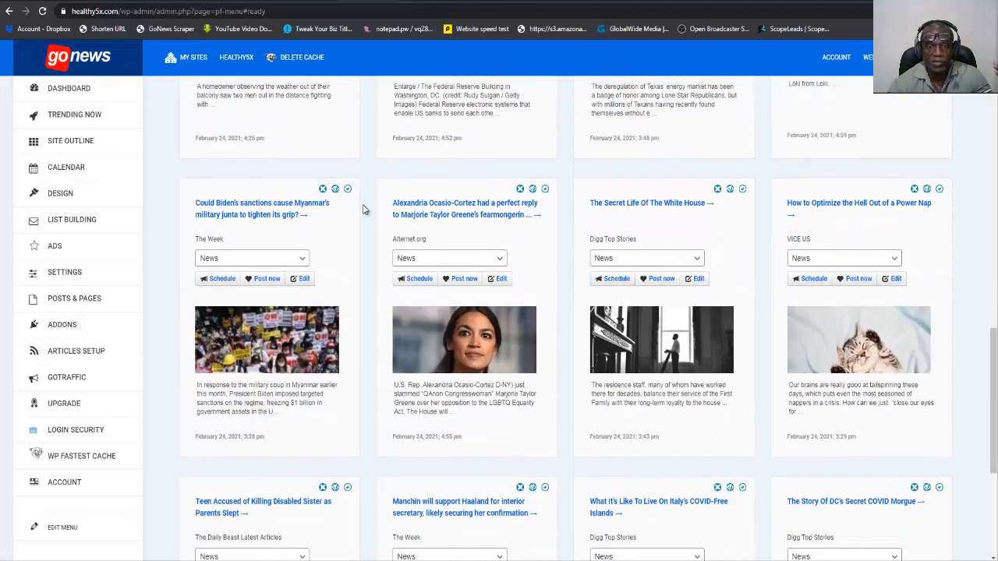
scroll(362, 209, "down", 2)
scroll(363, 209, "down", 1)
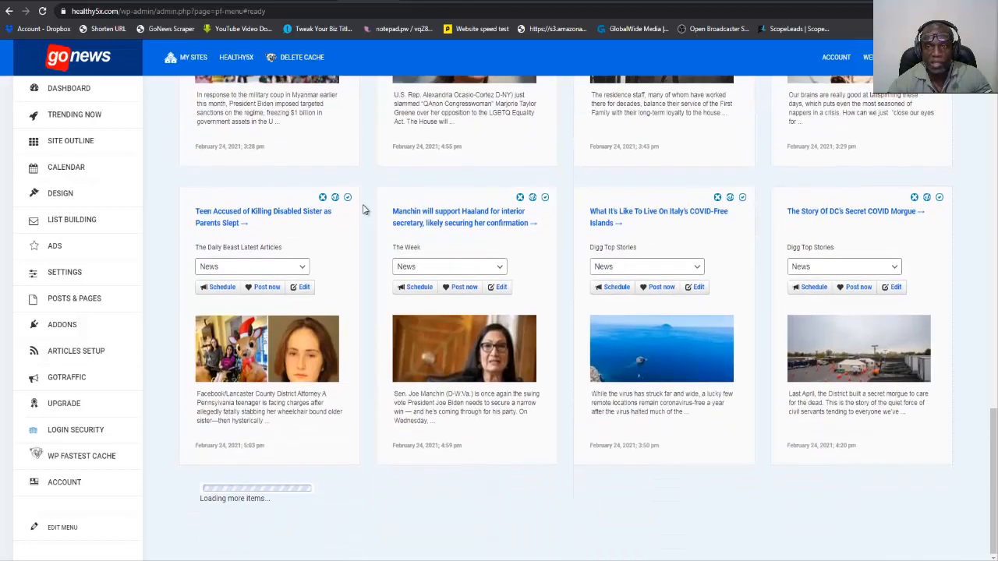
scroll(363, 209, "up", 5)
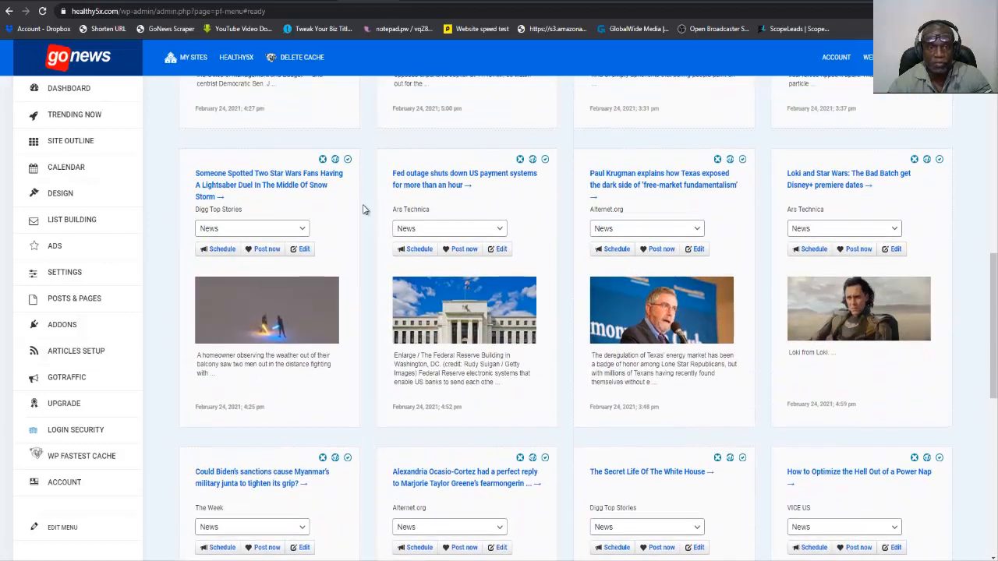
scroll(363, 209, "up", 2)
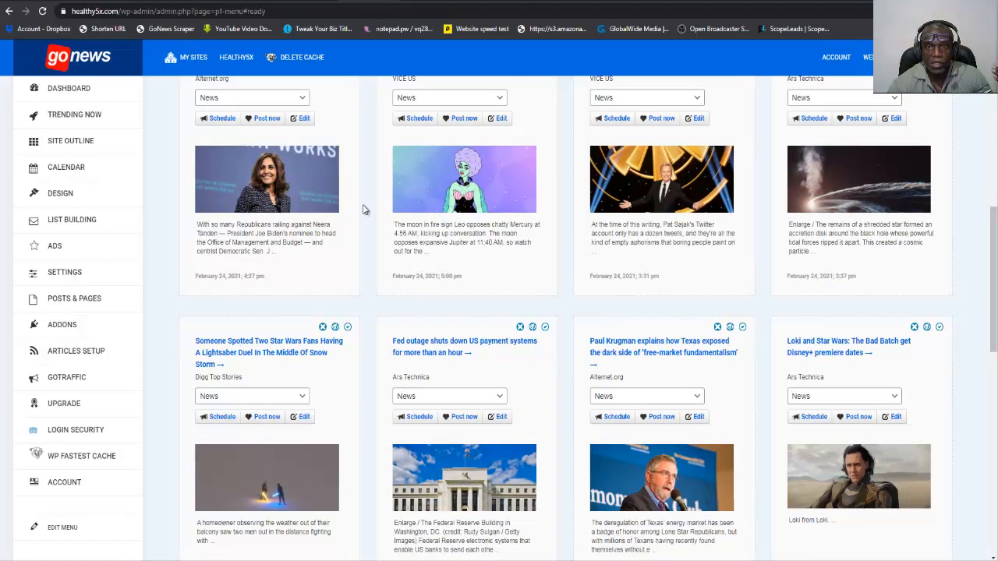
scroll(362, 209, "up", 4)
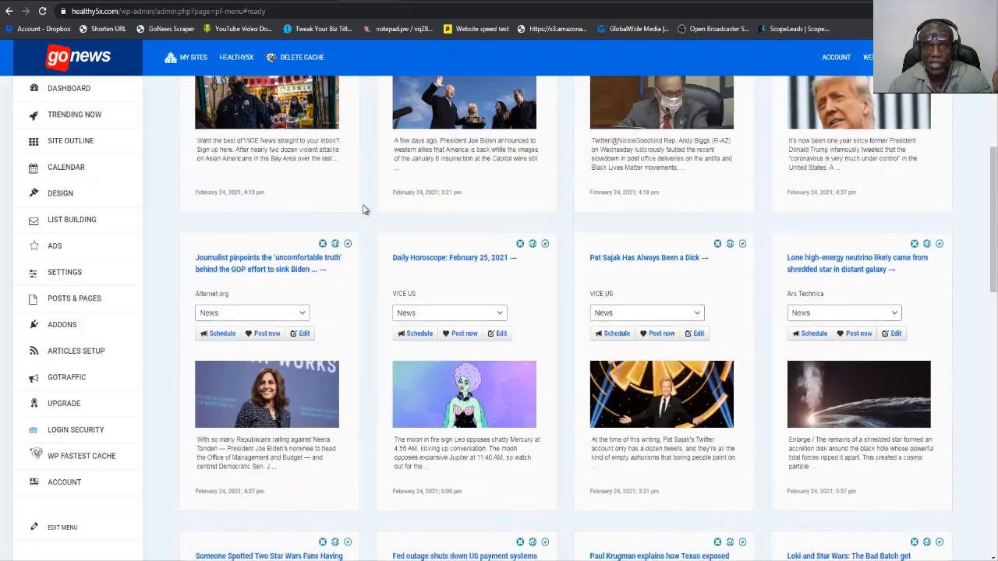
scroll(363, 209, "up", 3)
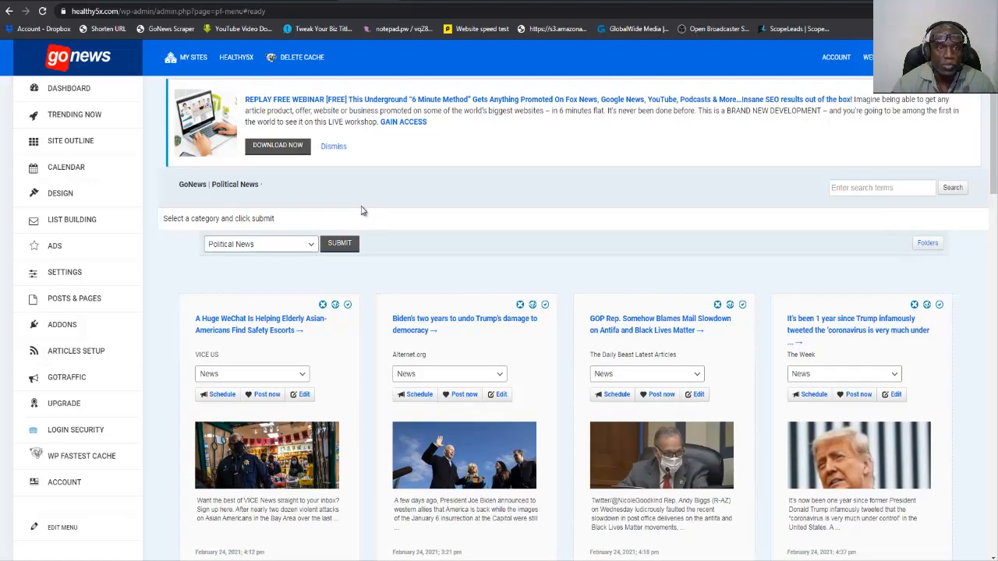
Load the General News category in the Trending Now feed.
left_click(311, 245)
left_click(284, 308)
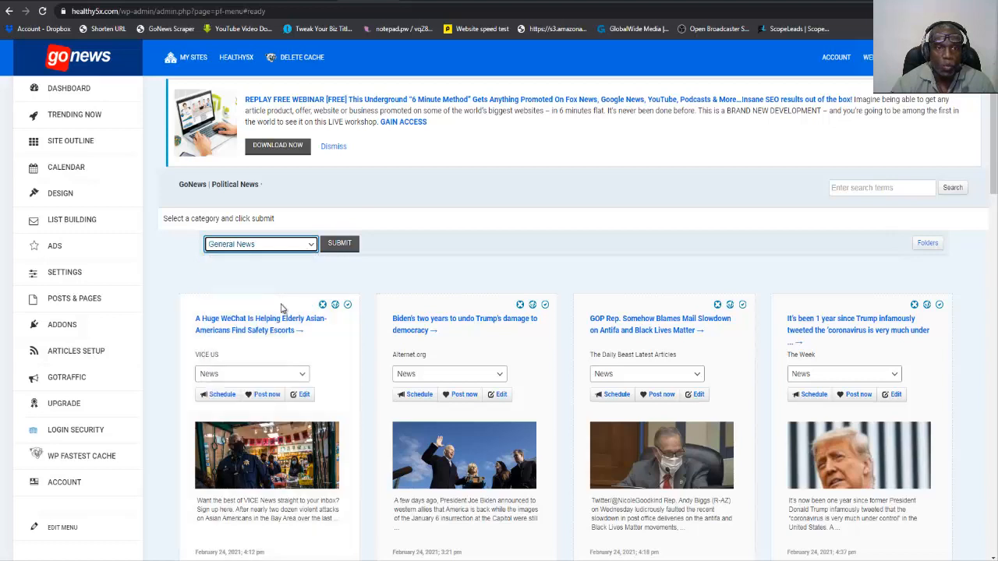
left_click(343, 245)
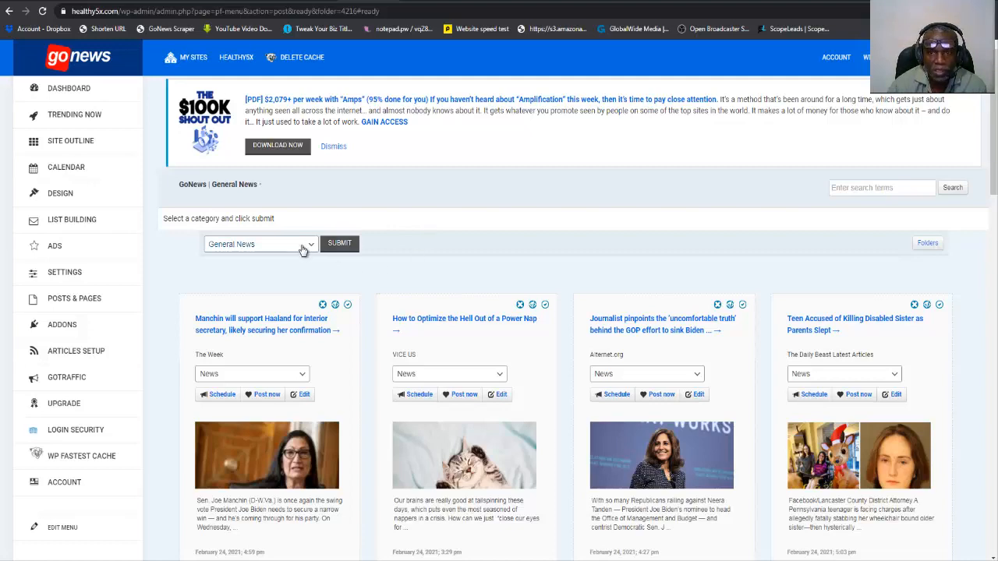
Look through the General News articles for content suited to the site's health categories.
scroll(390, 273, "down", 3)
scroll(395, 268, "down", 2)
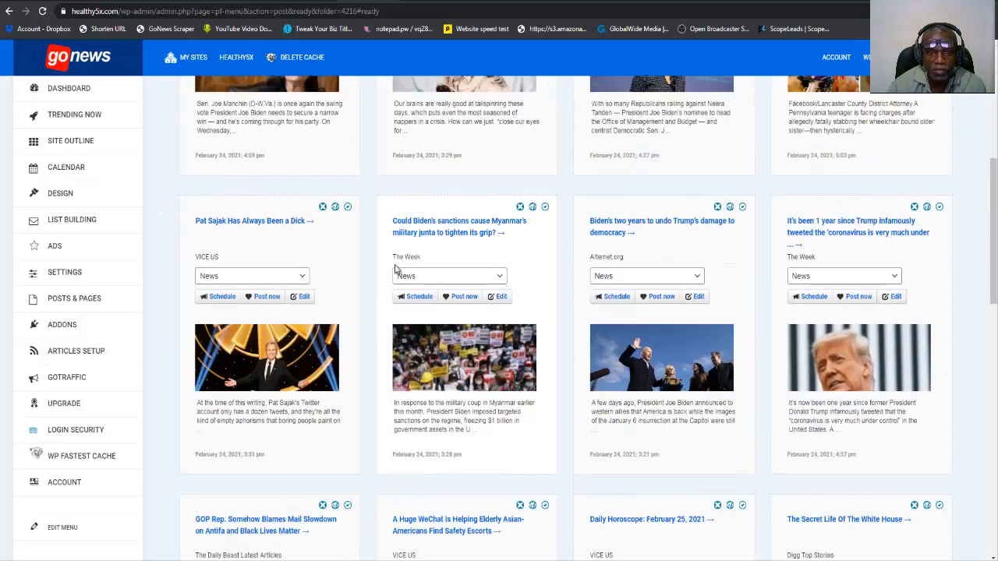
scroll(395, 267, "down", 2)
scroll(610, 238, "down", 4)
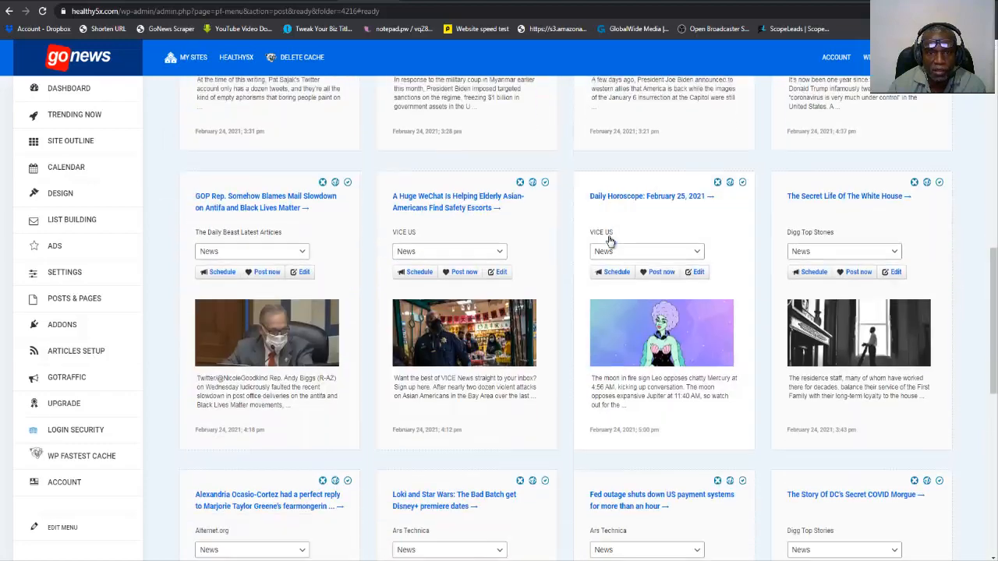
scroll(610, 240, "down", 4)
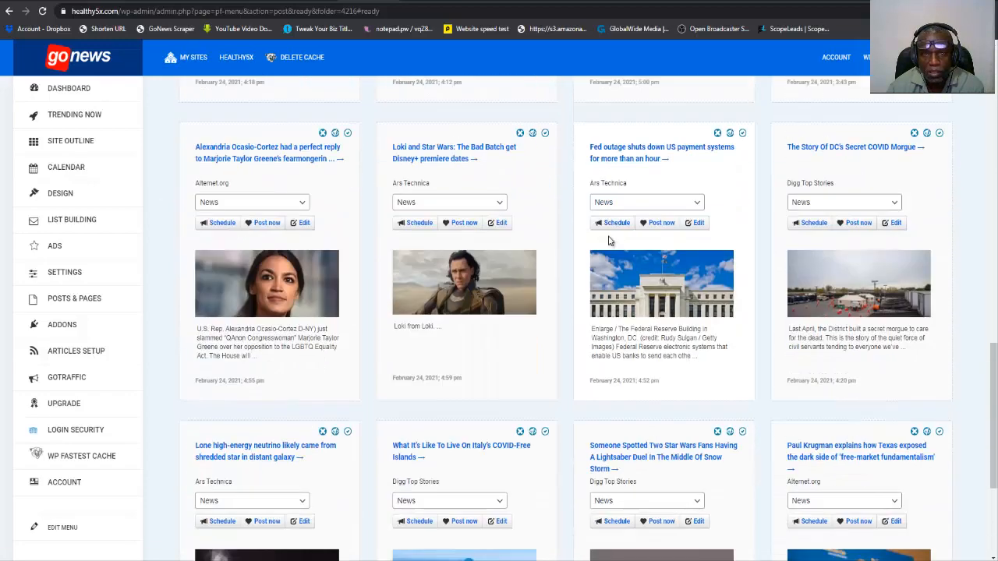
scroll(610, 240, "down", 1)
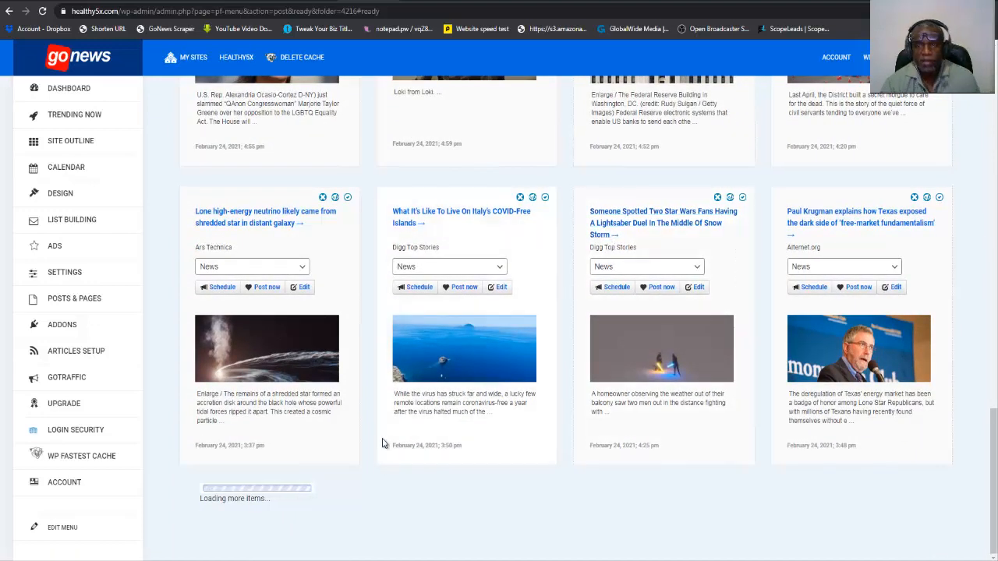
scroll(471, 386, "up", 4)
scroll(474, 384, "up", 15)
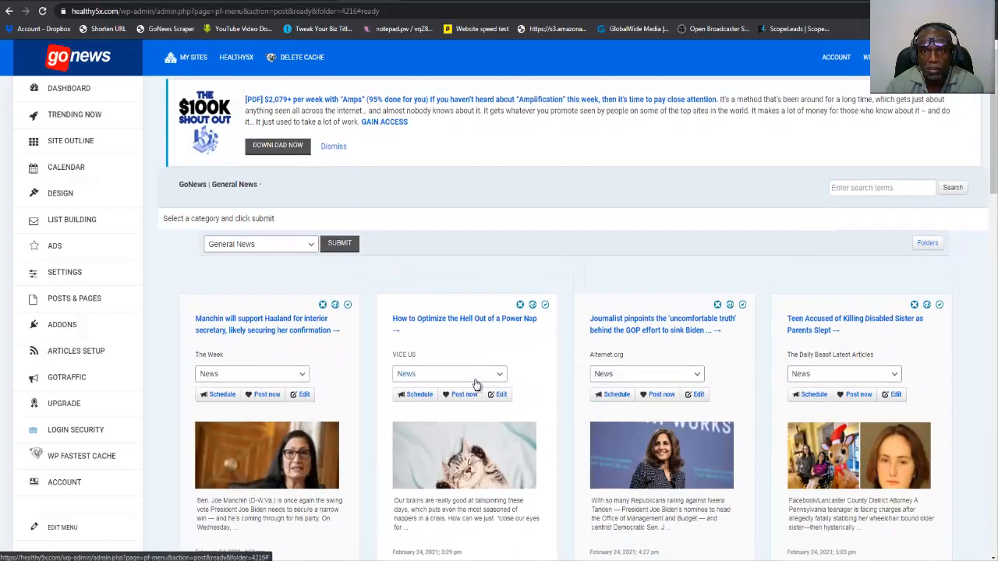
scroll(476, 384, "down", 3)
scroll(476, 383, "up", 1)
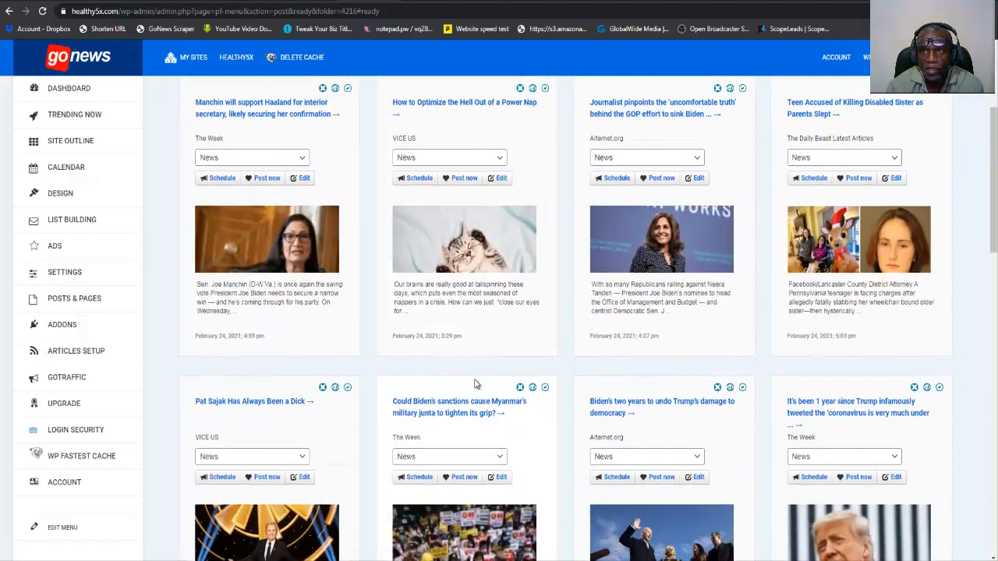
Post the article "Teen Accused of Killing Disabled Sister as Parents Slept" to the News category immediately.
scroll(476, 384, "down", 2)
scroll(474, 384, "up", 2)
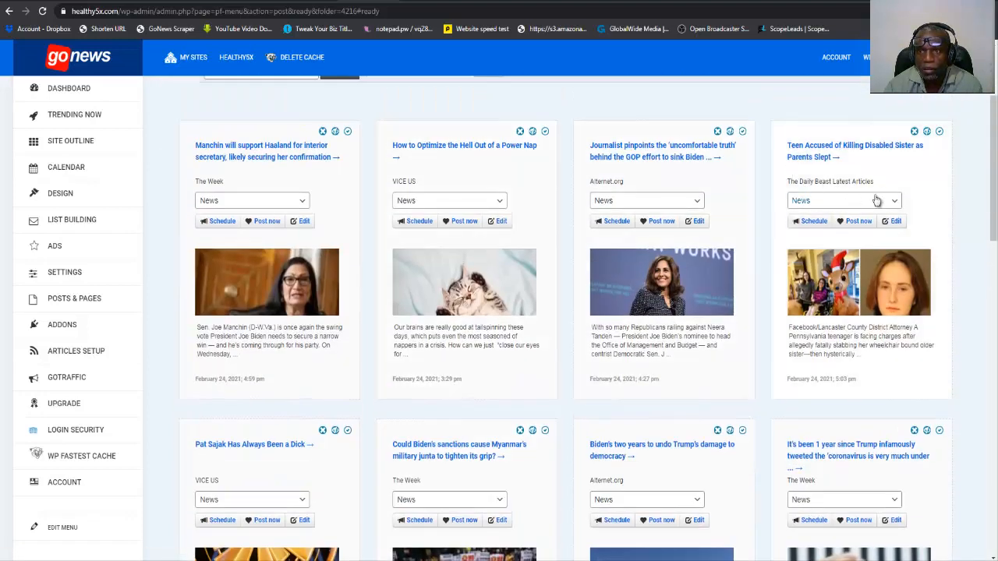
left_click(858, 223)
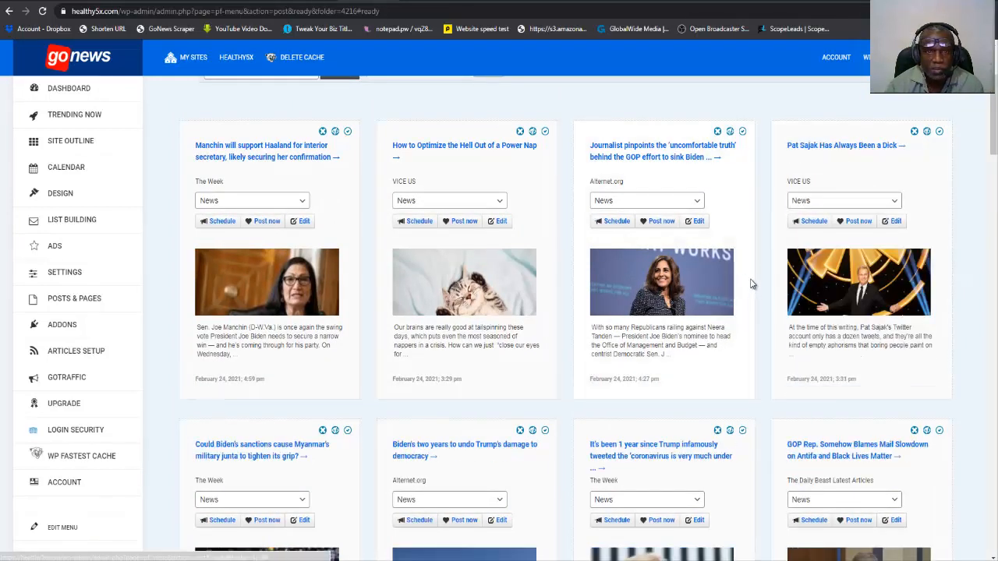
Publish three articles to News: Biden's two years to undo Trump's damage, Trump's 1-year-old coronavirus tweet, and the WeChat helping elderly Asian-Americans.
scroll(718, 304, "down", 2)
scroll(712, 304, "down", 2)
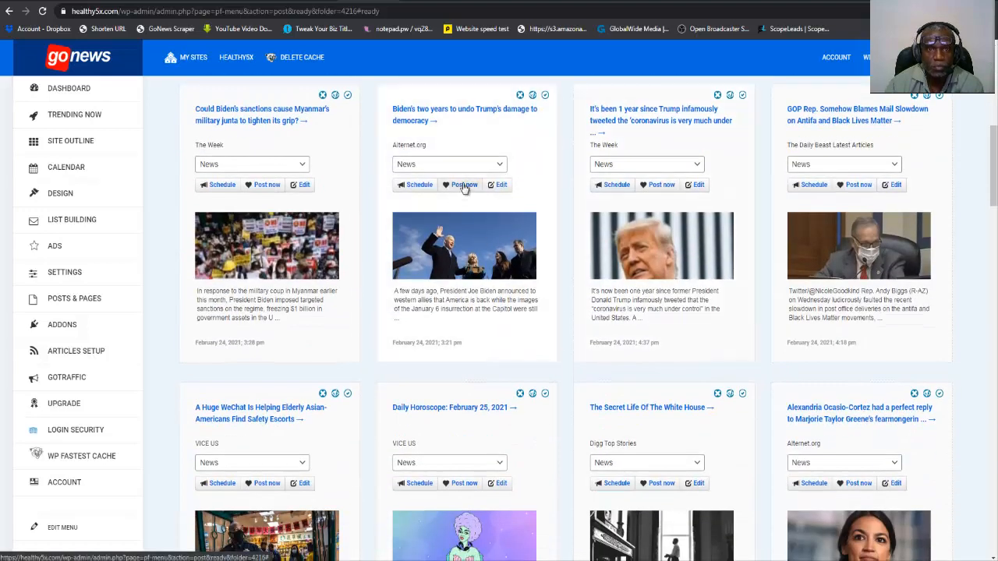
left_click(464, 185)
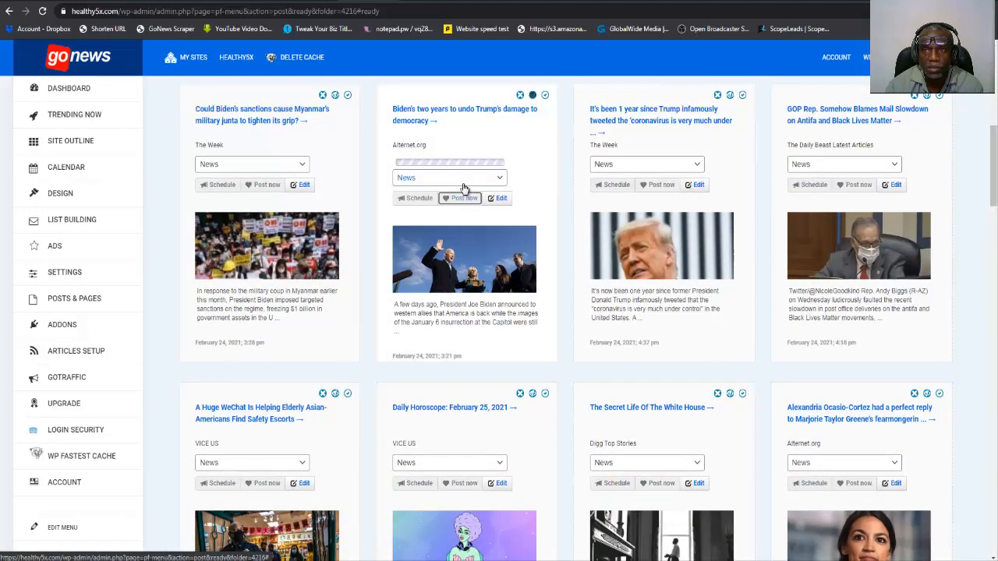
left_click(663, 185)
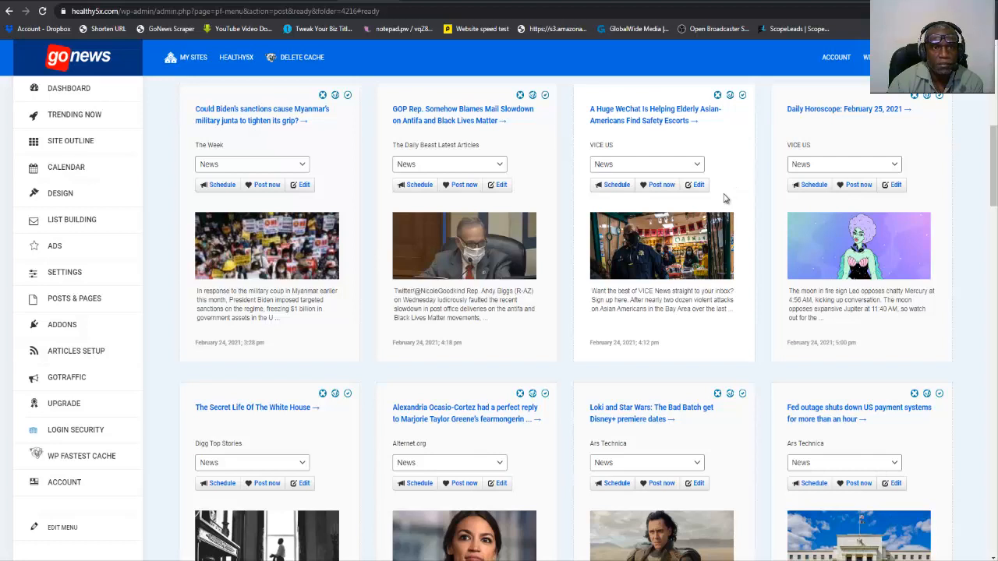
left_click(657, 185)
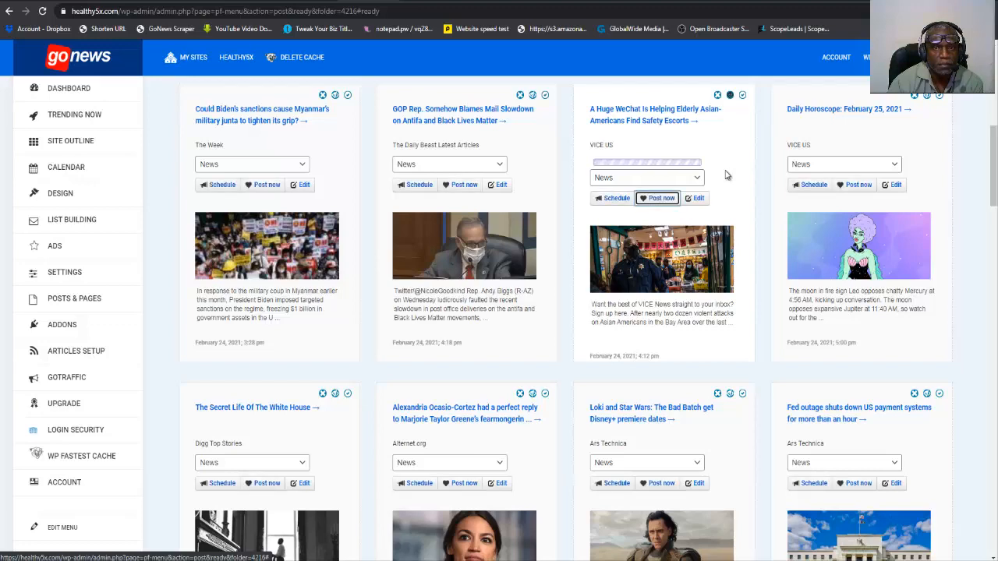
Find the article "A Landlord Allegedly Kidnapped His Tenants and Left Them in a Cemetery" and post it to News immediately.
scroll(721, 204, "down", 3)
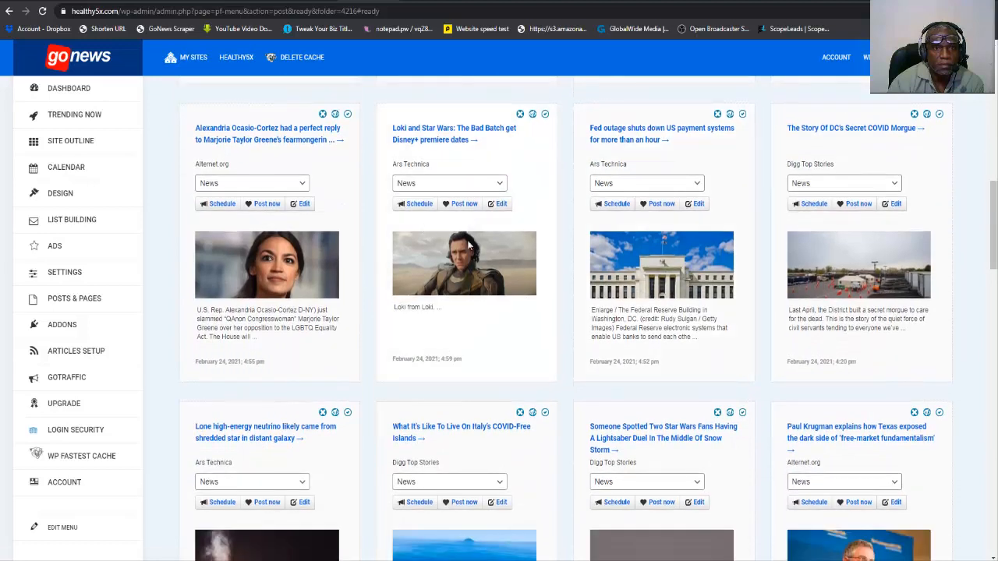
scroll(368, 259, "down", 1)
scroll(368, 259, "up", 2)
scroll(368, 260, "down", 3)
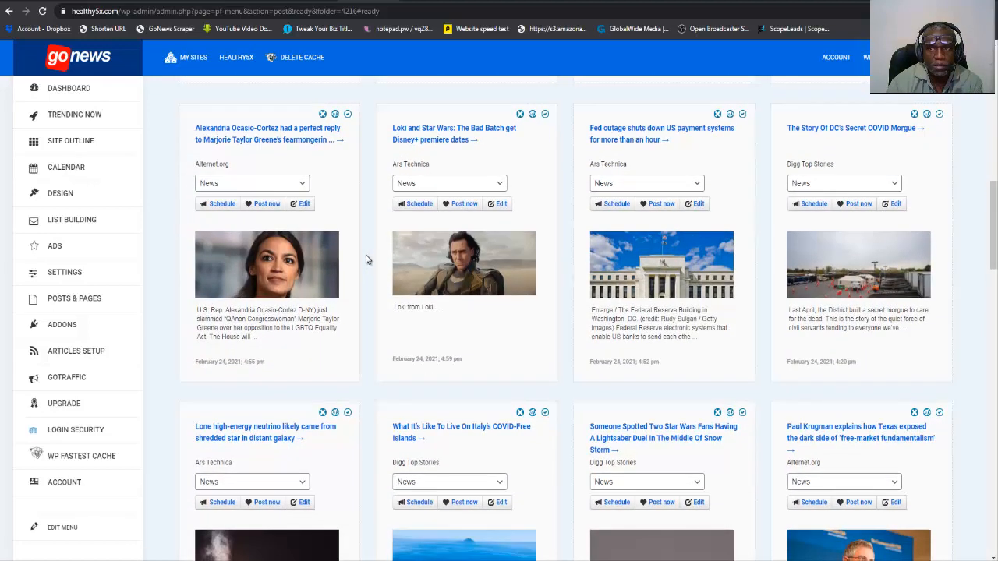
scroll(369, 260, "down", 1)
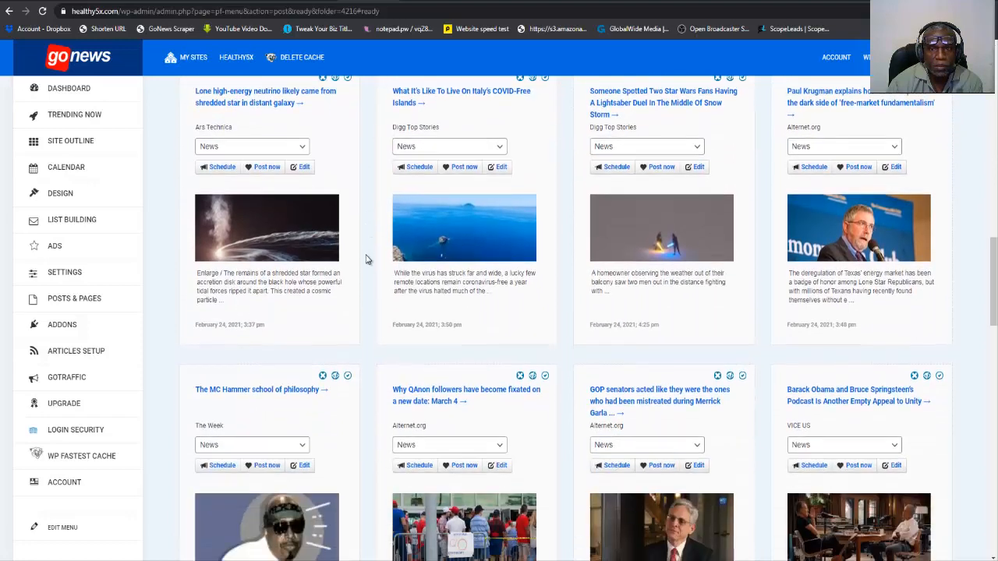
scroll(367, 259, "down", 1)
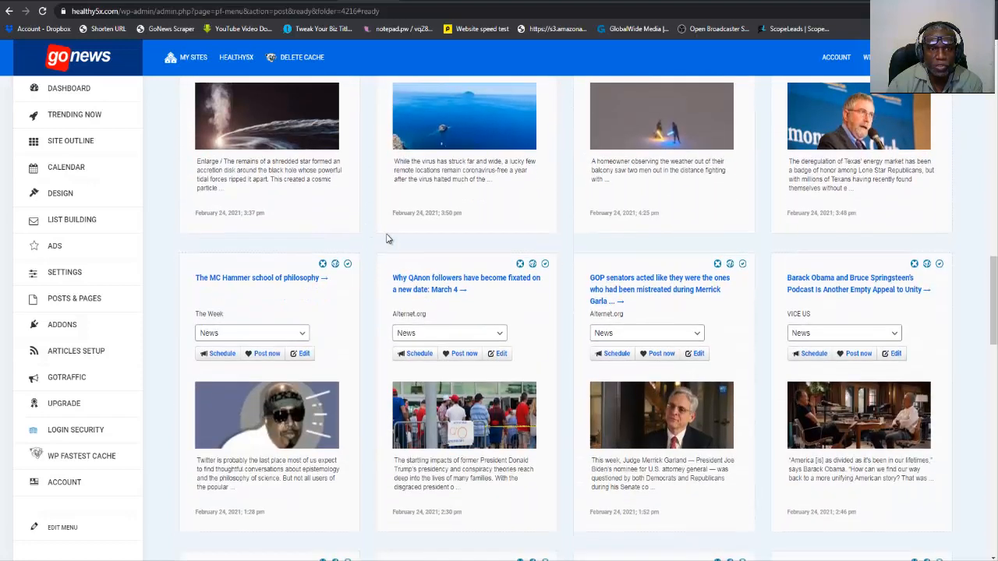
scroll(387, 238, "down", 1)
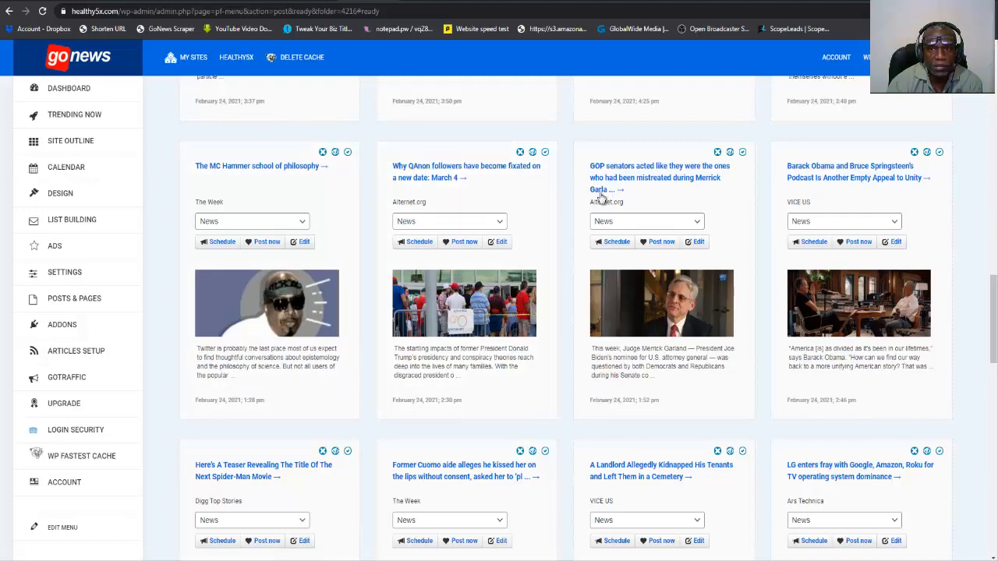
scroll(563, 195, "down", 2)
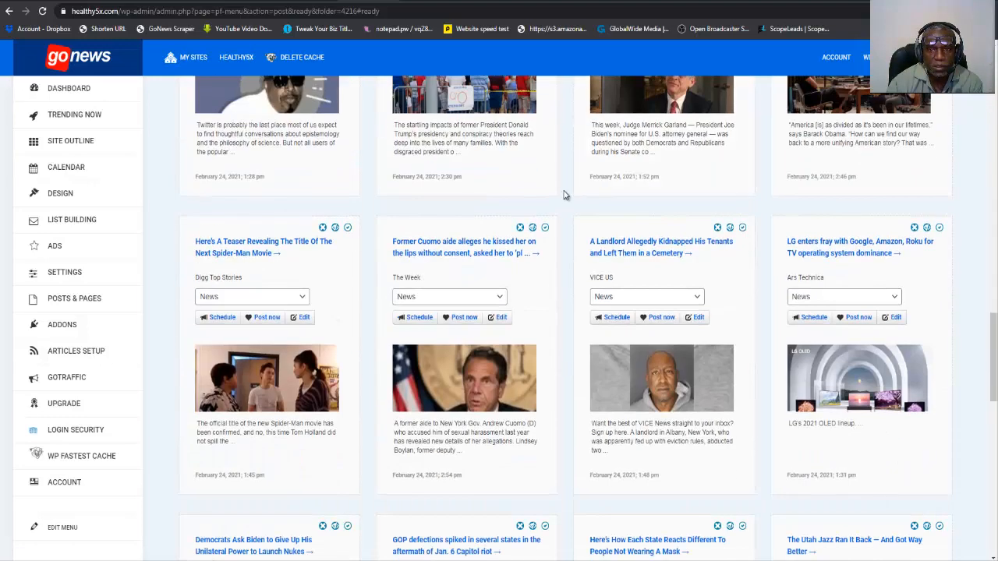
scroll(566, 195, "down", 1)
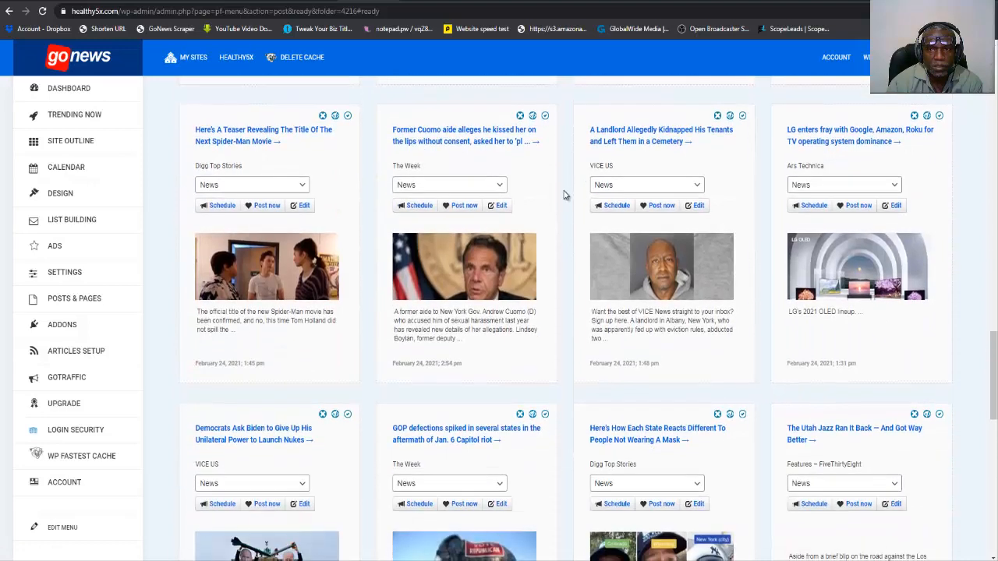
left_click(659, 206)
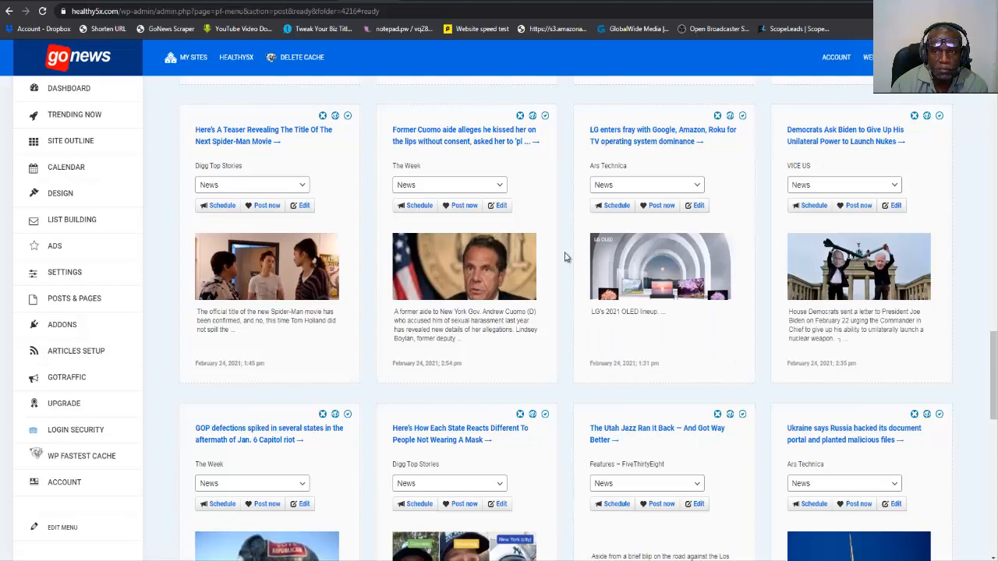
Post the Bruce Springsteen drunk driving article and "Trumpy Gym Owners Claim Indoor Exercise Is Safe" to the News category.
scroll(566, 258, "down", 5)
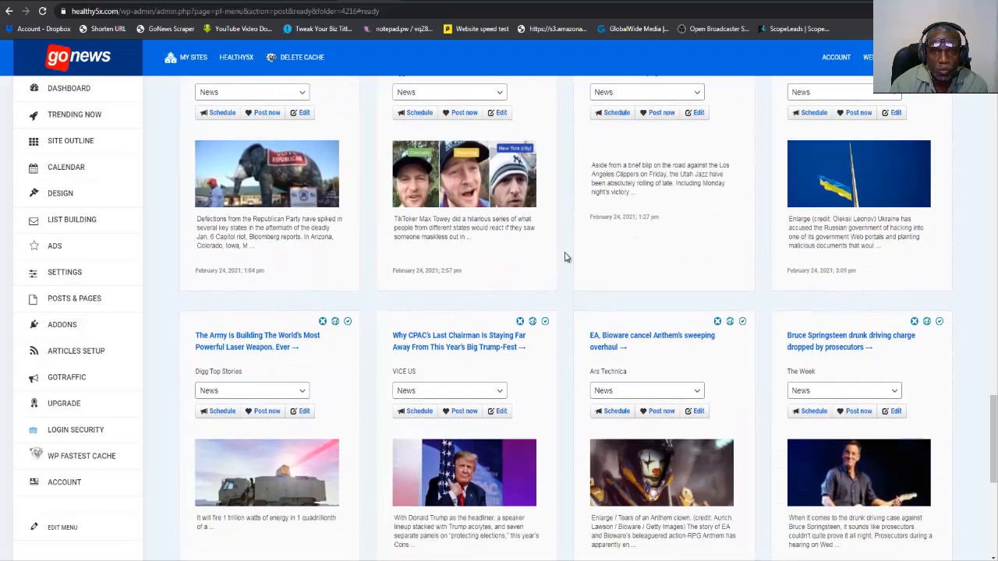
scroll(566, 257, "down", 2)
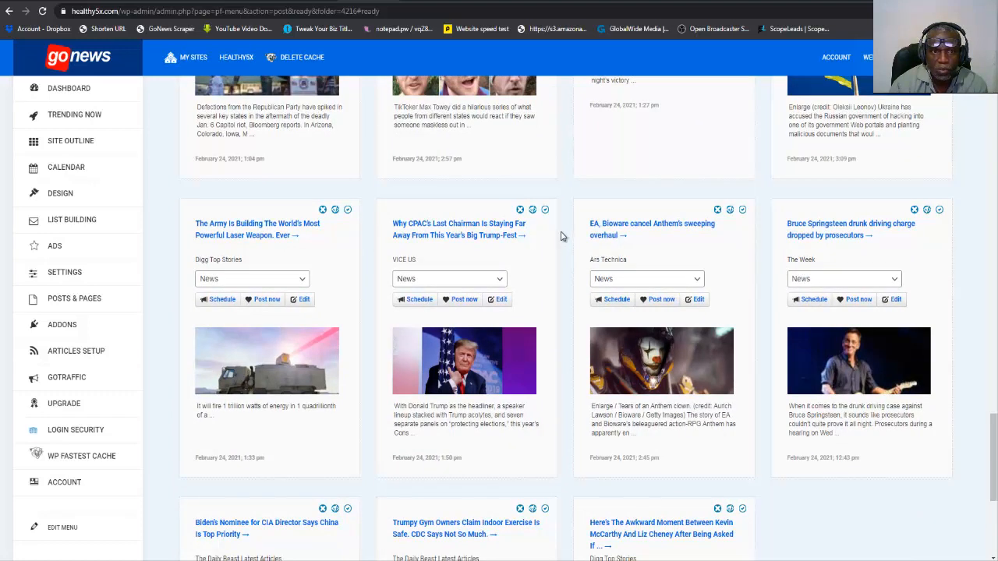
scroll(563, 236, "down", 3)
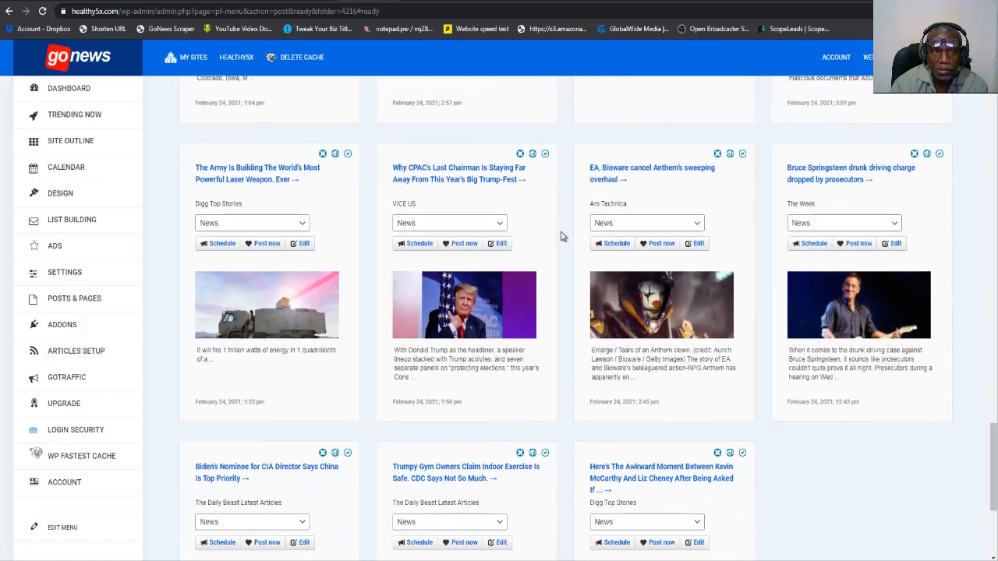
scroll(563, 236, "down", 2)
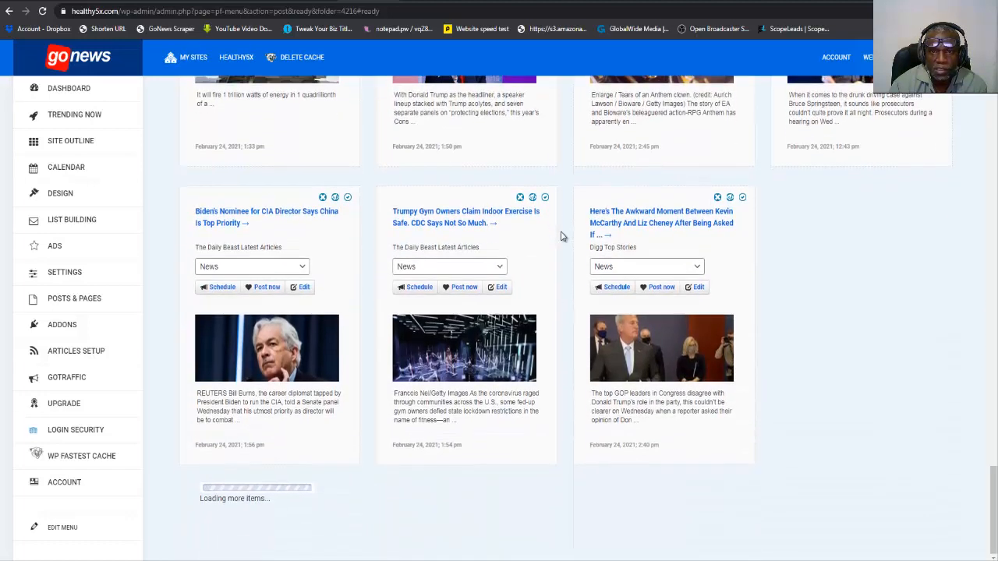
scroll(564, 236, "up", 5)
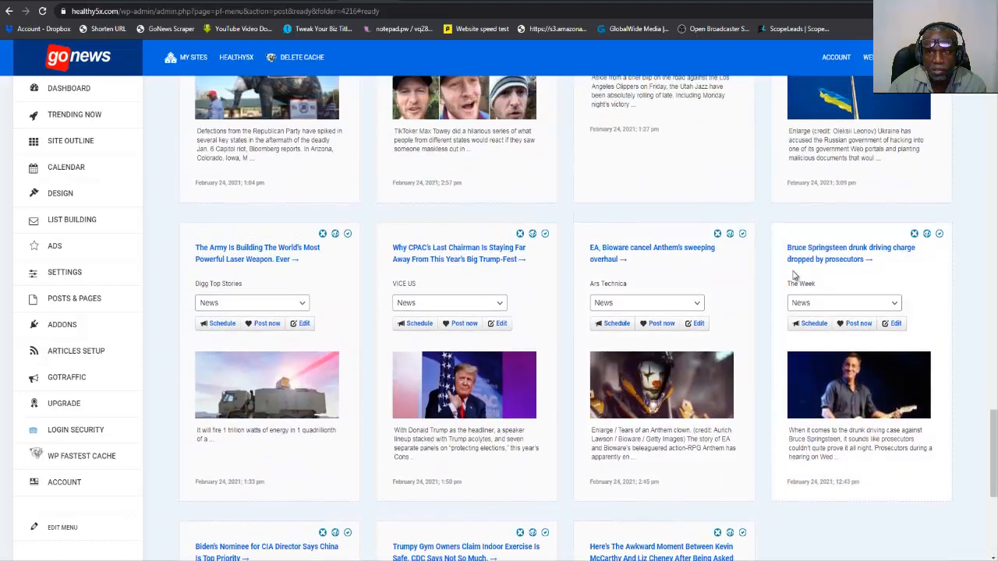
left_click(858, 324)
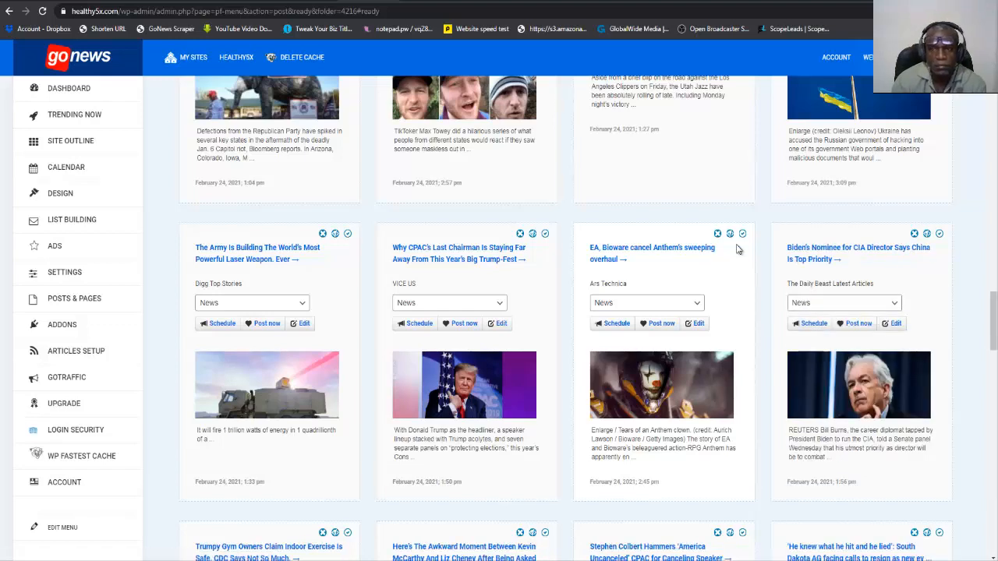
scroll(739, 248, "down", 5)
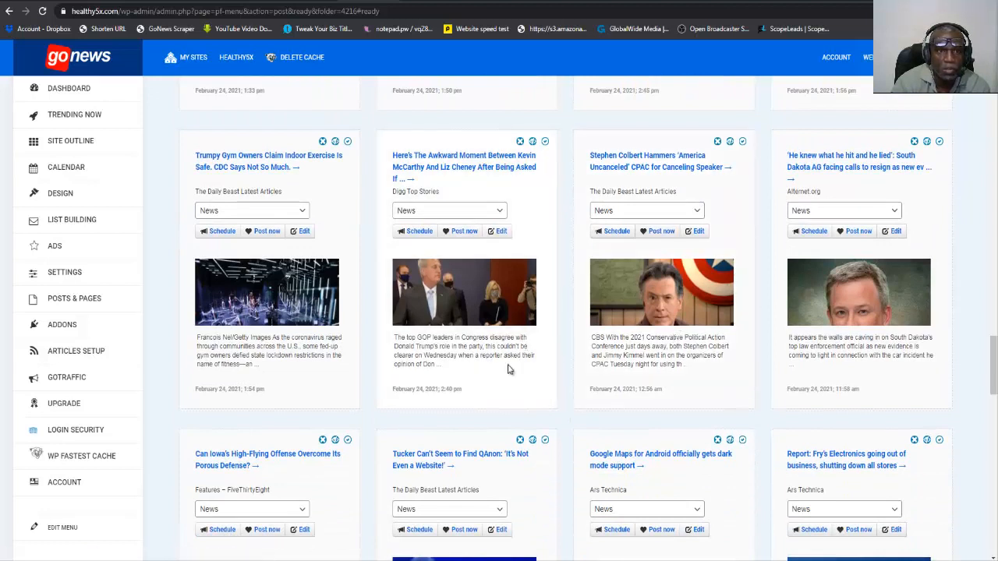
left_click(267, 232)
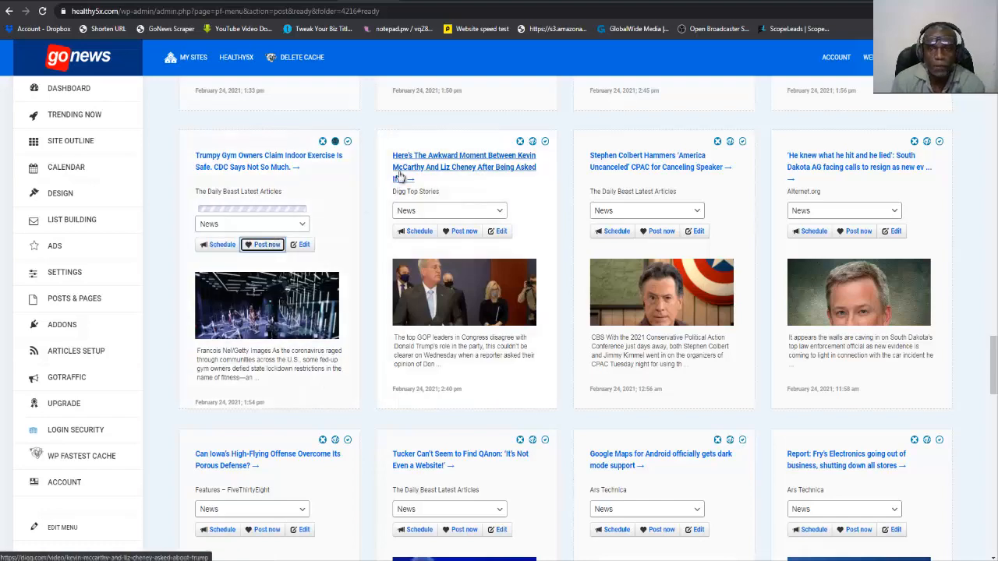
Reload the healthy5x.com homepage and check the Trending News block for the posted articles.
scroll(400, 177, "up", 7)
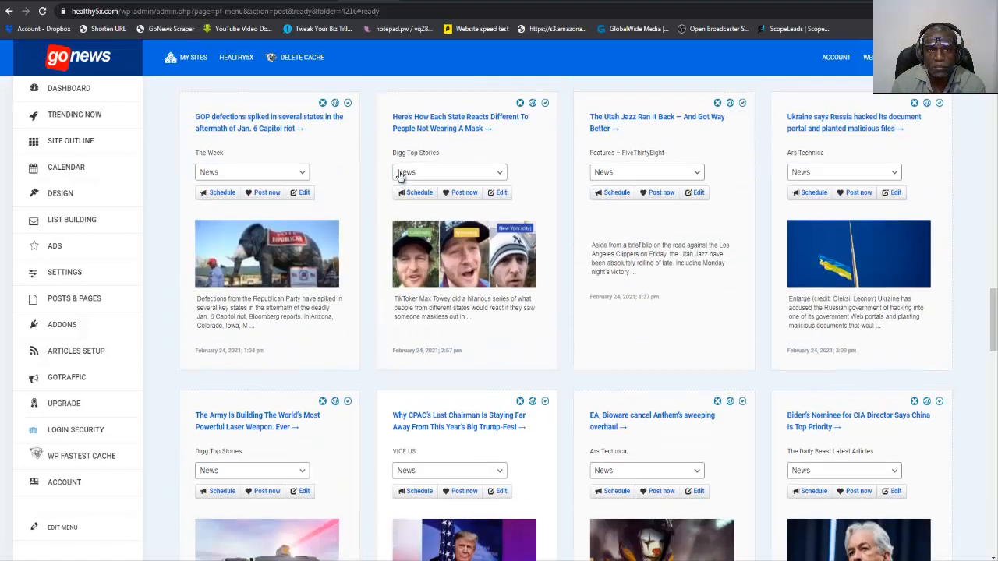
left_click(424, 1)
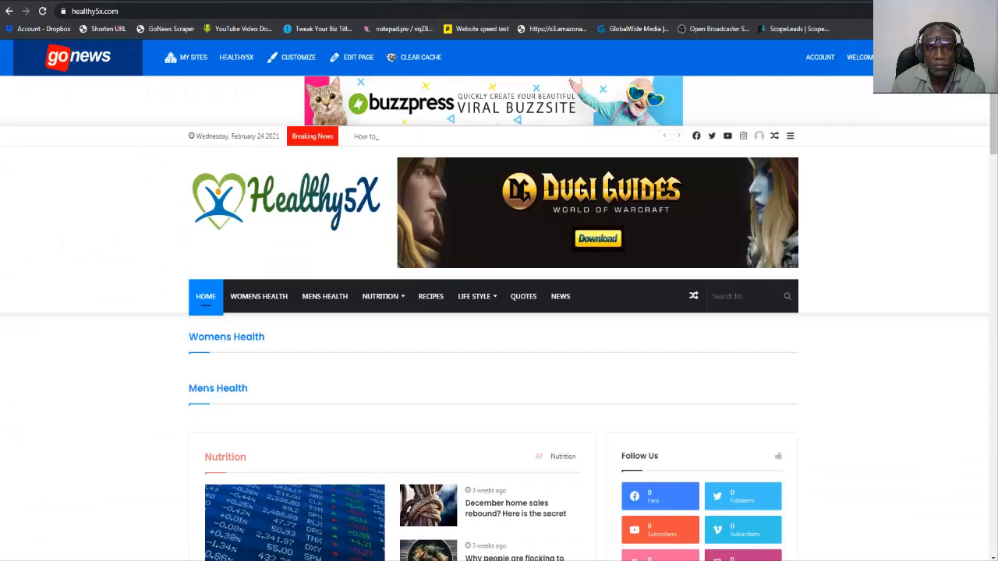
left_click(42, 11)
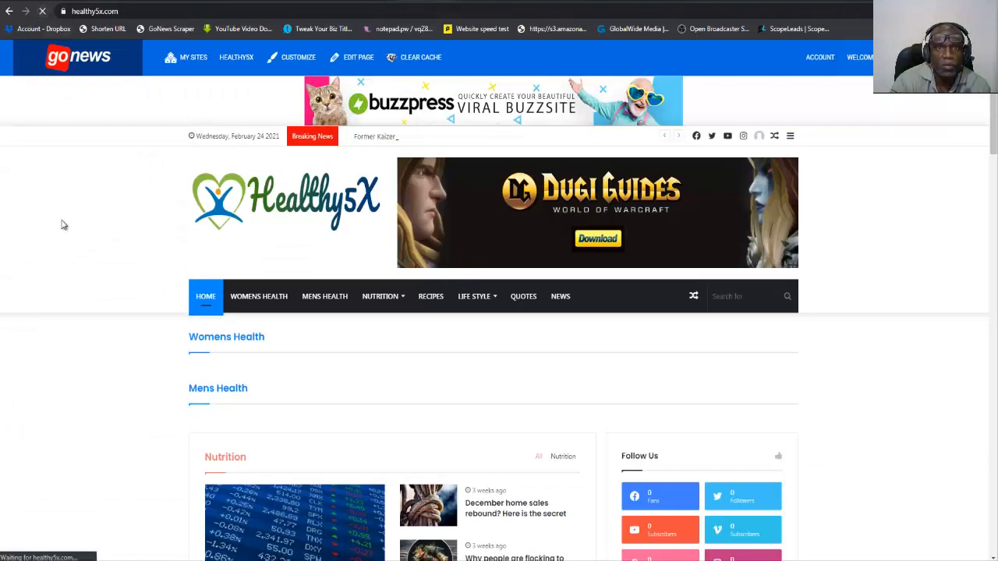
scroll(64, 225, "down", 15)
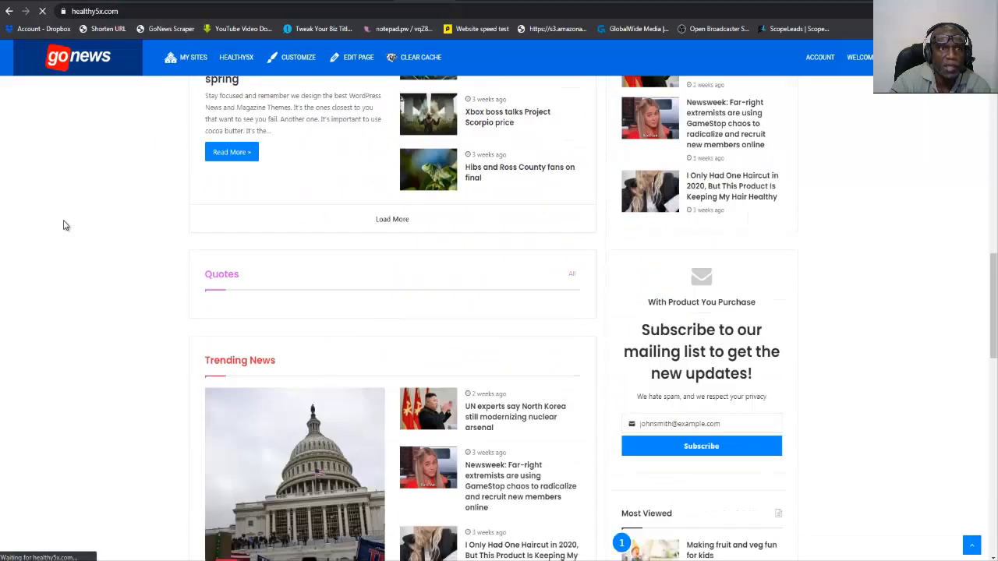
scroll(64, 225, "down", 3)
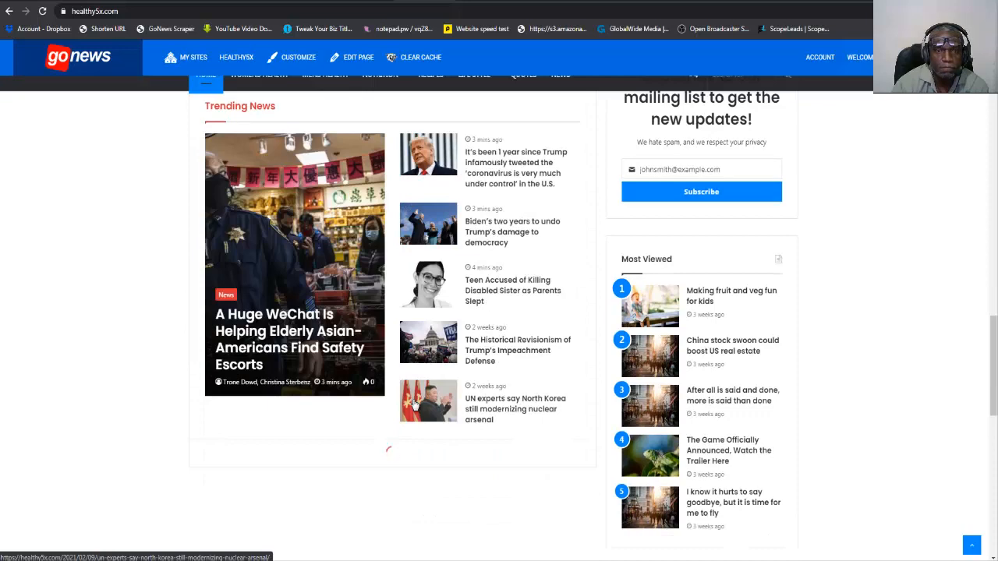
scroll(131, 181, "up", 3)
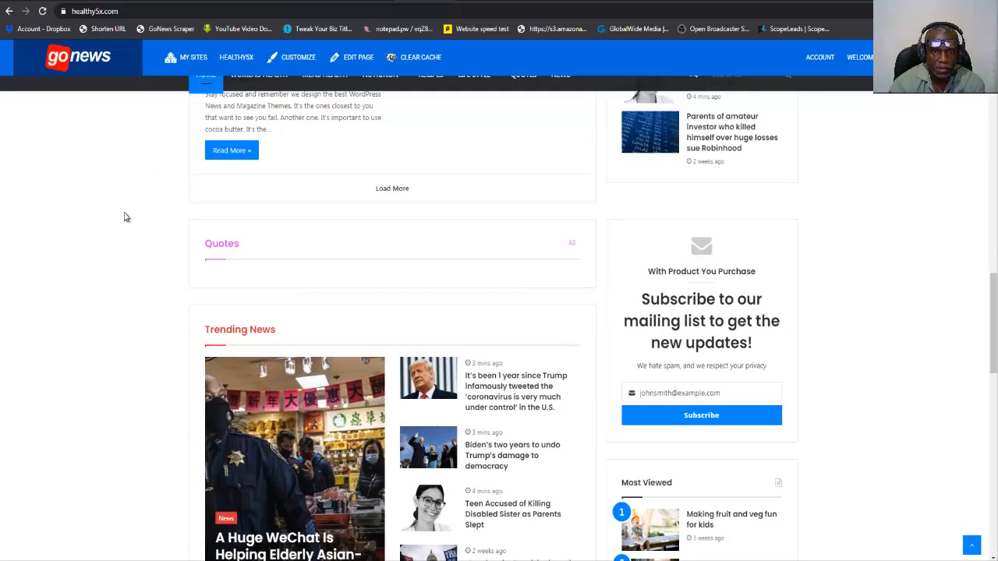
scroll(121, 226, "down", 2)
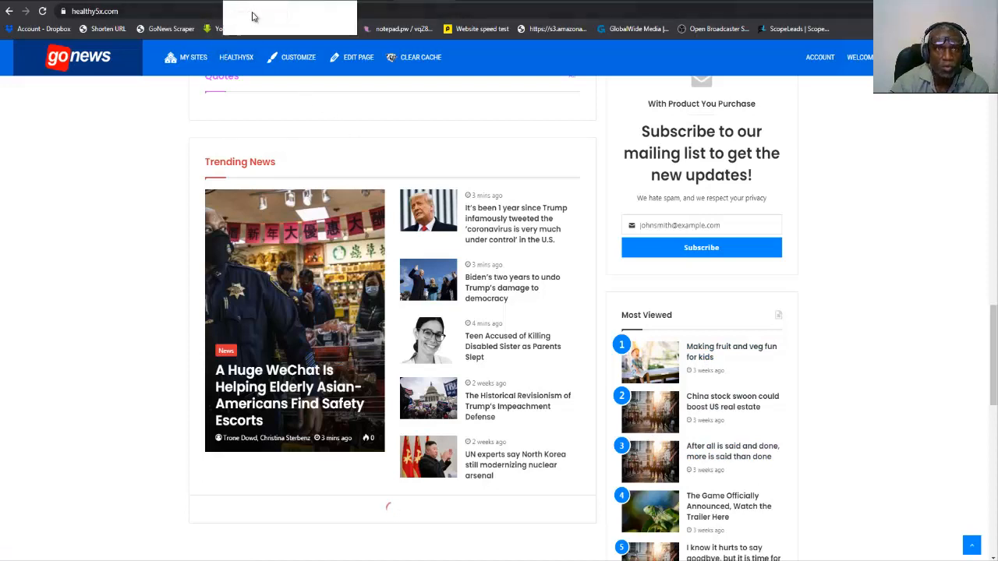
Return to the General News article feed and display the folder list of all content sources.
left_click(362, 4)
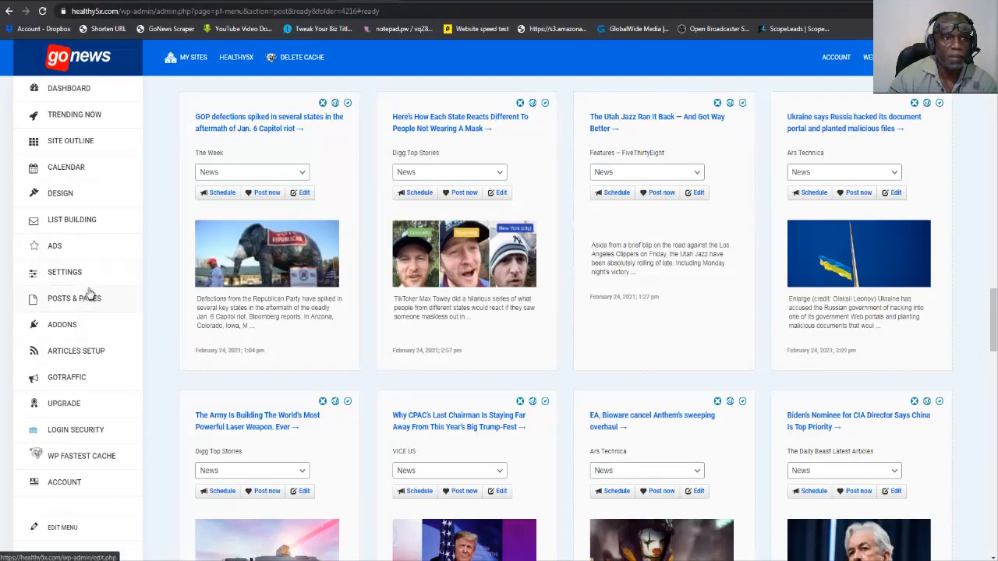
scroll(145, 272, "up", 15)
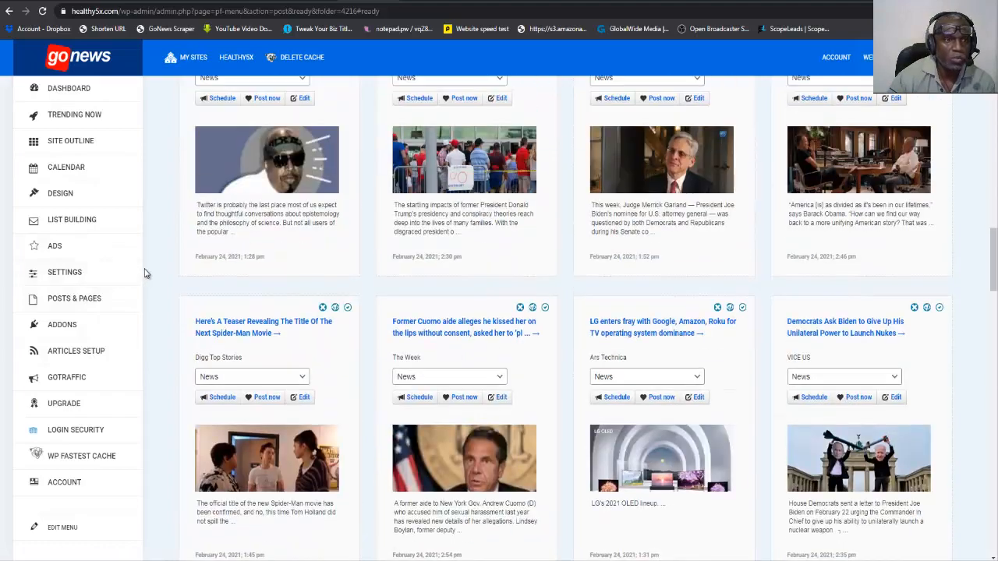
scroll(145, 273, "up", 10)
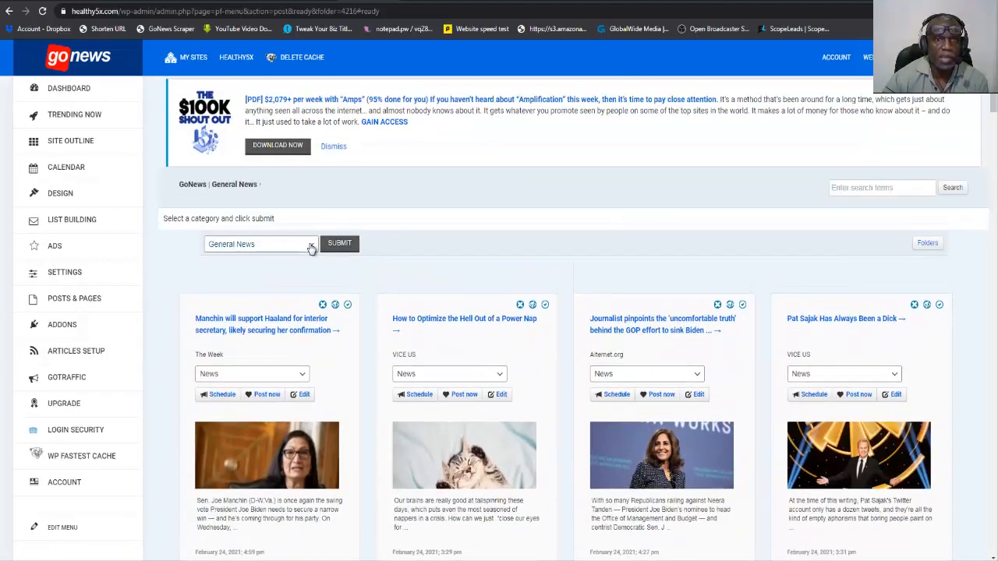
left_click(312, 246)
left_click(311, 246)
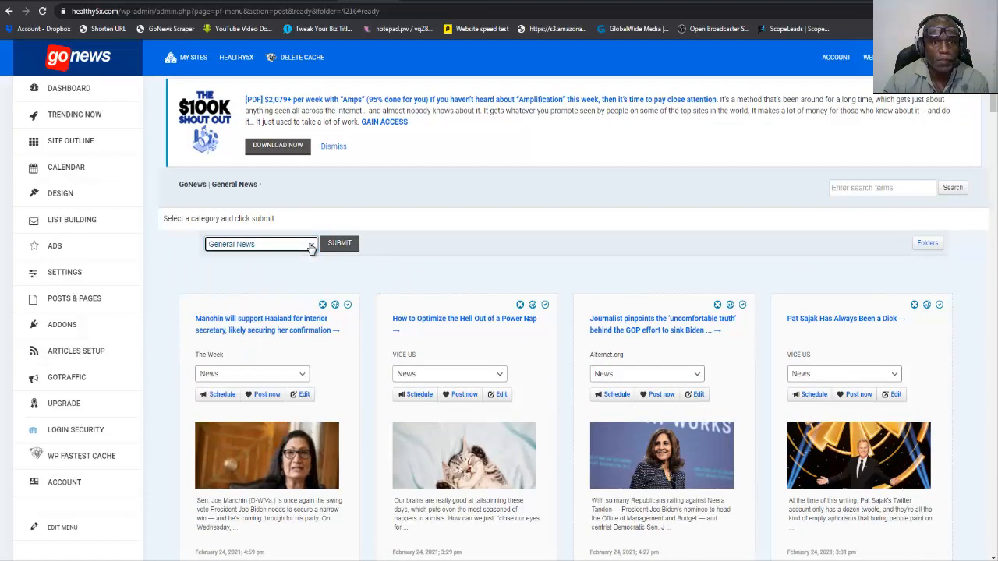
left_click(311, 246)
left_click(311, 247)
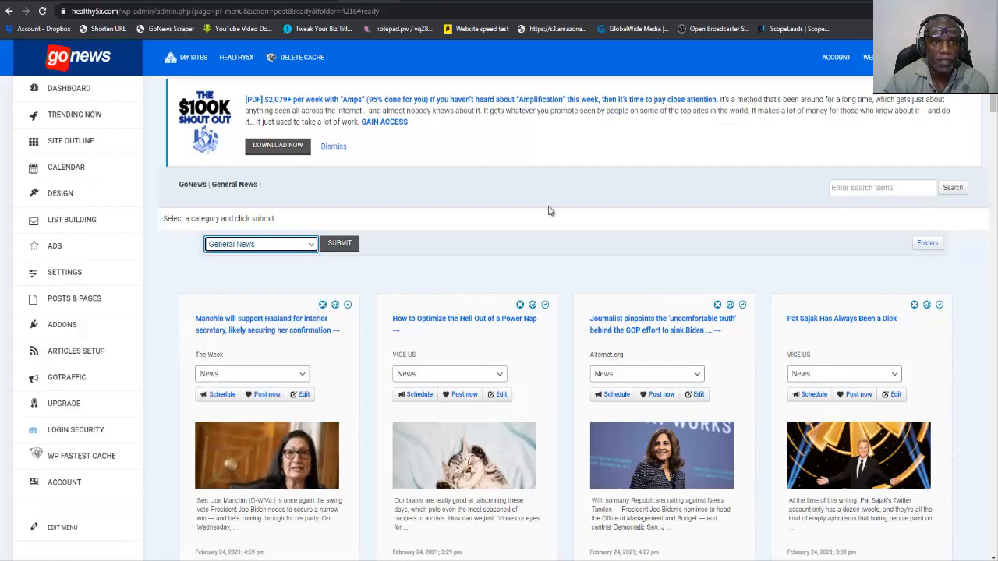
left_click(930, 244)
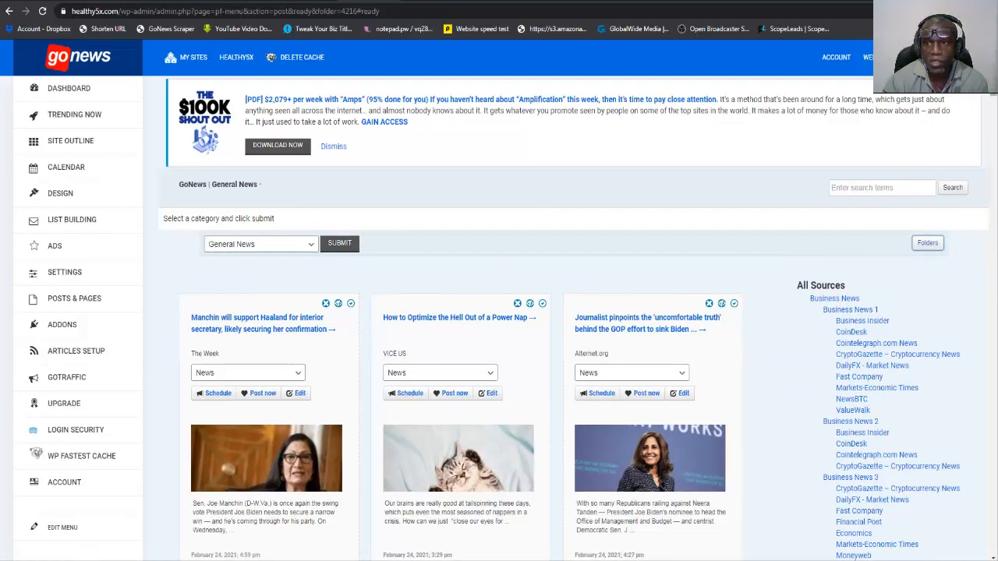
Find the Food52 source in the list of all content sources and load its article feed.
left_click_drag(993, 84, 967, 486)
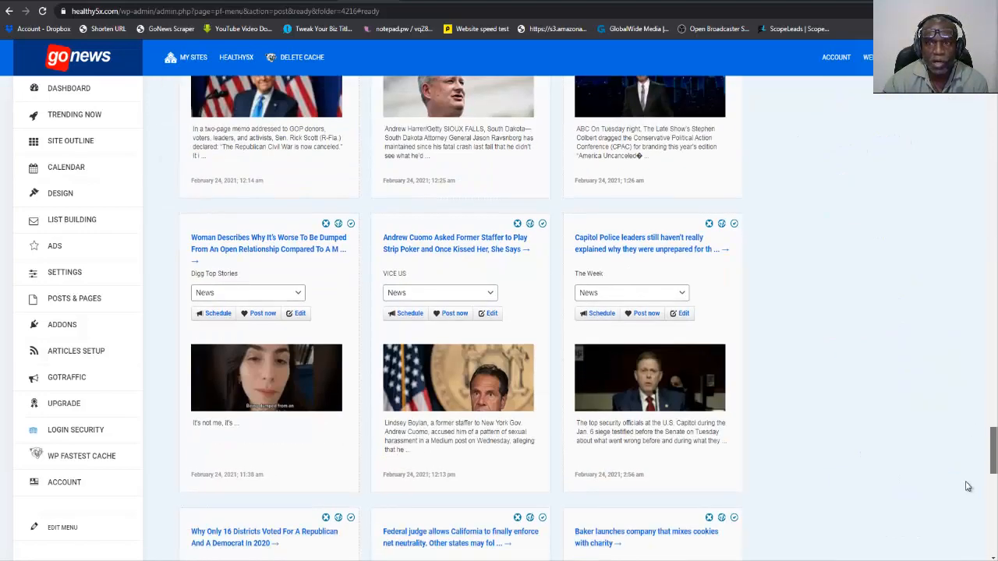
scroll(970, 477, "up", 10)
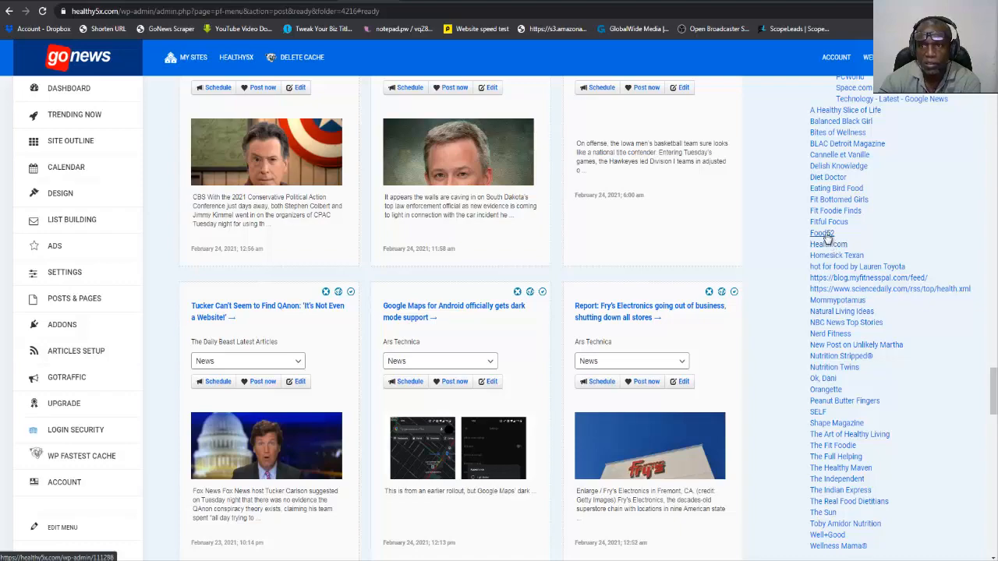
left_click(822, 233)
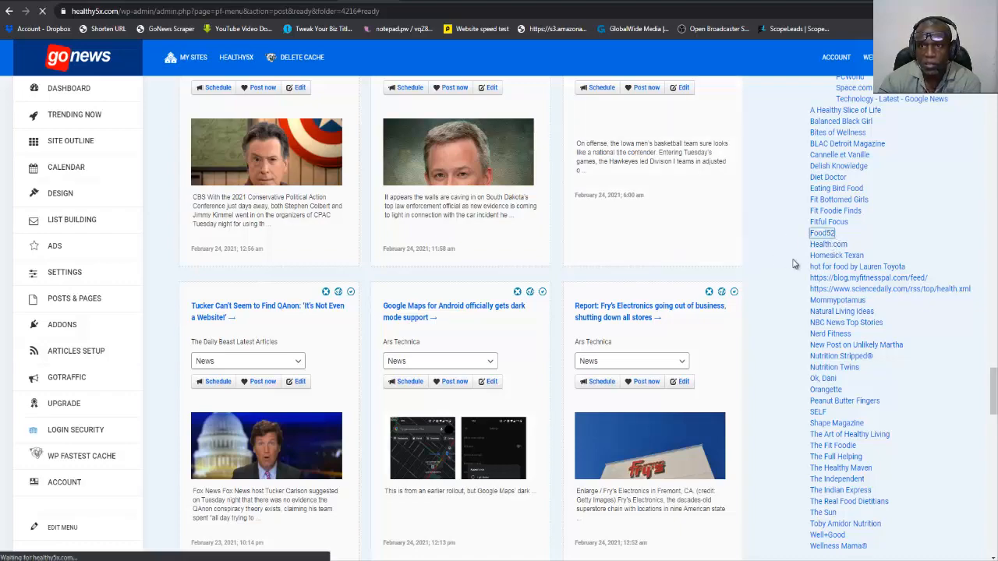
scroll(794, 264, "up", 20)
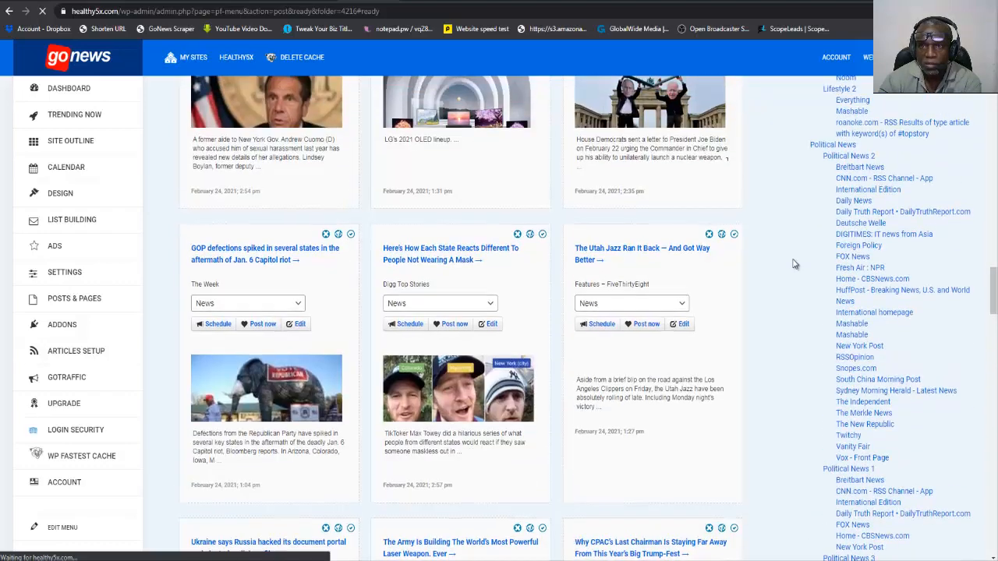
scroll(794, 264, "up", 20)
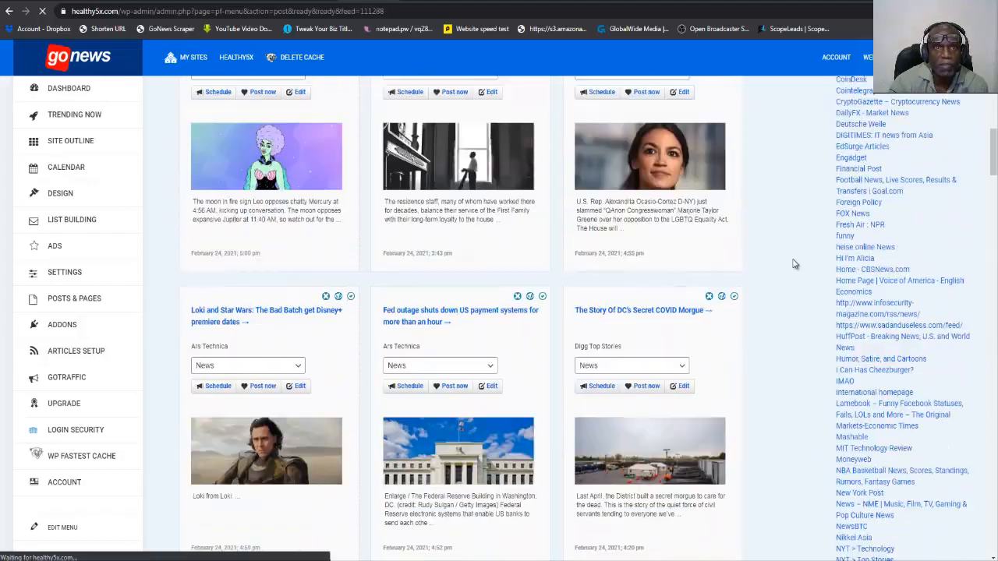
scroll(794, 264, "up", 5)
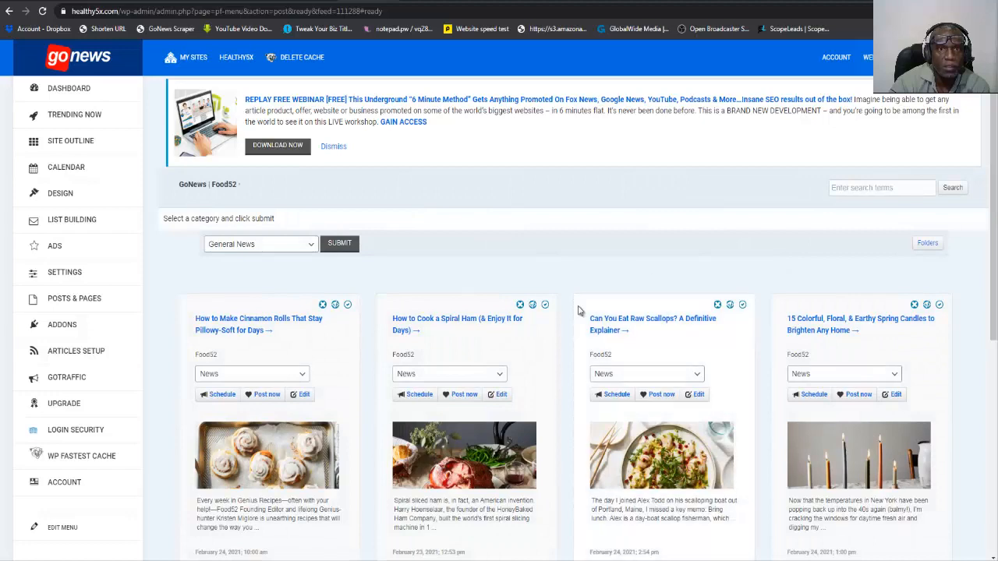
Assign the Food52 article "How to Make Cinnamon Rolls That Stay Pillowy-Soft for Days" to the Recipes category and post it immediately.
scroll(354, 350, "down", 2)
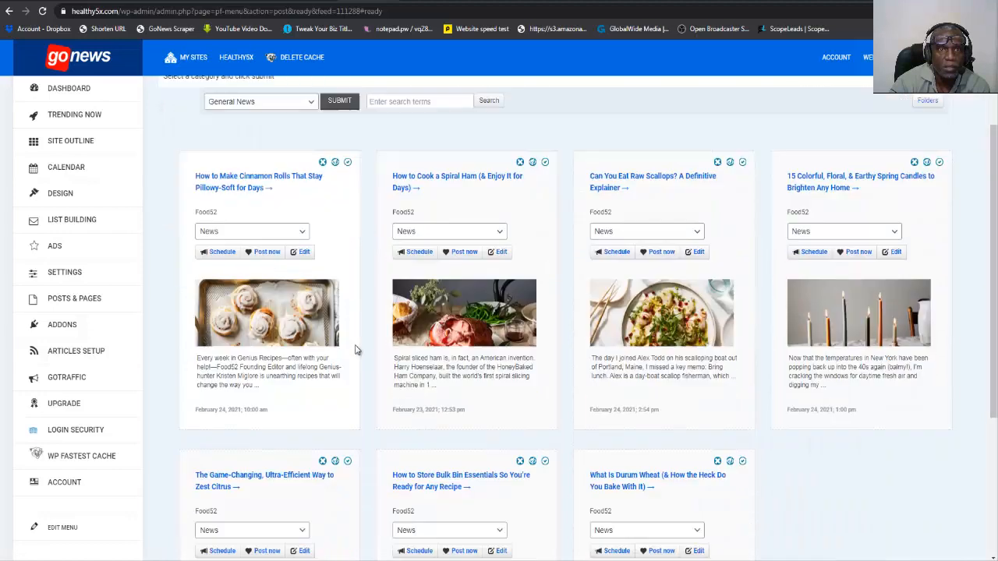
scroll(355, 350, "down", 1)
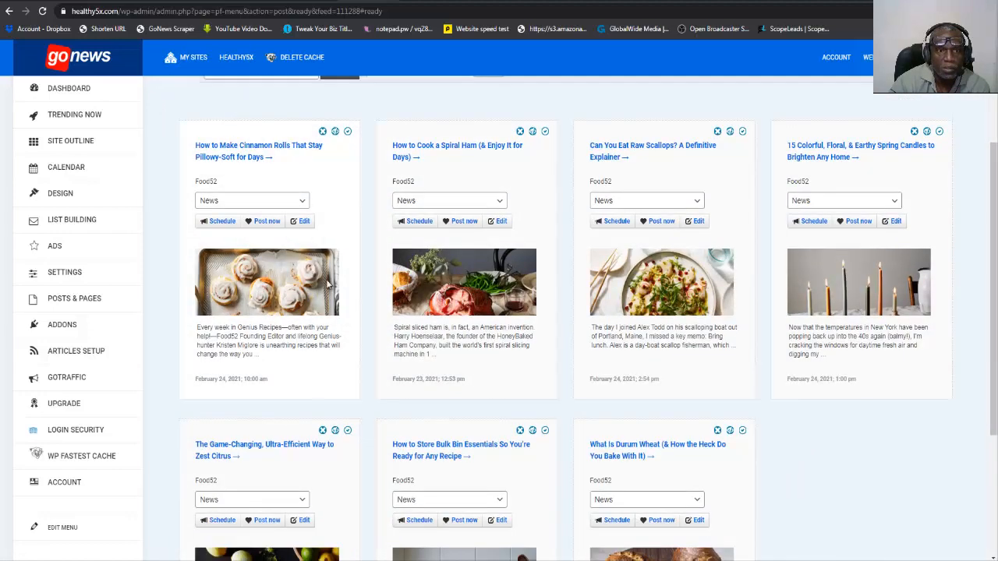
left_click(276, 201)
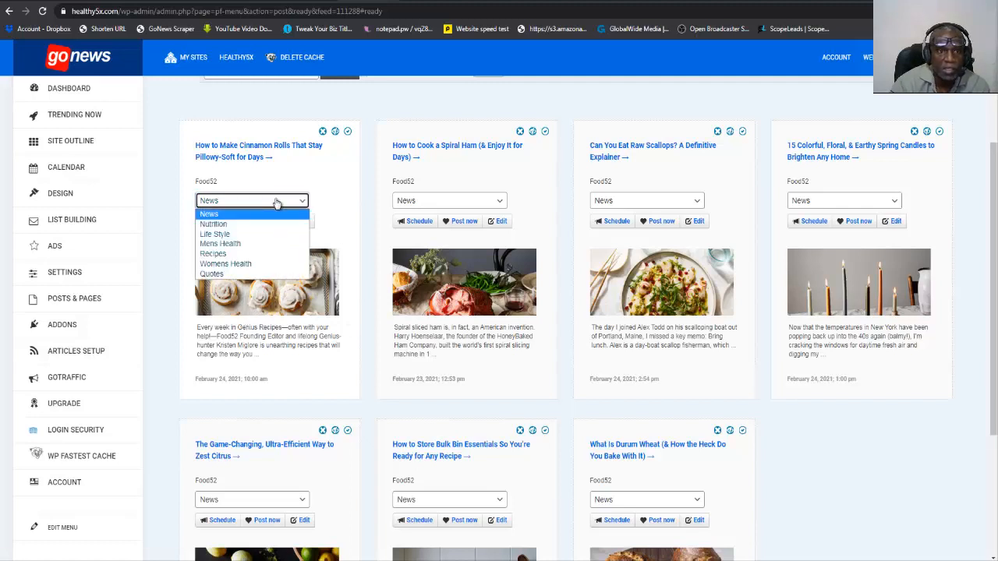
left_click(226, 253)
left_click(266, 223)
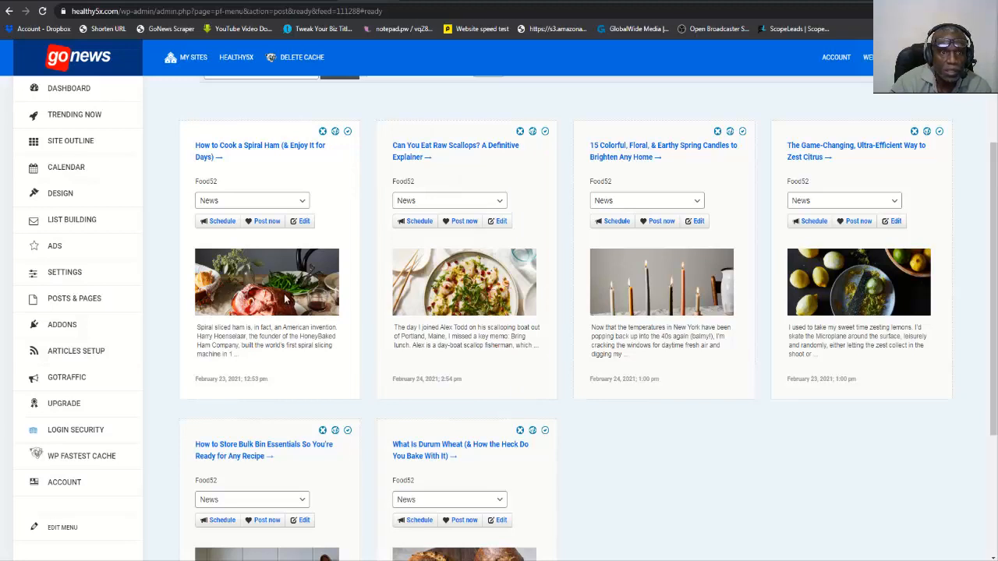
Post "How to Cook a Spiral Ham (& Enjoy It for Days)" and "Can You Eat Raw Scallops? A Definitive Explainer" to the Recipes category.
left_click(276, 204)
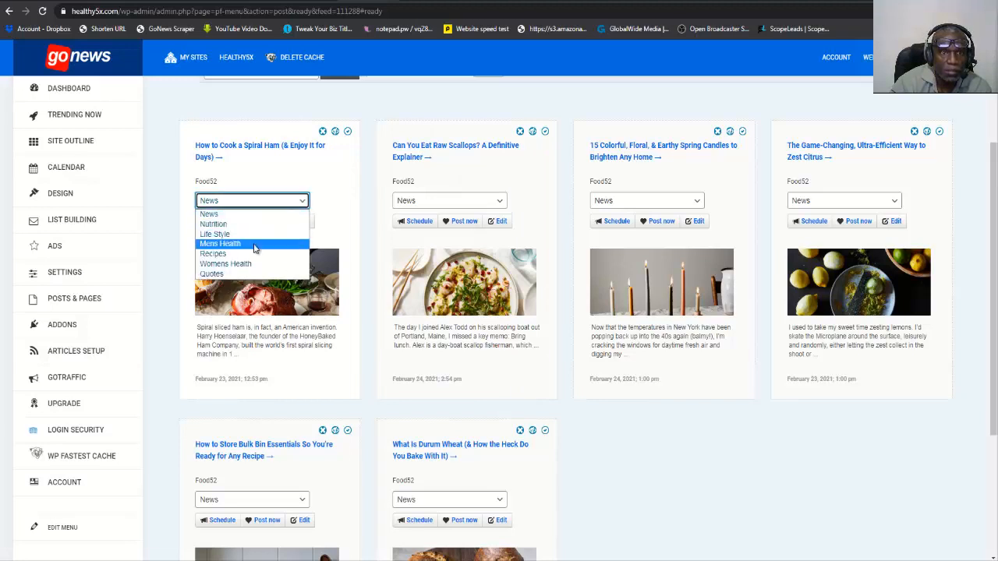
left_click(255, 254)
left_click(265, 222)
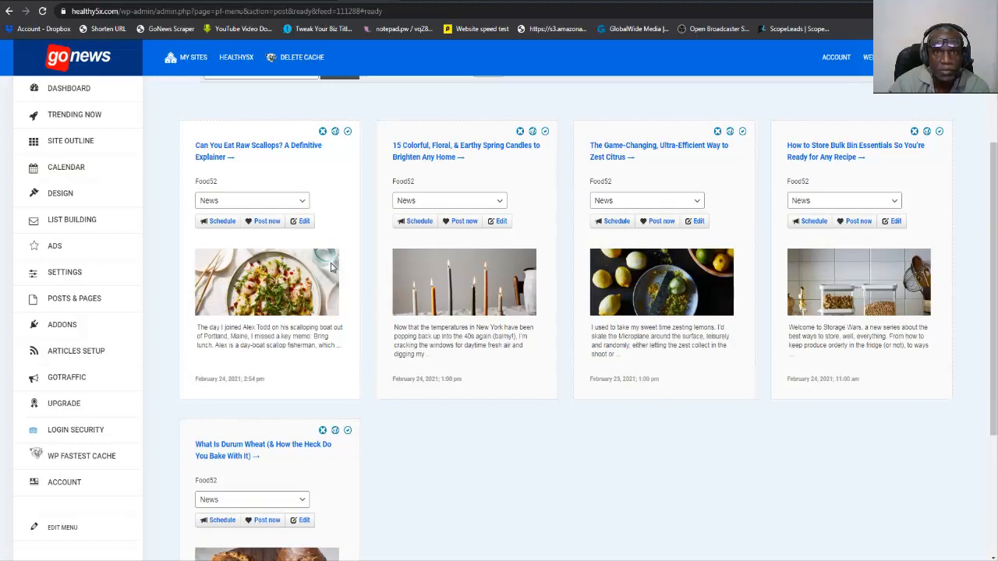
left_click(258, 201)
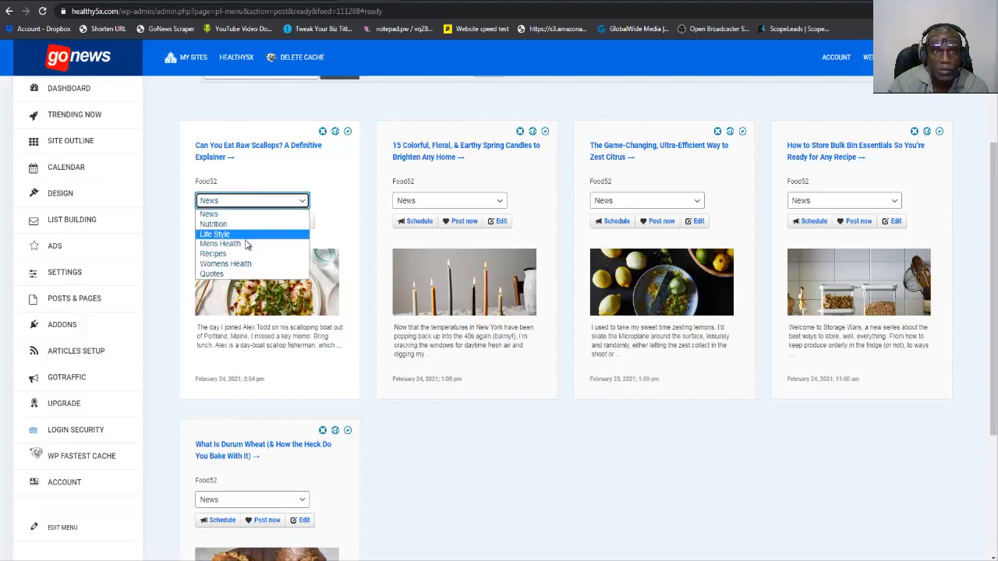
left_click(246, 251)
left_click(264, 222)
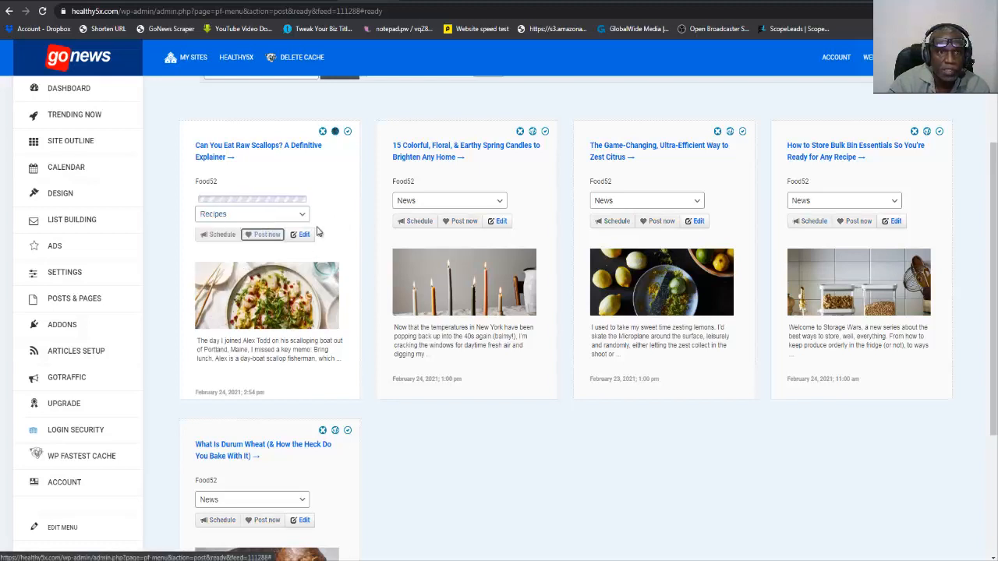
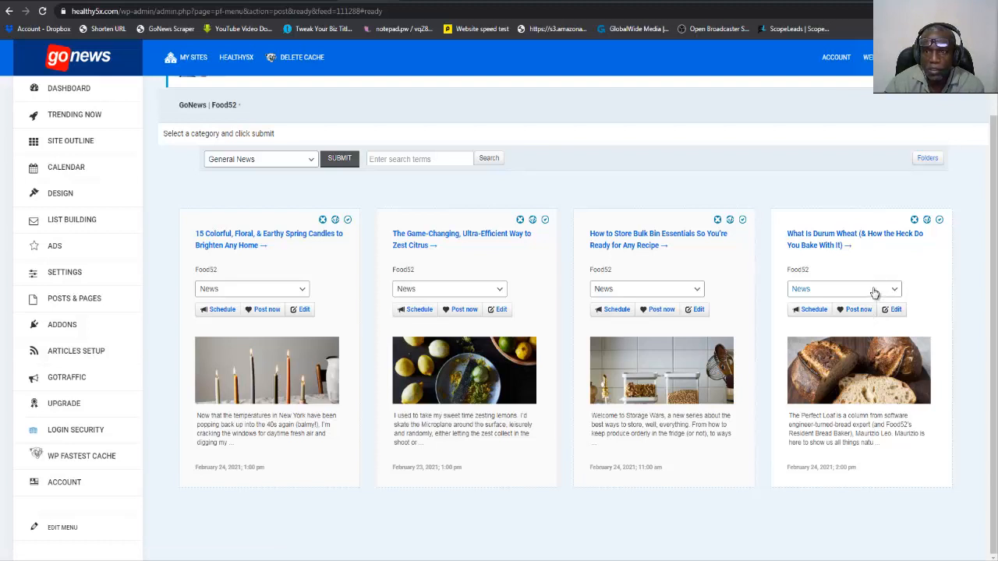
Assign the Food52 article "What Is Durum Wheat (& How the Heck Do You Bake With It)" to the Nutrition category and post it immediately.
left_click(875, 293)
left_click(846, 314)
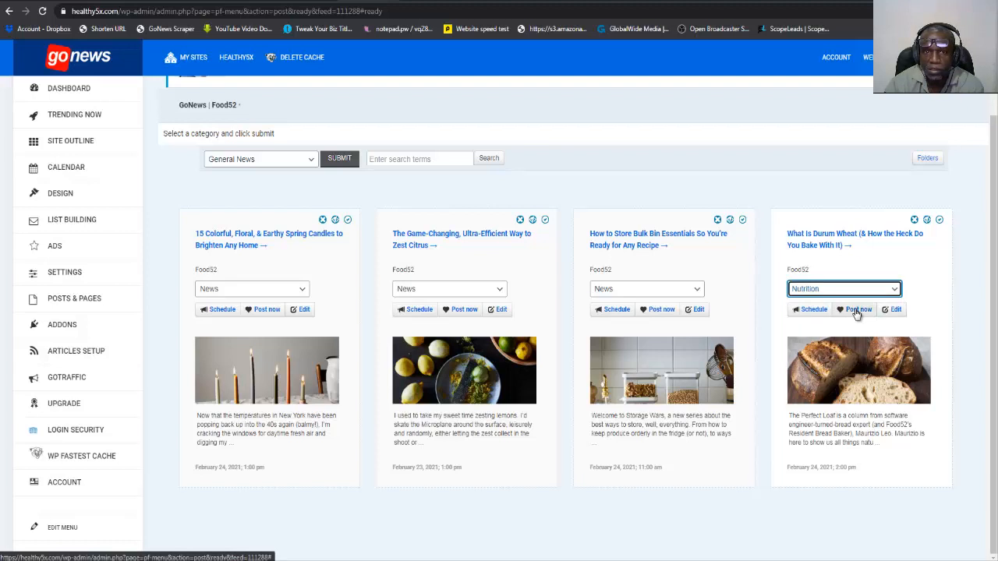
left_click(858, 311)
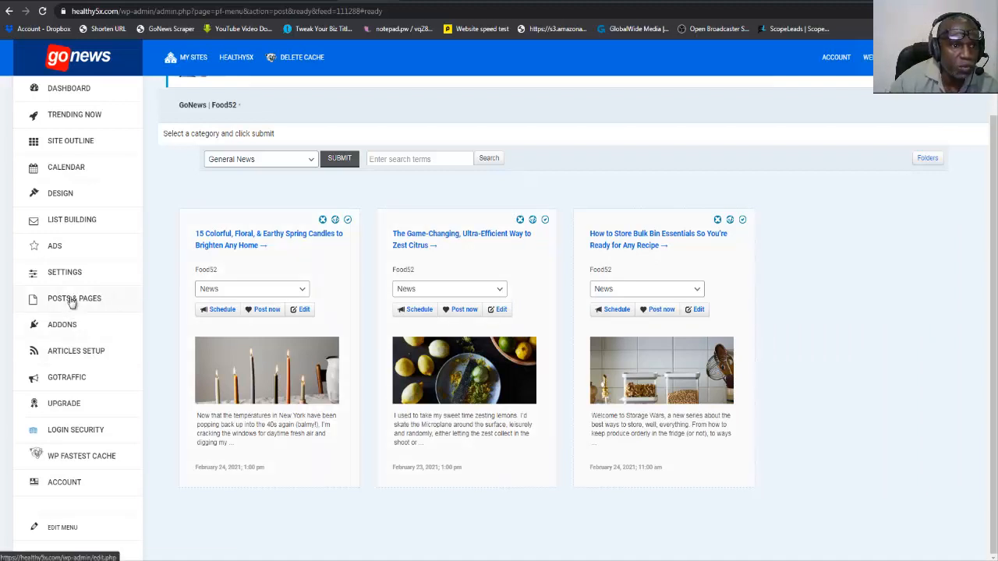
Open the list of all posts on the site.
mouse_move(71, 301)
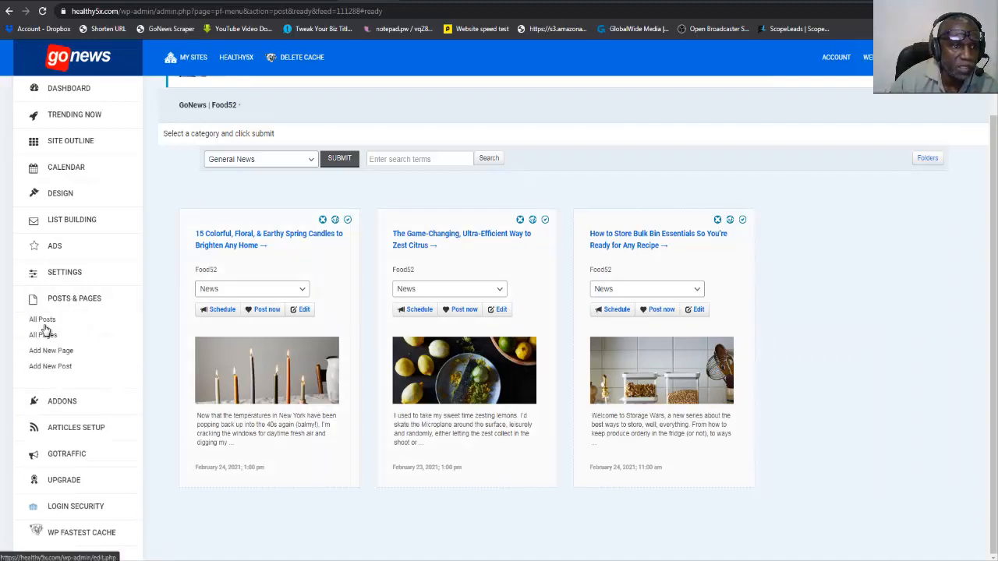
left_click(43, 321)
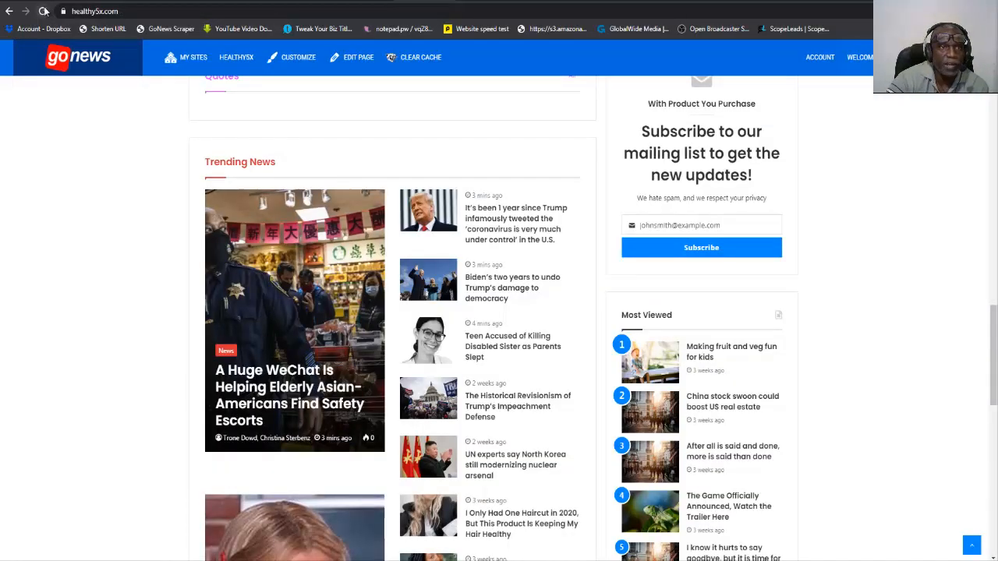
left_click(369, 2)
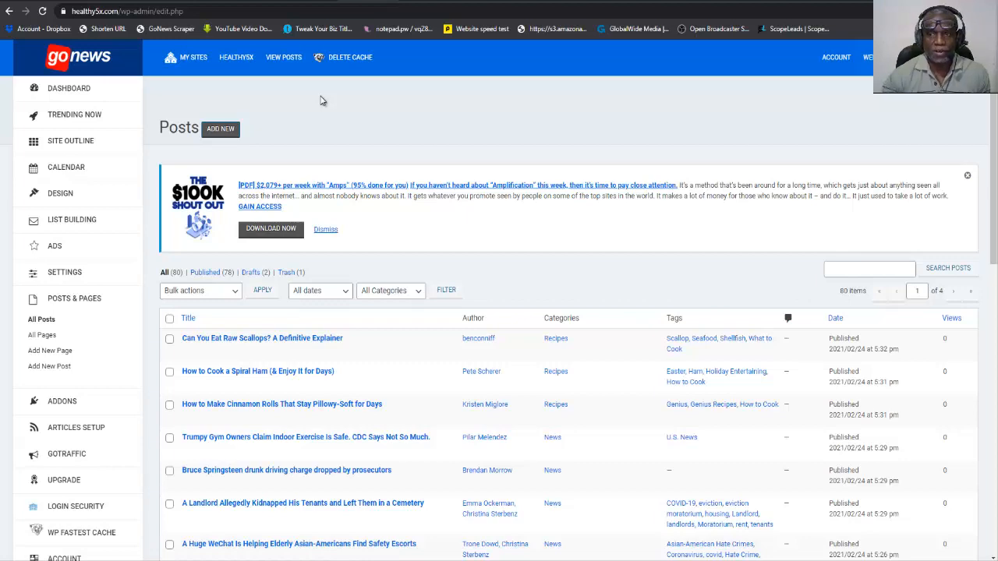
Examine the titles, categories and dates in the posts list to find old posts that do not belong on the site.
scroll(296, 227, "down", 7)
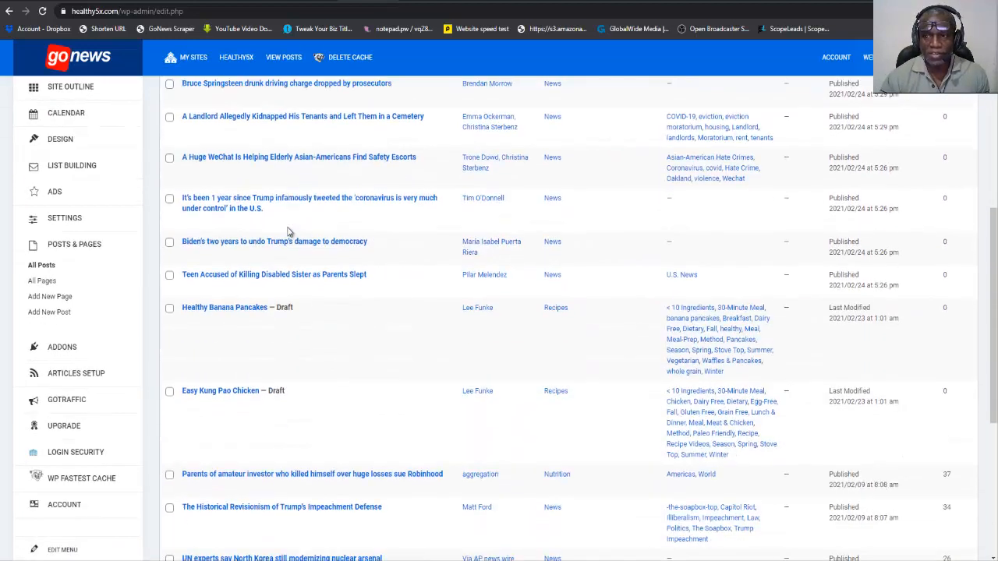
scroll(288, 232, "down", 2)
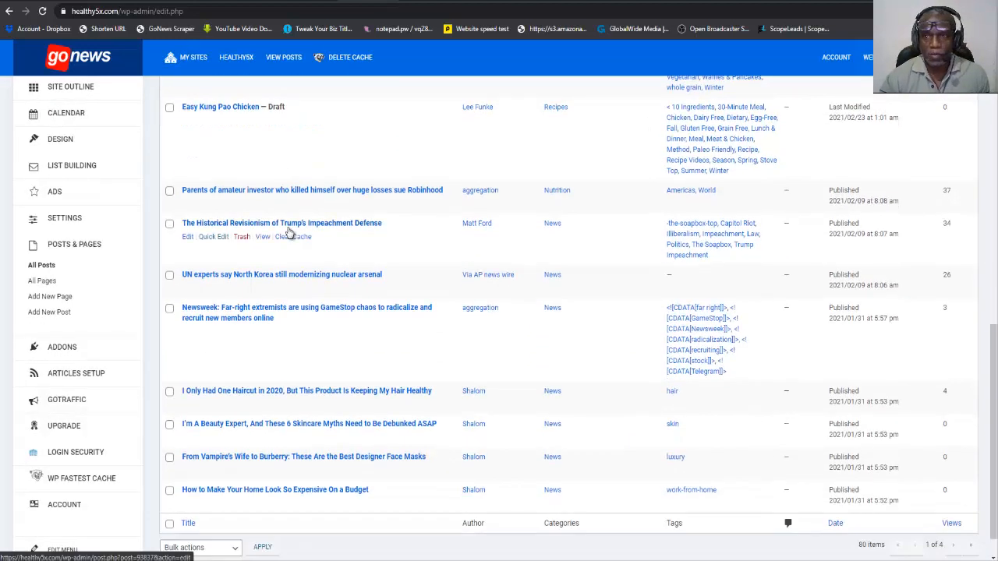
scroll(288, 234, "up", 4)
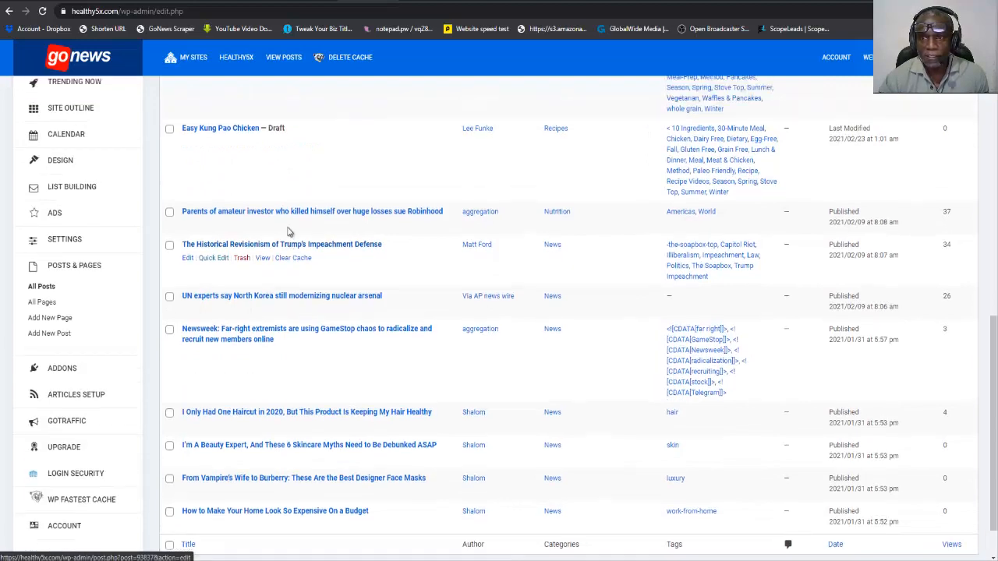
scroll(294, 235, "down", 1)
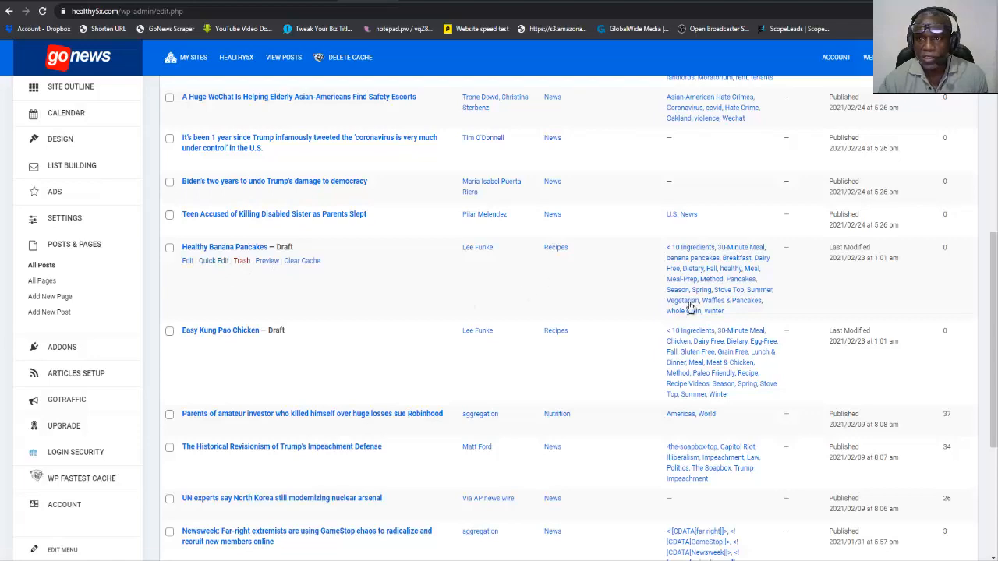
scroll(782, 344, "down", 2)
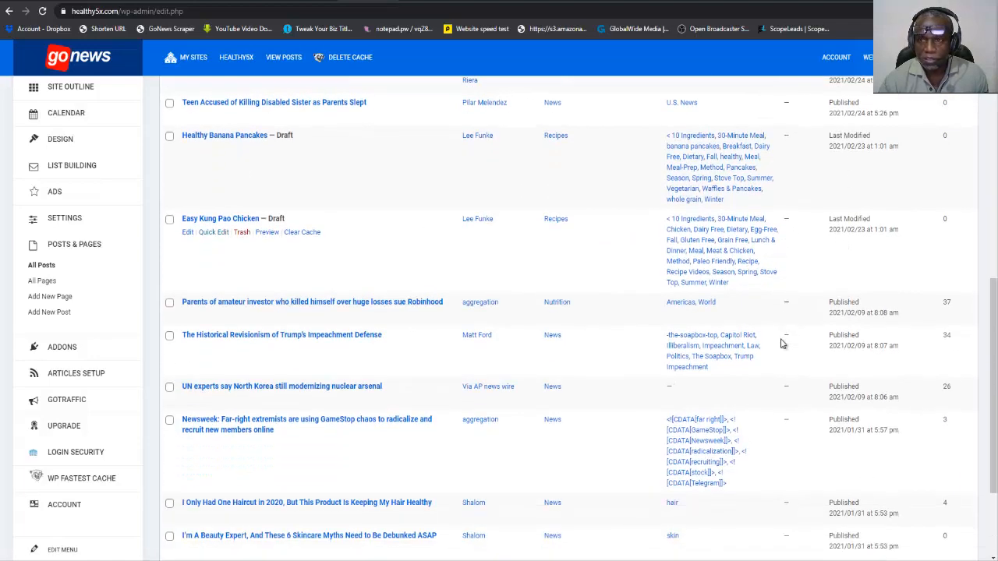
scroll(772, 312, "up", 3)
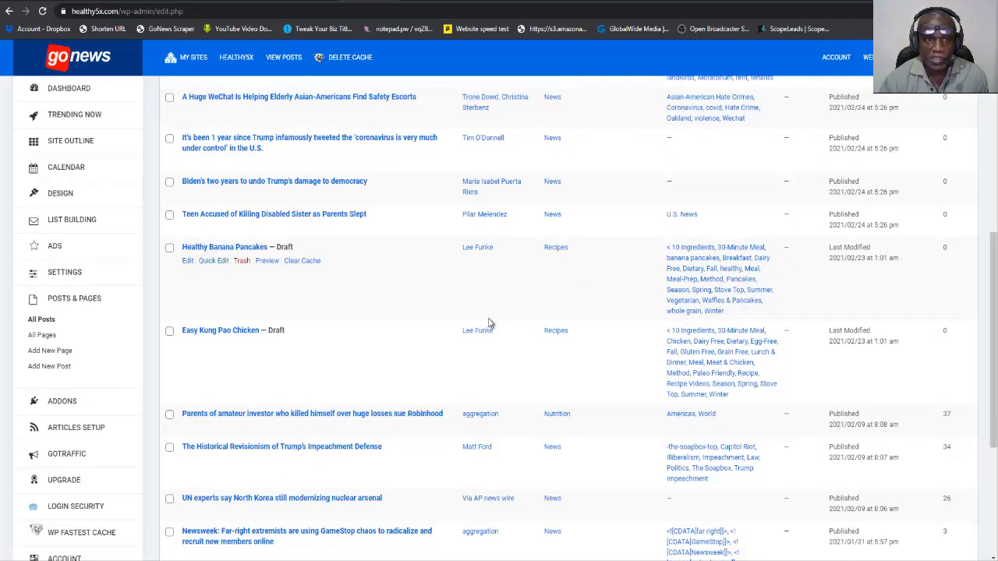
scroll(315, 312, "down", 2)
scroll(250, 289, "down", 2)
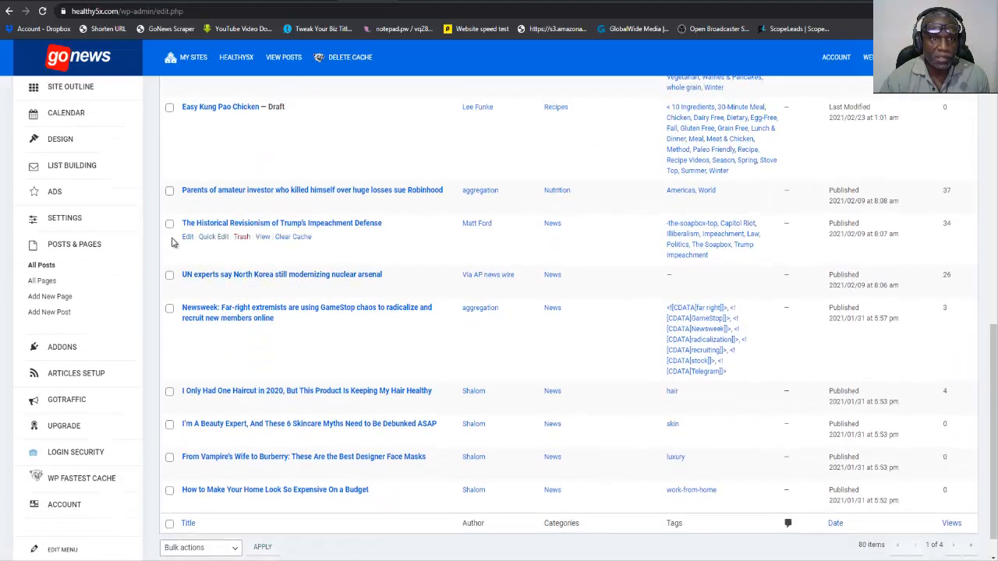
scroll(170, 234, "up", 10)
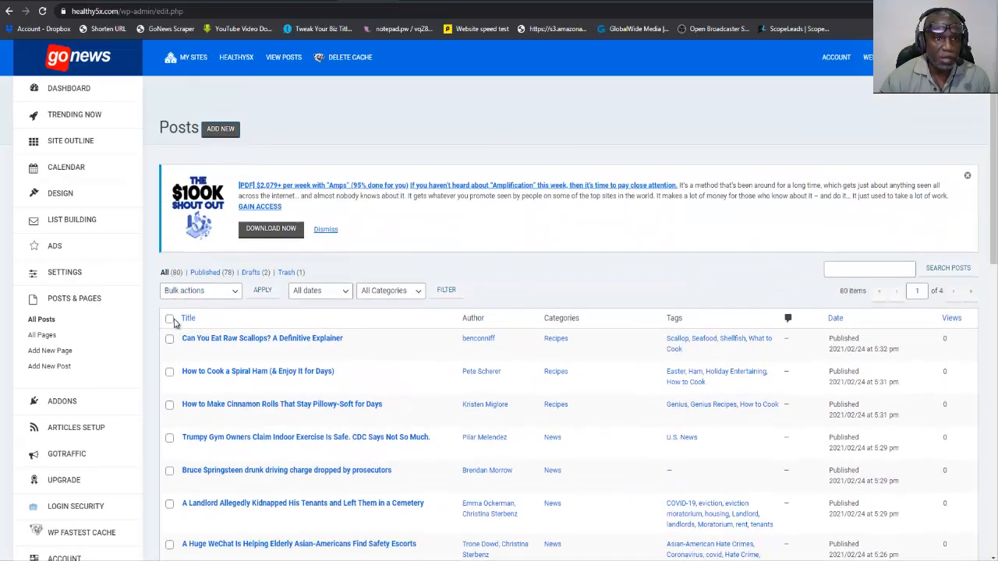
Move the published posts listed below the "Easy Kung Pao Chicken" draft to the trash in bulk, excluding that draft and everything above it.
scroll(170, 323, "down", 10)
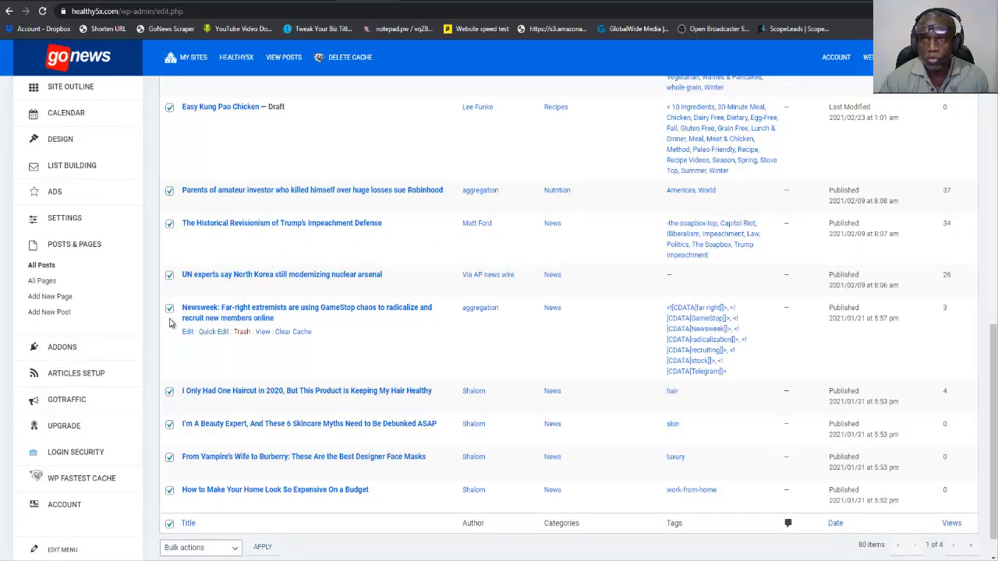
scroll(170, 194, "up", 3)
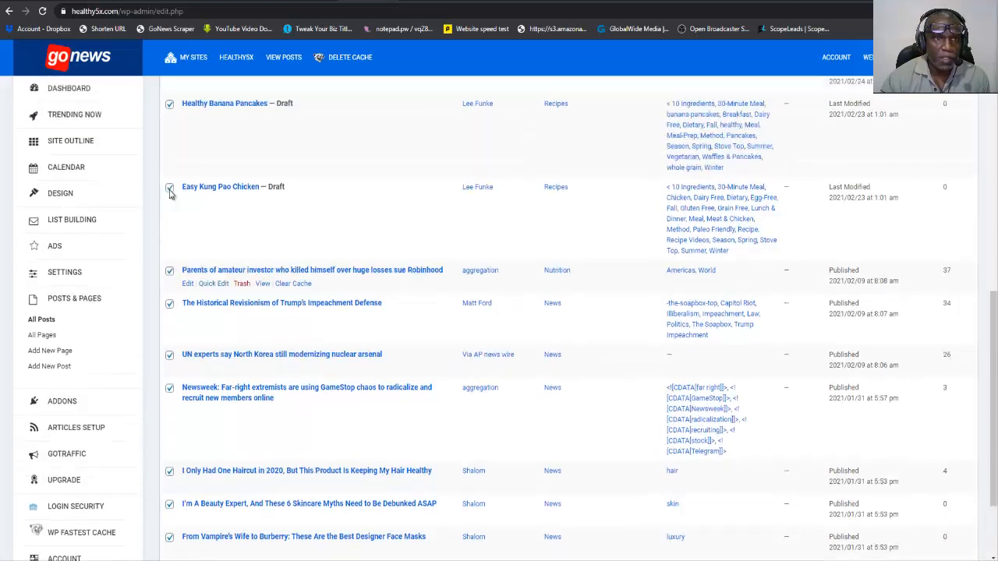
left_click(169, 274)
scroll(164, 248, "up", 1)
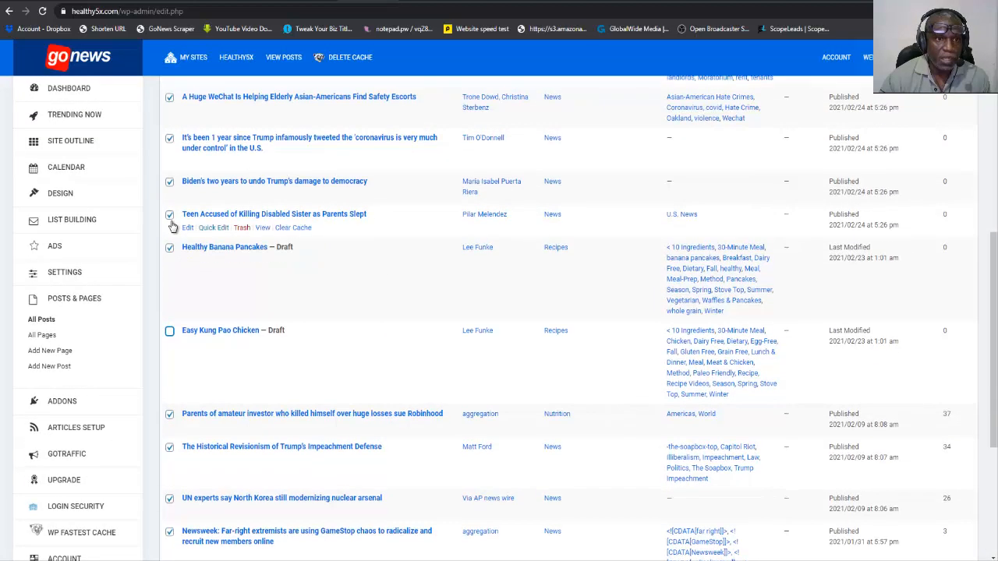
left_click(169, 247)
left_click(169, 215)
scroll(169, 187, "up", 1)
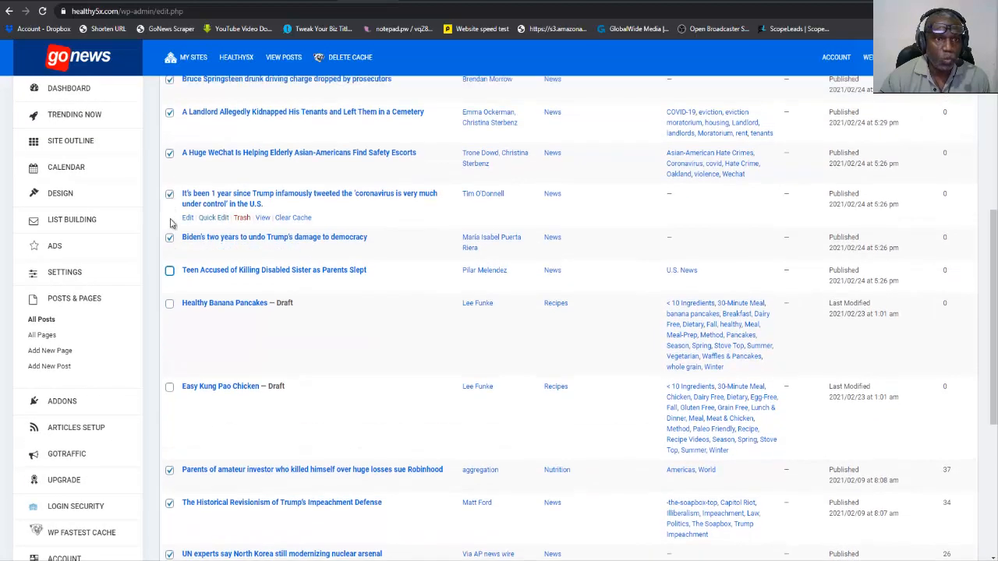
left_click(169, 238)
left_click(169, 194)
scroll(171, 199, "up", 3)
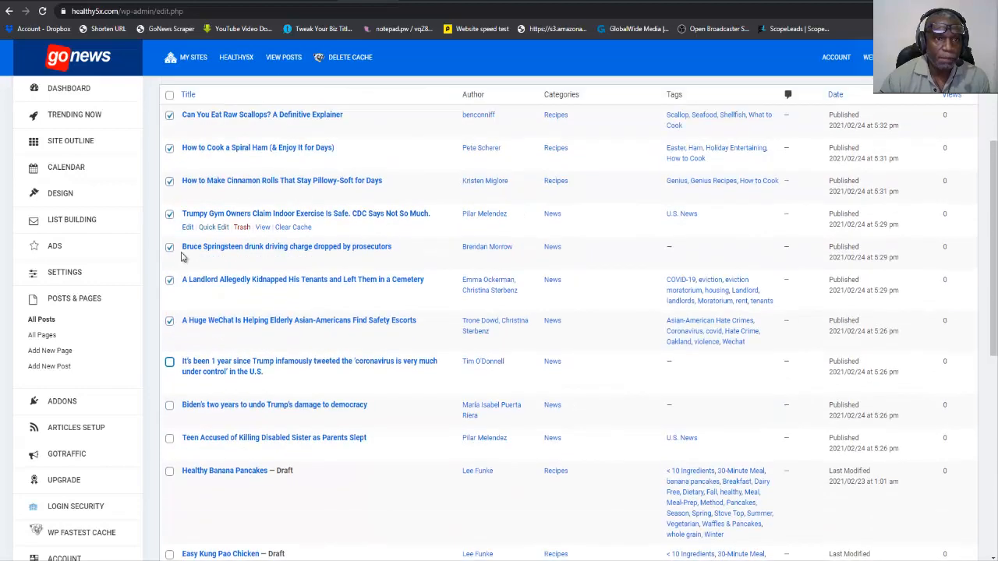
left_click(169, 321)
left_click(170, 247)
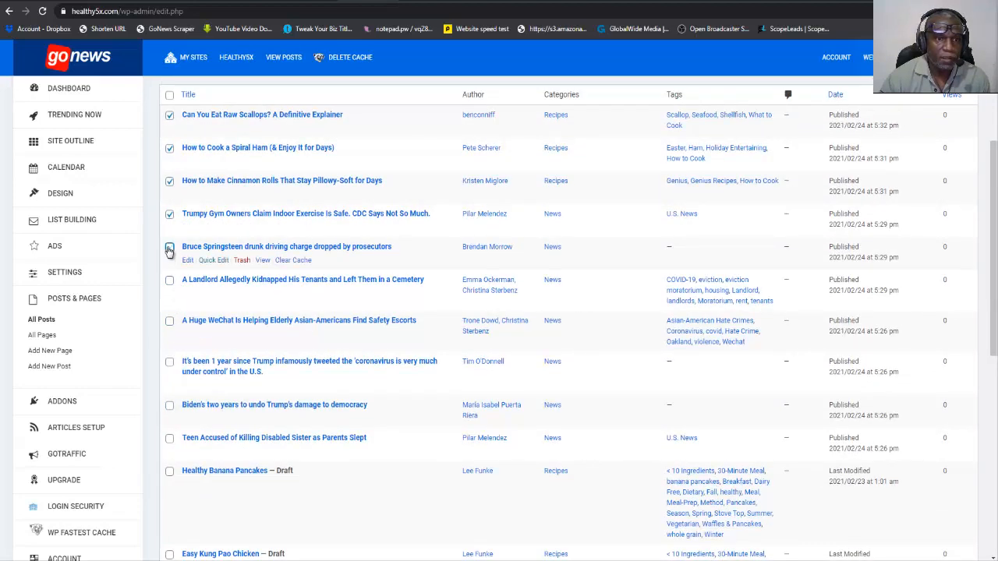
left_click(169, 213)
left_click(169, 181)
left_click(169, 150)
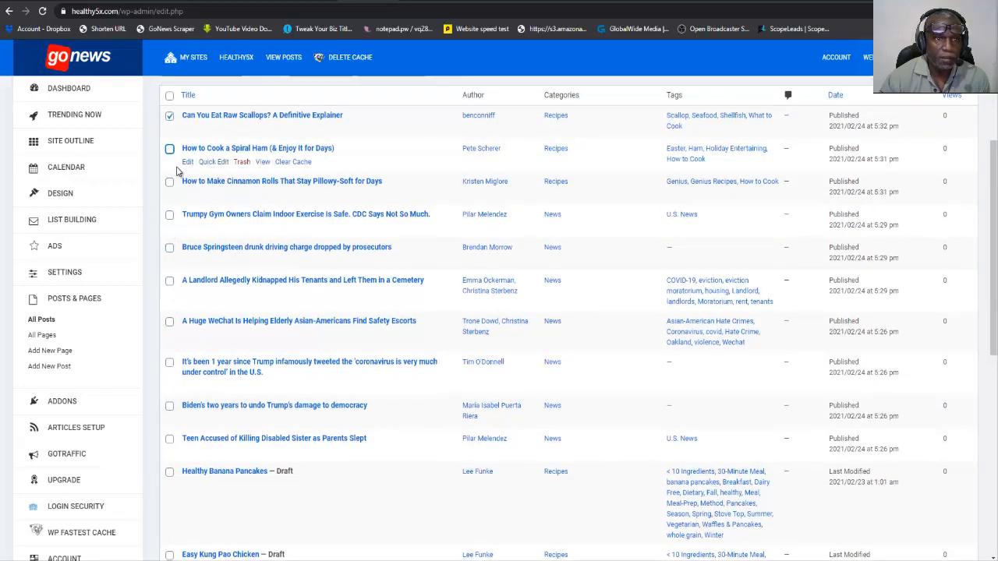
scroll(171, 156, "up", 2)
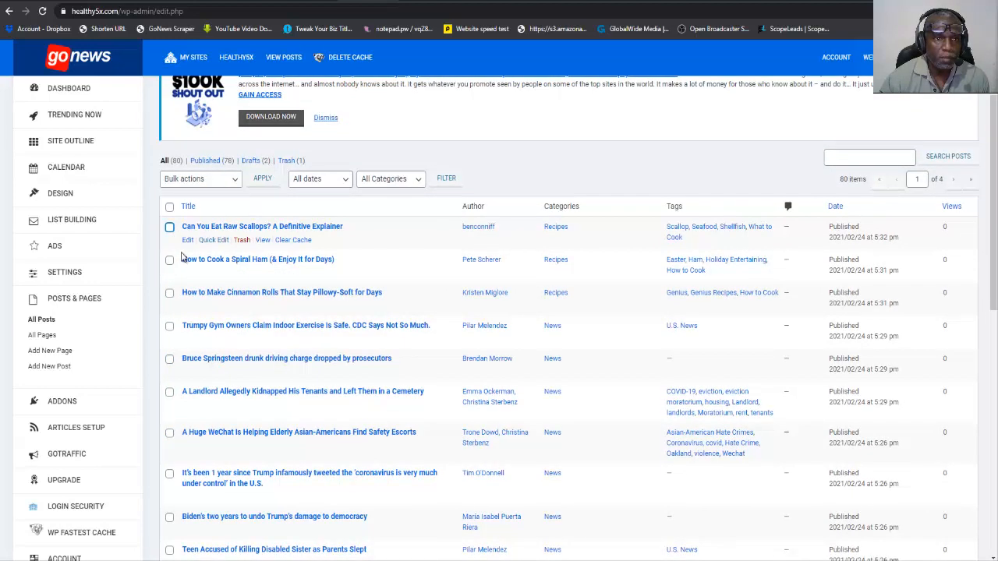
scroll(186, 264, "down", 8)
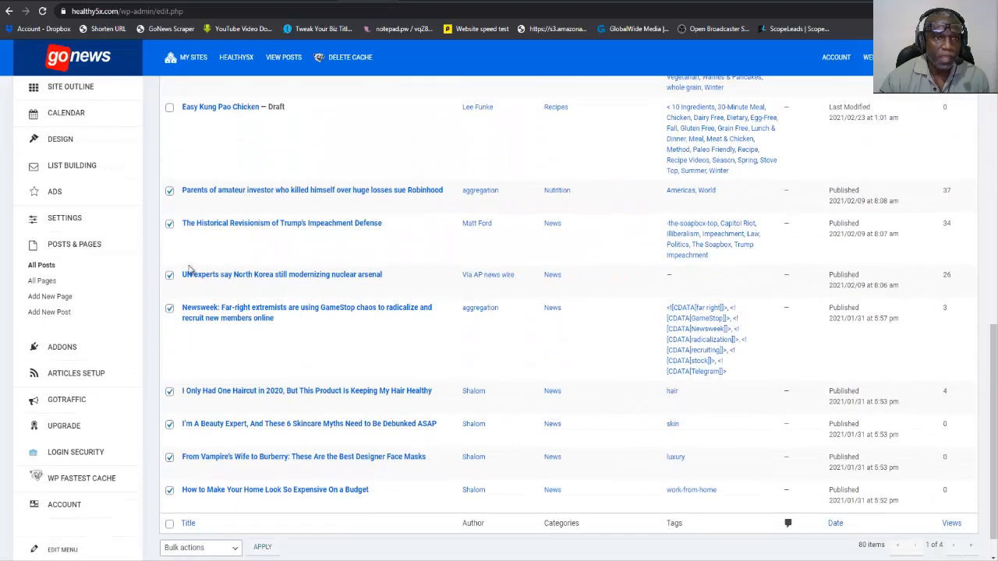
scroll(189, 269, "down", 1)
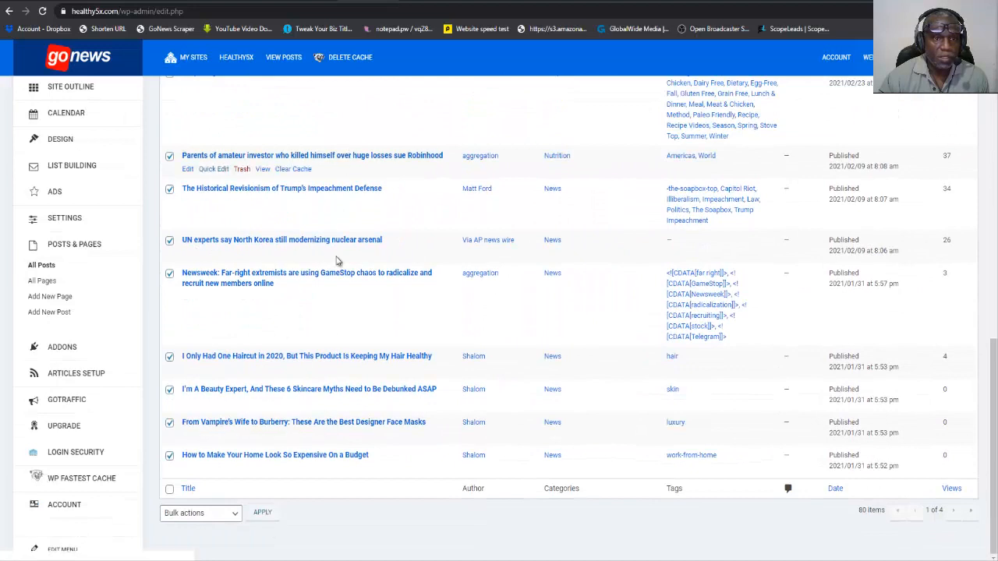
left_click(237, 514)
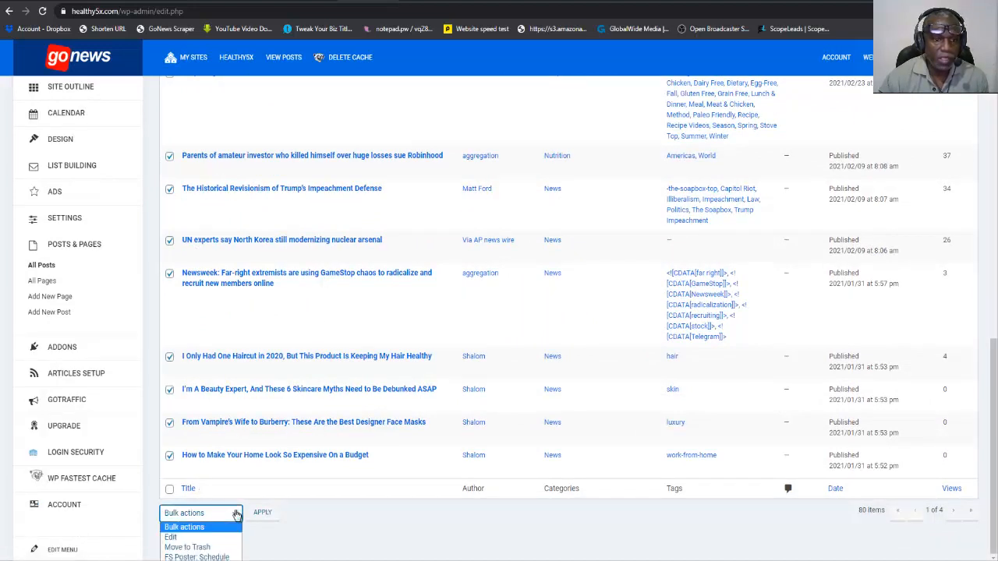
left_click(218, 548)
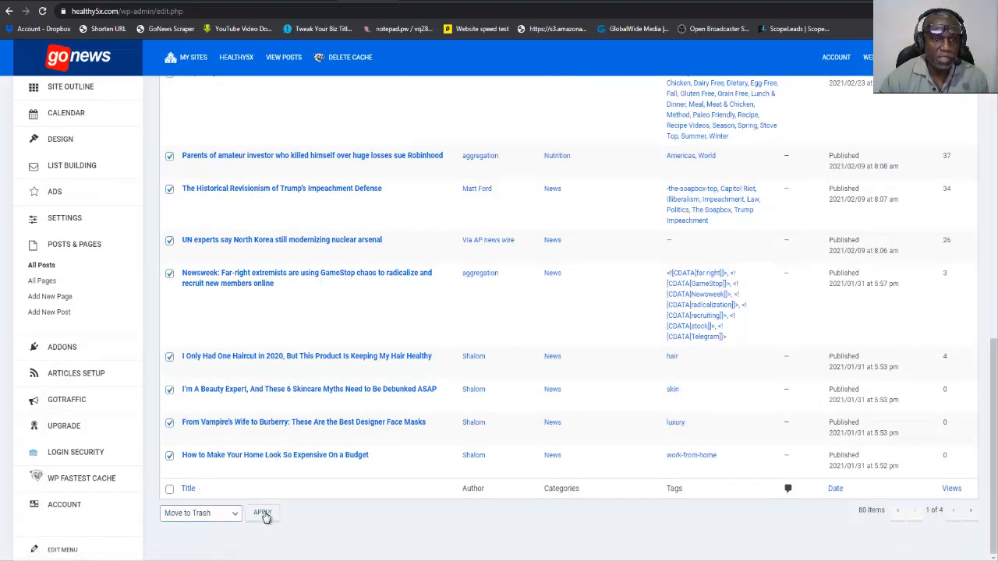
left_click(263, 514)
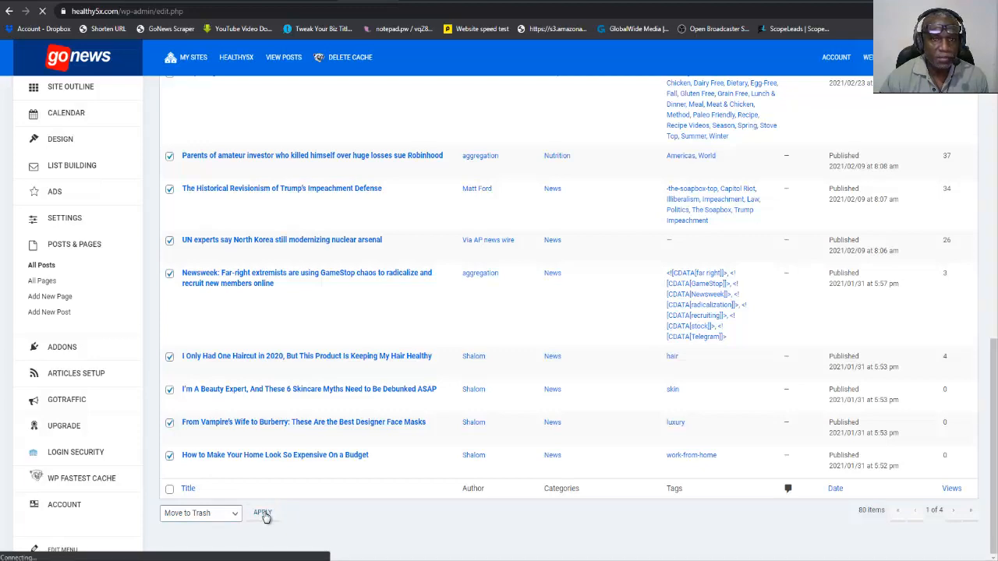
Select the "Healthy Banana Pancakes" and "Easy Kung Pao Chicken" drafts and open each for editing in its own browser tab.
scroll(266, 517, "down", 20)
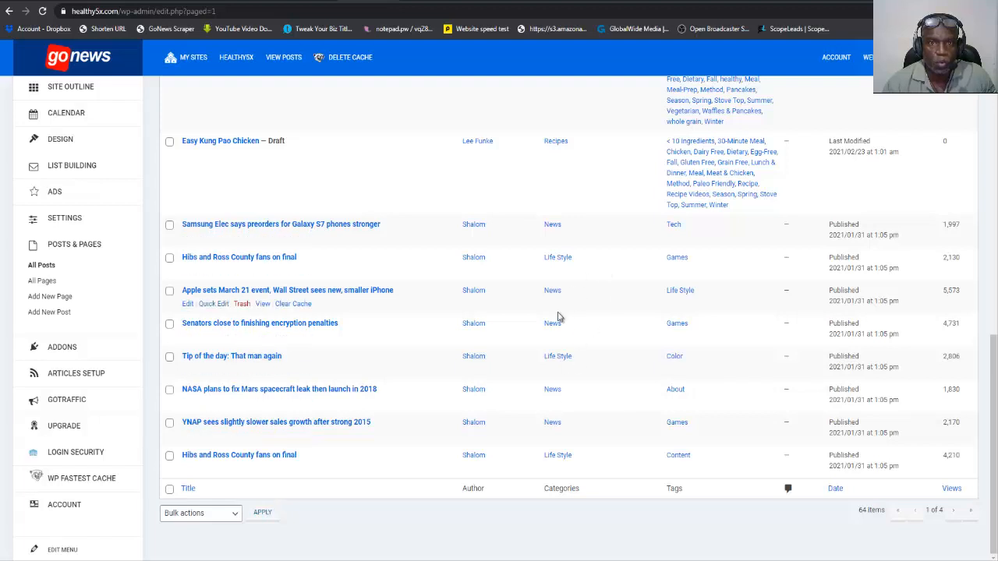
scroll(564, 274, "up", 3)
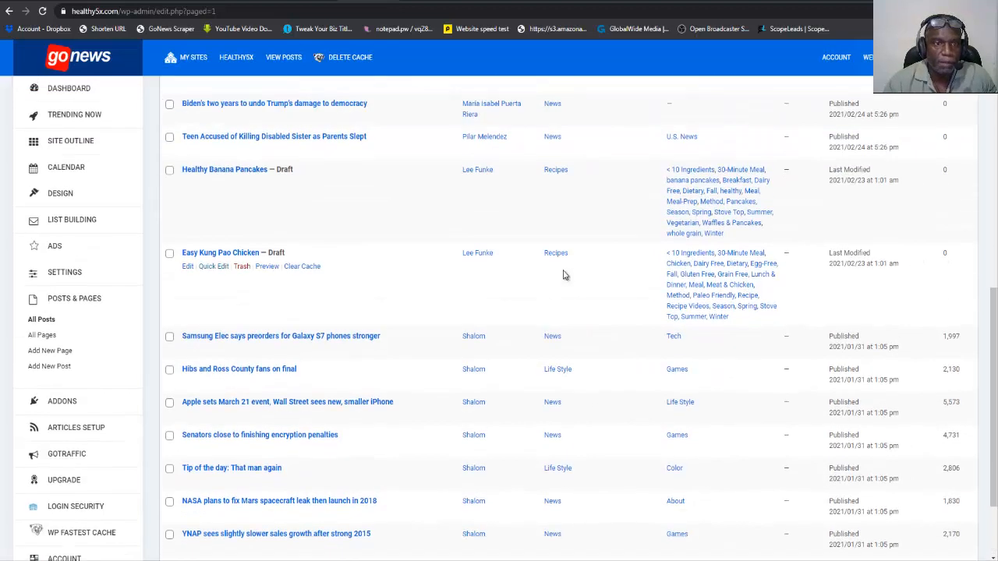
scroll(262, 325, "up", 7)
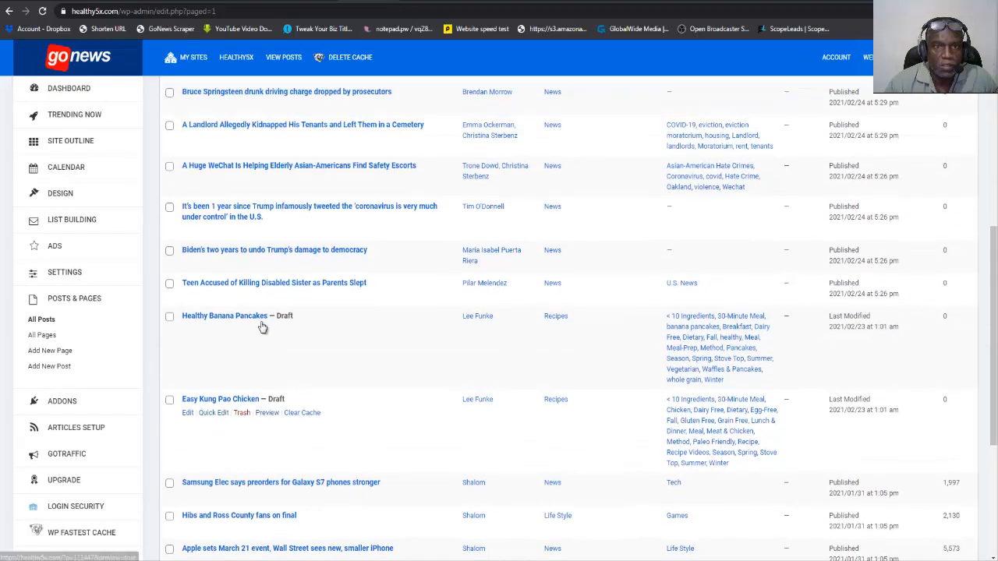
scroll(262, 326, "down", 2)
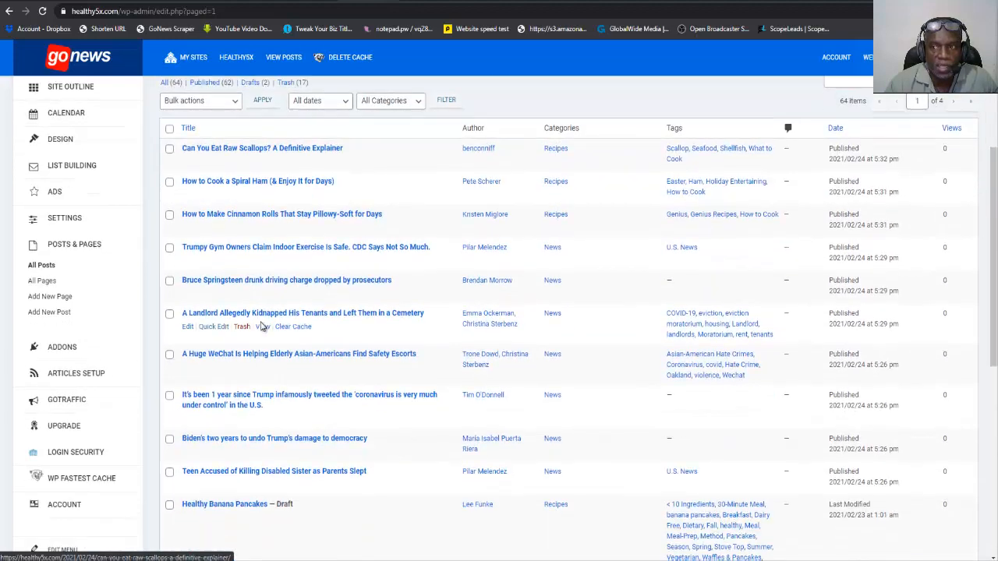
scroll(262, 327, "down", 3)
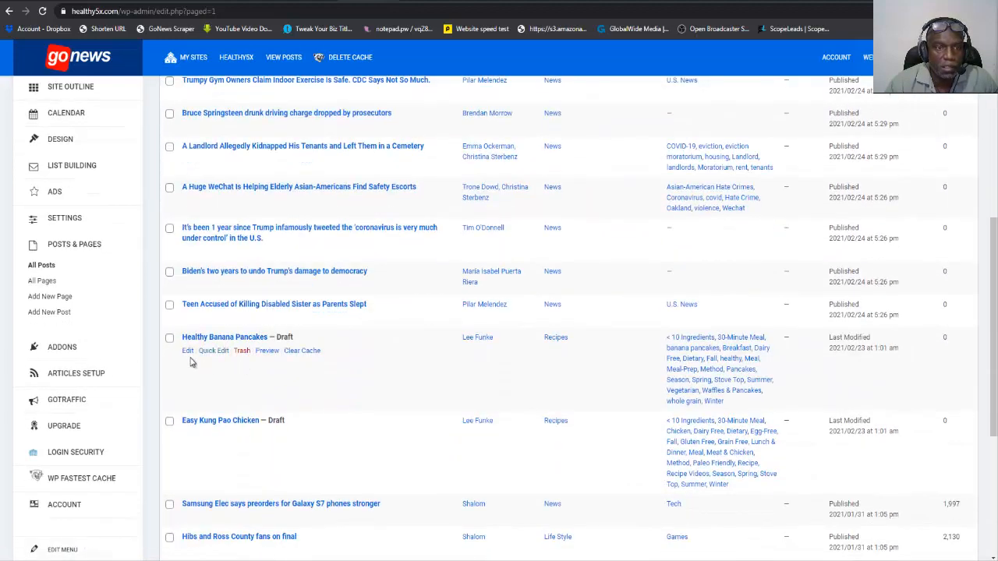
left_click(170, 424)
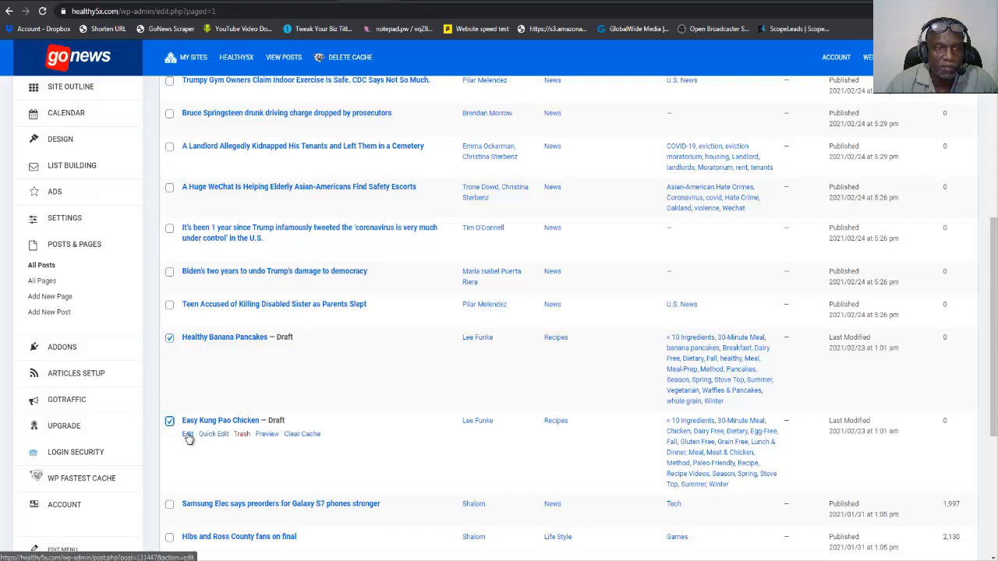
right_click(188, 434)
left_click(212, 443)
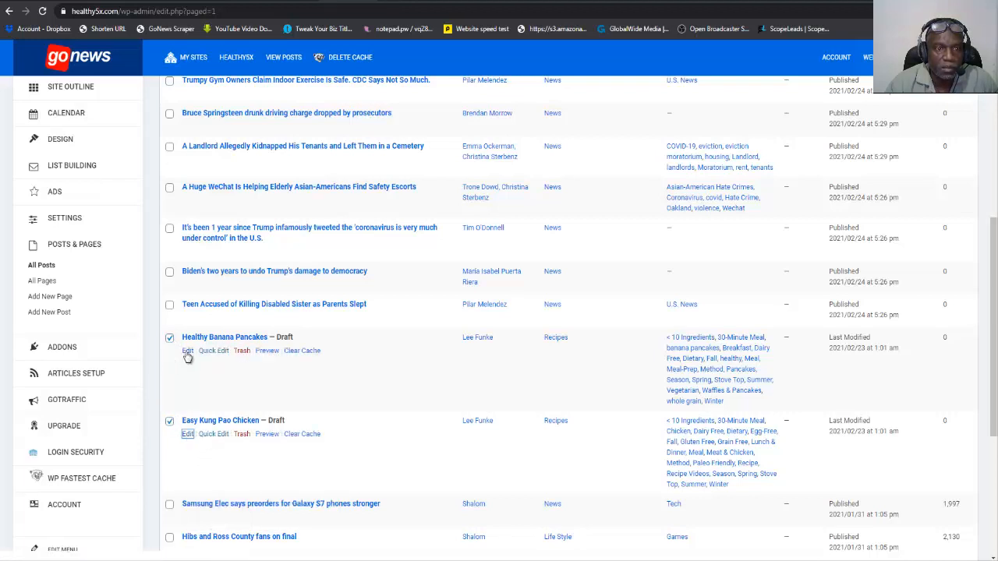
right_click(188, 351)
left_click(212, 358)
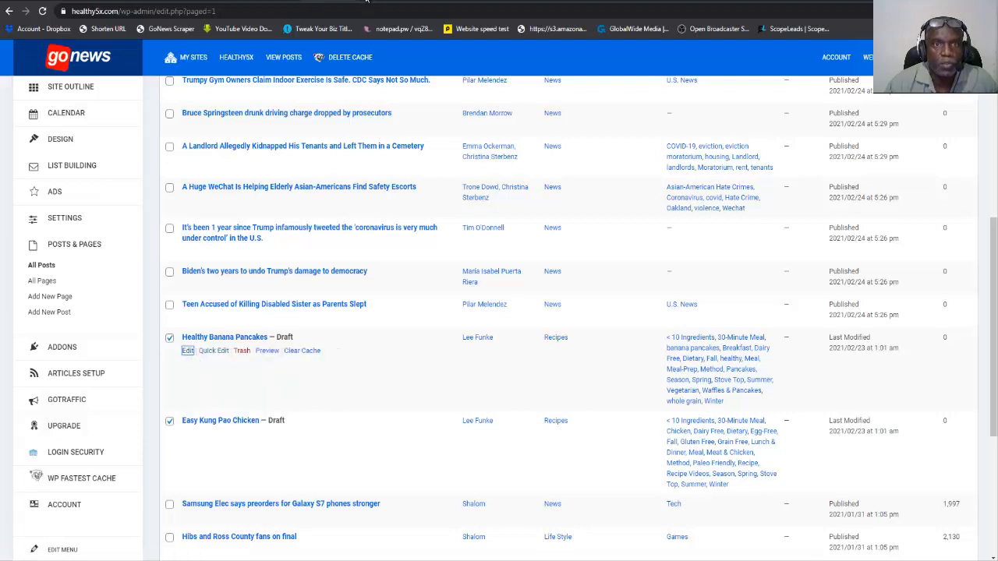
left_click(304, 1)
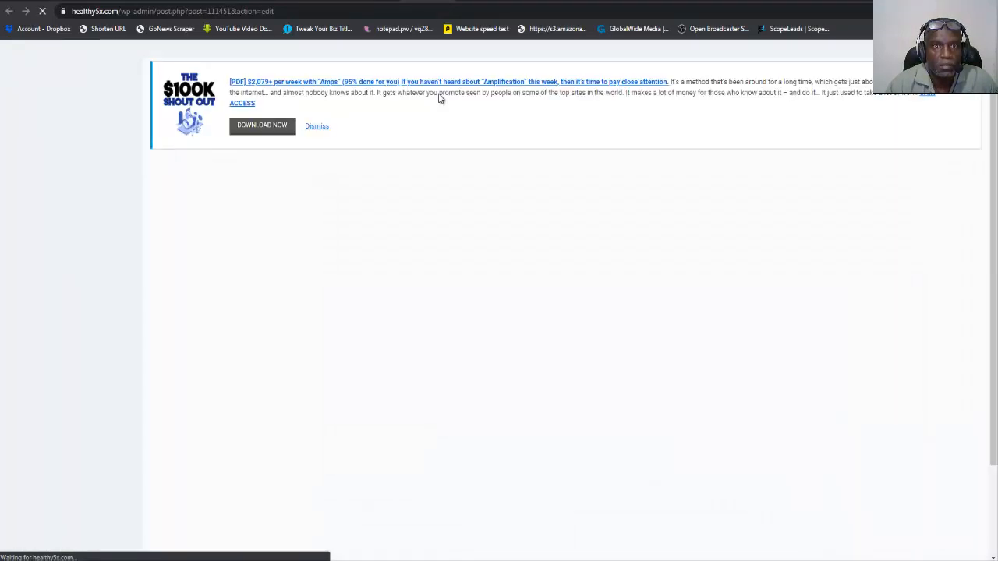
Publish the "Easy Kung Pao Chicken" draft.
left_click(374, 0)
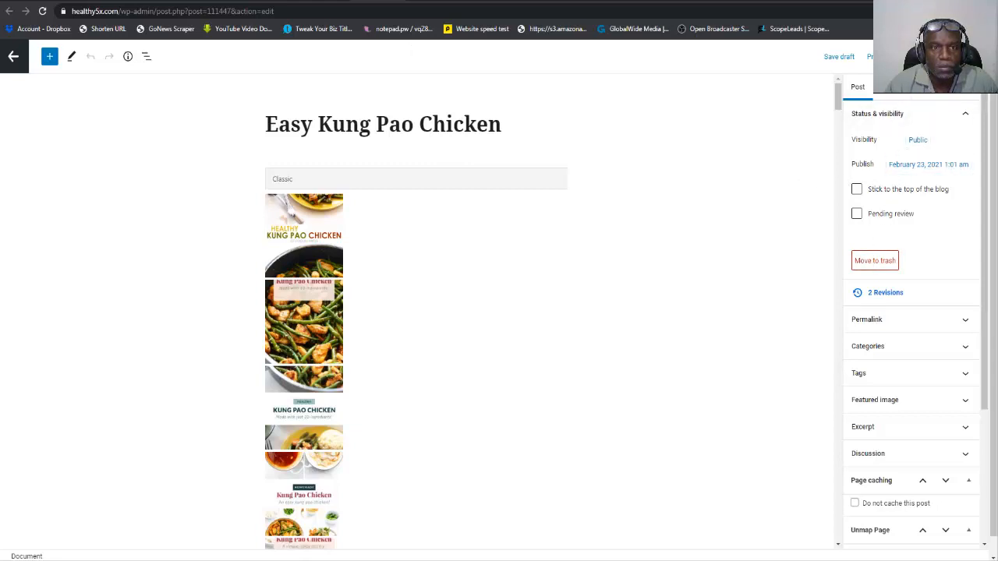
left_click(889, 56)
left_click(886, 95)
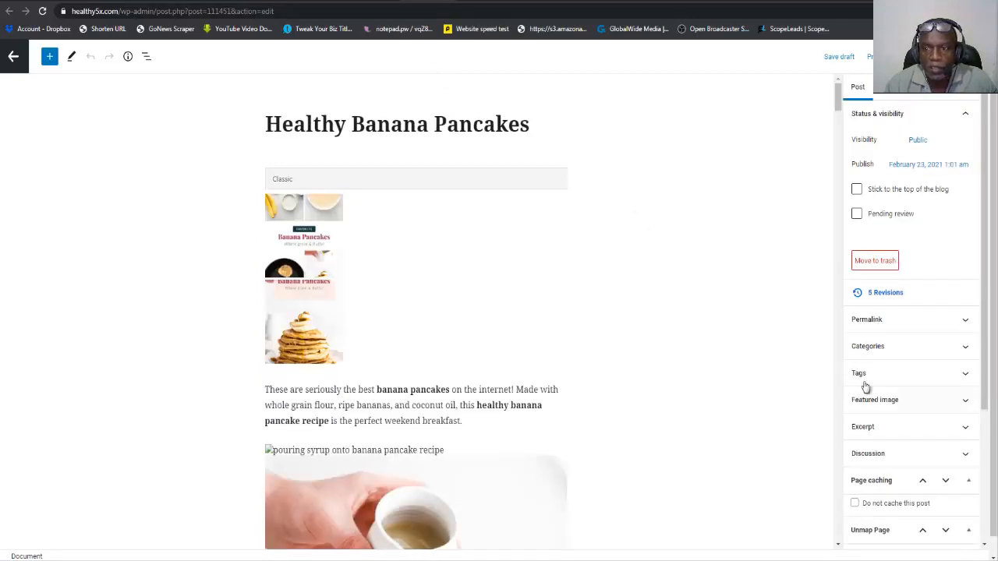
Check the category assigned to the "Healthy Banana Pancakes" draft and publish it.
left_click(880, 348)
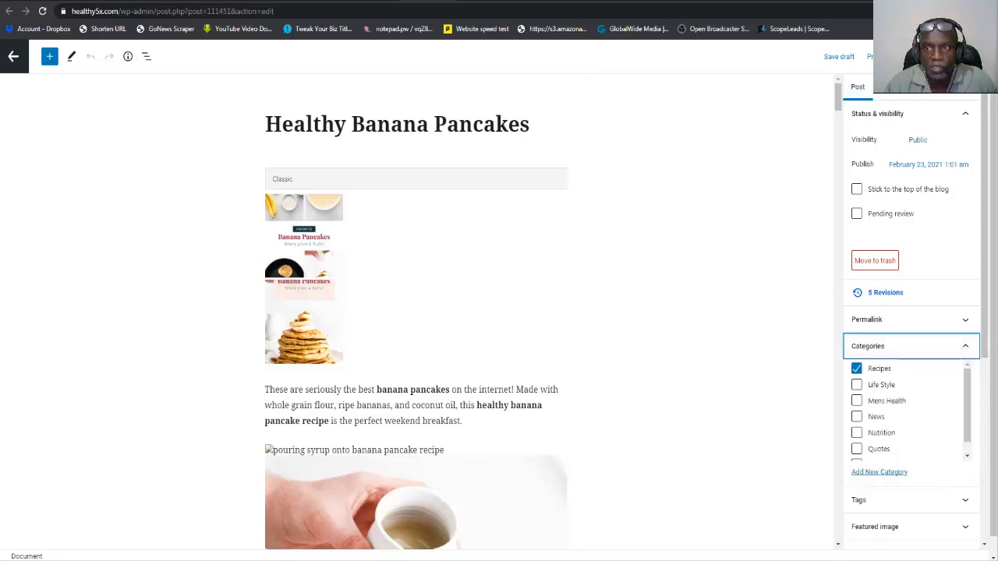
left_click(920, 57)
left_click(882, 92)
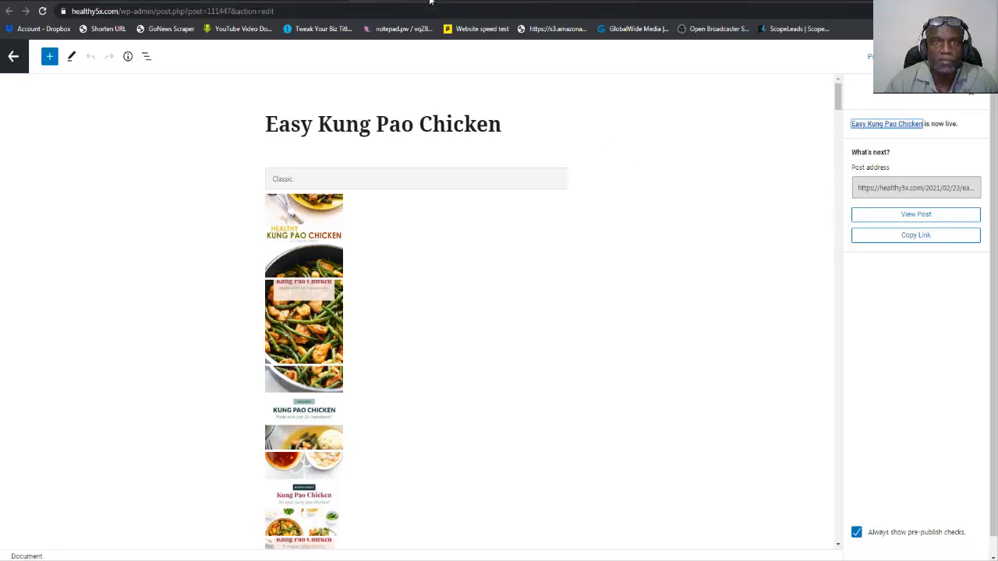
Reload the healthy5x.com homepage and examine each category block from Womens Health to Trending News for its posts and thumbnails.
left_click(482, 3)
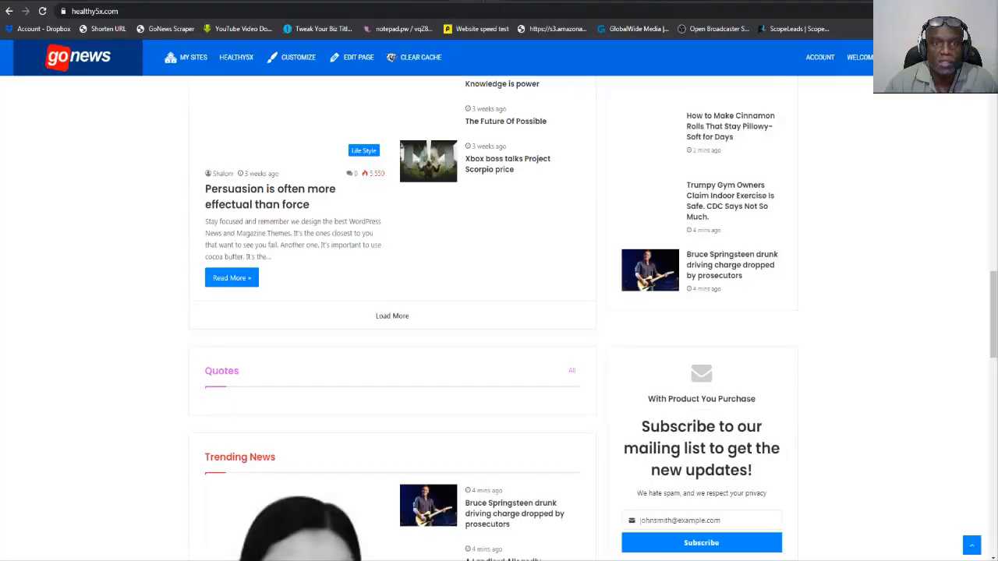
left_click(42, 11)
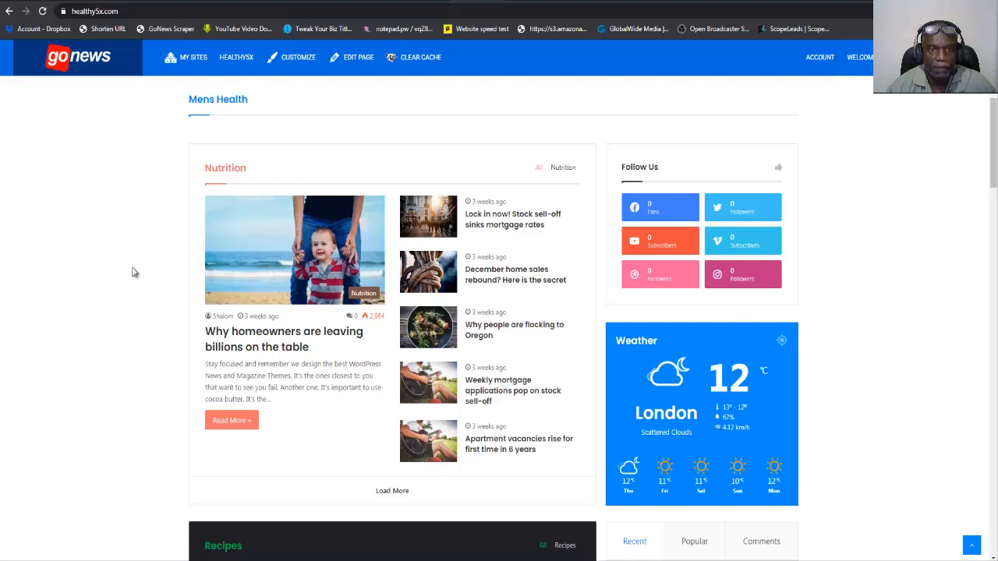
scroll(134, 274, "up", 4)
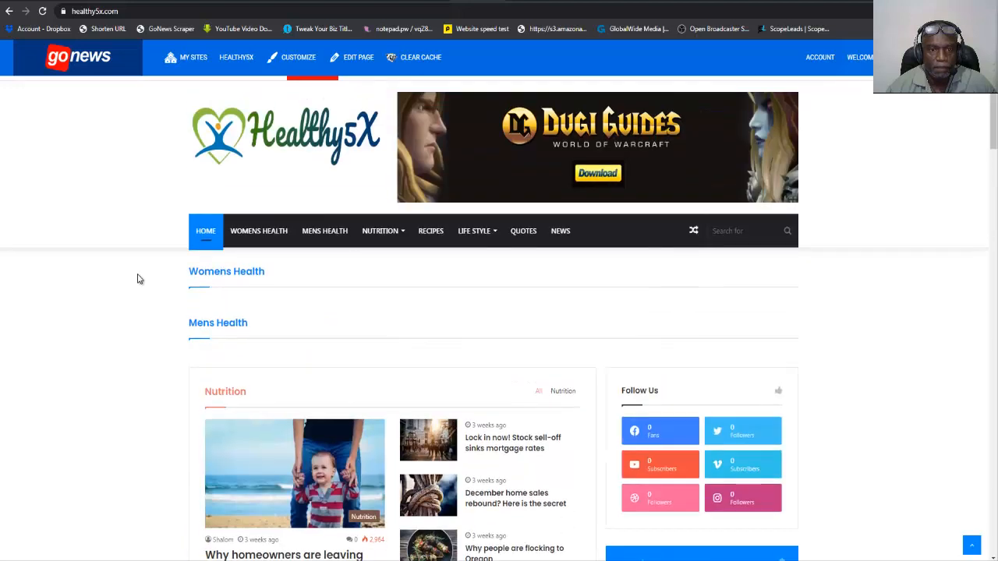
scroll(138, 278, "down", 7)
scroll(137, 279, "down", 4)
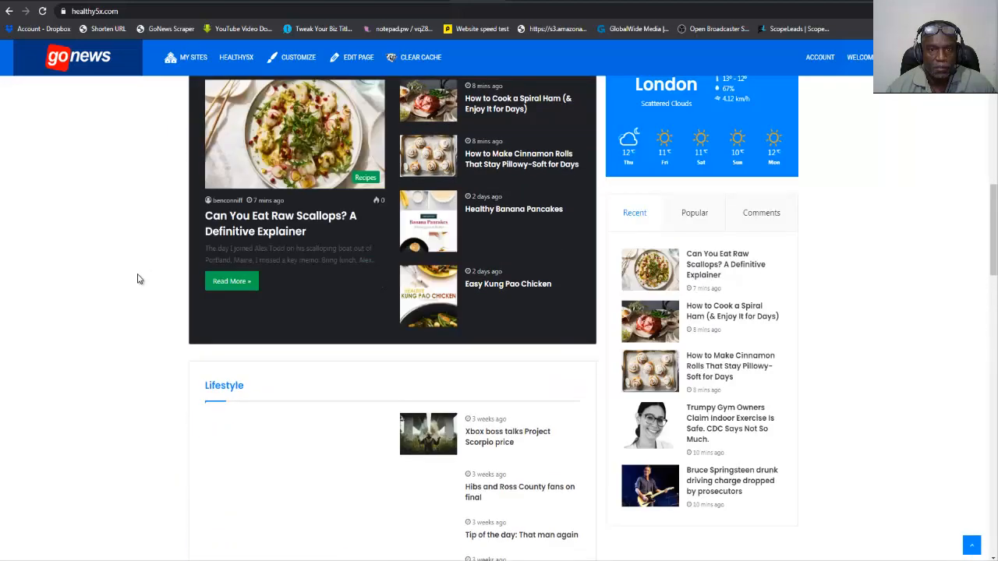
scroll(138, 279, "up", 7)
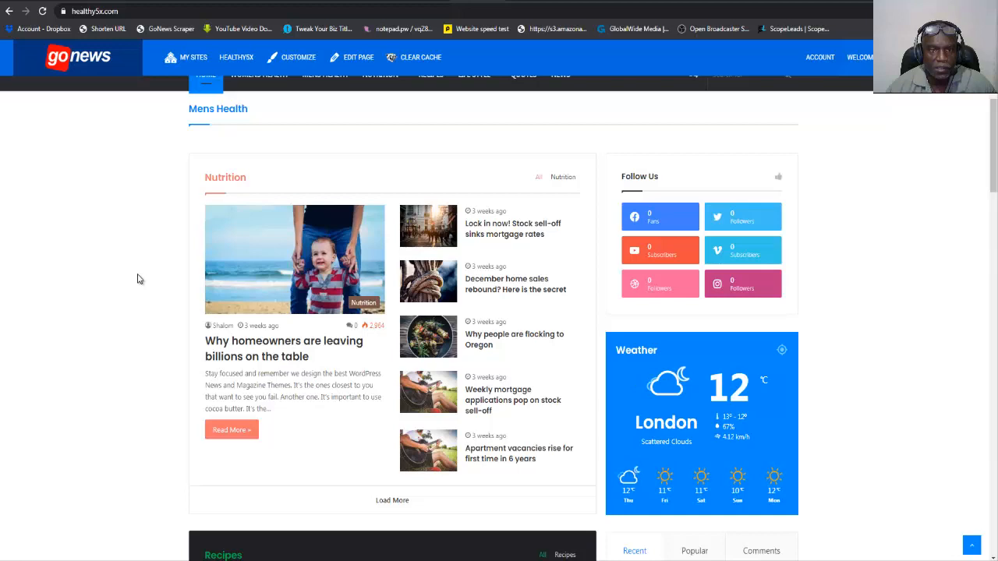
scroll(137, 278, "down", 5)
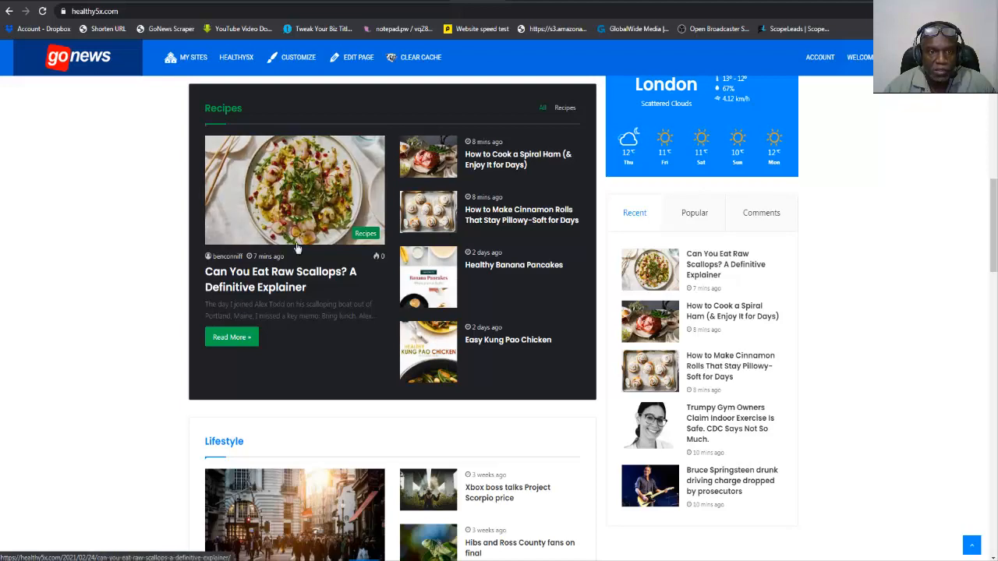
scroll(355, 144, "down", 3)
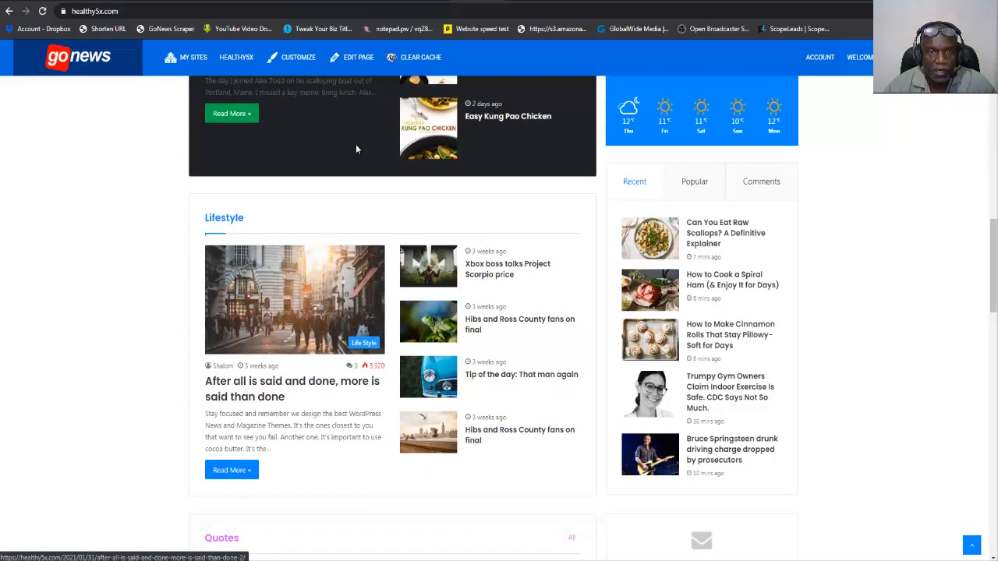
scroll(357, 252, "down", 3)
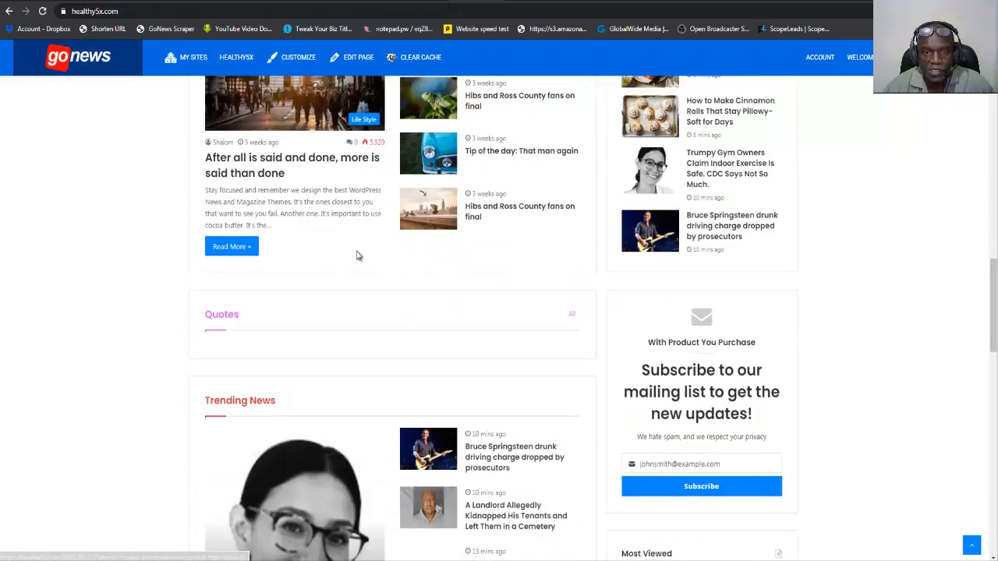
scroll(357, 254, "down", 3)
scroll(357, 255, "down", 1)
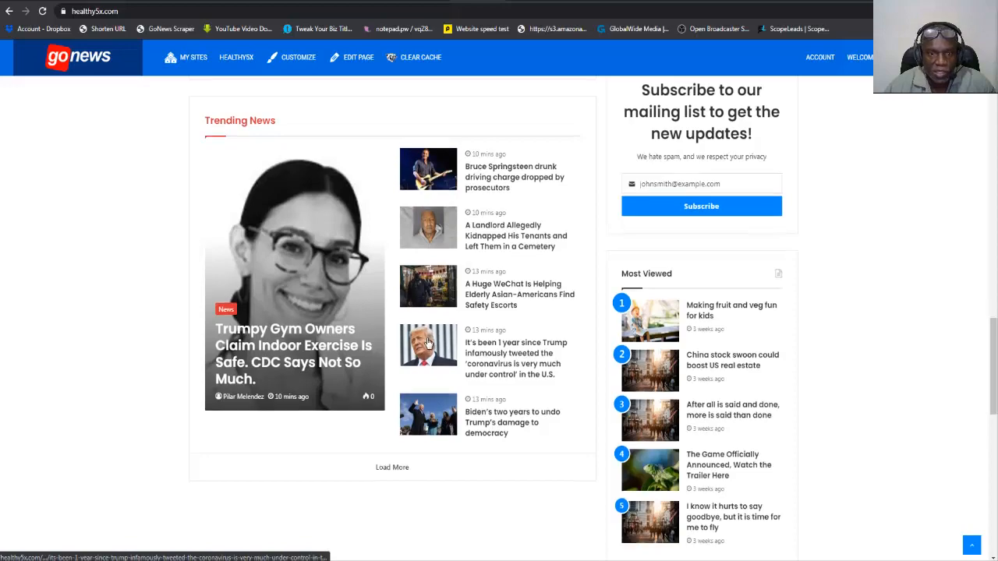
scroll(428, 341, "down", 5)
scroll(428, 343, "up", 3)
scroll(428, 343, "up", 20)
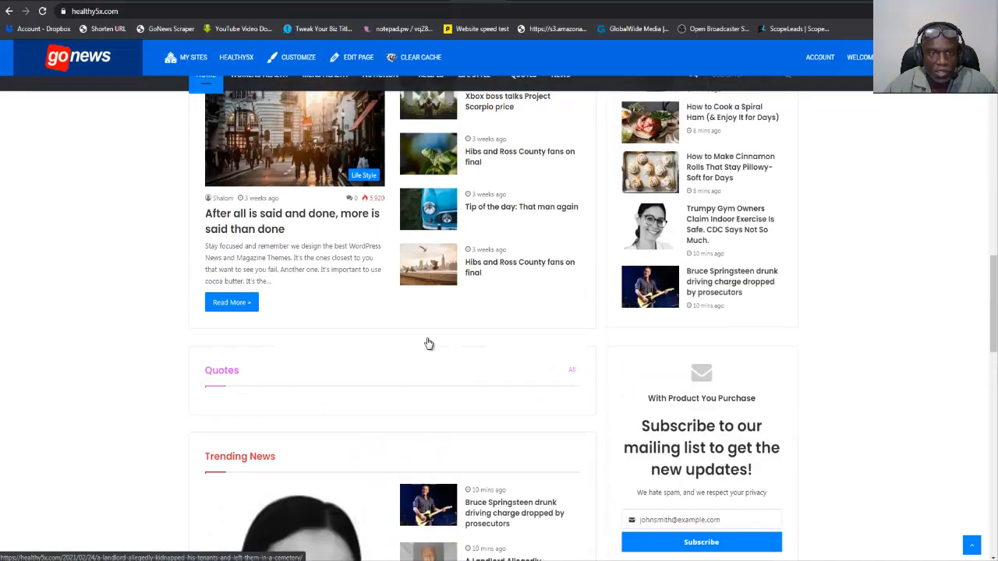
scroll(428, 343, "up", 3)
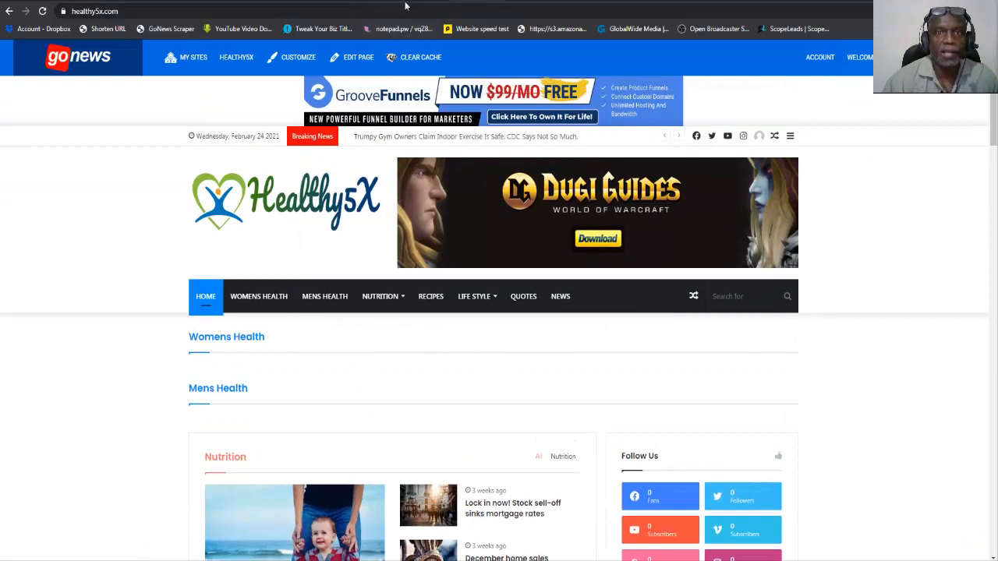
Return to the posts list and open "Trumpy Gym Owners Claim Indoor Exercise Is Safe. CDC Says Not So Much." for editing in its own browser tab.
left_click(348, 2)
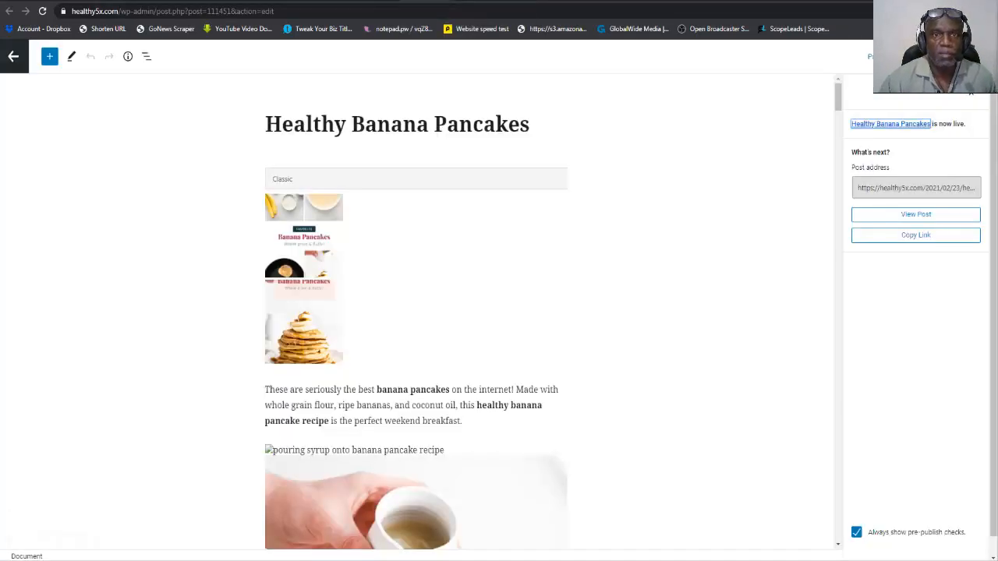
left_click(382, 1)
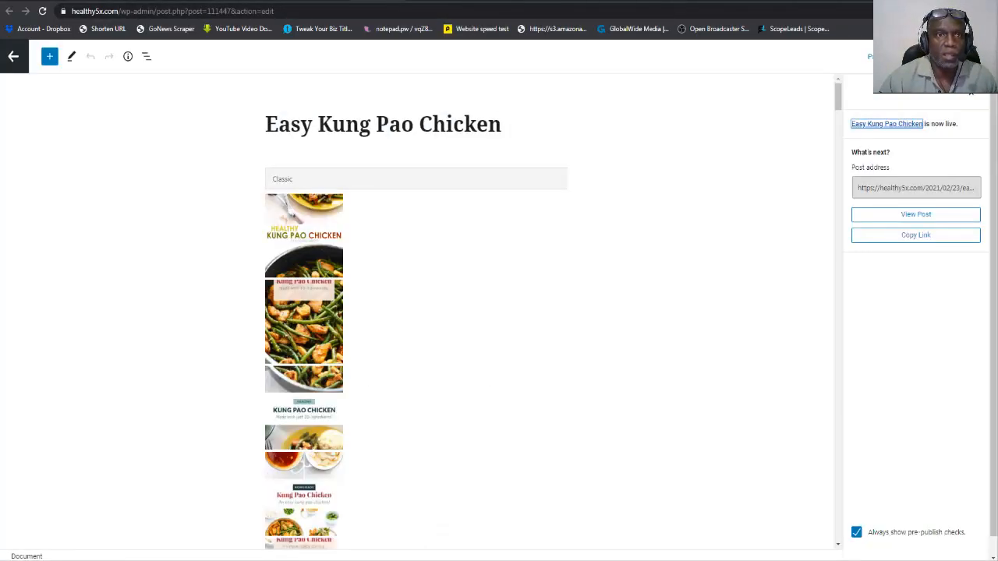
left_click(316, 2)
scroll(429, 224, "up", 3)
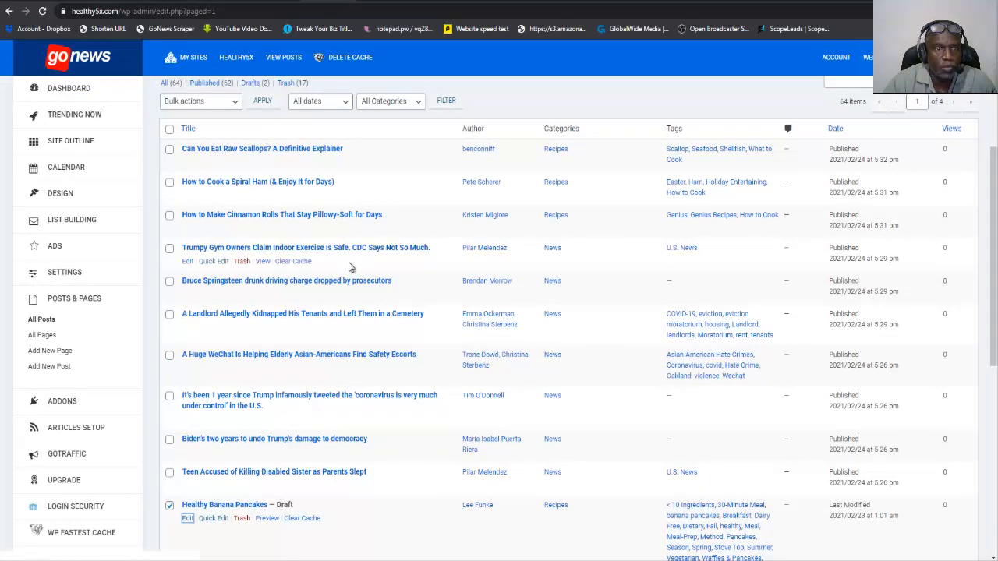
left_click(188, 262)
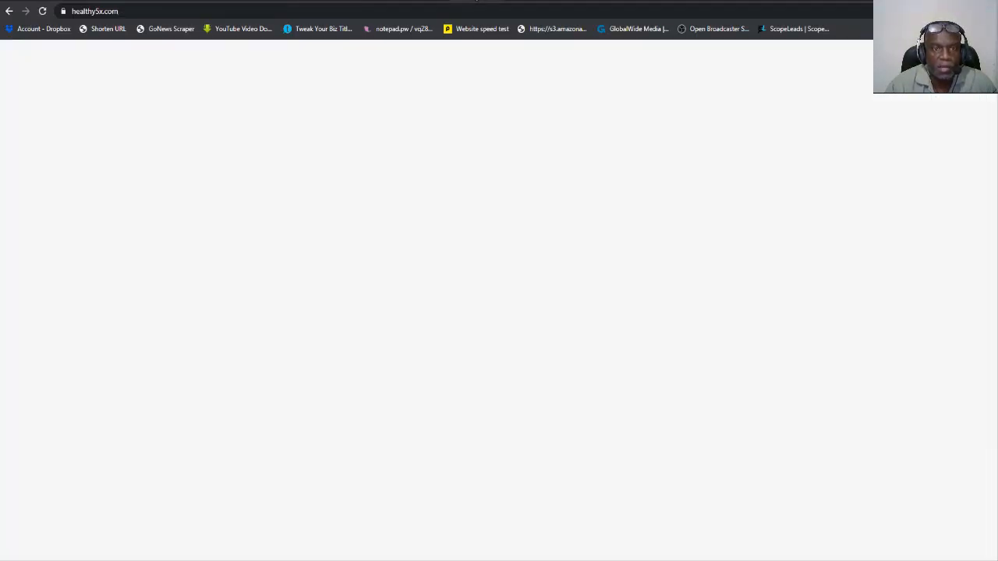
Compare the article's picture in the homepage's Trending News block with the images inside the post being edited.
scroll(361, 321, "down", 10)
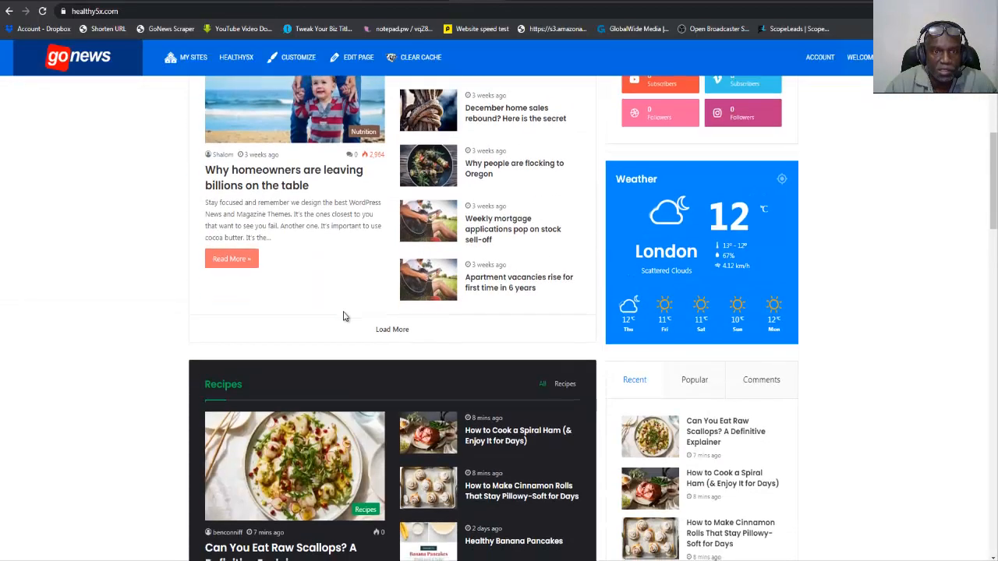
scroll(343, 312, "down", 6)
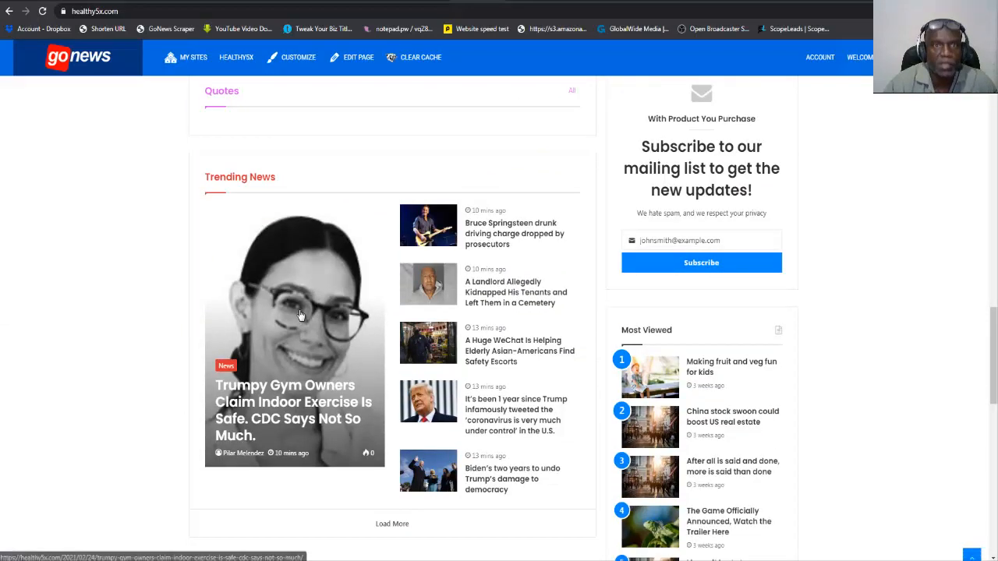
left_click(330, 1)
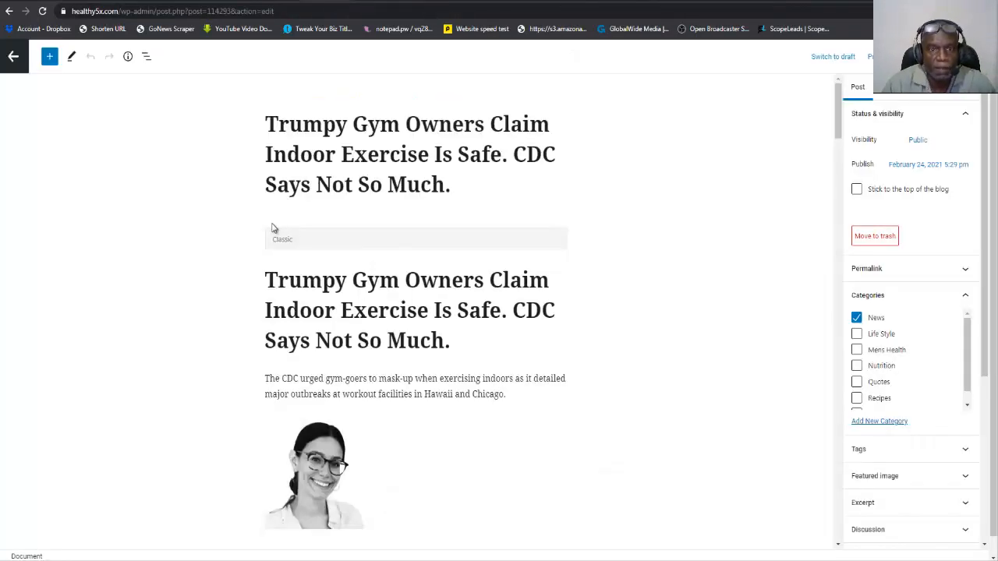
scroll(273, 228, "down", 2)
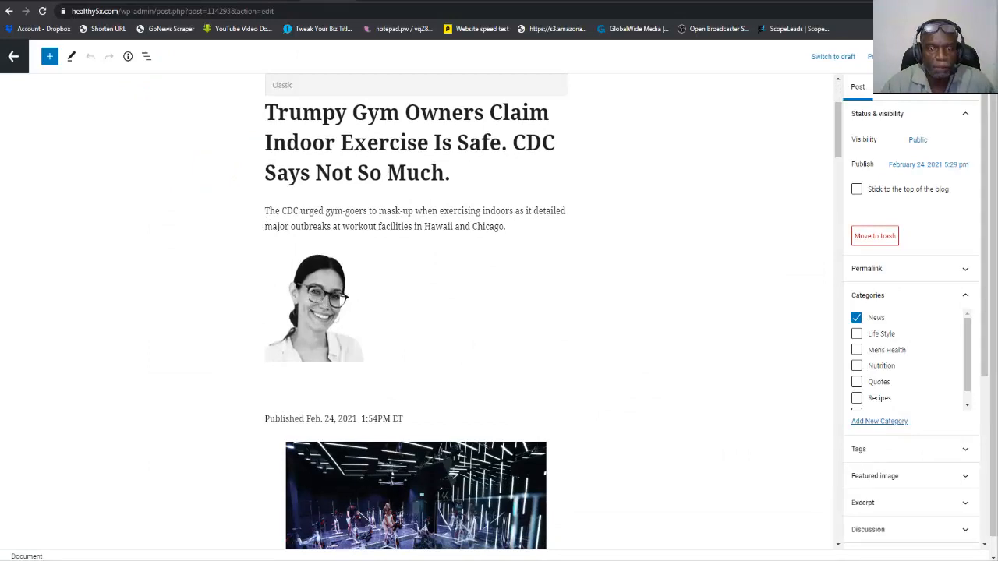
scroll(437, 351, "down", 2)
left_click(437, 351)
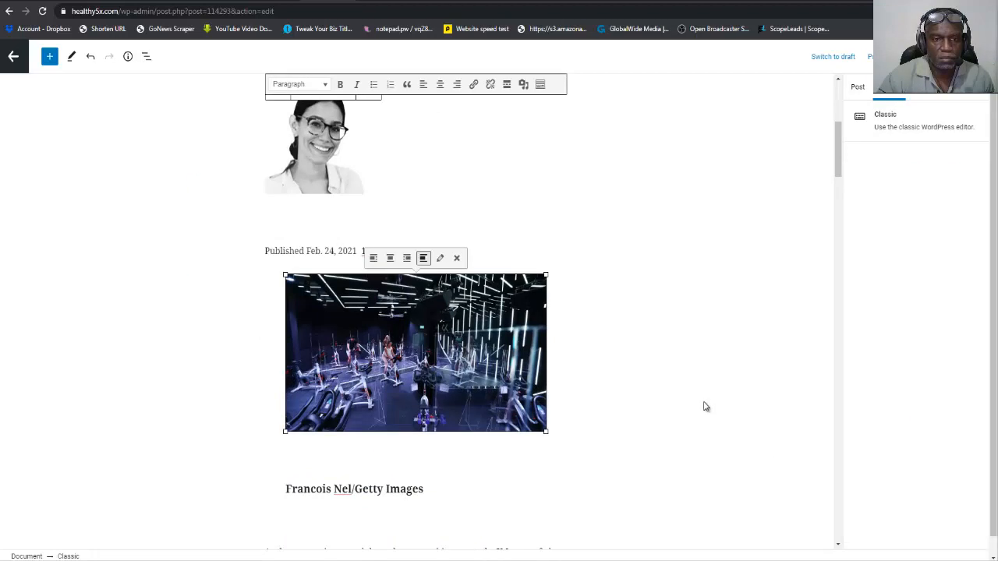
right_click(444, 320)
left_click(613, 236)
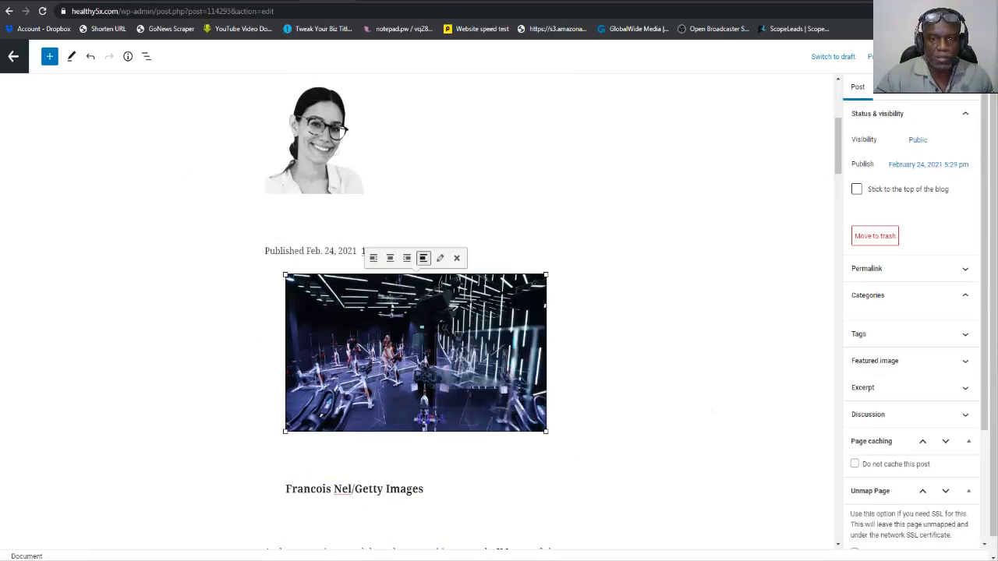
right_click(471, 308)
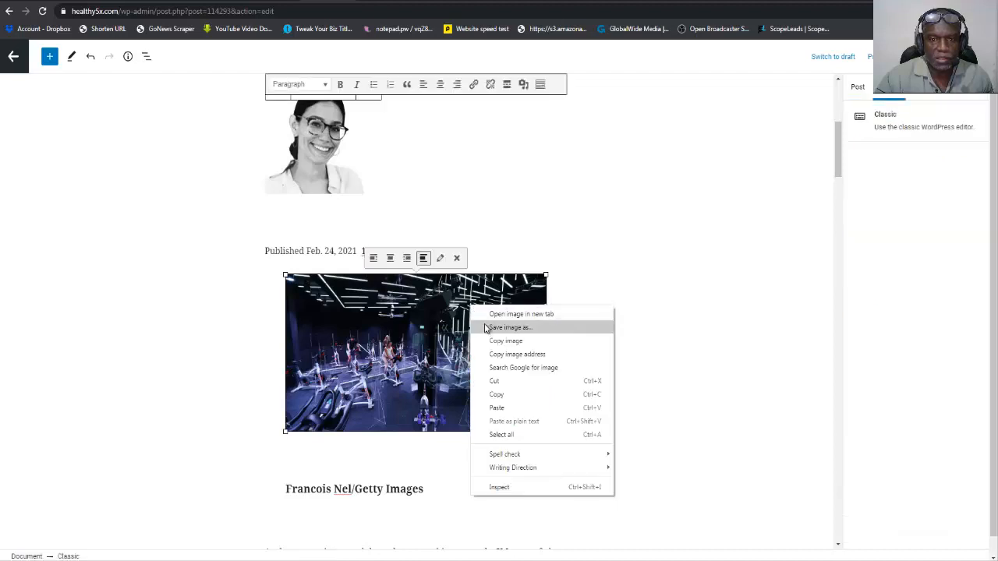
left_click(492, 329)
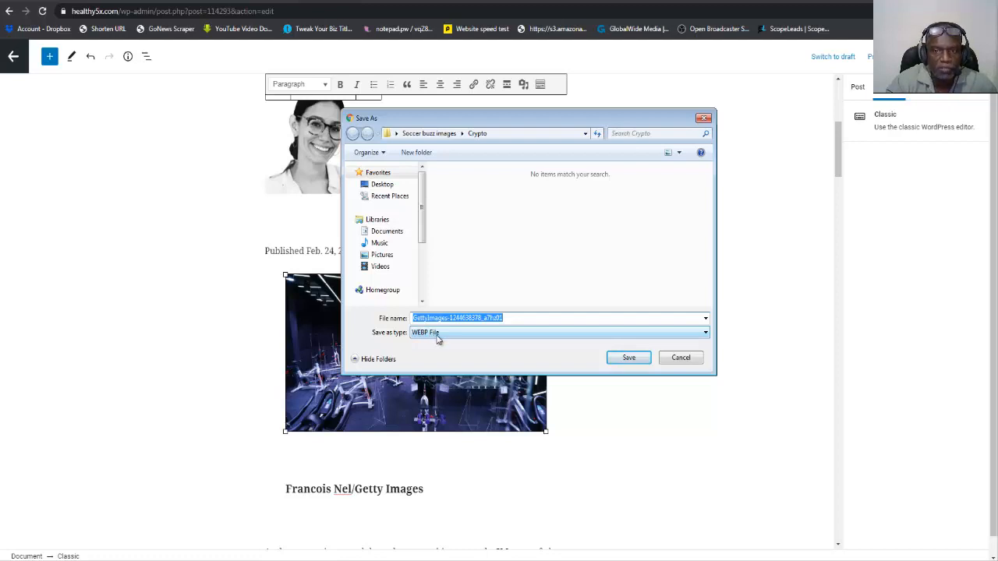
left_click(681, 358)
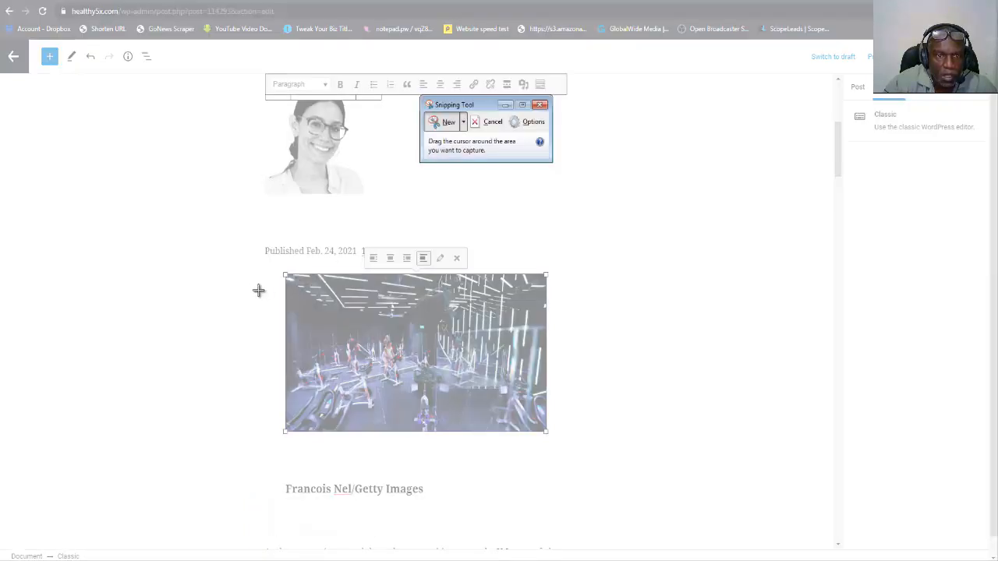
Deselect the gym photo in the post and capture the whole photo with the Snipping Tool.
left_click(491, 121)
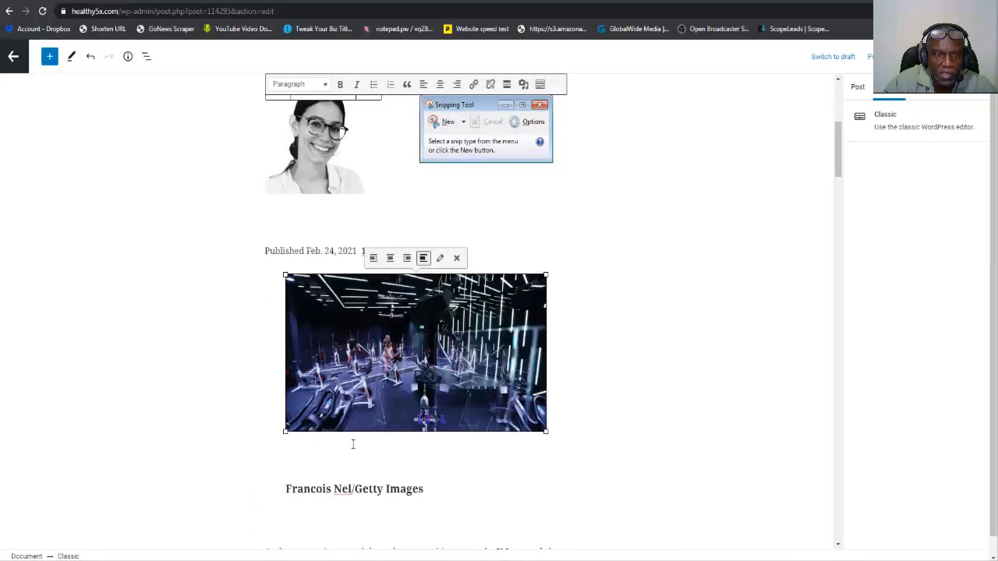
left_click(349, 487)
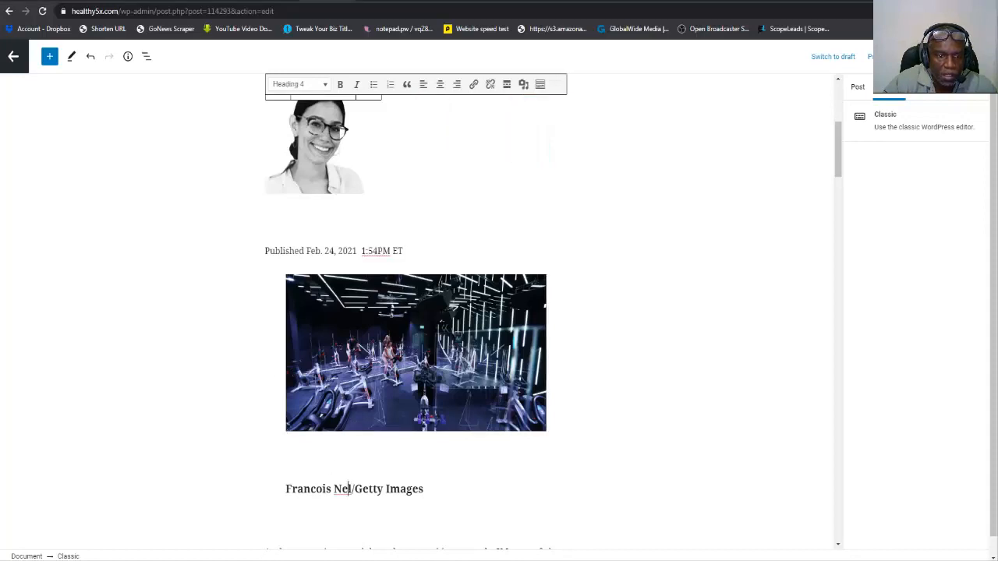
key("alt+Tab")
left_click(433, 123)
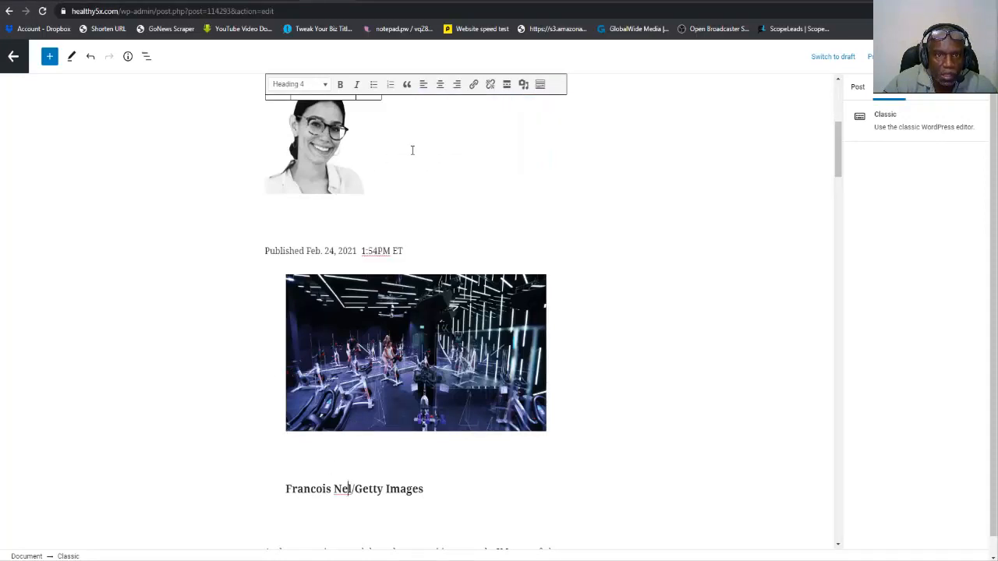
left_click_drag(287, 274, 546, 432)
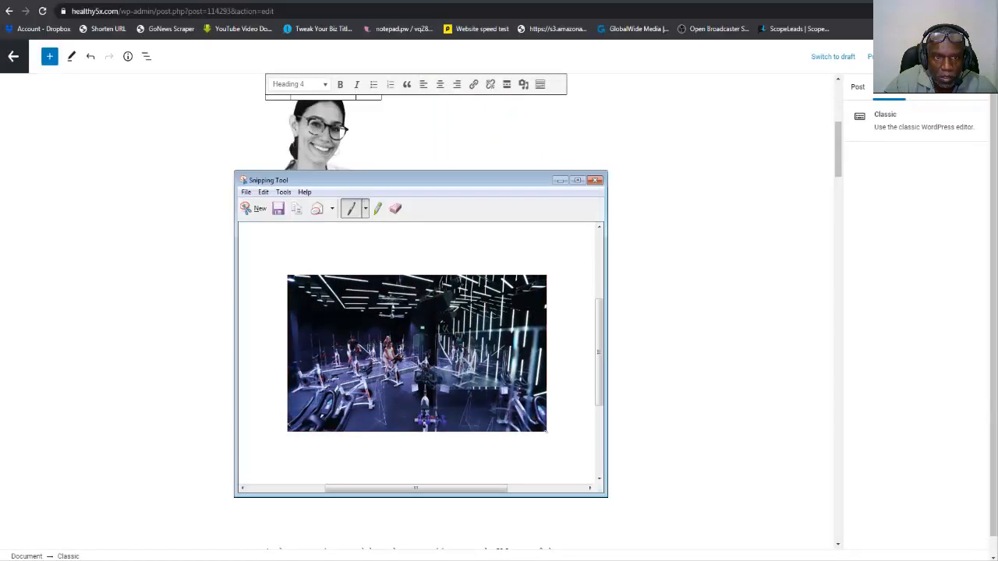
Save the snip as the PNG file Capture in the SB Images folder, replacing the existing file.
left_click(278, 209)
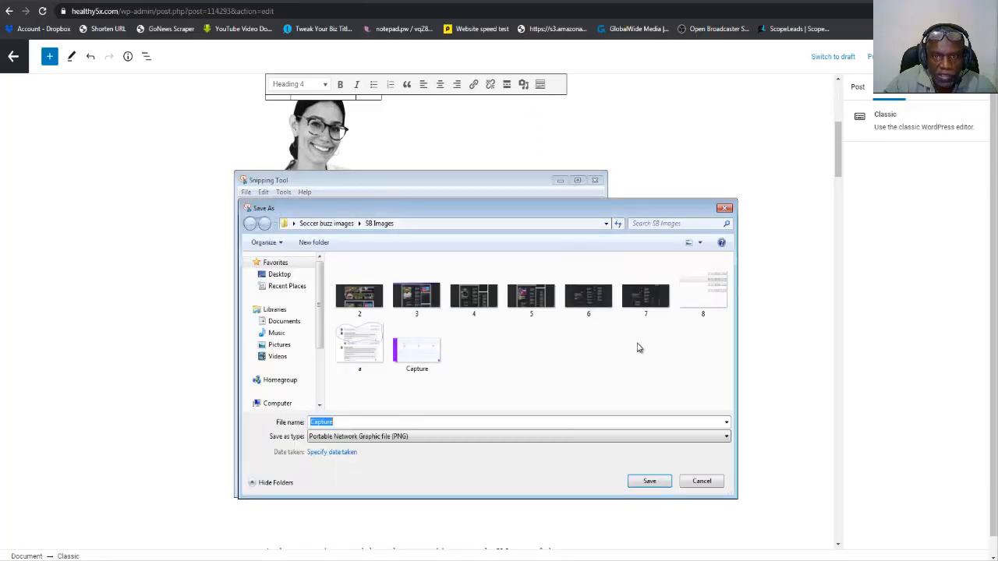
double_click(431, 357)
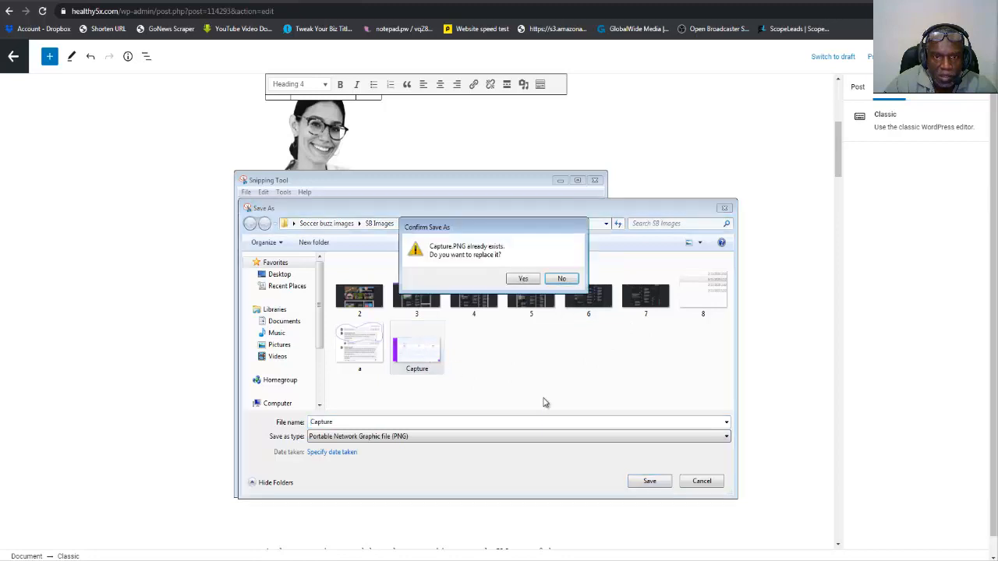
left_click(523, 280)
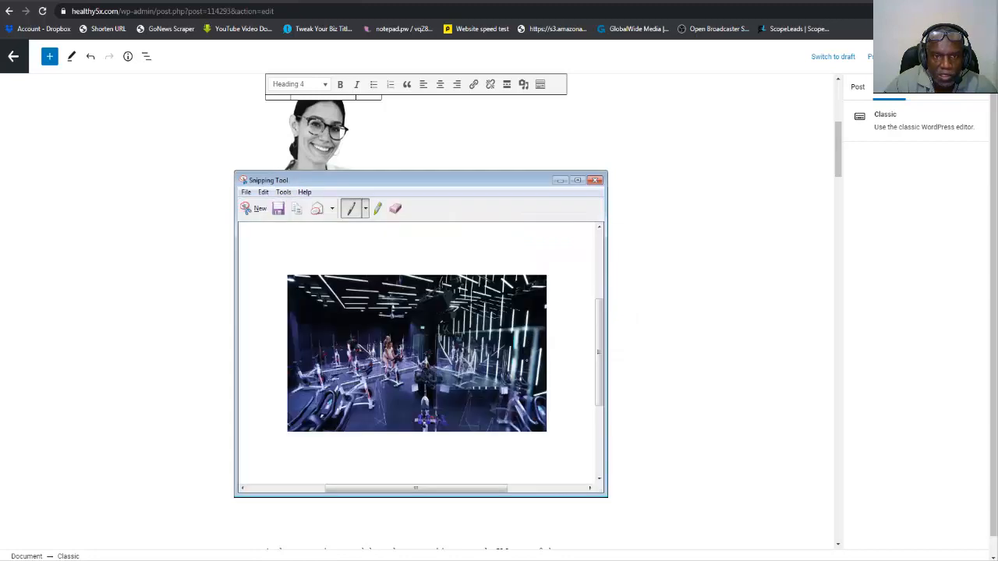
Show the post's featured image in the post settings and start replacing the woman's portrait.
left_click(857, 87)
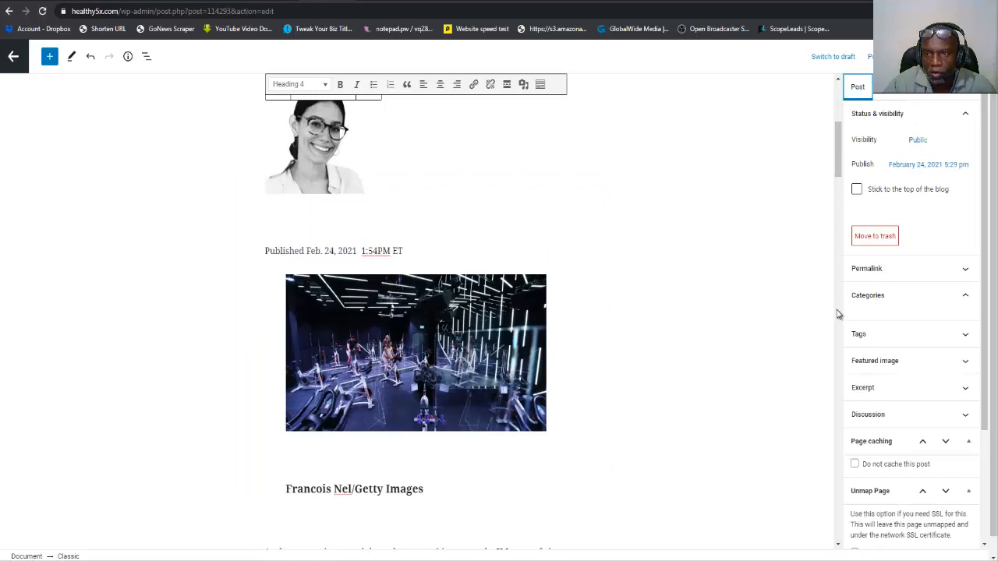
left_click(892, 362)
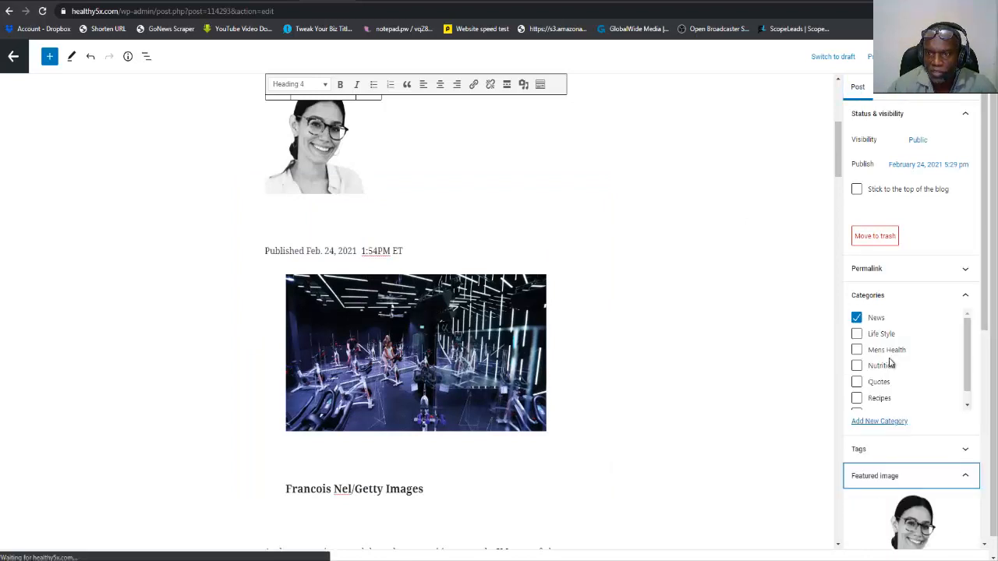
scroll(889, 363, "down", 1)
scroll(913, 419, "down", 3)
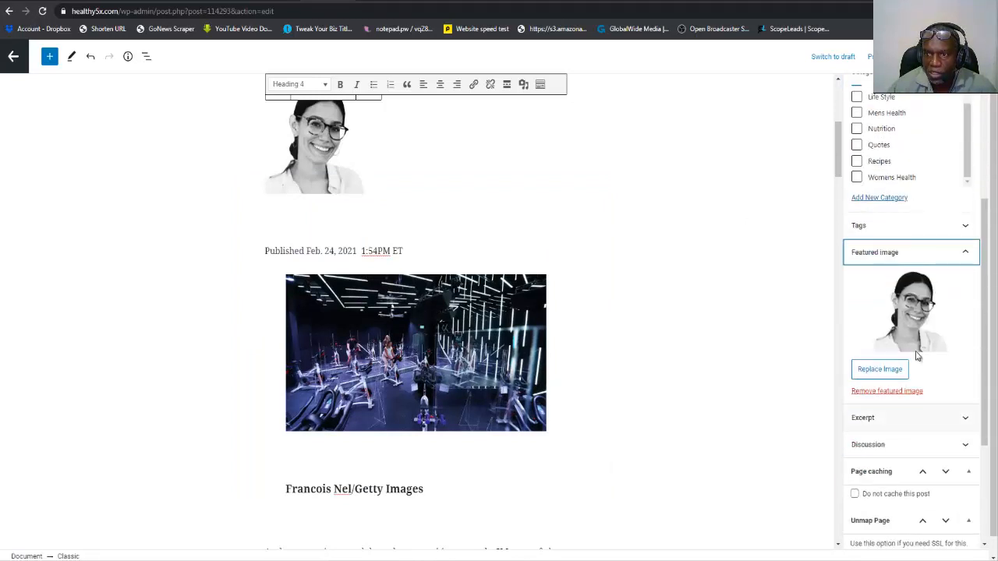
left_click(896, 370)
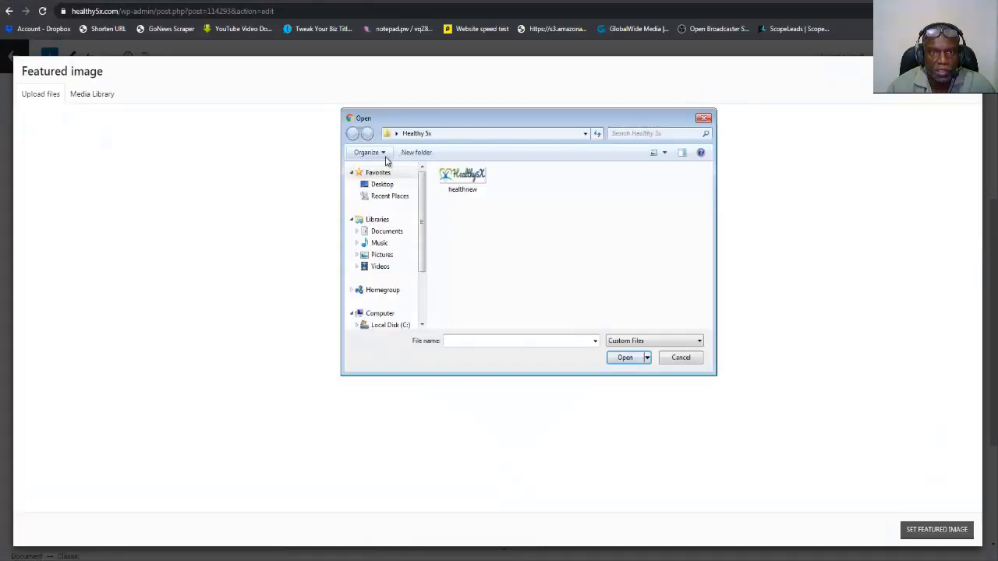
Upload the Capture image from the SB Images folder inside Soccer buzz images on the Desktop.
left_click(382, 185)
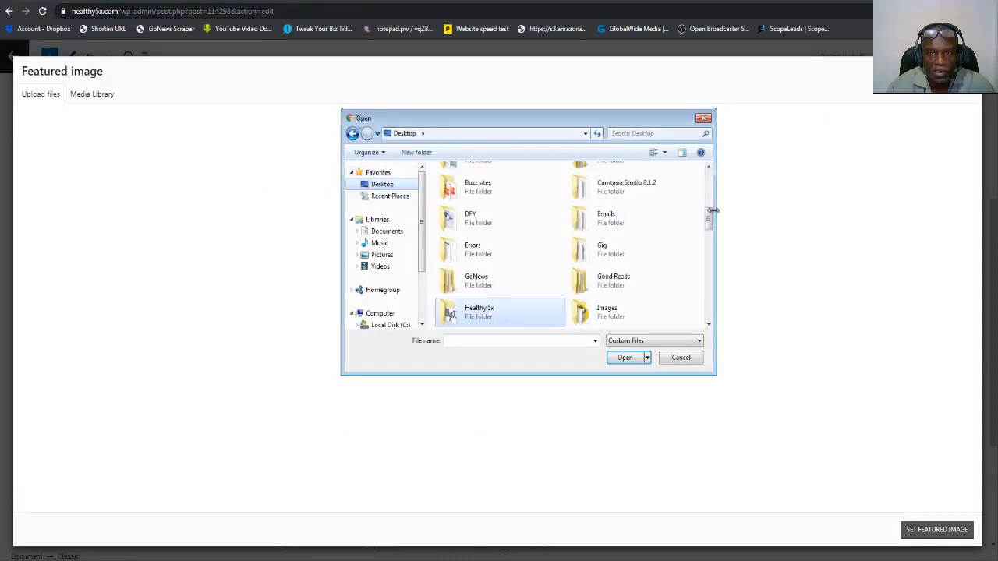
left_click_drag(709, 224, 711, 276)
double_click(628, 265)
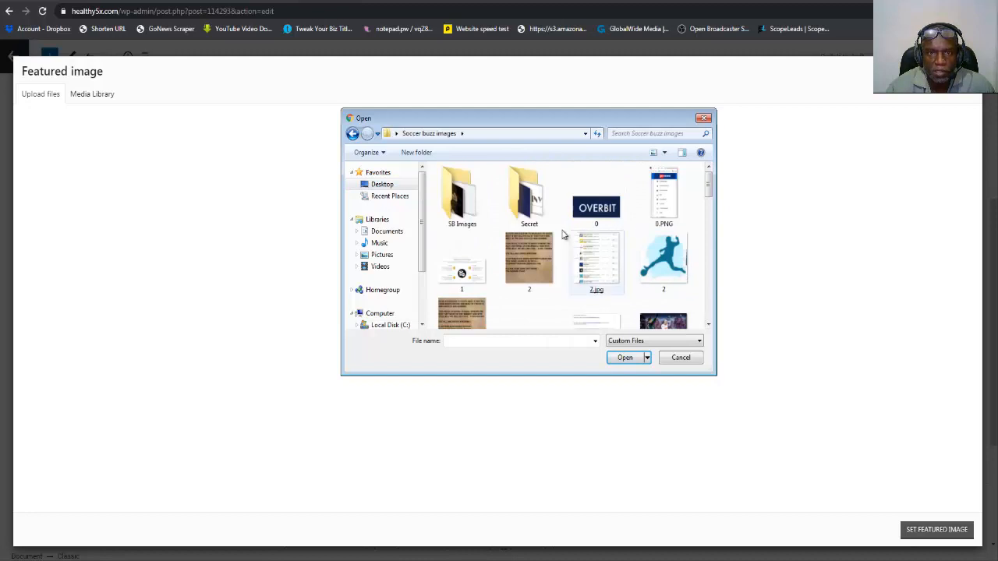
double_click(473, 213)
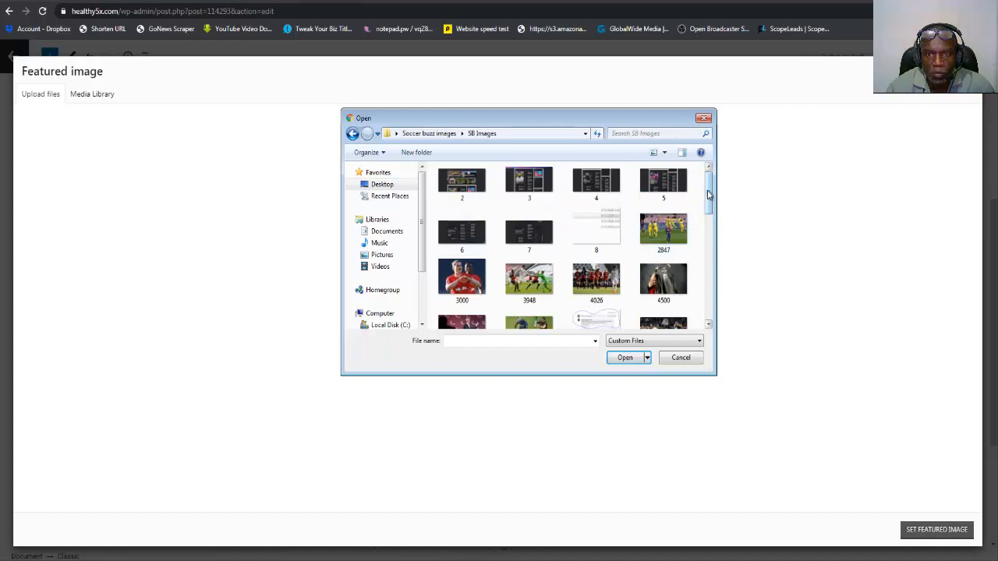
left_click_drag(709, 195, 709, 245)
double_click(449, 214)
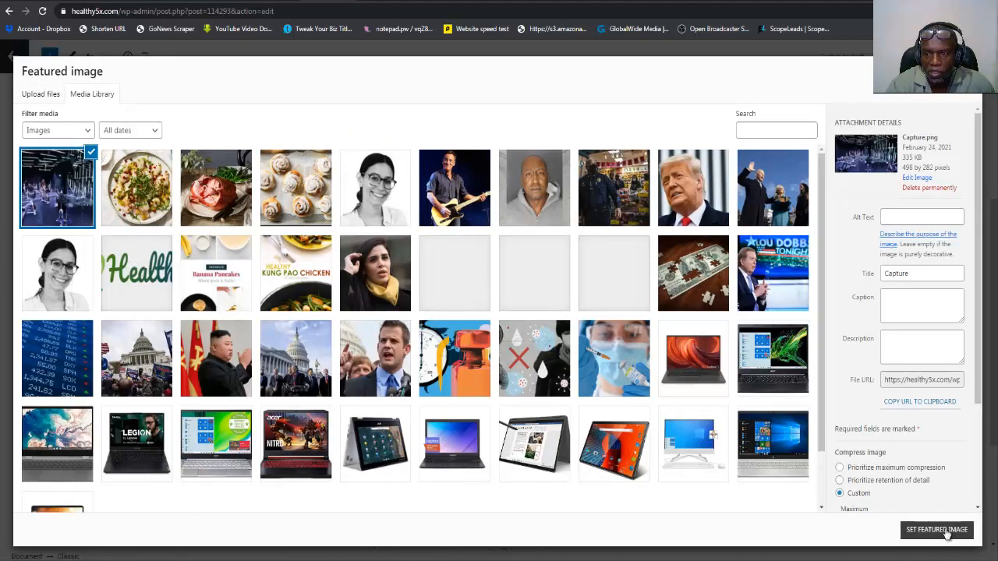
Set the uploaded gym photo as the post's featured image and update the post.
left_click(945, 530)
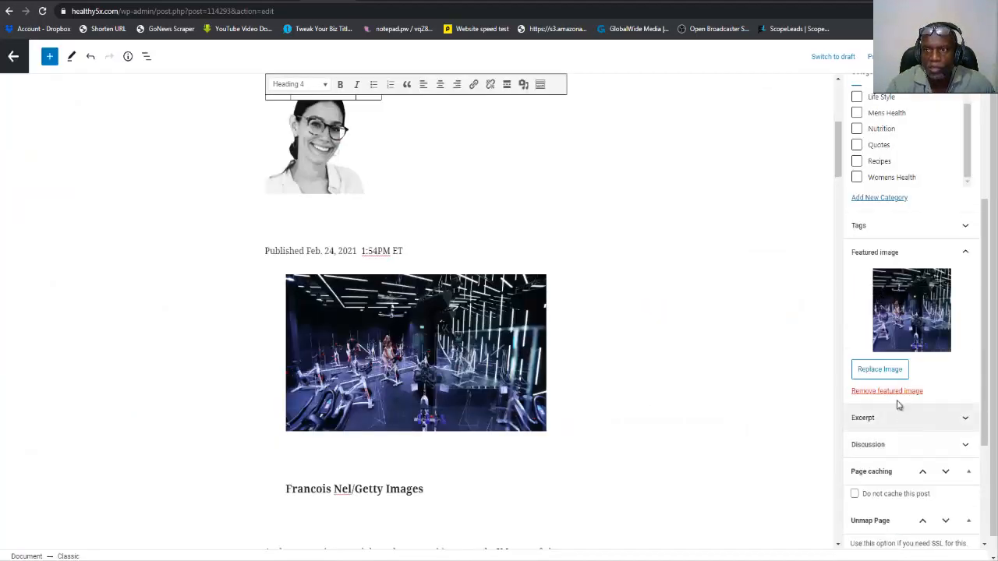
left_click(917, 56)
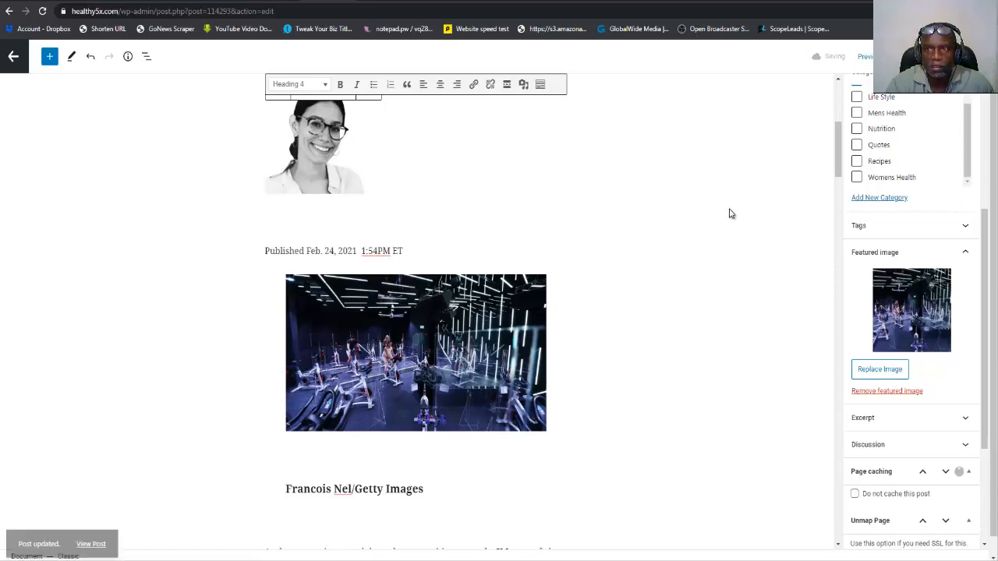
scroll(679, 270, "down", 4)
scroll(680, 269, "down", 3)
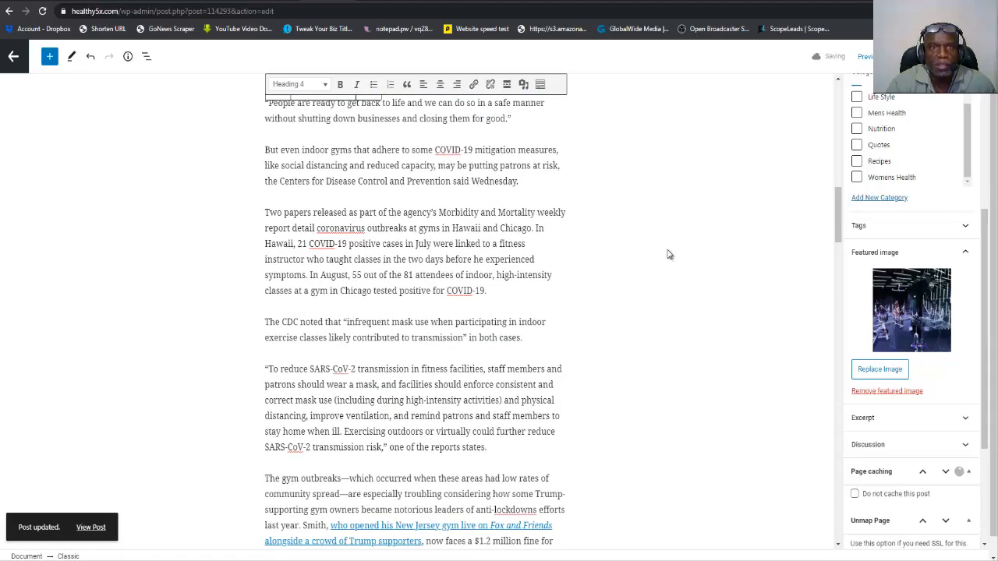
Reload the site's homepage and check the gym article's picture in Trending News, plus the Nutrition, Recipes and other category blocks.
left_click(437, 1)
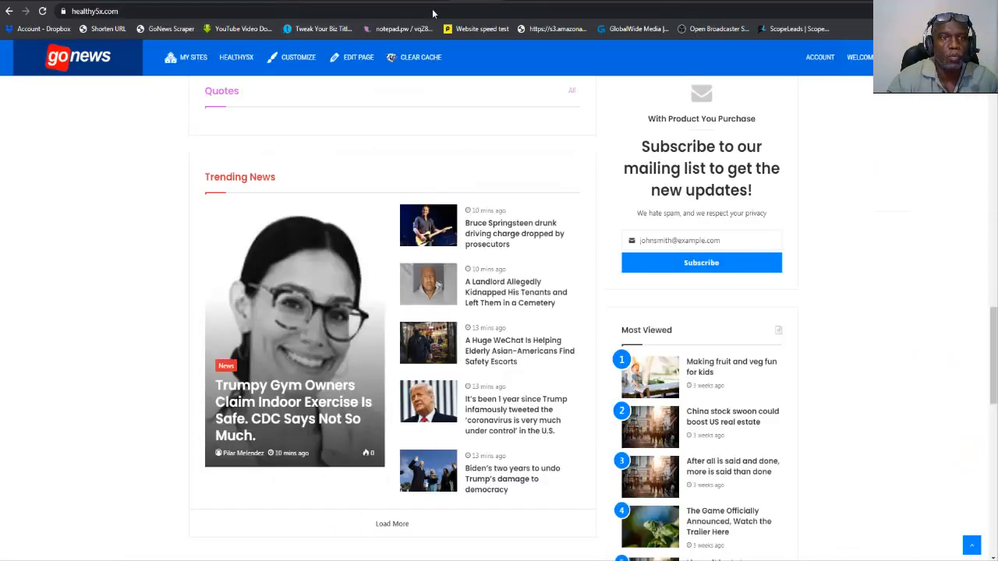
left_click(44, 12)
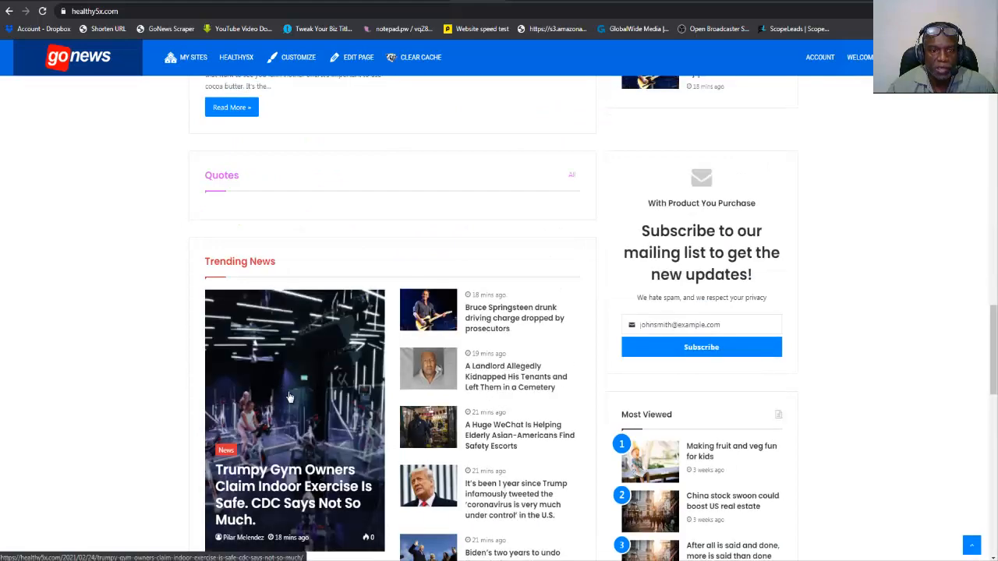
scroll(69, 396, "down", 2)
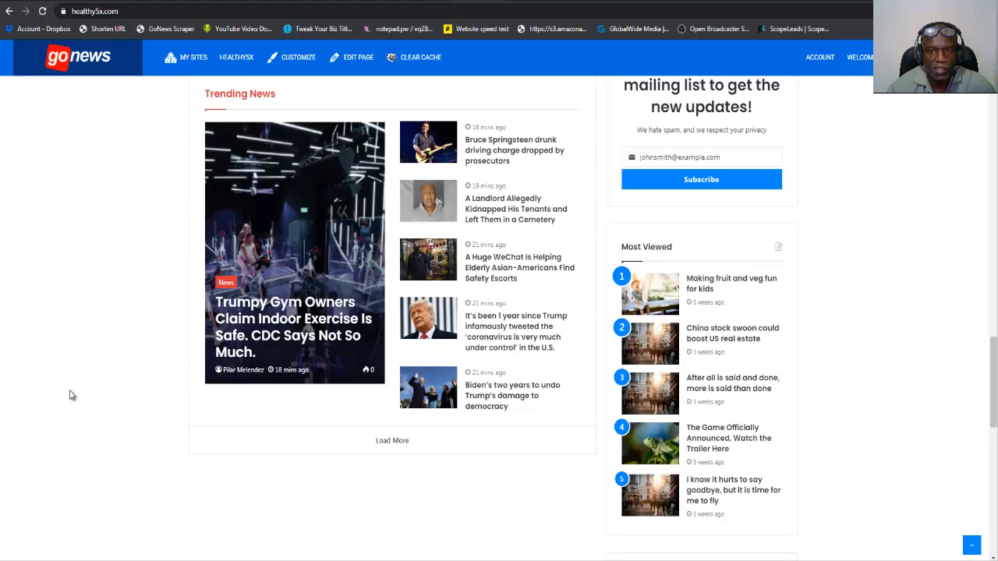
scroll(69, 396, "up", 6)
scroll(69, 396, "up", 3)
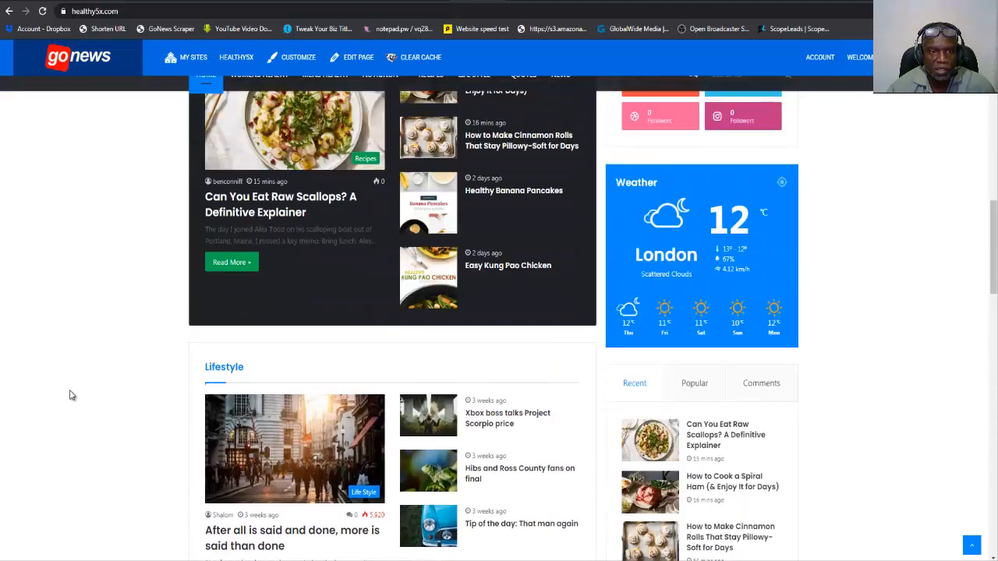
scroll(140, 450, "up", 8)
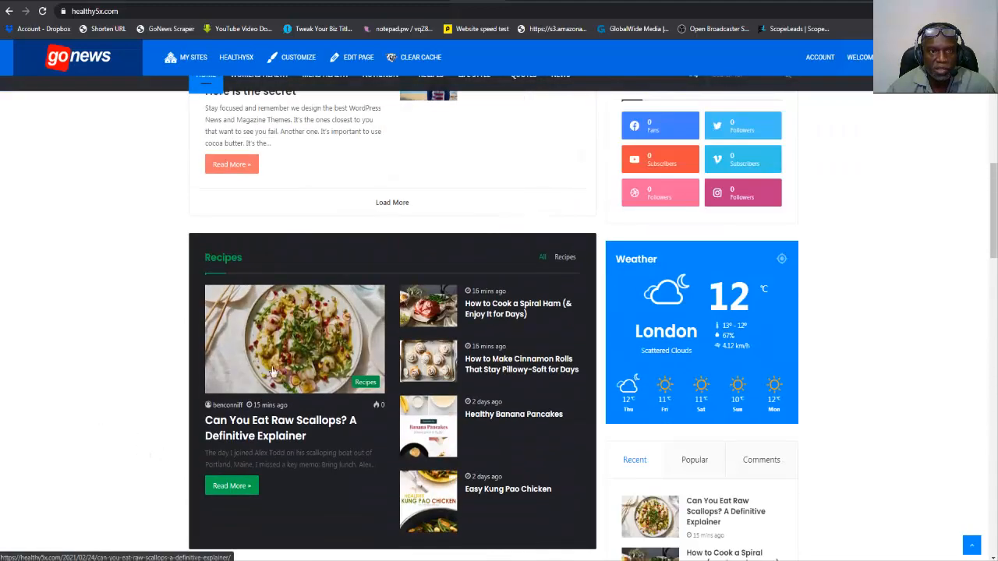
scroll(268, 368, "up", 4)
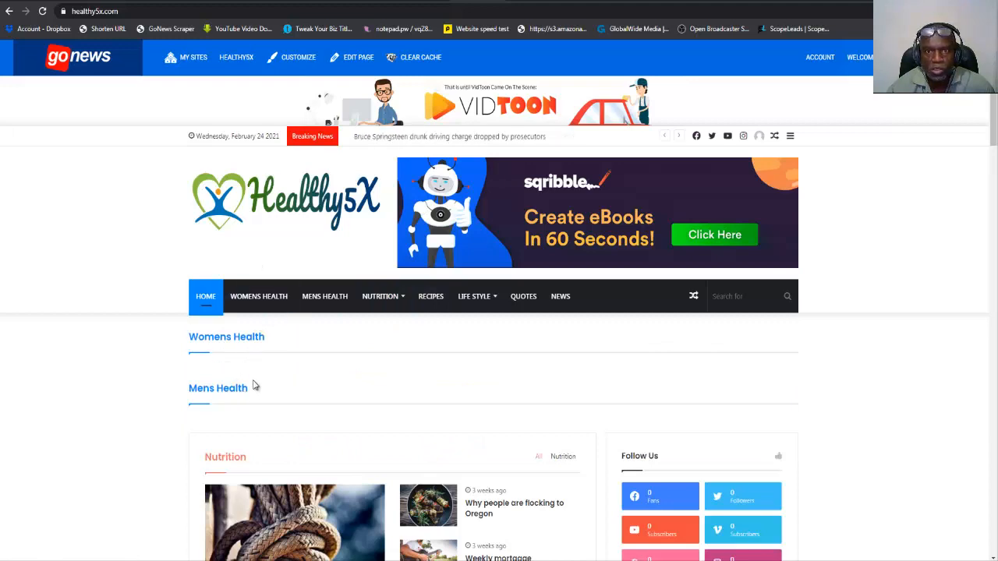
scroll(253, 383, "down", 6)
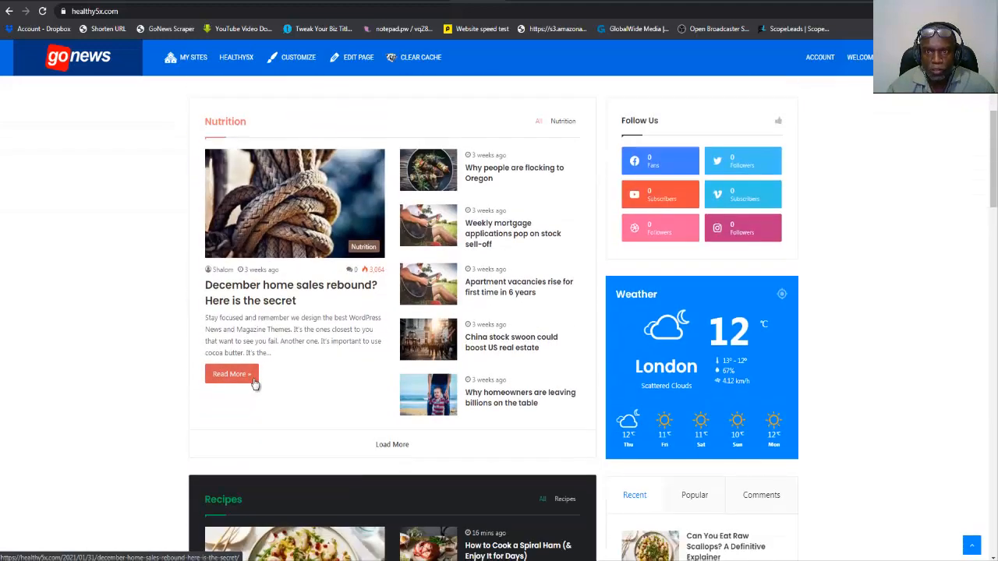
scroll(253, 383, "down", 2)
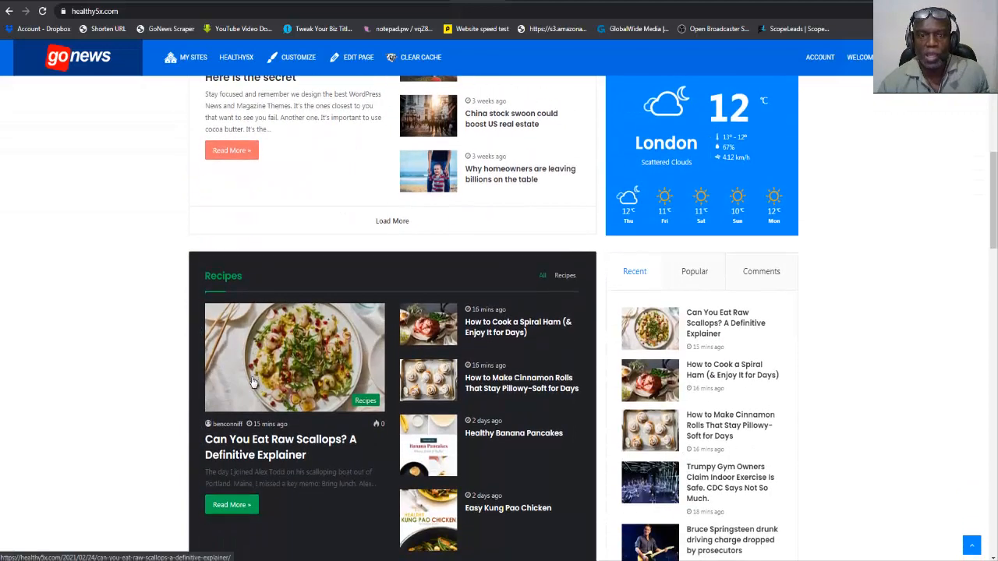